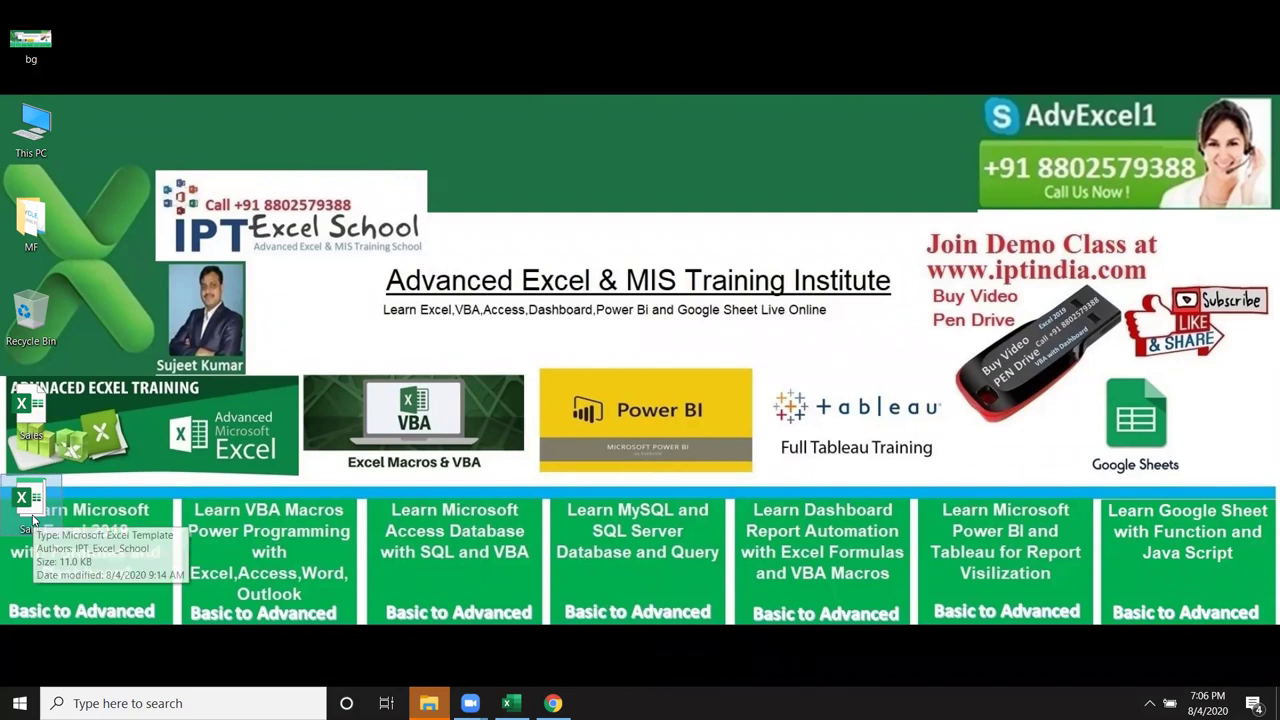
# Step: Permanently delete the duplicate Sales file, keep the other Sales worksheet, and return to Excel
pyautogui.hotkey('shift', 'Delete')
pyautogui.click(700, 411)
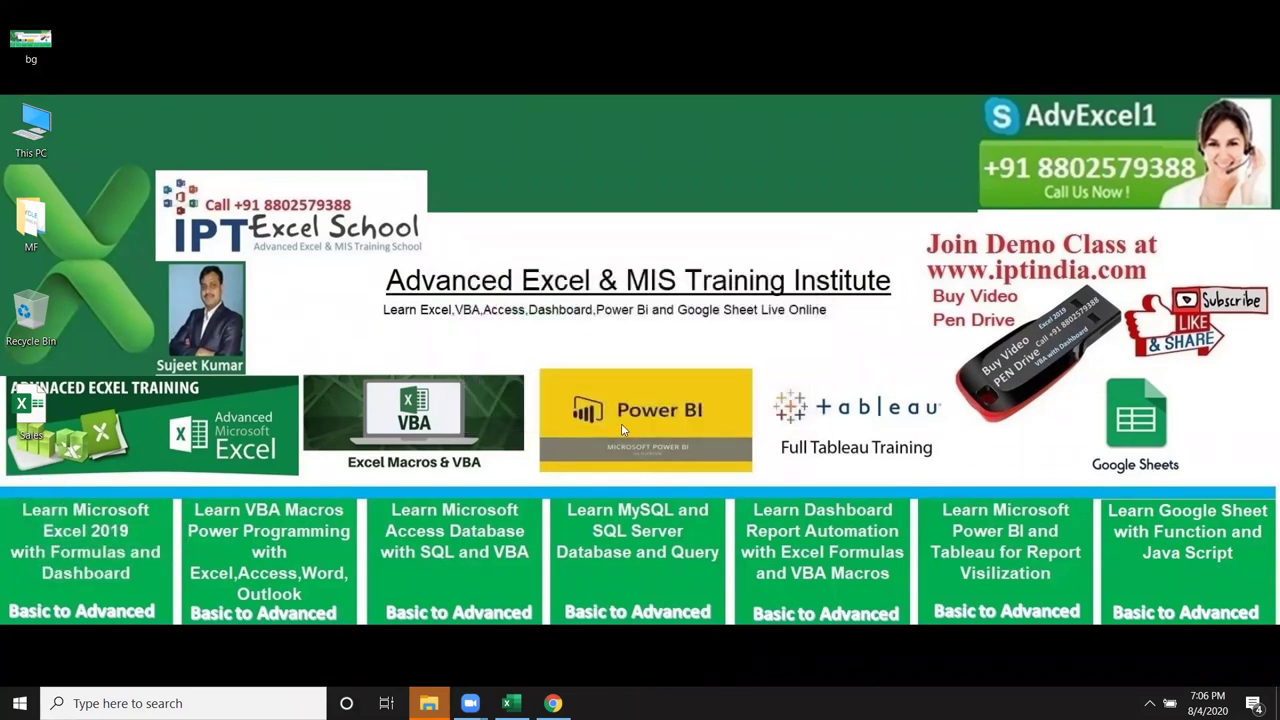
pyautogui.click(30, 415)
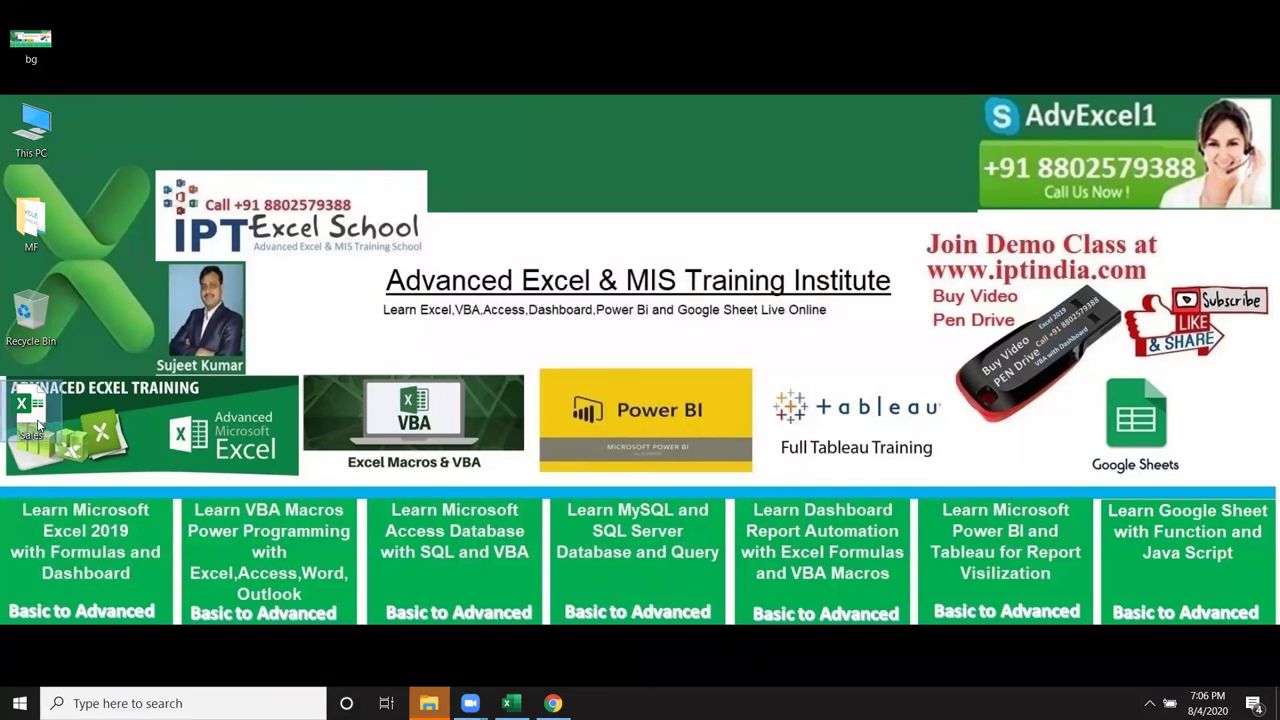
pyautogui.hotkey('shift', 'Delete')
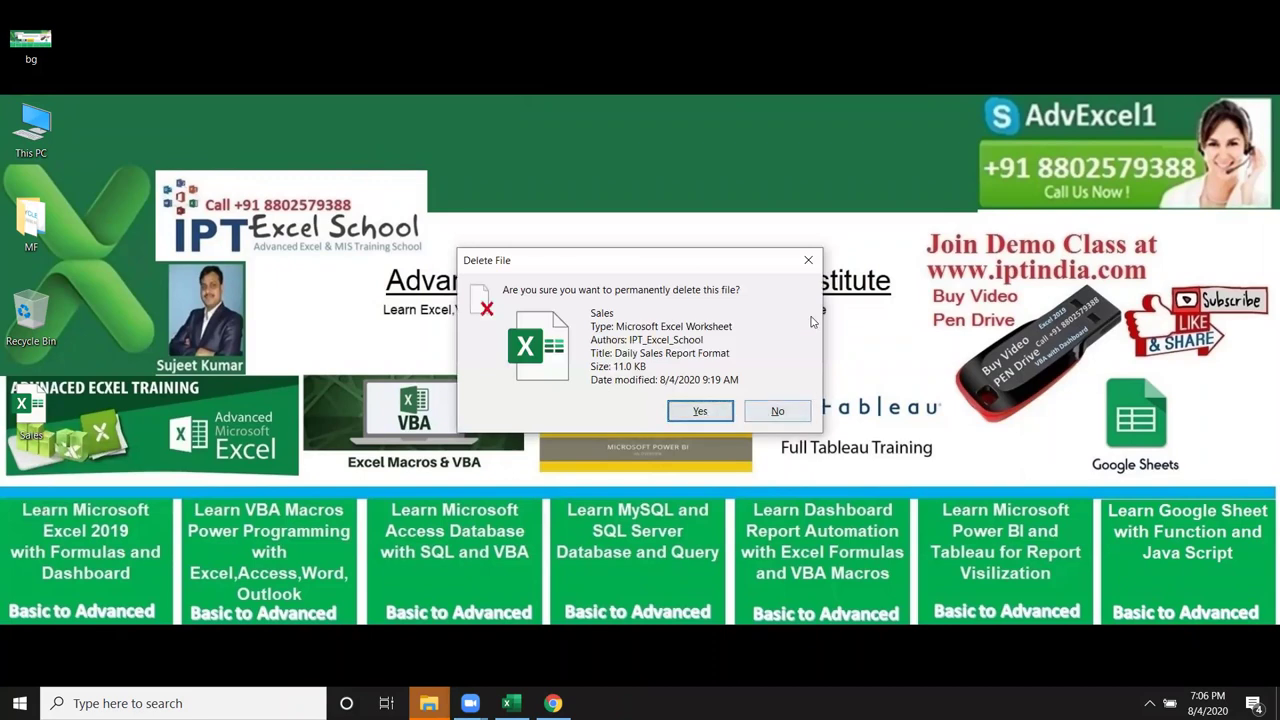
pyautogui.click(808, 260)
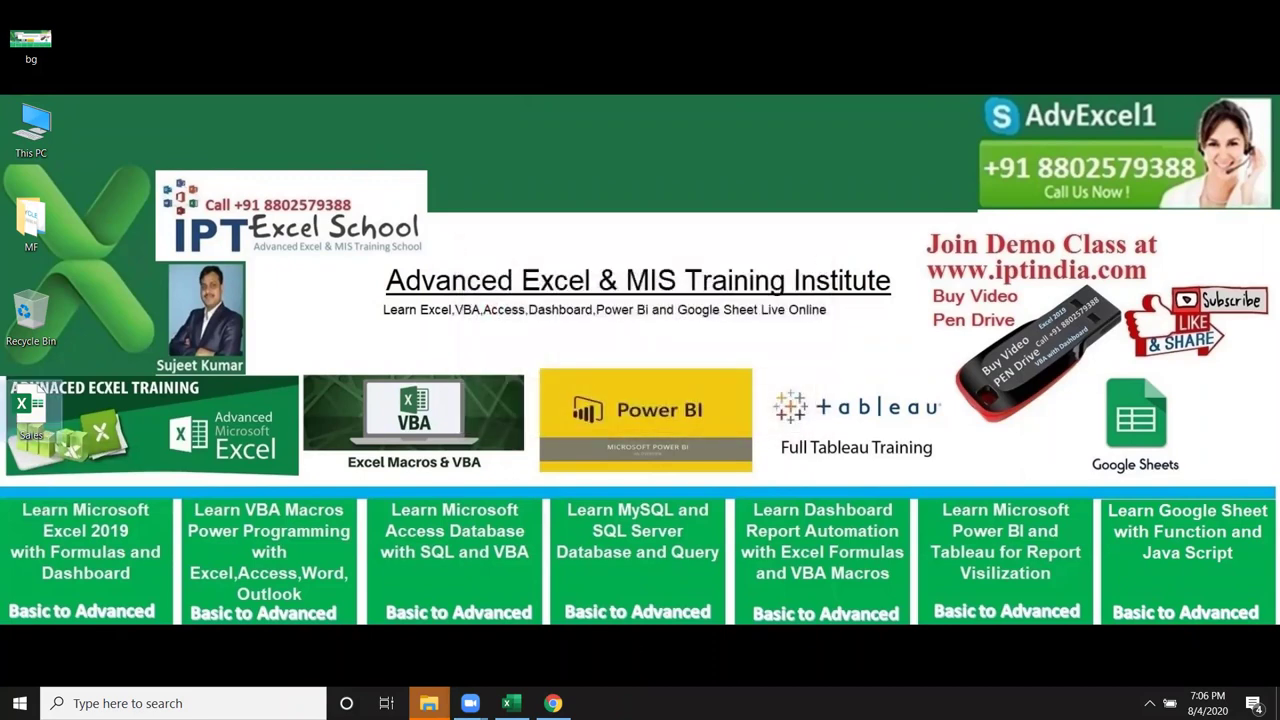
pyautogui.click(511, 703)
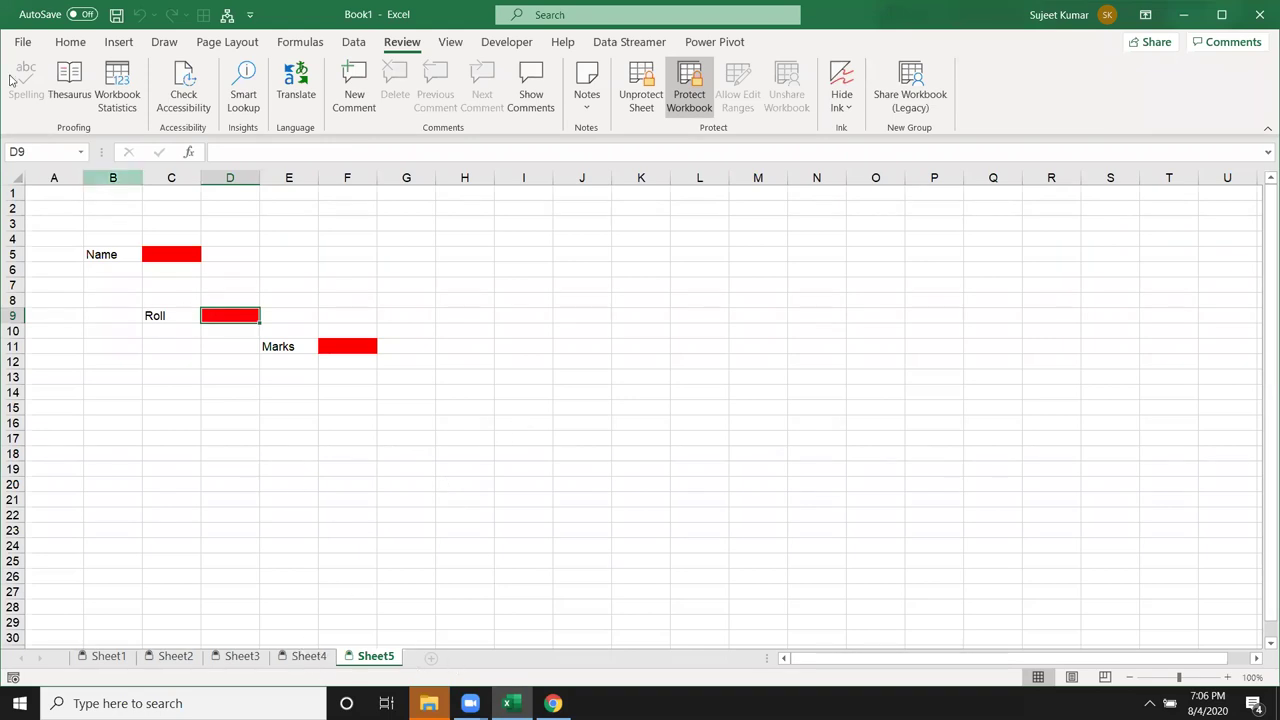
# Step: Turn off workbook structure protection from the Review tab
pyautogui.click(24, 42)
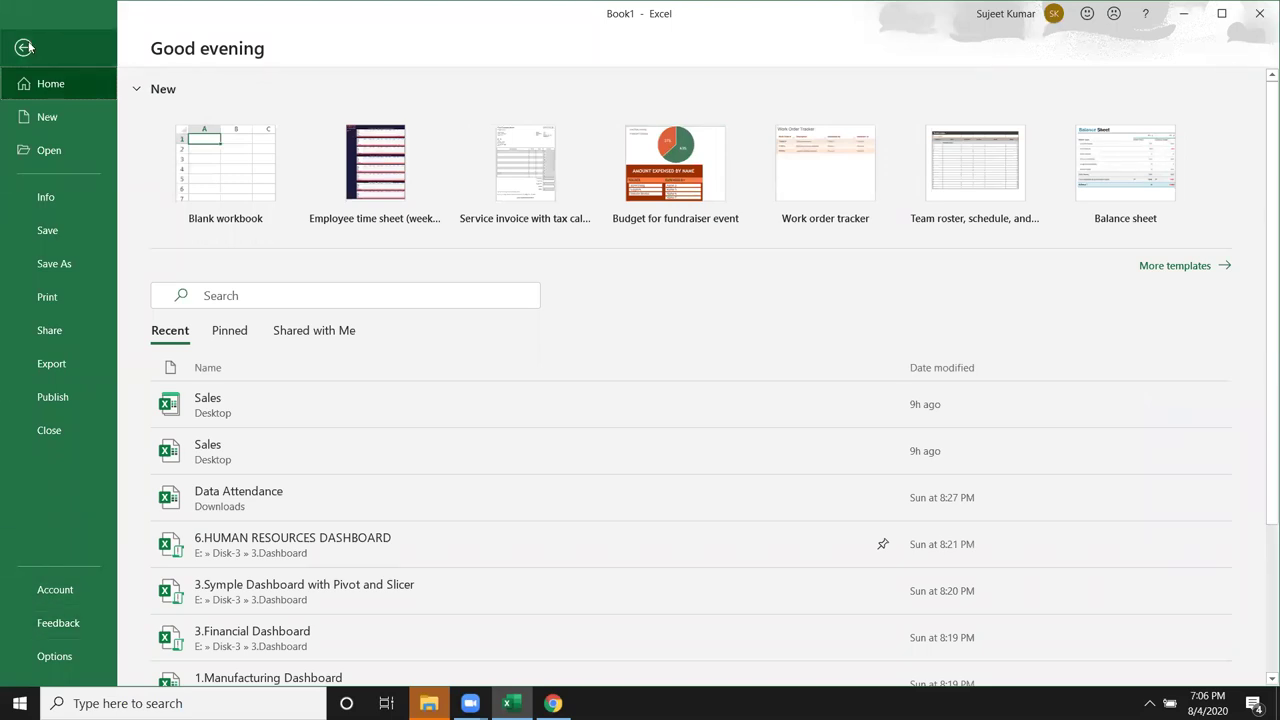
pyautogui.click(24, 47)
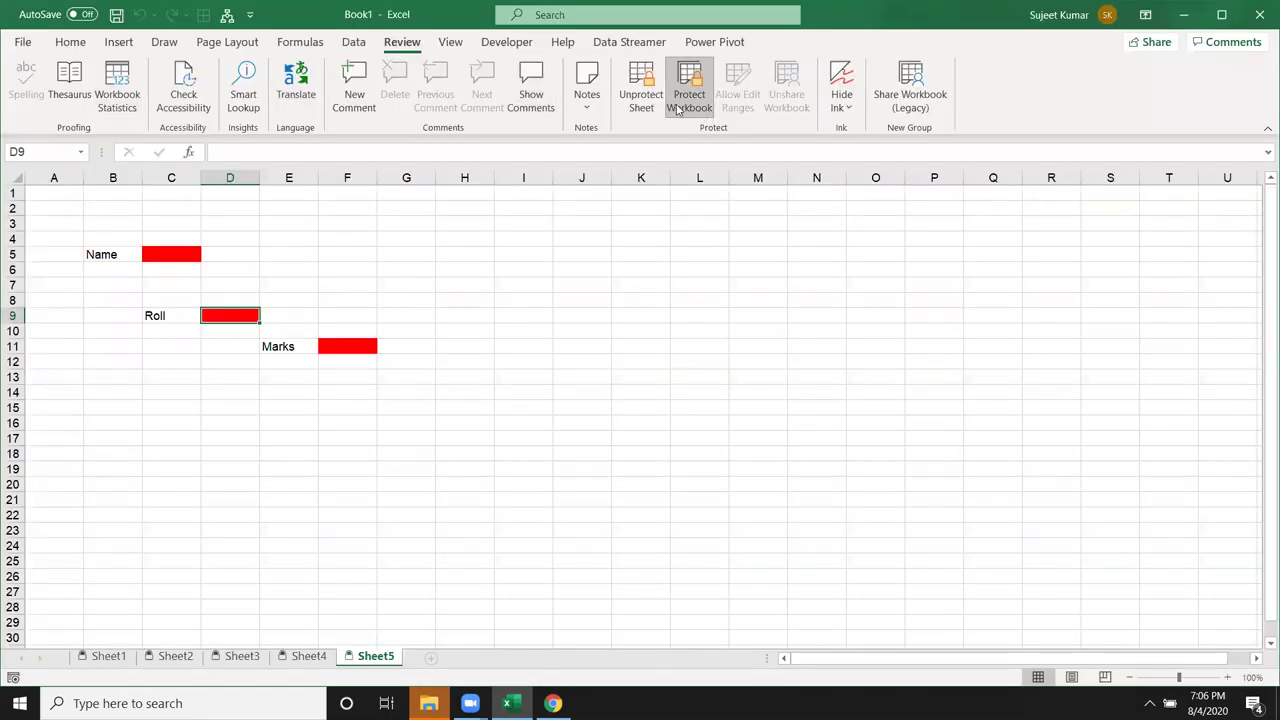
pyautogui.click(699, 112)
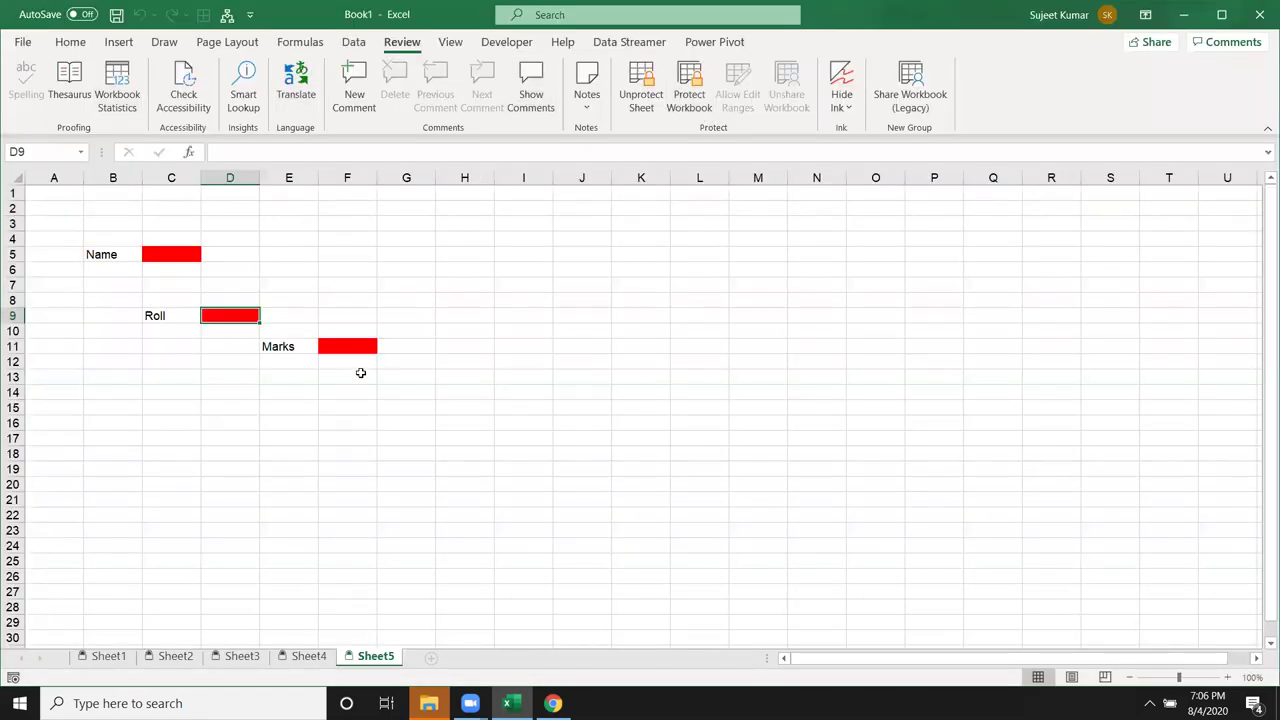
# Step: Insert a new blank sheet, Sheet7, right after Sheet4
pyautogui.click(288, 660)
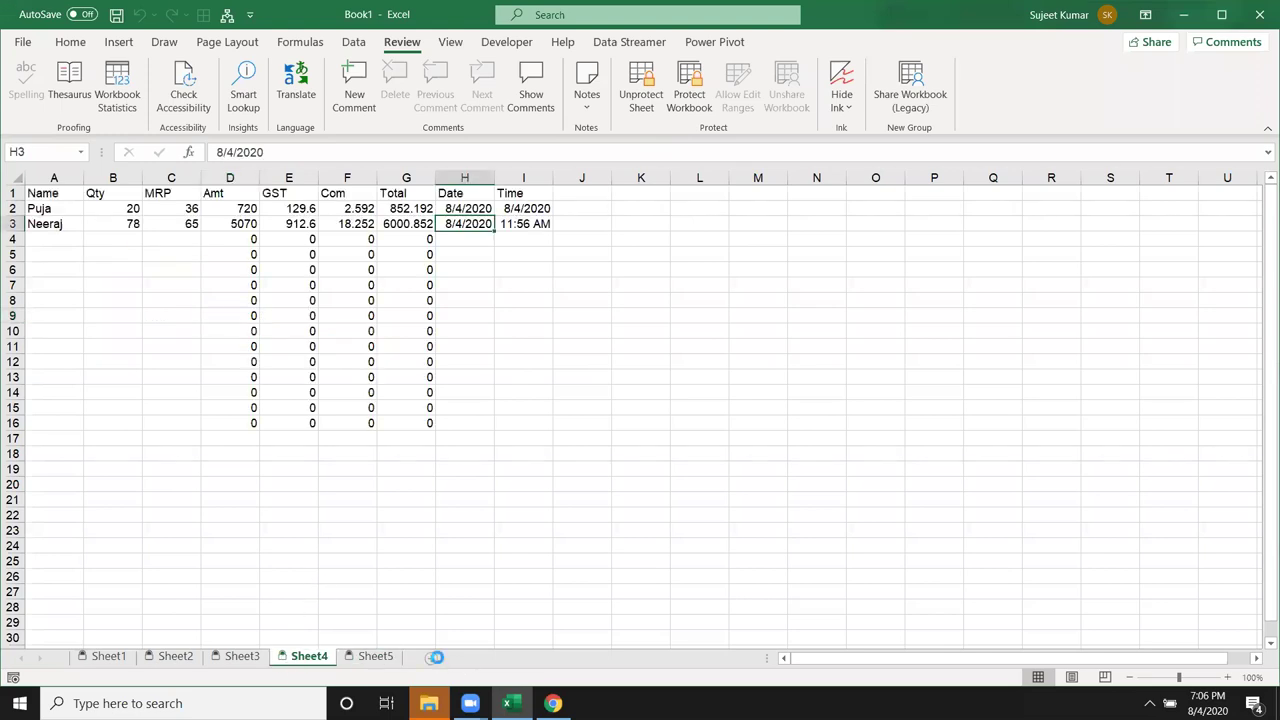
pyautogui.click(431, 657)
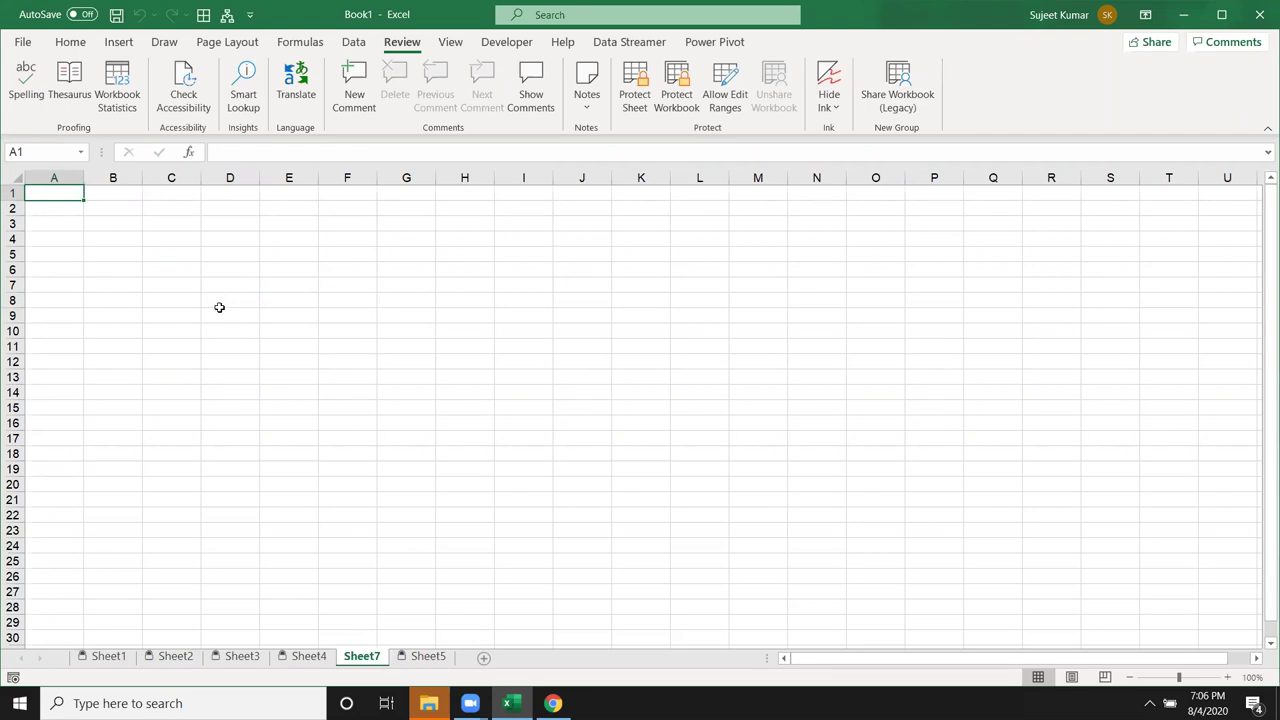
pyautogui.click(70, 42)
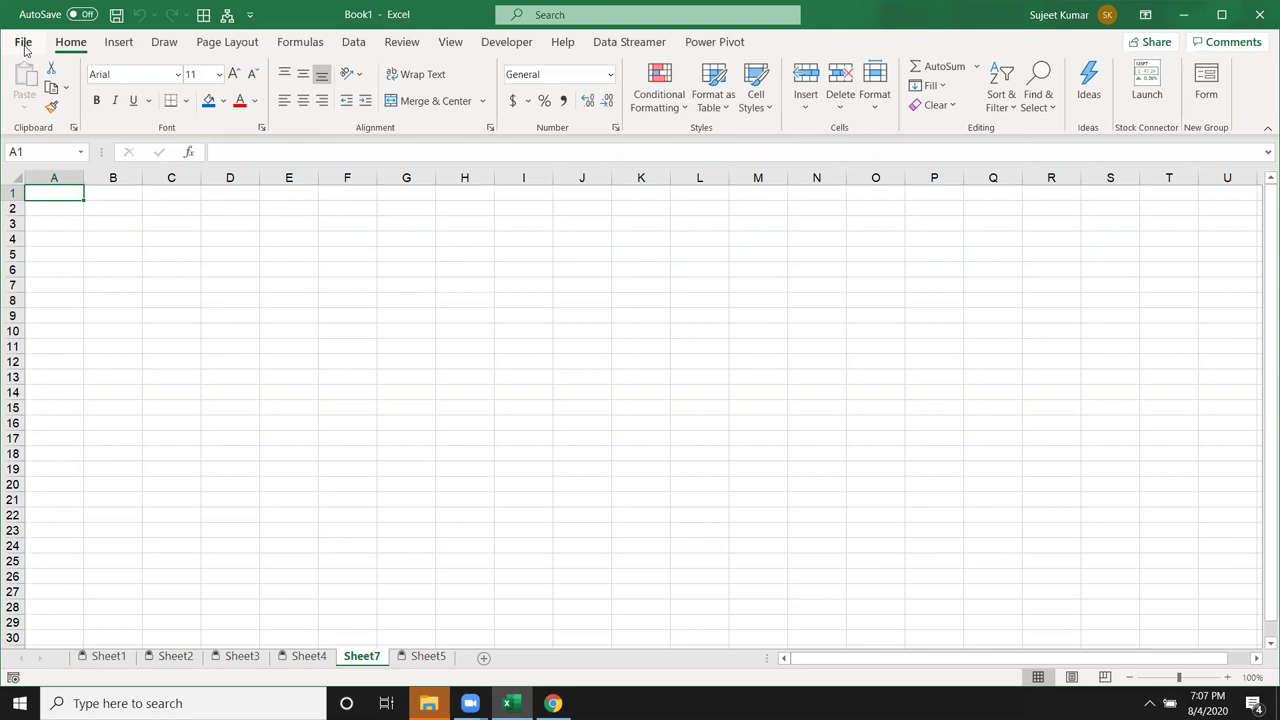
# Step: Open the File backstage Home page showing templates and recent files like Sales and Data Attendance
pyautogui.click(25, 50)
pyautogui.press('Escape')
pyautogui.click(29, 48)
pyautogui.click(24, 50)
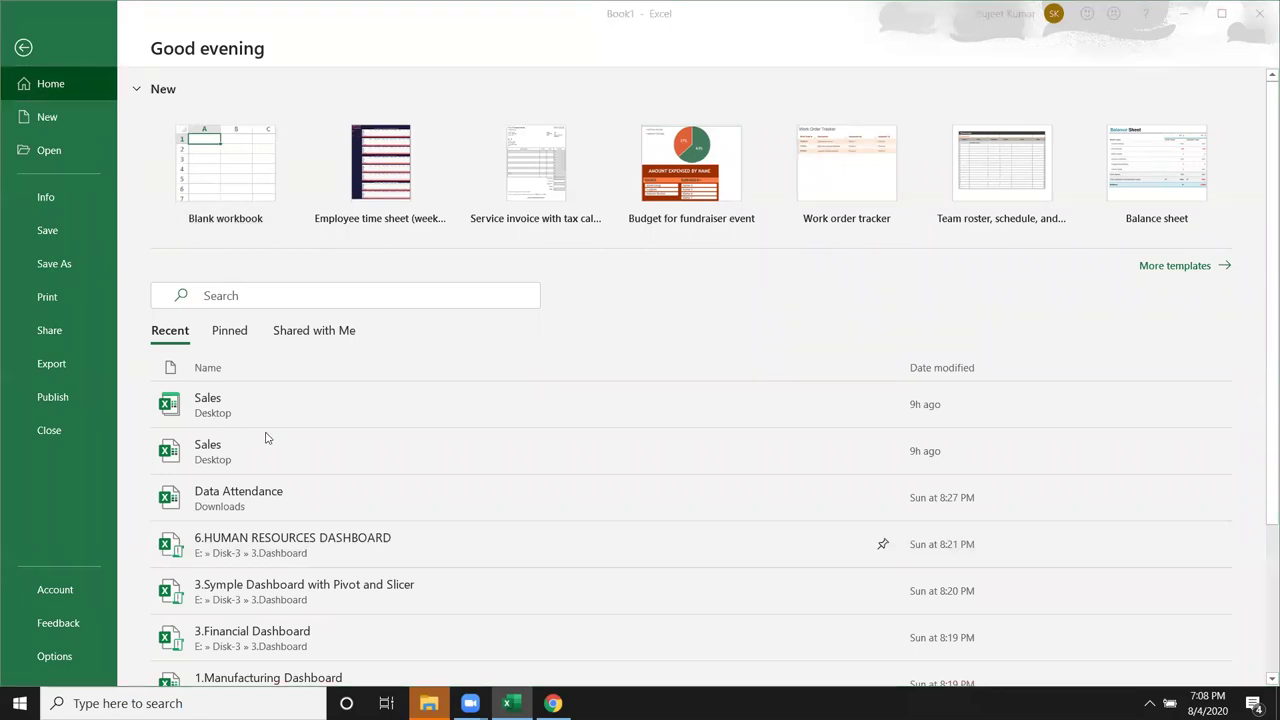
# Step: Review the recent list, then show pinned workbooks: 6.HUMAN RESOURCES DASHBOARD, DataP, whatapp
pyautogui.scroll(-3, 266, 436)
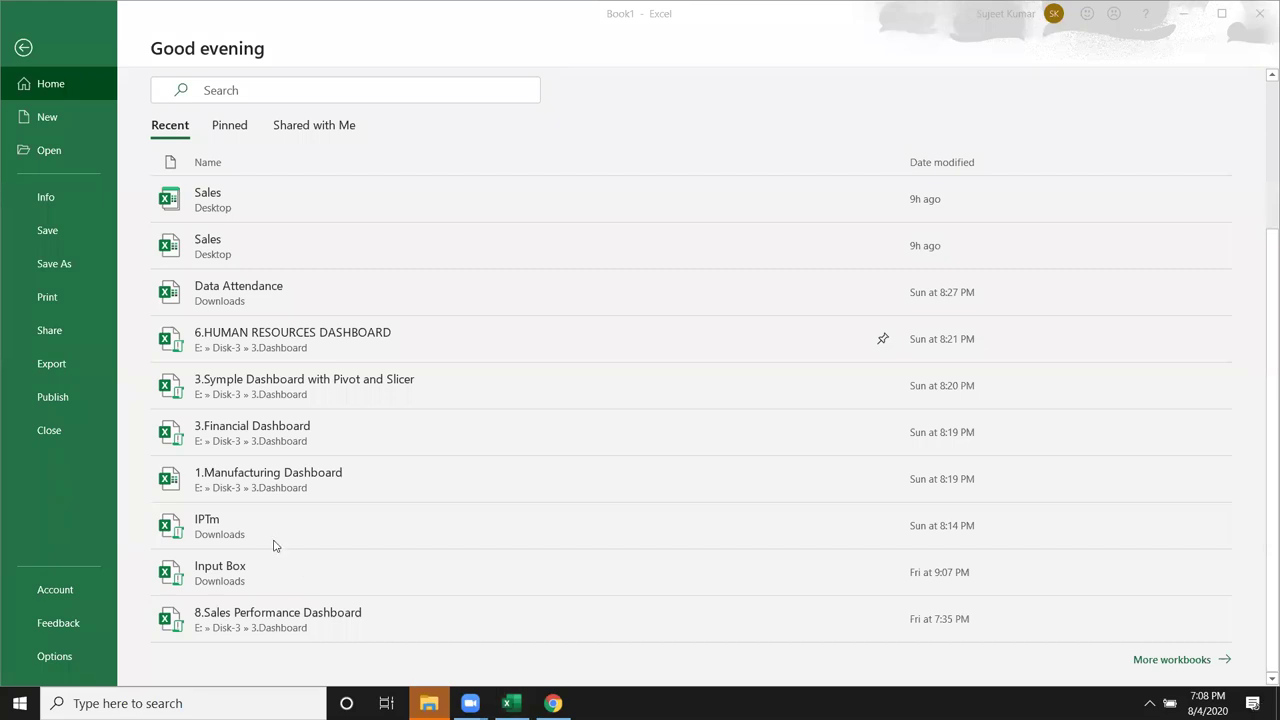
pyautogui.scroll(3, 274, 543)
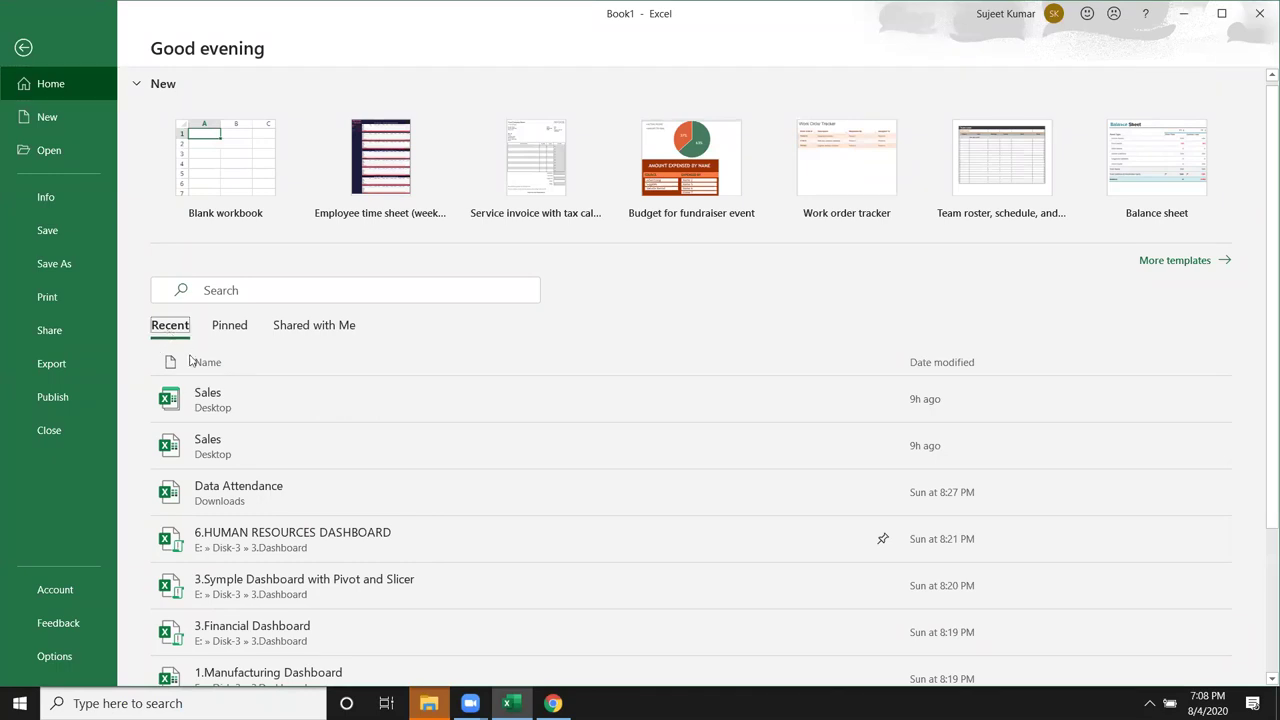
pyautogui.scroll(-3, 200, 430)
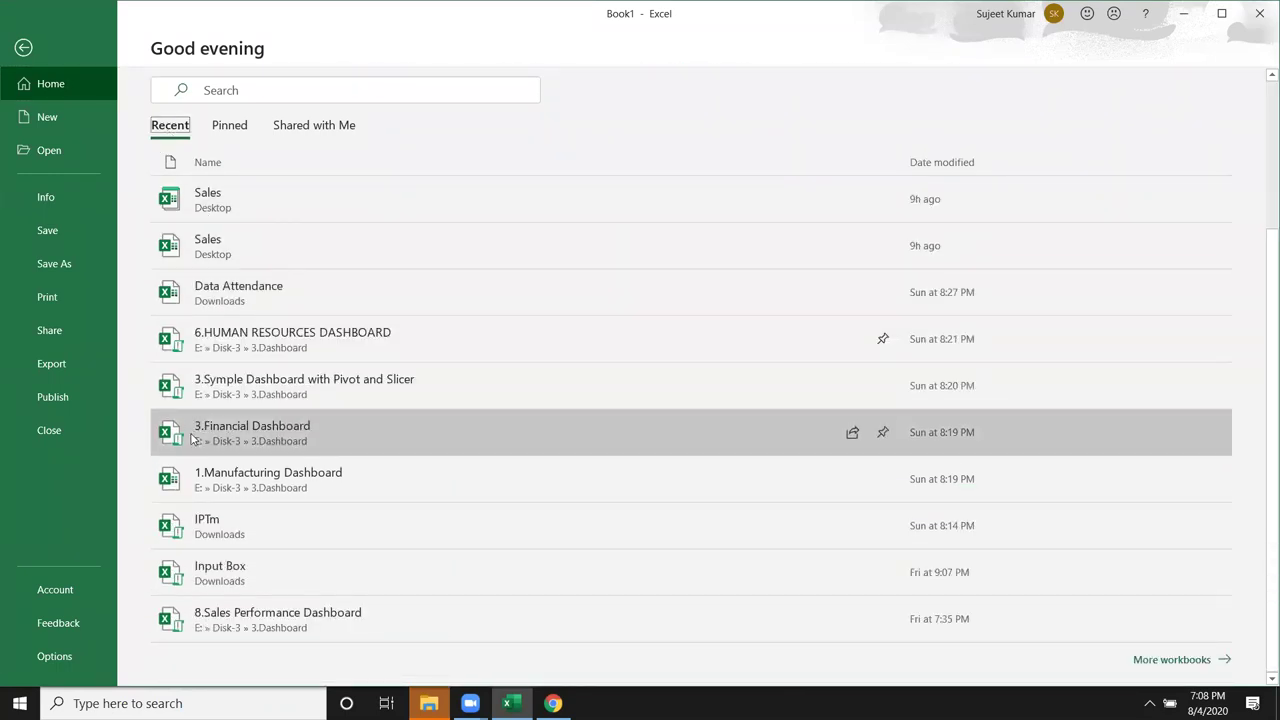
pyautogui.scroll(2, 192, 437)
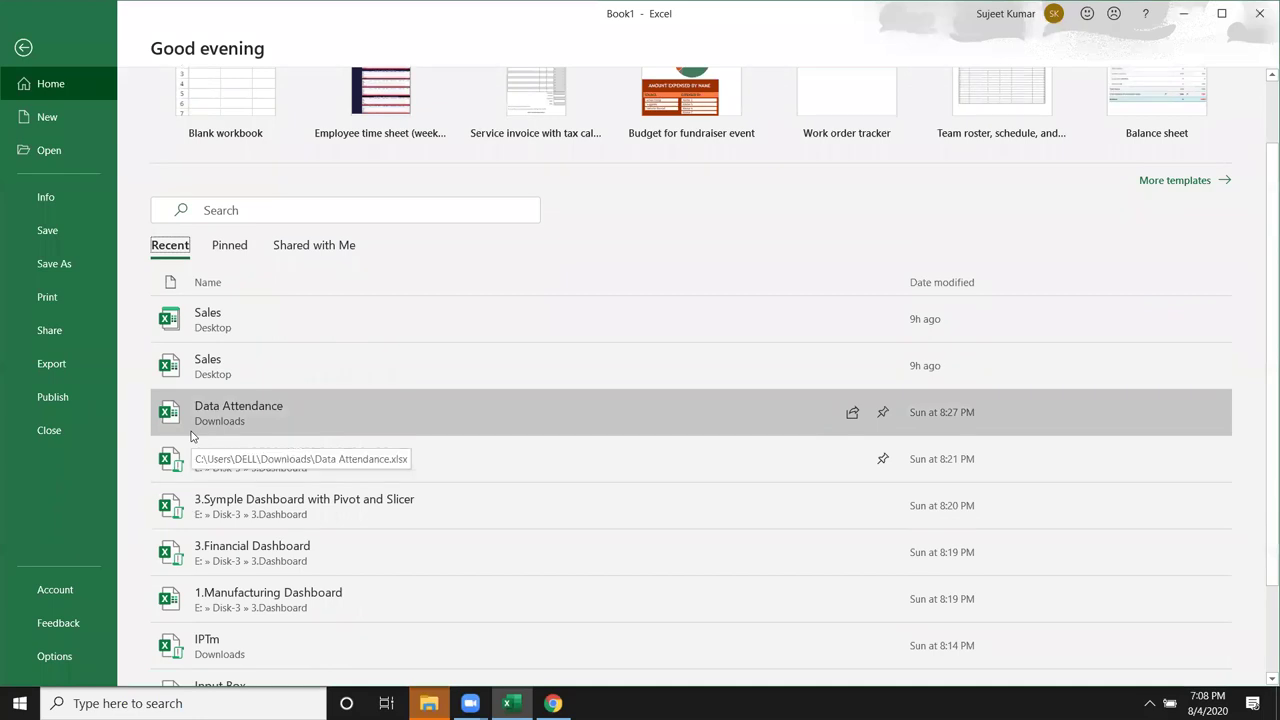
pyautogui.scroll(-1, 192, 437)
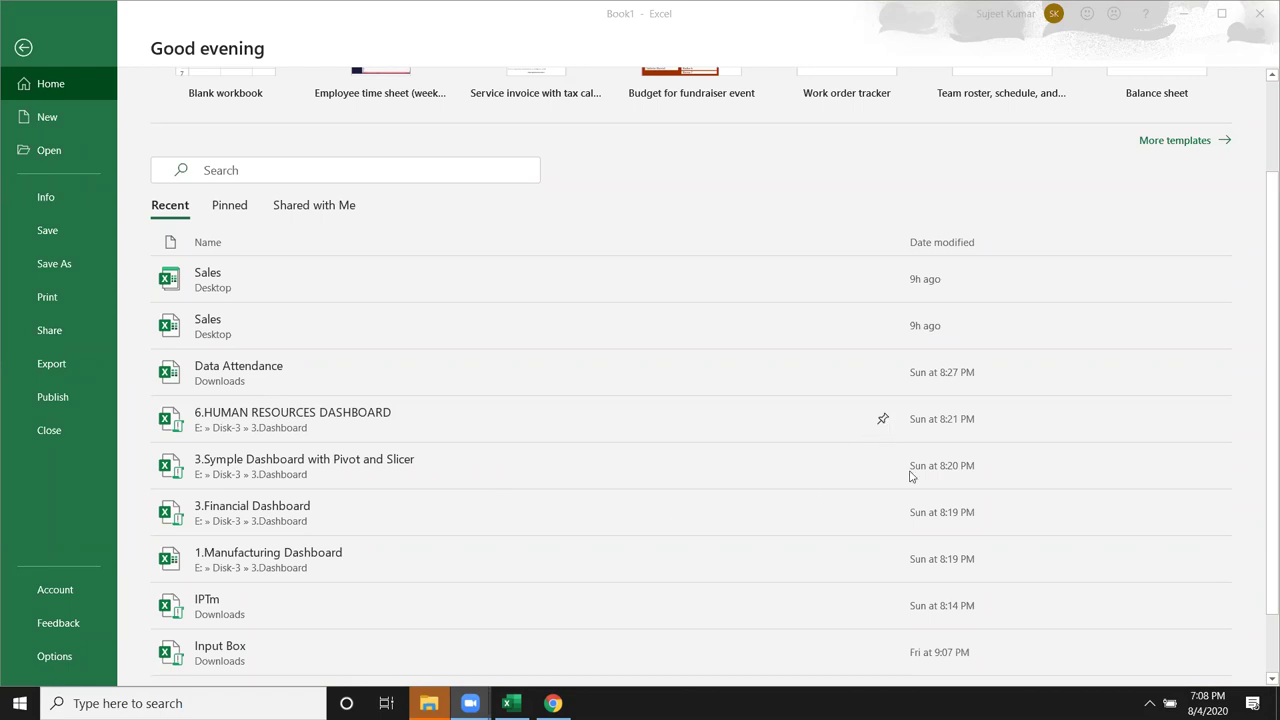
pyautogui.click(882, 468)
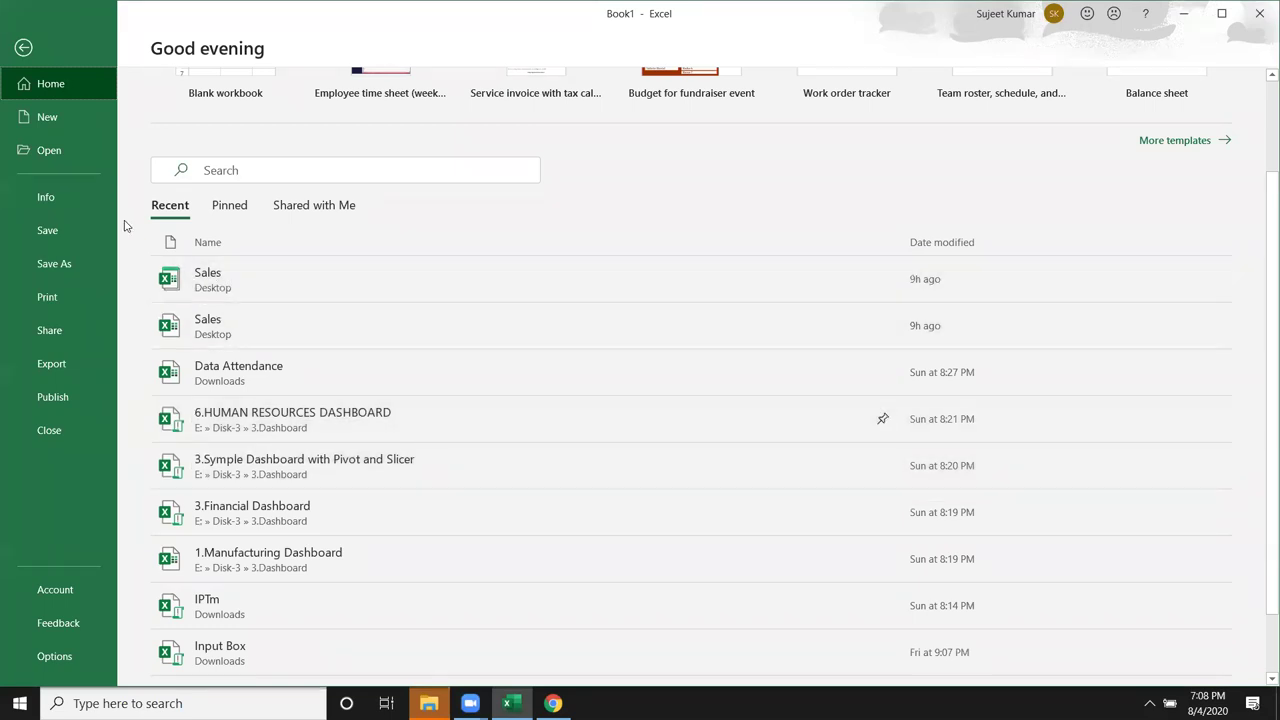
pyautogui.click(224, 212)
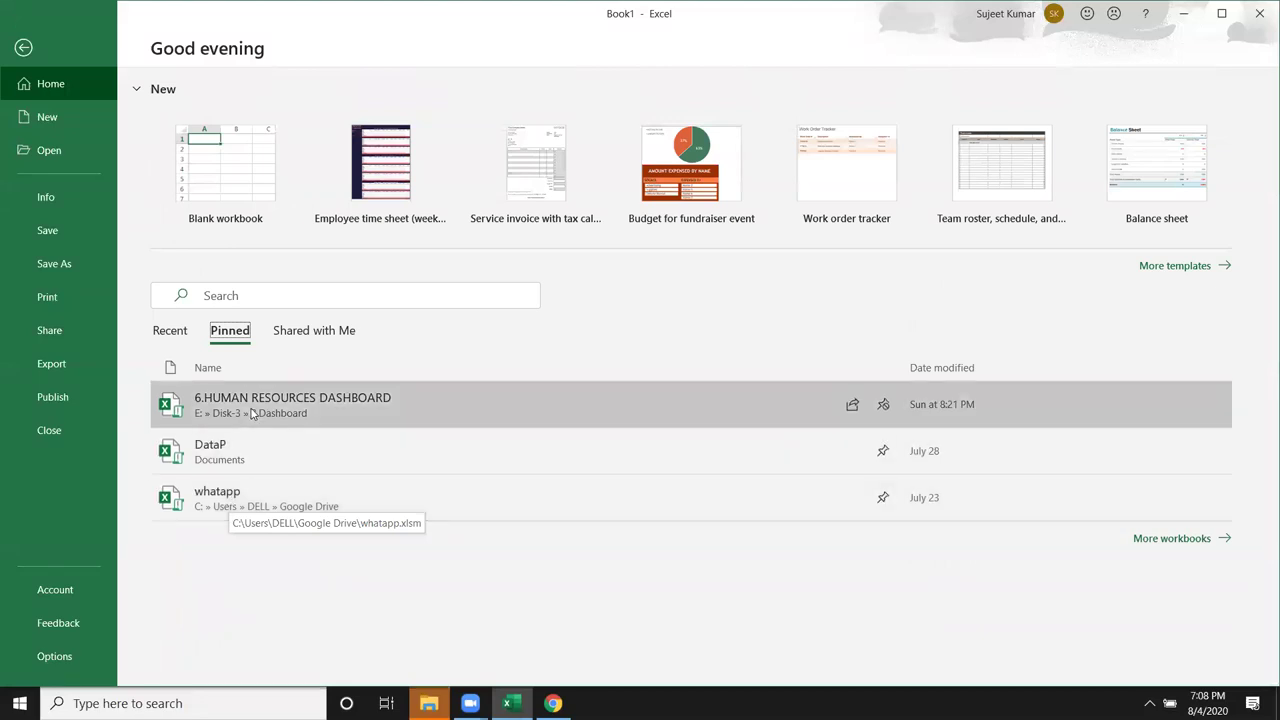
# Step: Look through the workbooks listed under Shared with Me
pyautogui.click(310, 340)
pyautogui.scroll(-1, 325, 435)
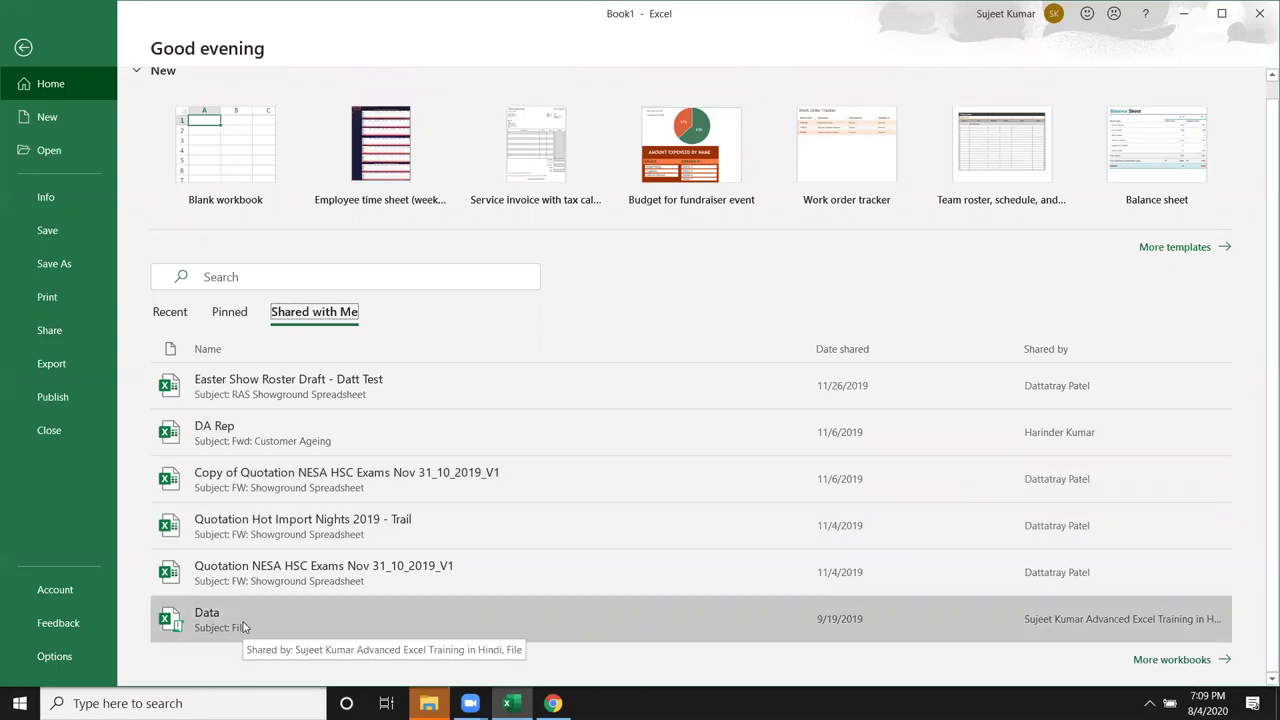
pyautogui.scroll(1, 246, 580)
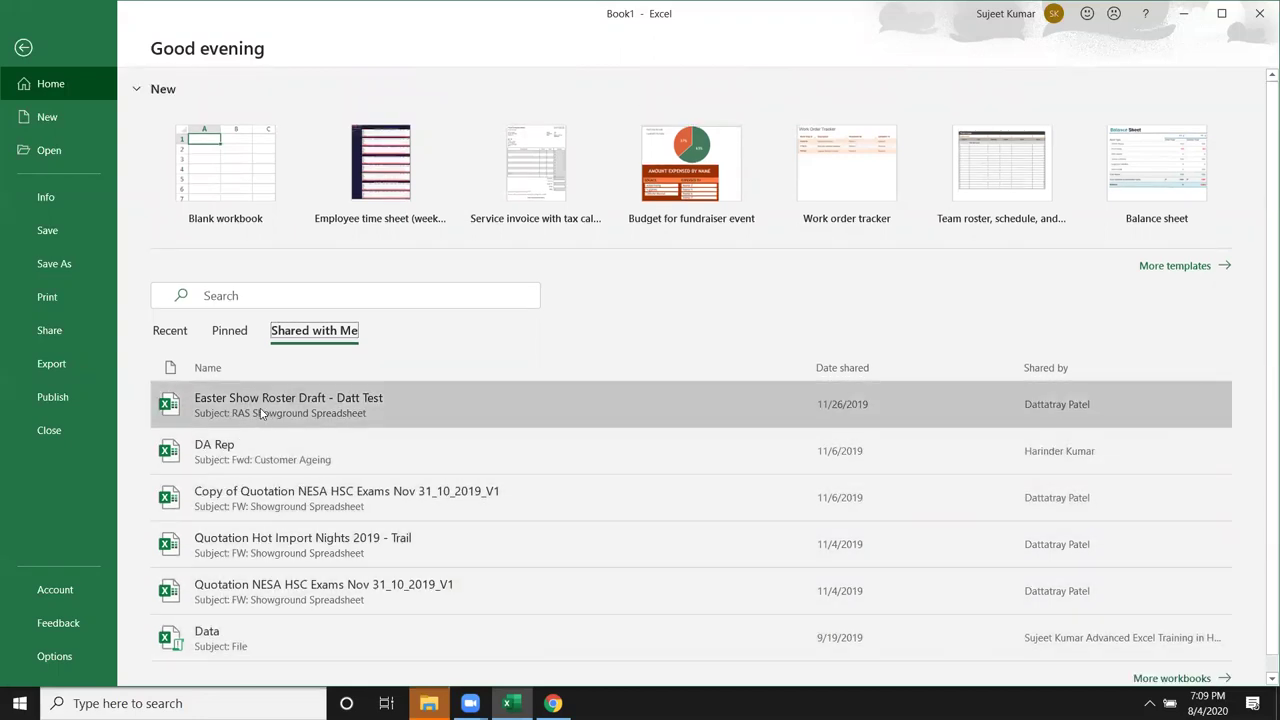
# Step: Leave the backstage for the worksheet and reopen the File backstage view
pyautogui.click(25, 50)
pyautogui.click(20, 43)
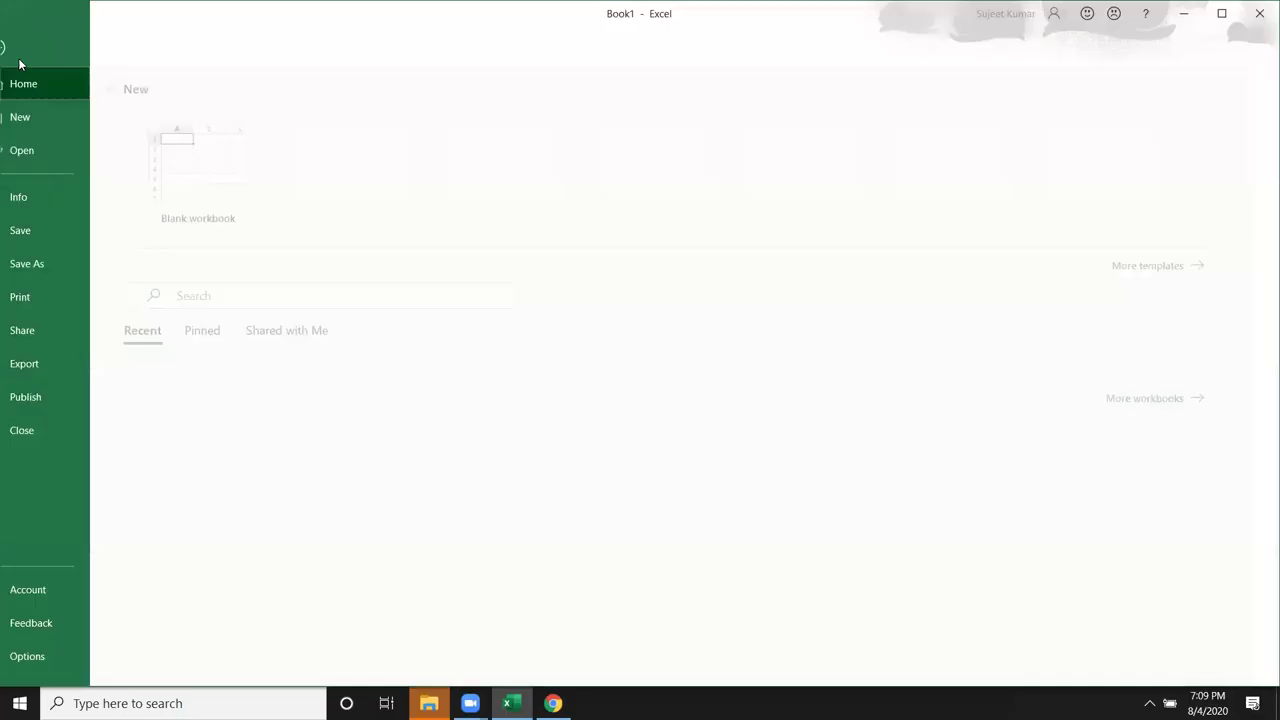
pyautogui.scroll(-3, 265, 420)
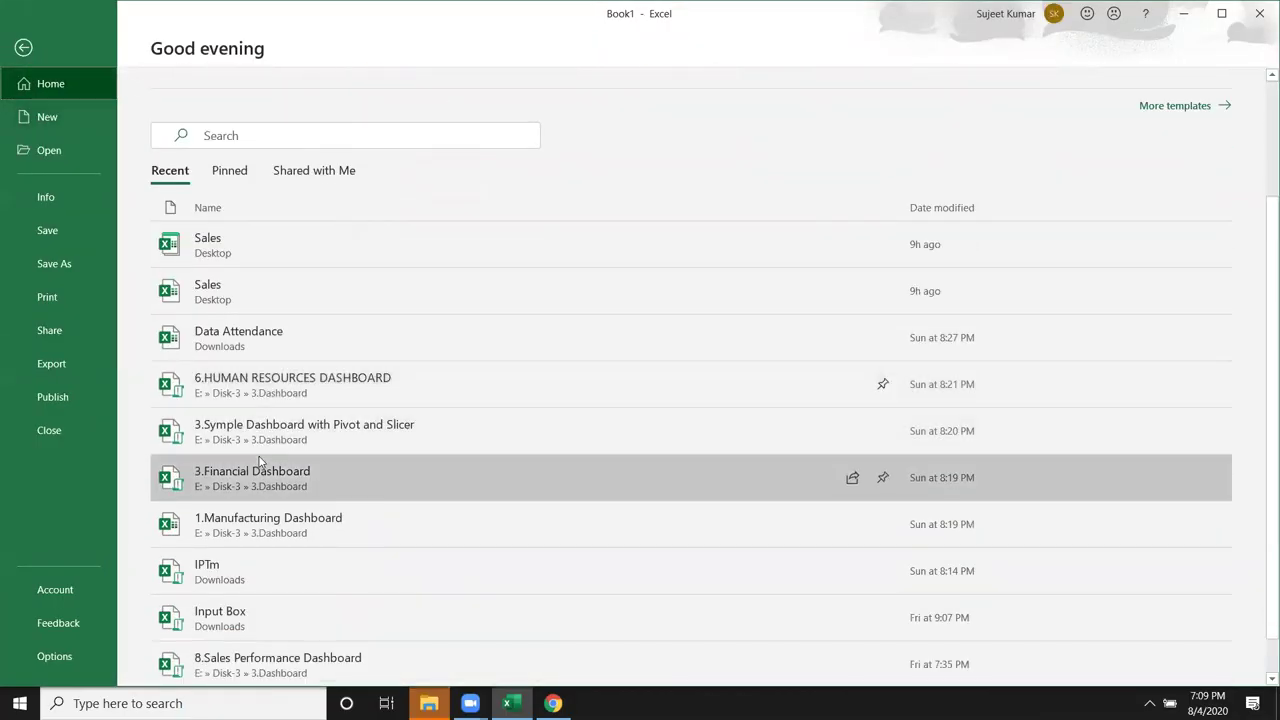
pyautogui.scroll(4, 240, 480)
# Step: Browse the New template gallery, including Take a tour and Going beyond Pie charts
pyautogui.click(73, 128)
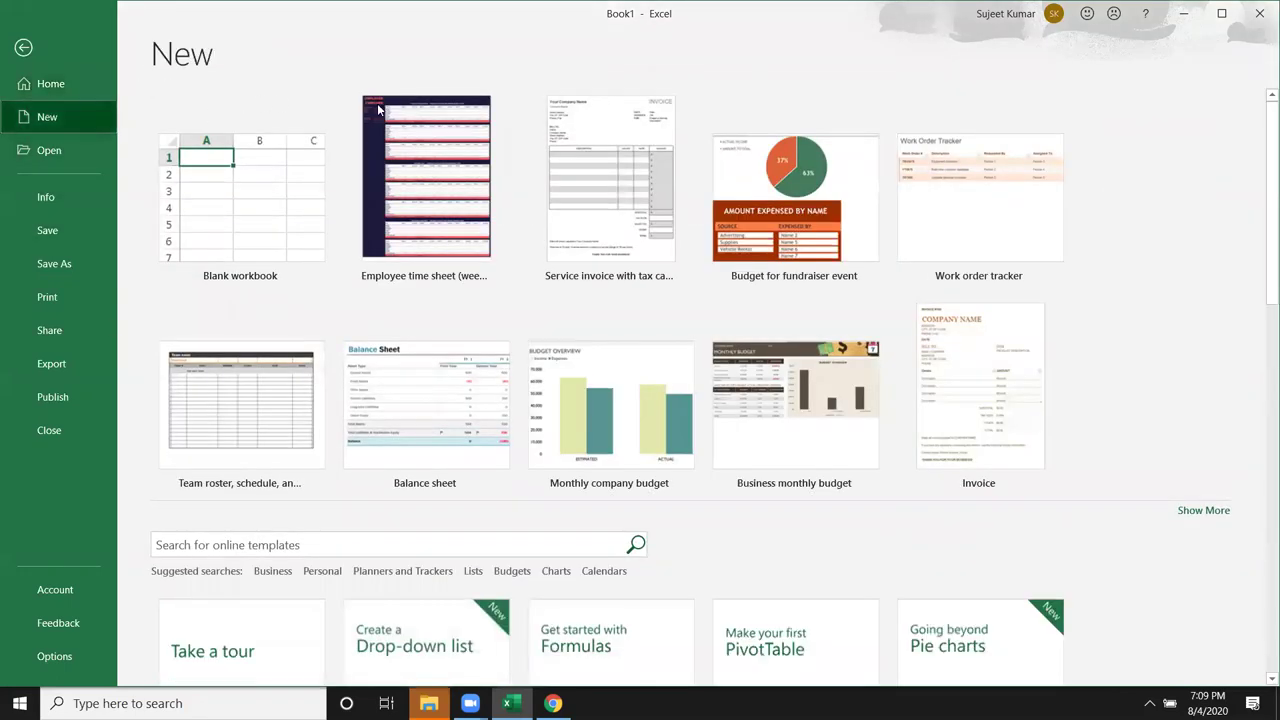
pyautogui.scroll(-2, 980, 400)
pyautogui.scroll(-2, 975, 450)
pyautogui.scroll(1, 742, 432)
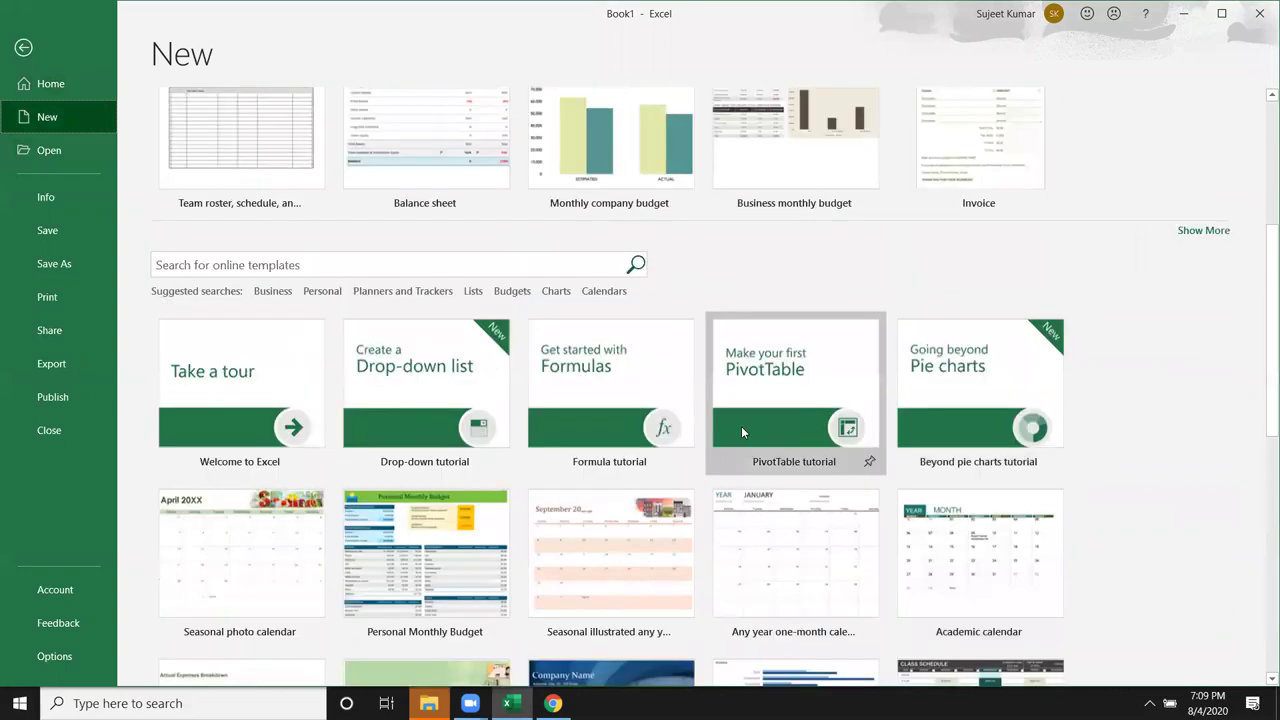
pyautogui.scroll(2, 742, 432)
pyautogui.scroll(1, 420, 190)
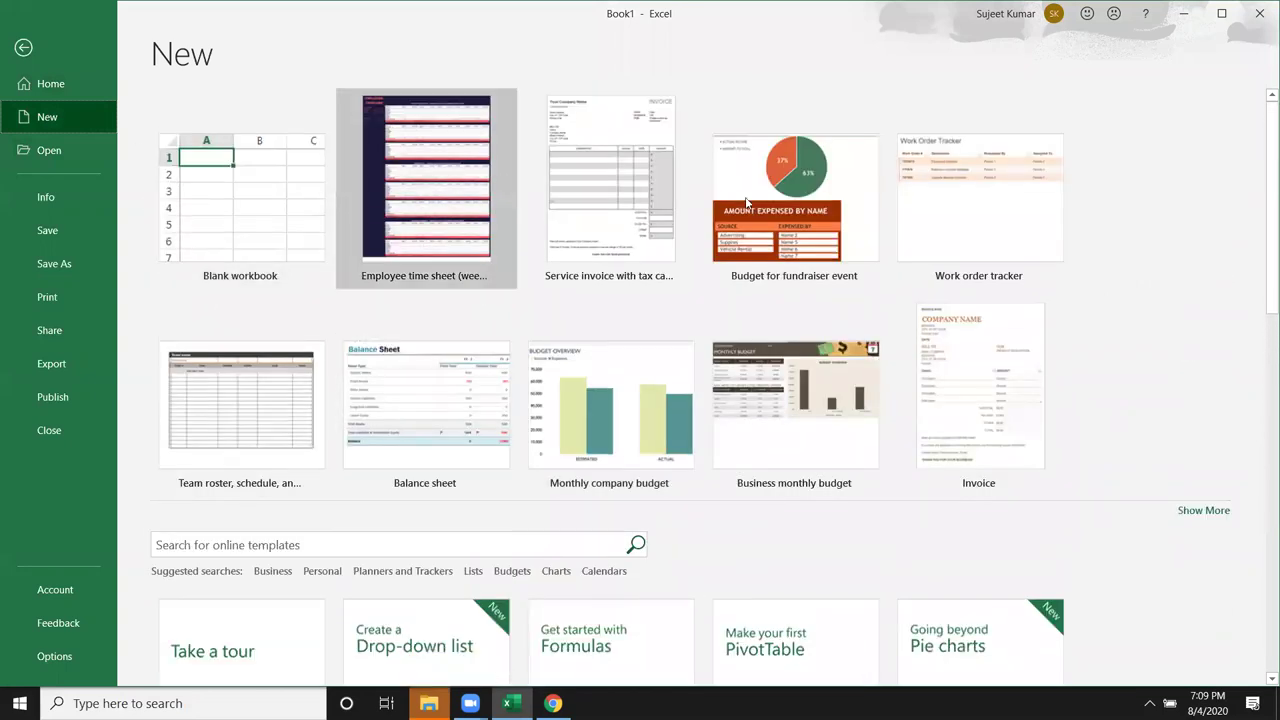
pyautogui.scroll(-3, 250, 545)
pyautogui.scroll(-3, 303, 513)
pyautogui.scroll(-3, 300, 512)
pyautogui.scroll(-3, 298, 512)
pyautogui.scroll(-3, 296, 511)
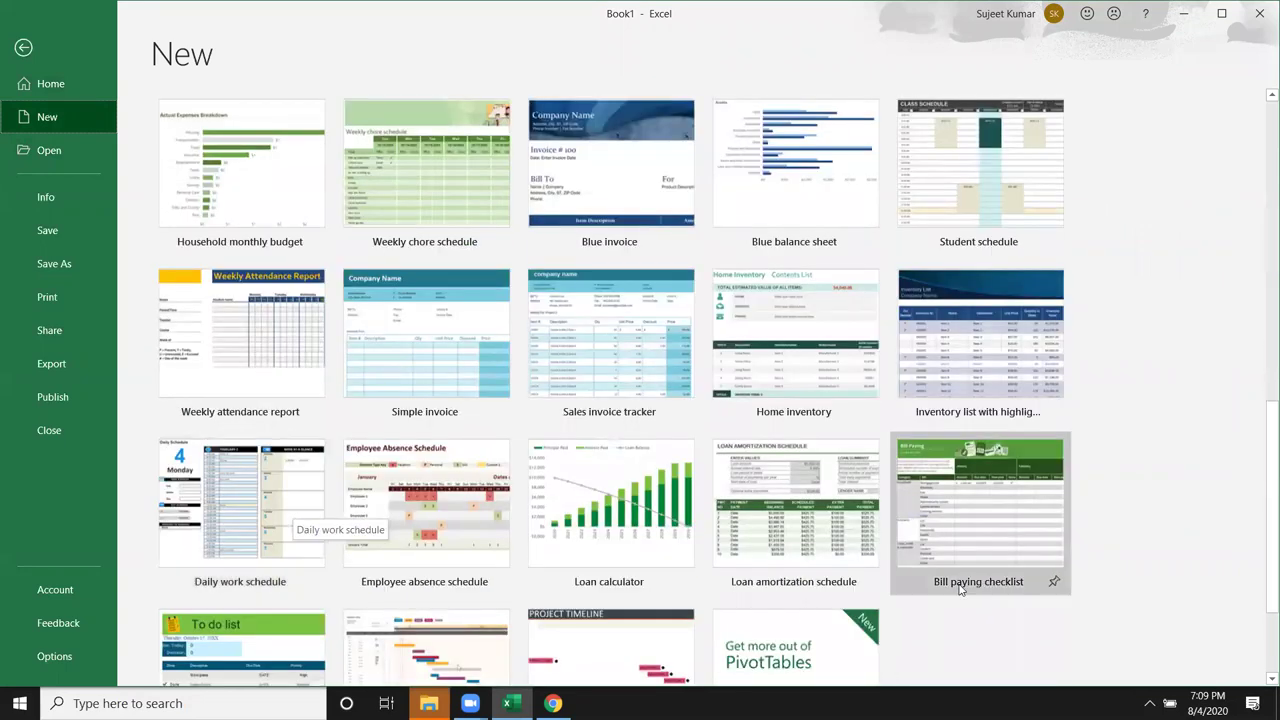
pyautogui.scroll(-3, 900, 600)
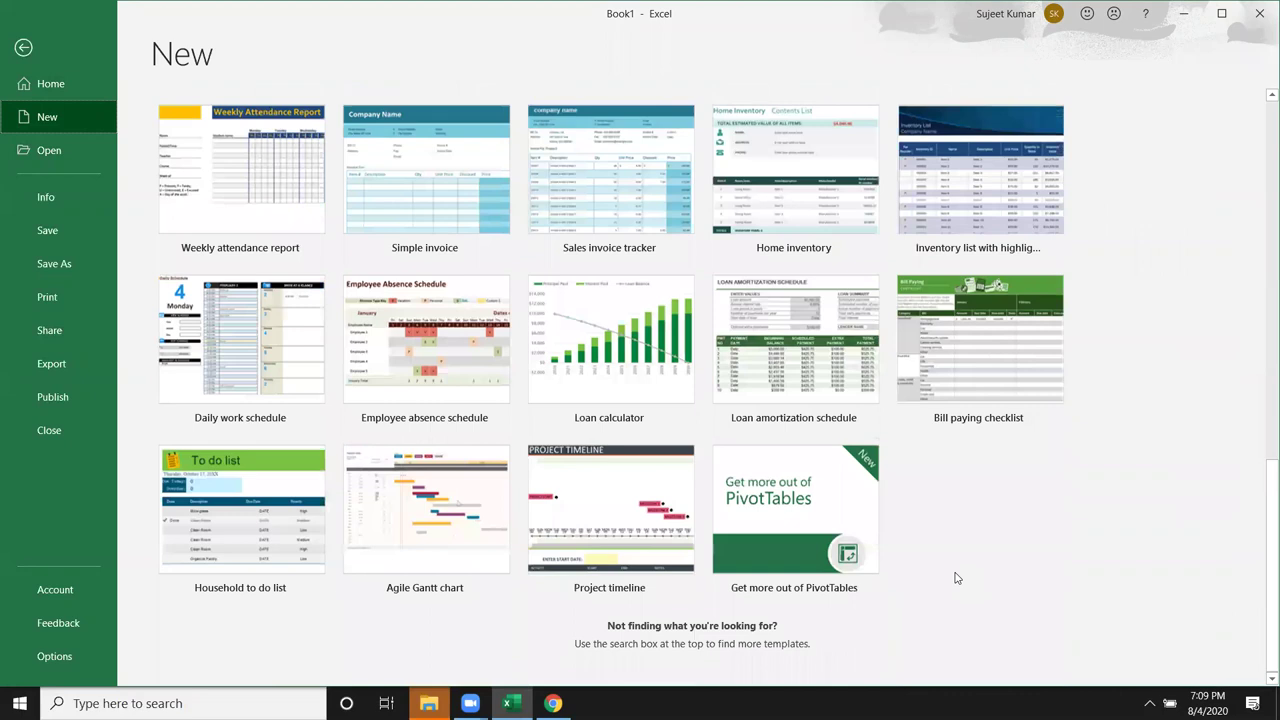
pyautogui.scroll(5, 955, 578)
pyautogui.scroll(3, 955, 578)
pyautogui.scroll(5, 953, 578)
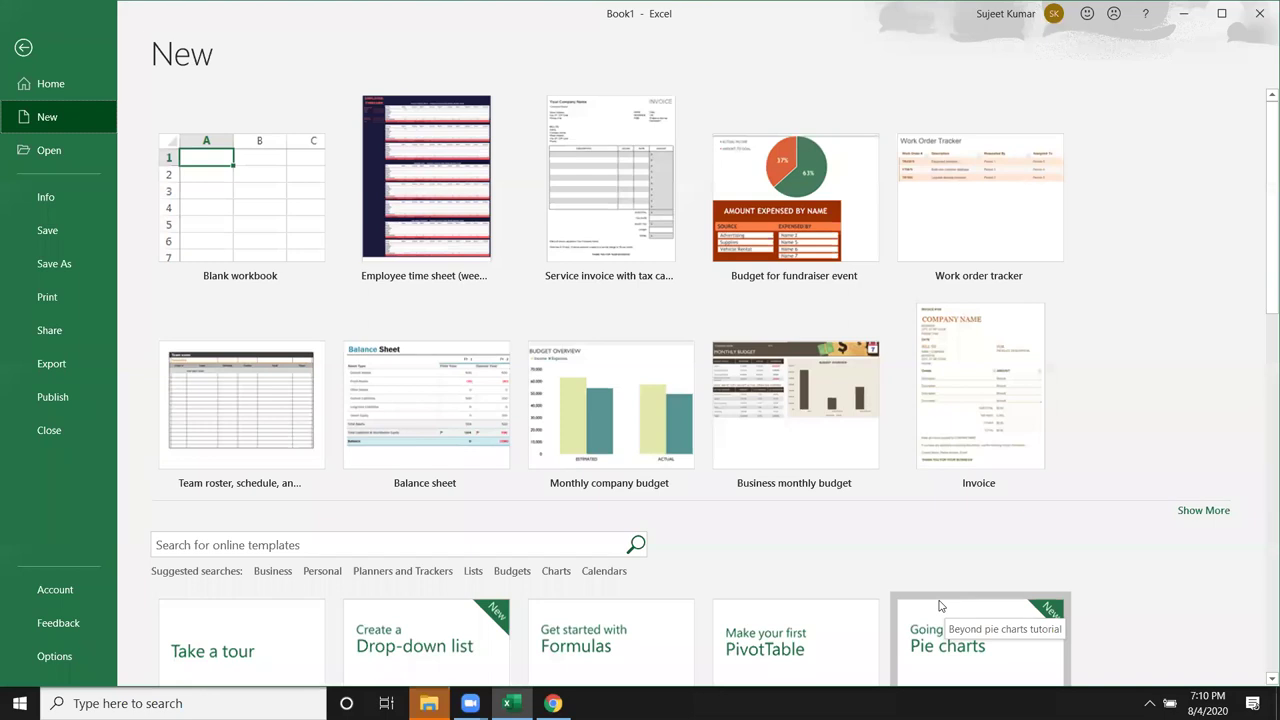
# Step: Search templates for 'bill' and create a workbook from Service invoice with tax calculations
pyautogui.click(361, 547)
pyautogui.write('bill')
pyautogui.press('Return')
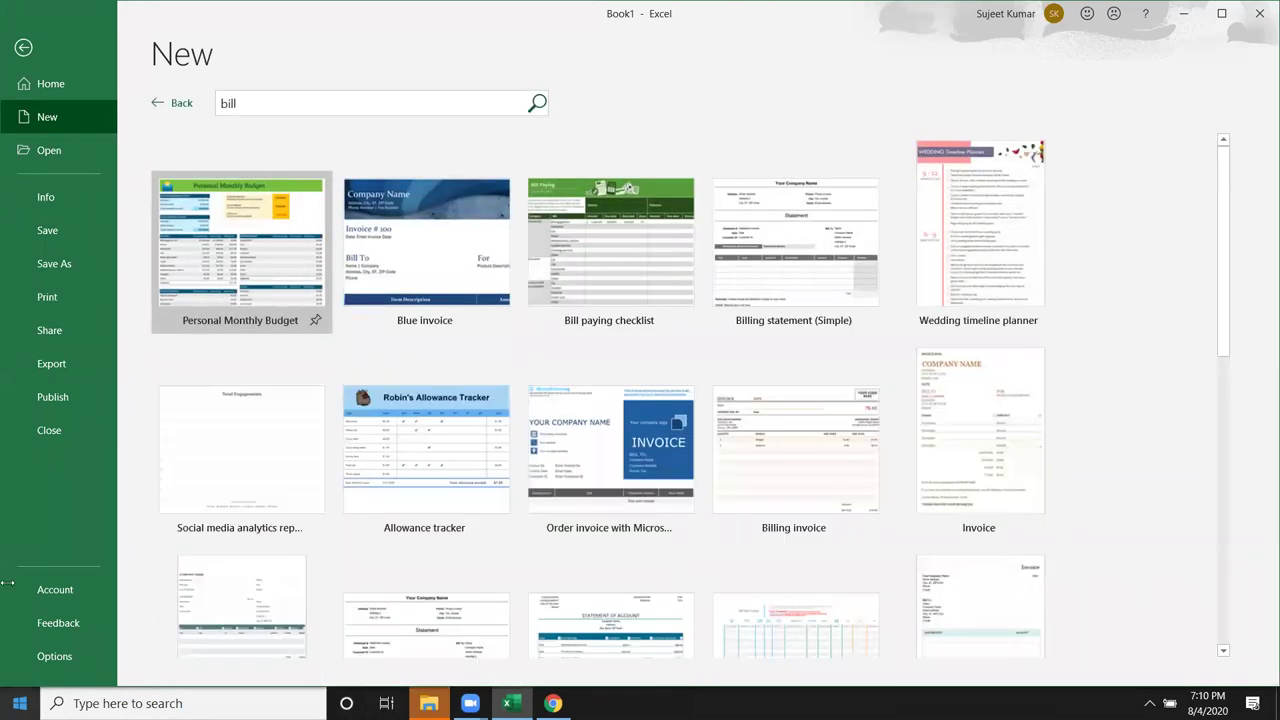
pyautogui.scroll(-2, 553, 470)
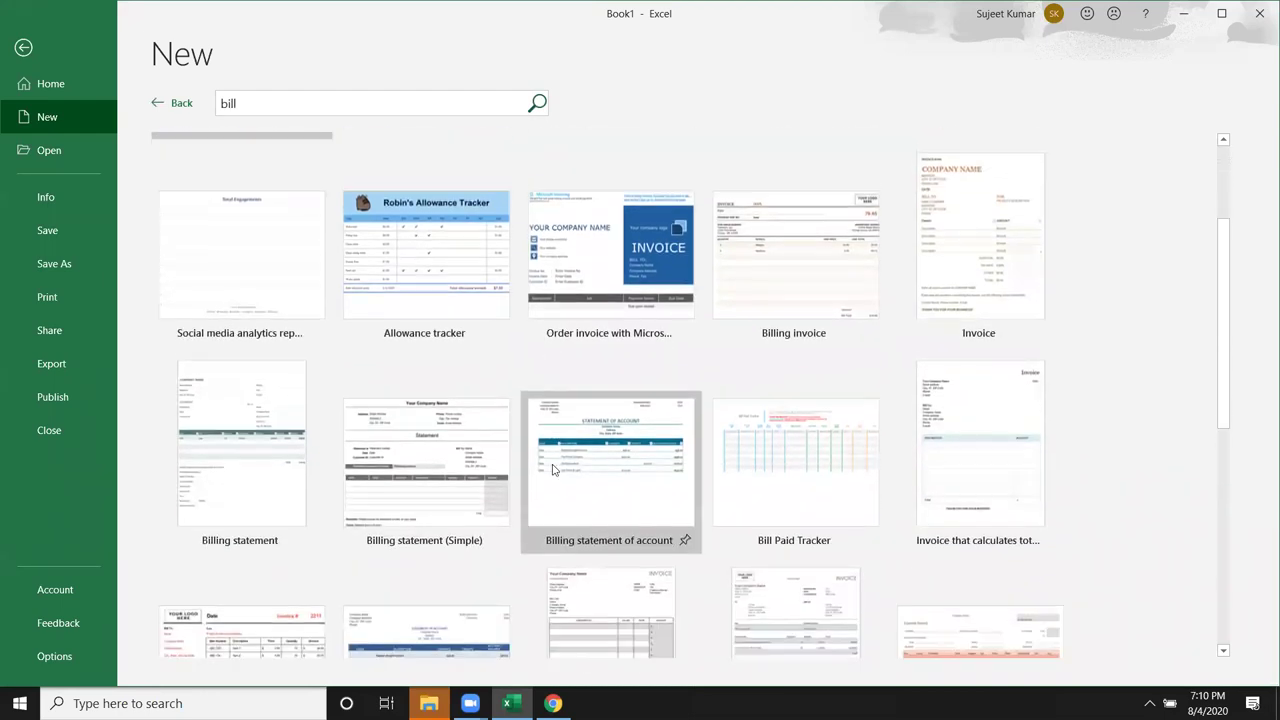
pyautogui.scroll(-2, 553, 470)
pyautogui.scroll(-2, 225, 547)
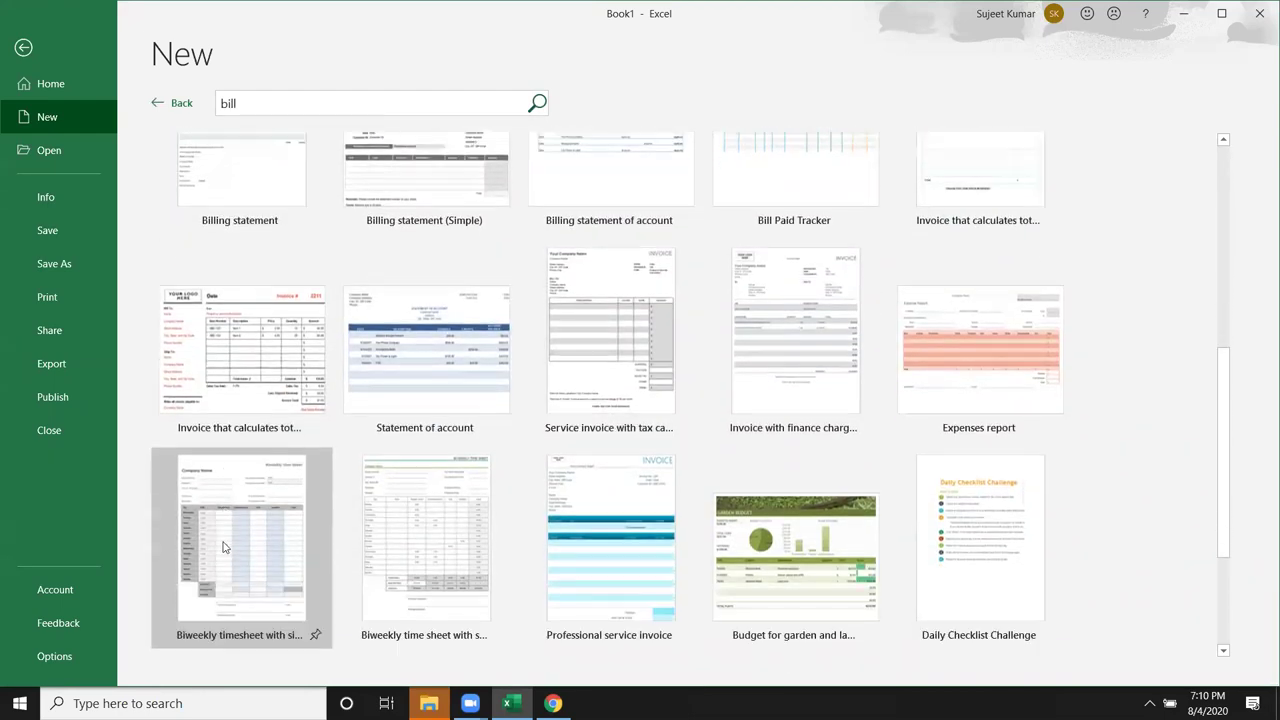
pyautogui.scroll(-1, 68, 625)
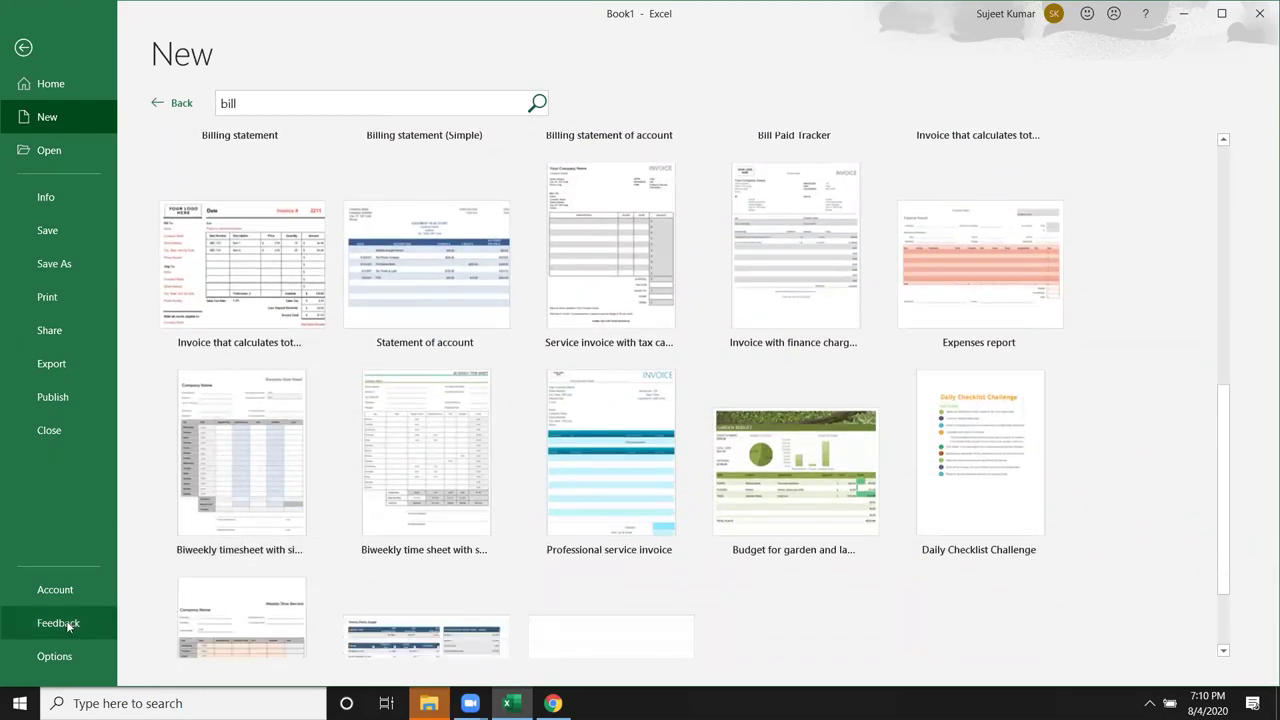
pyautogui.scroll(2, 795, 470)
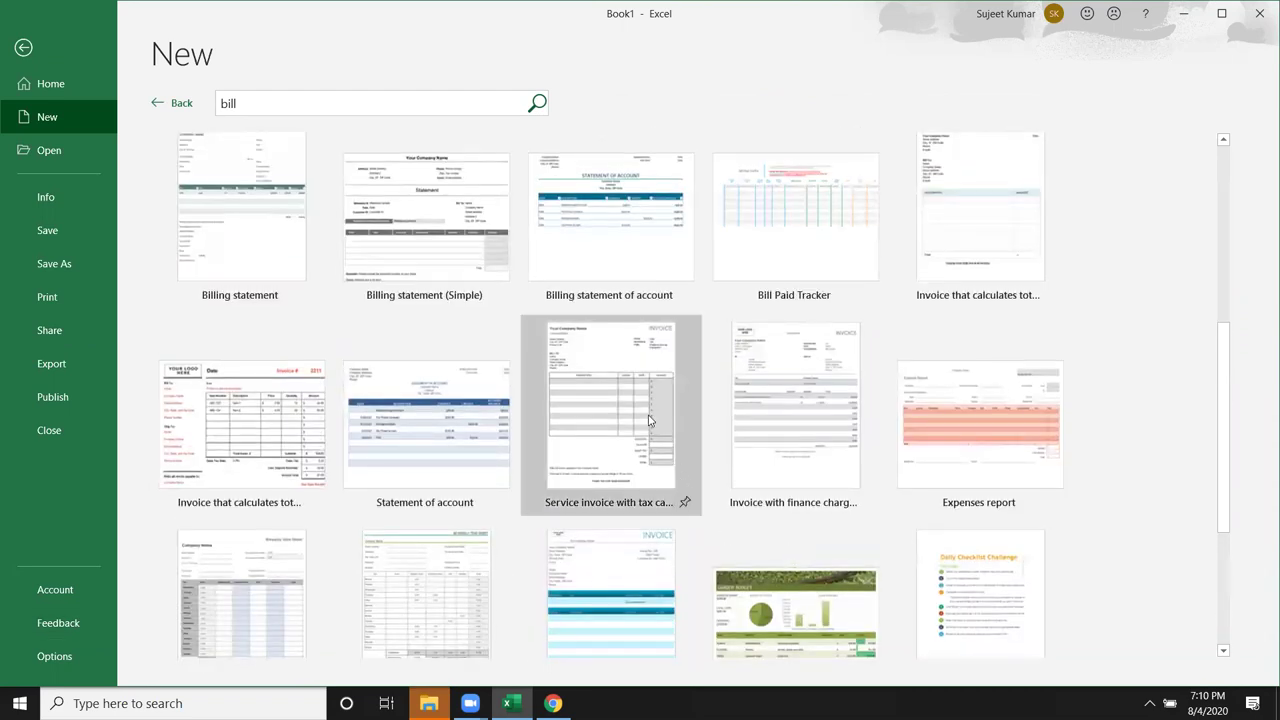
pyautogui.click(648, 420)
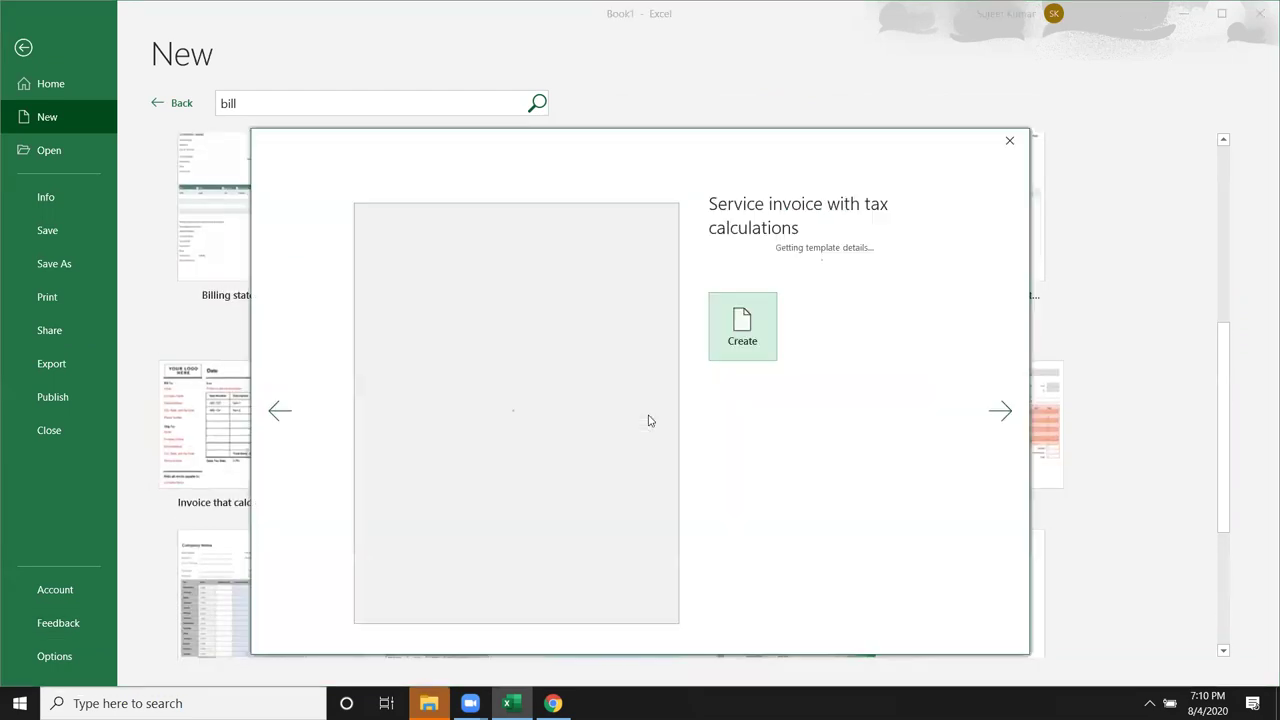
pyautogui.click(750, 382)
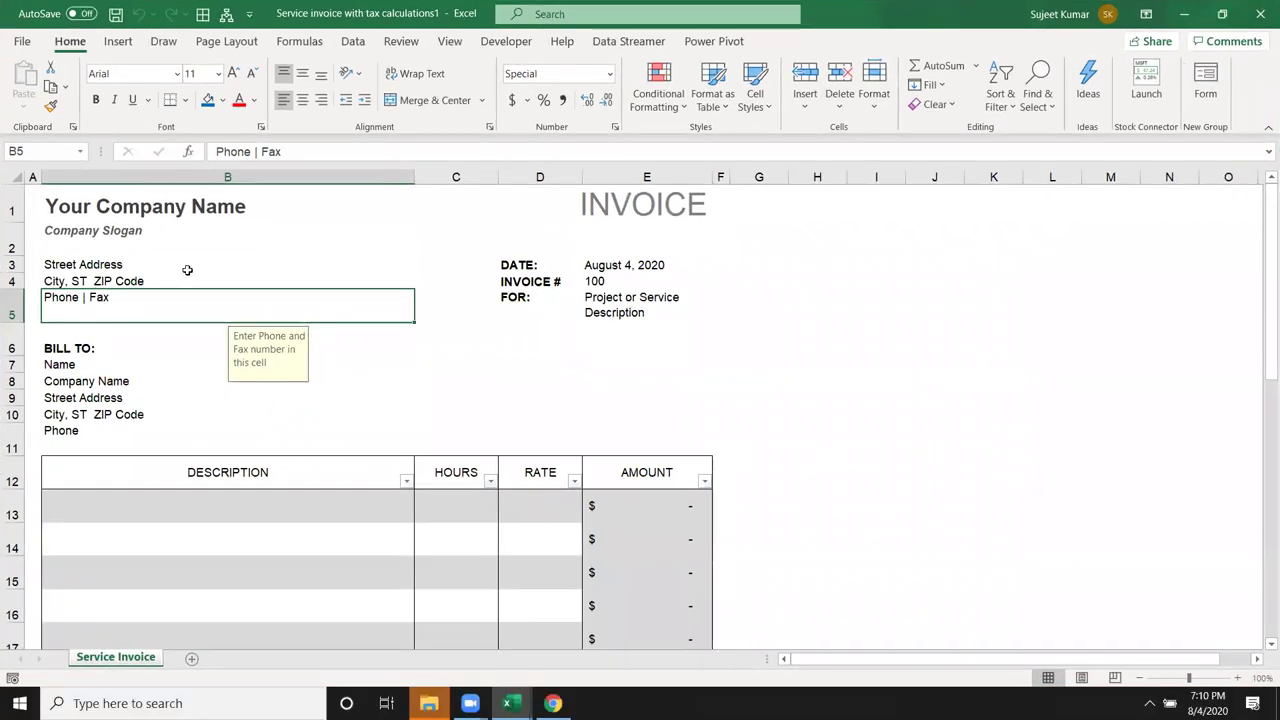
# Step: Select company name cell B1, scan the invoice, then preview it for printing on Letter, Portrait
pyautogui.click(95, 204)
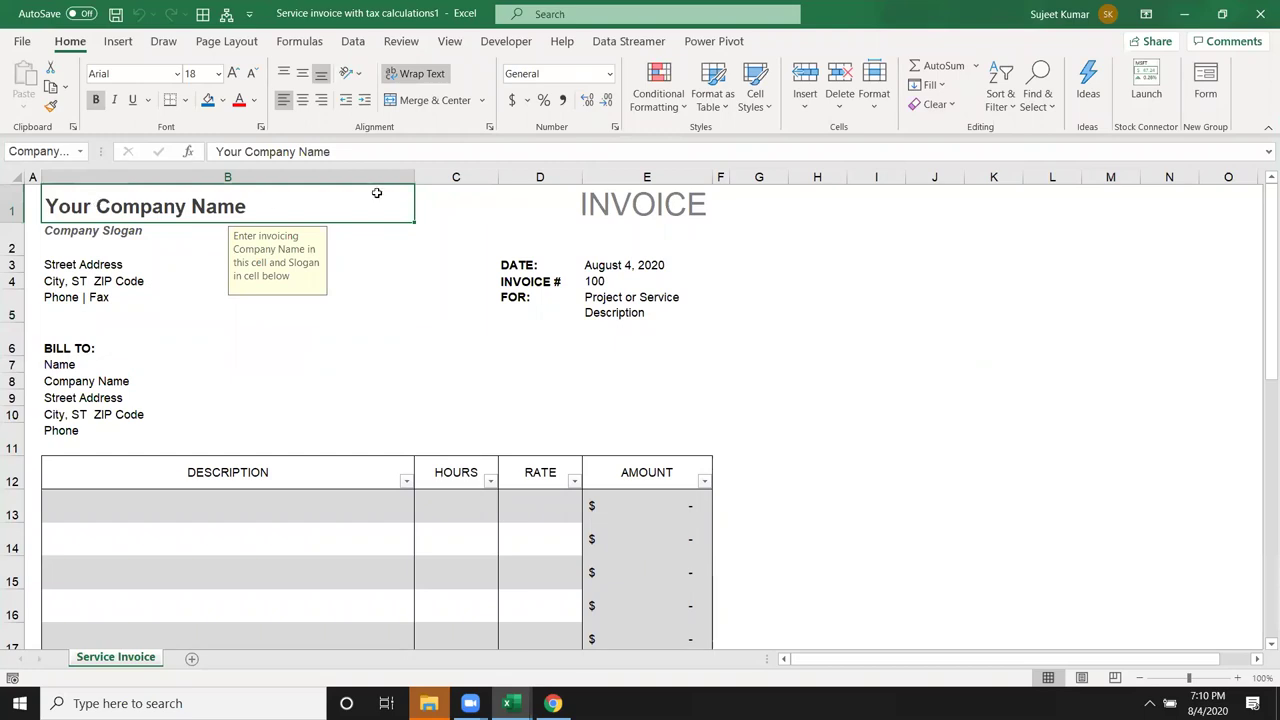
pyautogui.scroll(-4, 660, 526)
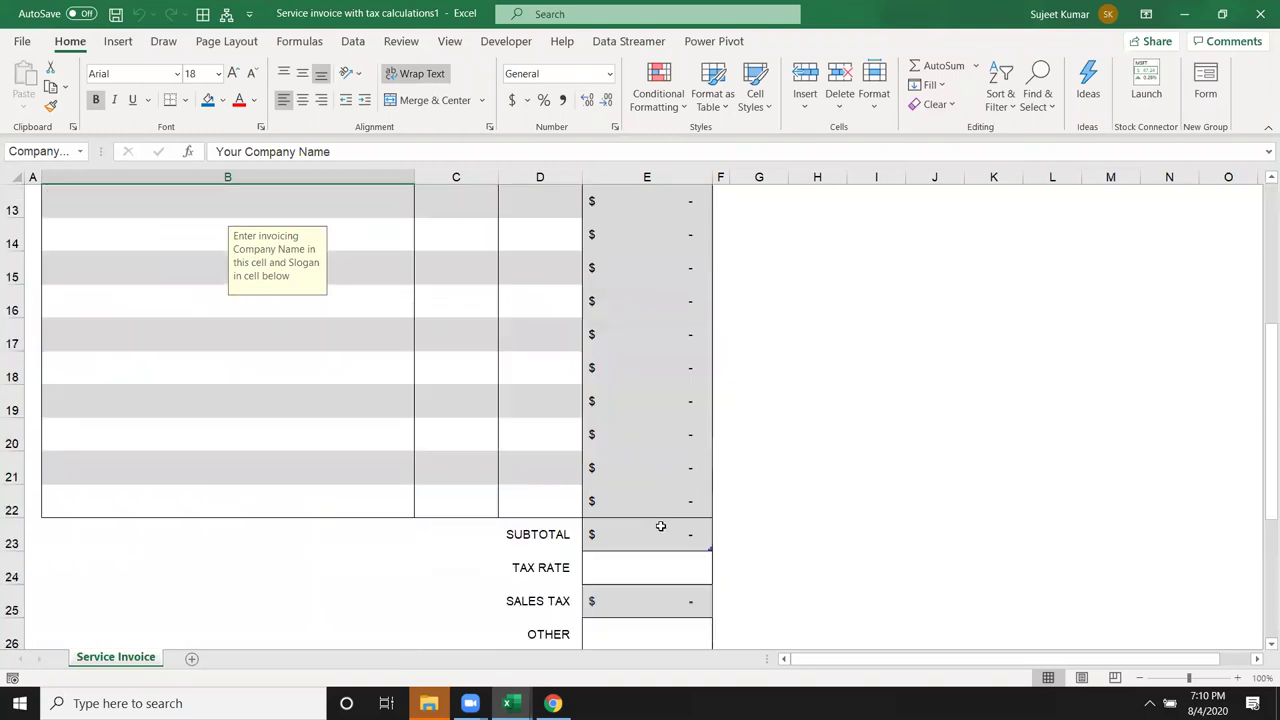
pyautogui.scroll(-6, 660, 530)
pyautogui.scroll(4, 660, 530)
pyautogui.scroll(6, 660, 530)
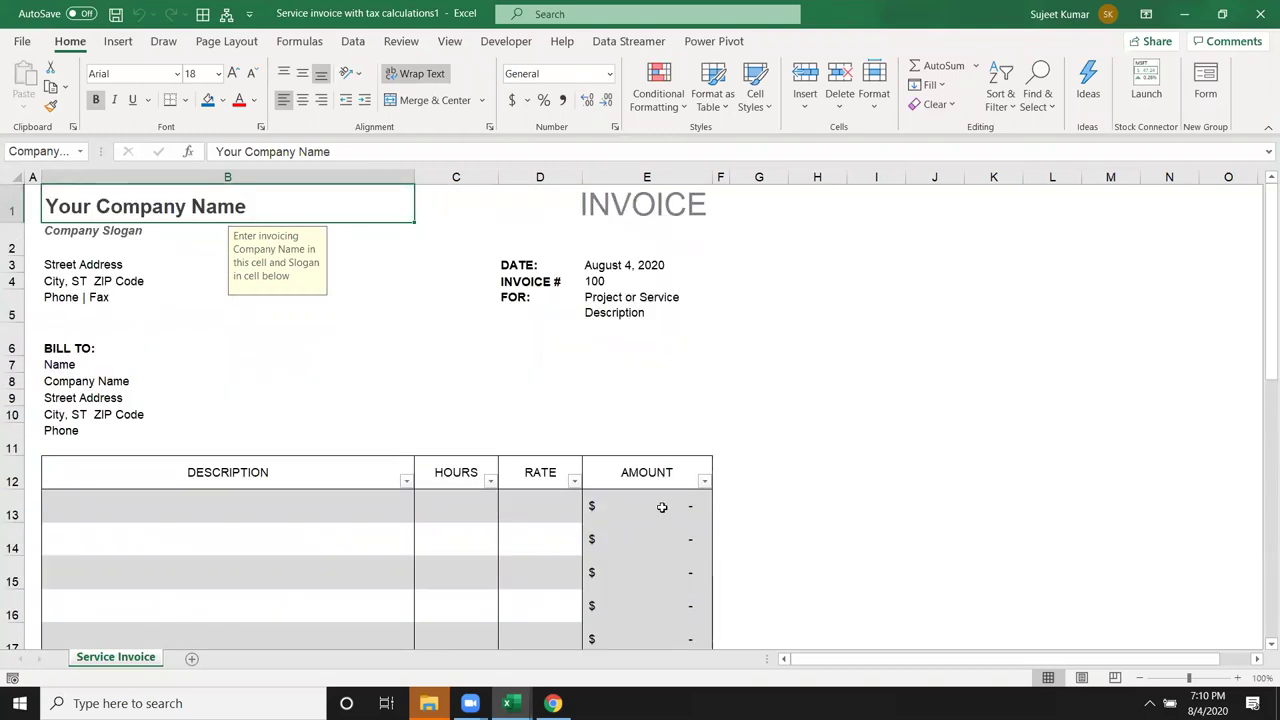
pyautogui.hotkey('ctrl', 'p')
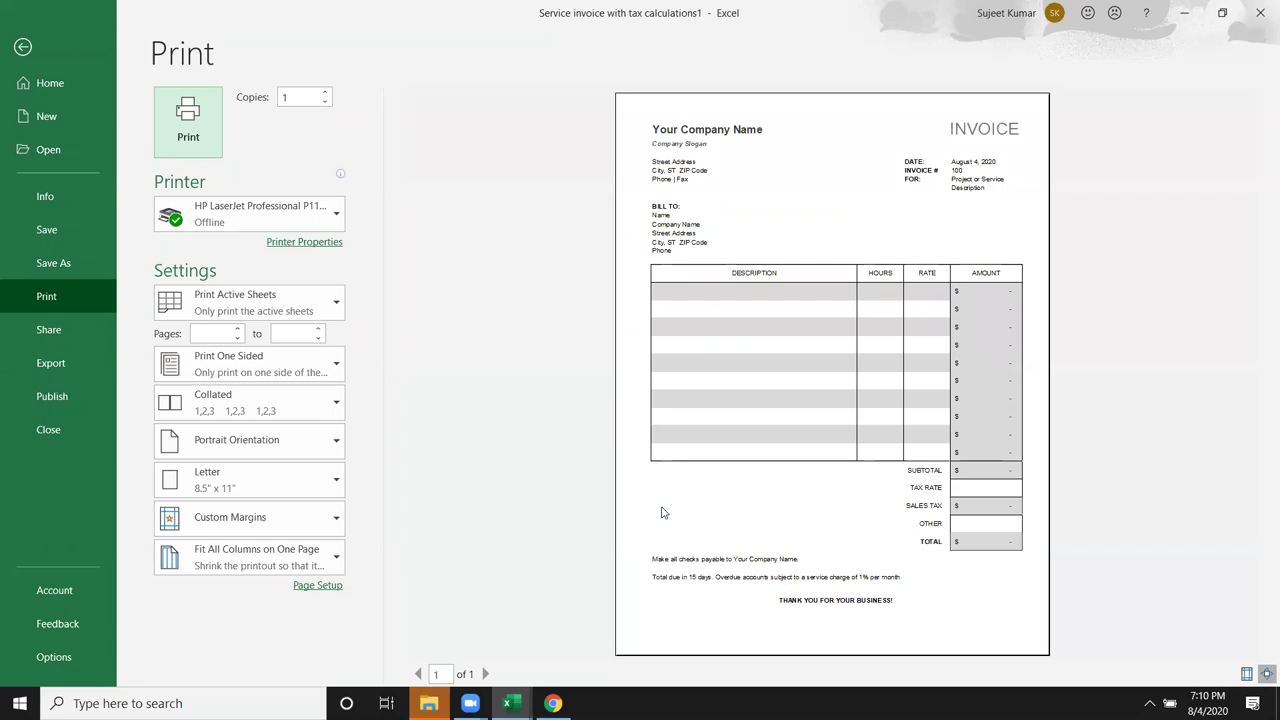
# Step: Exit the Print page back to the Service Invoice worksheet
pyautogui.click(23, 49)
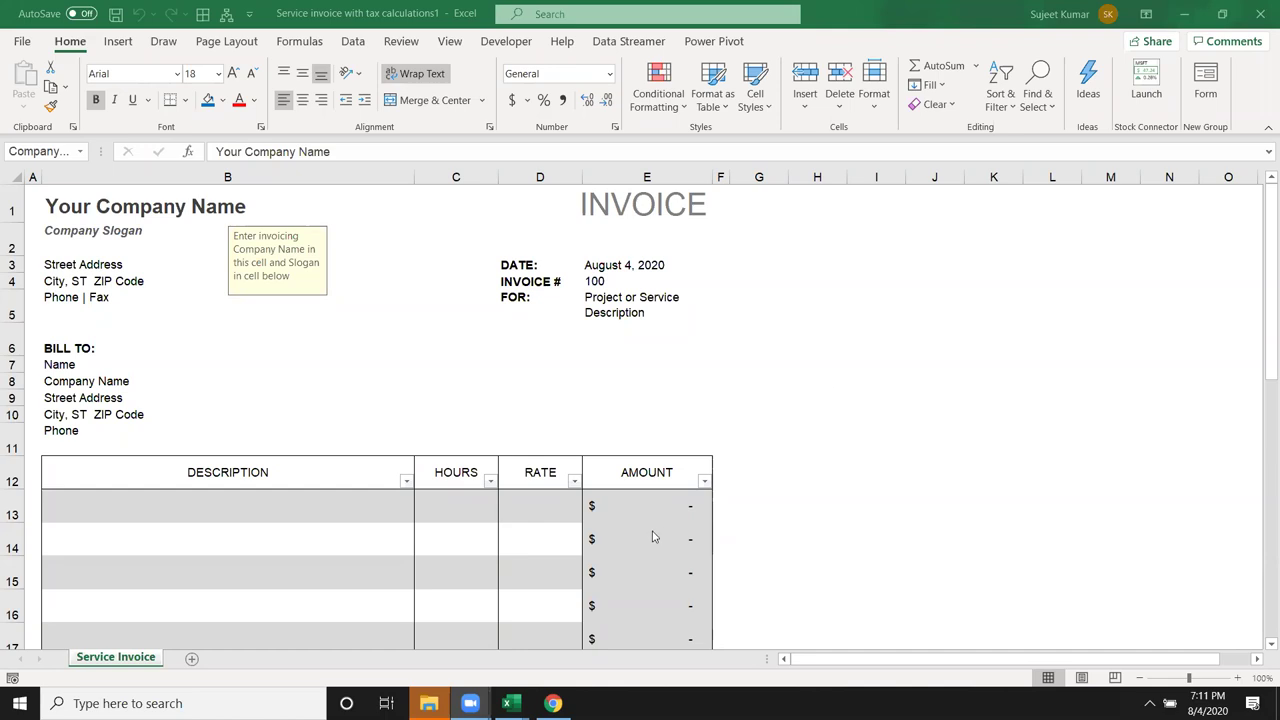
pyautogui.scroll(-1, 652, 537)
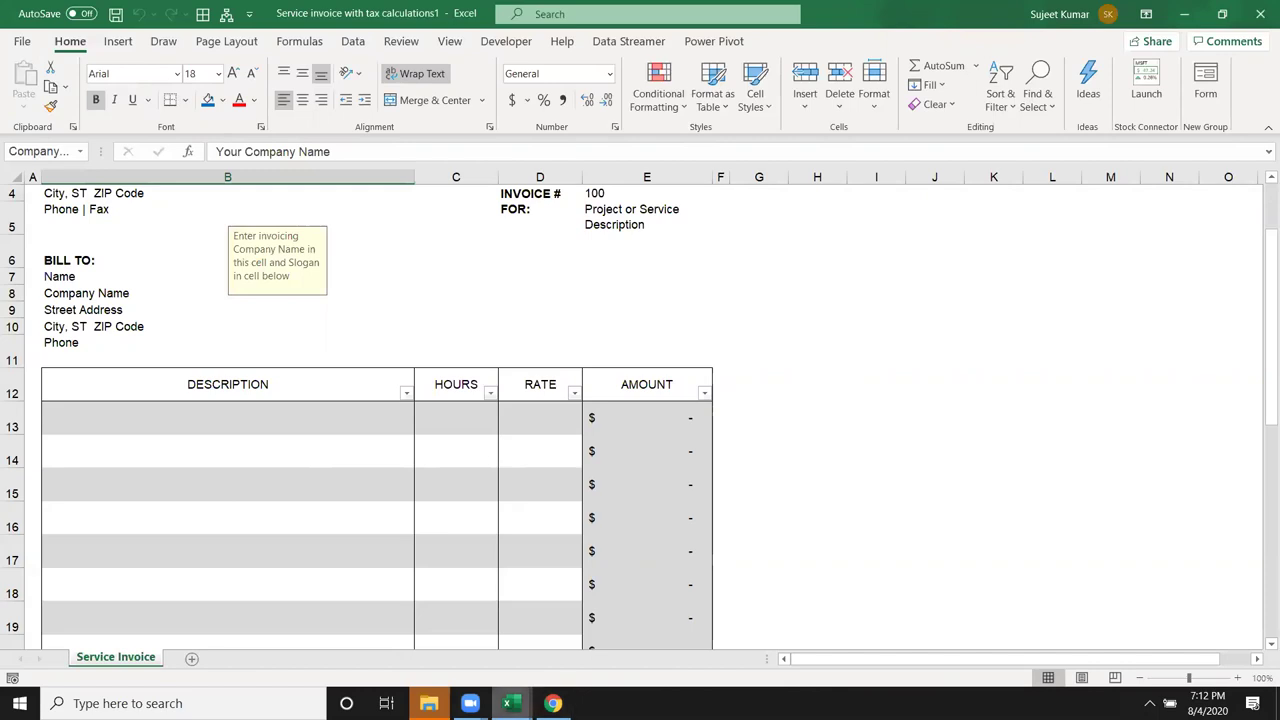
pyautogui.click(508, 703)
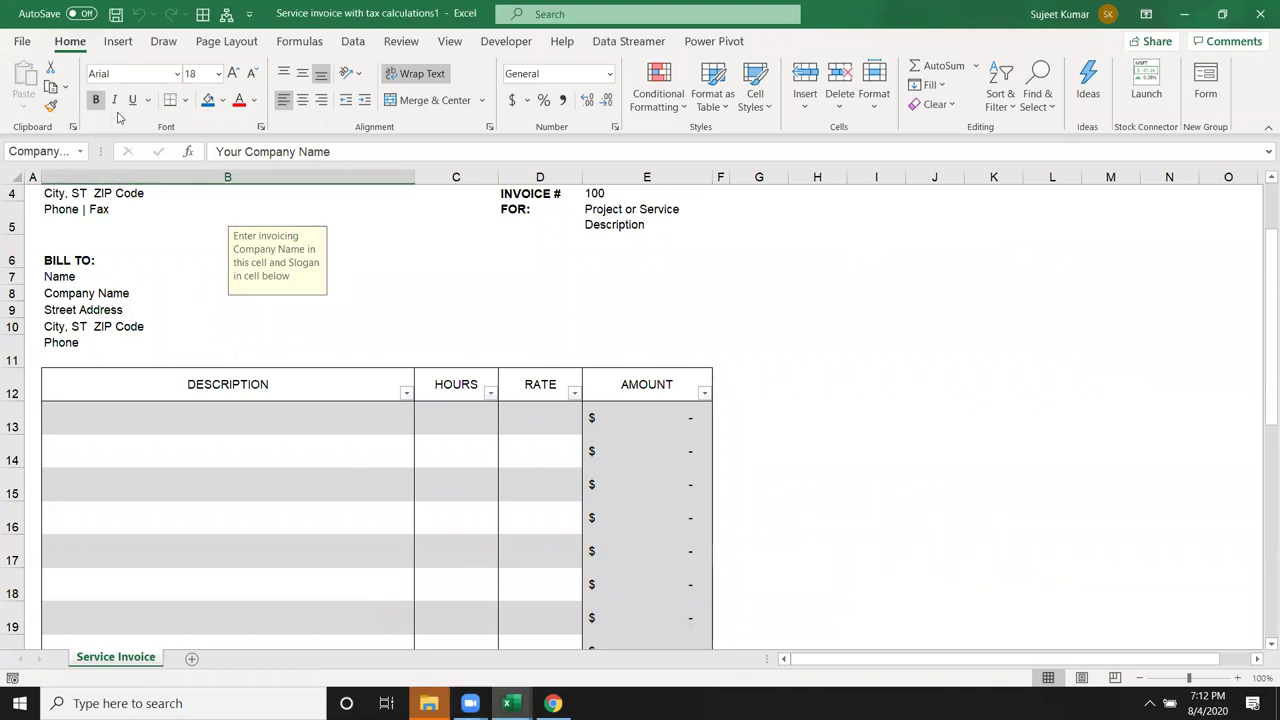
# Step: Browse the File > New template gallery, then return to the invoice
pyautogui.click(16, 42)
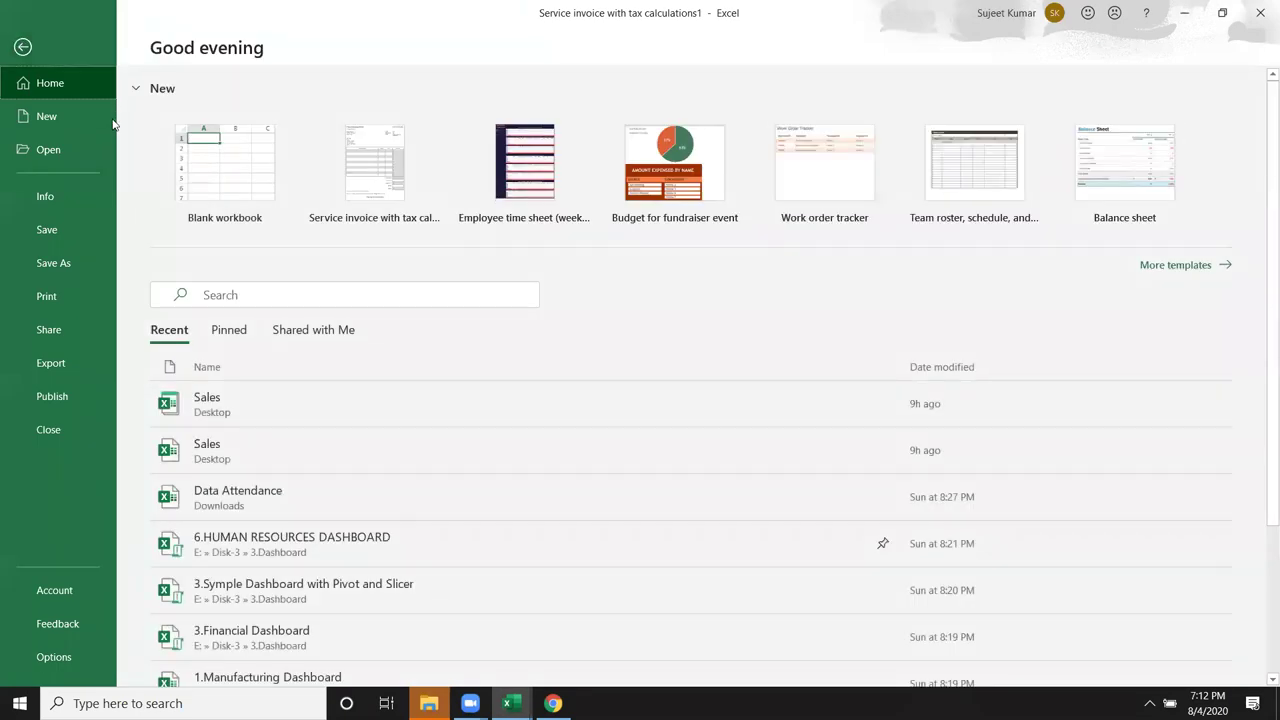
pyautogui.click(74, 120)
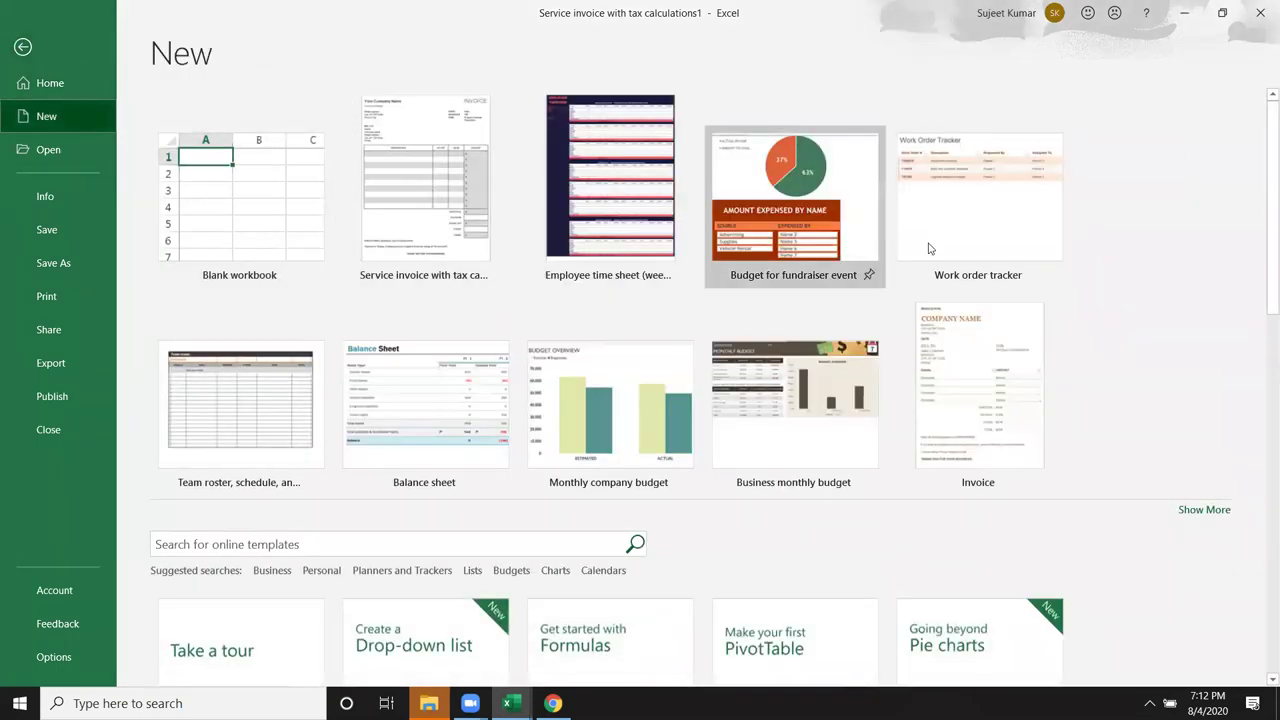
pyautogui.scroll(-2, 586, 512)
pyautogui.scroll(-2, 420, 320)
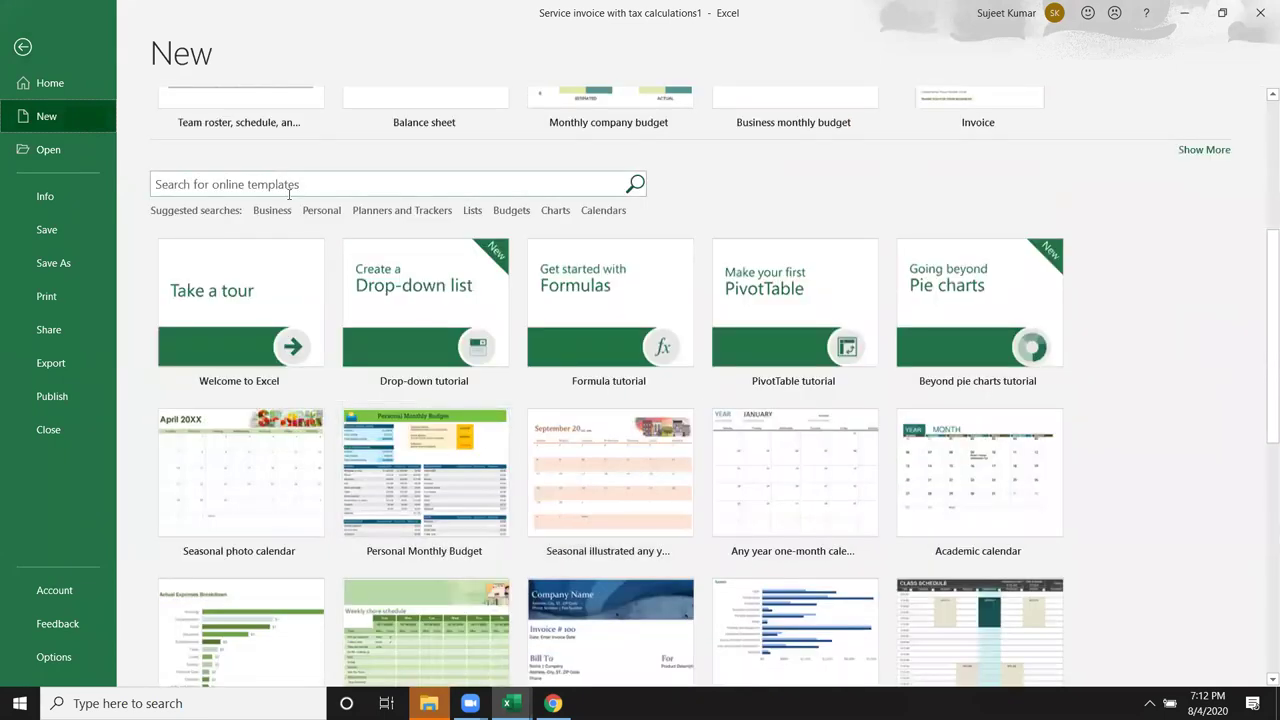
pyautogui.scroll(-2, 376, 400)
pyautogui.scroll(-2, 480, 430)
pyautogui.scroll(-2, 590, 455)
pyautogui.scroll(-2, 590, 455)
pyautogui.scroll(4, 587, 452)
pyautogui.scroll(3, 587, 452)
pyautogui.scroll(2, 587, 452)
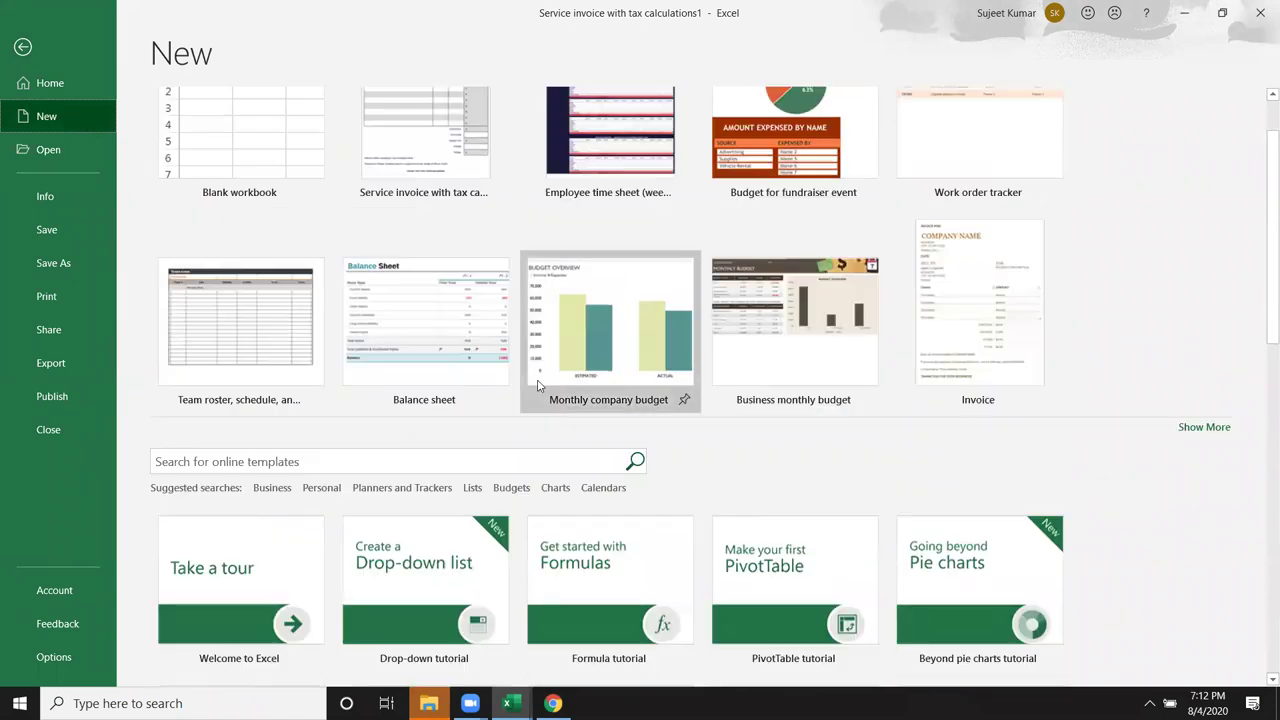
pyautogui.click(22, 48)
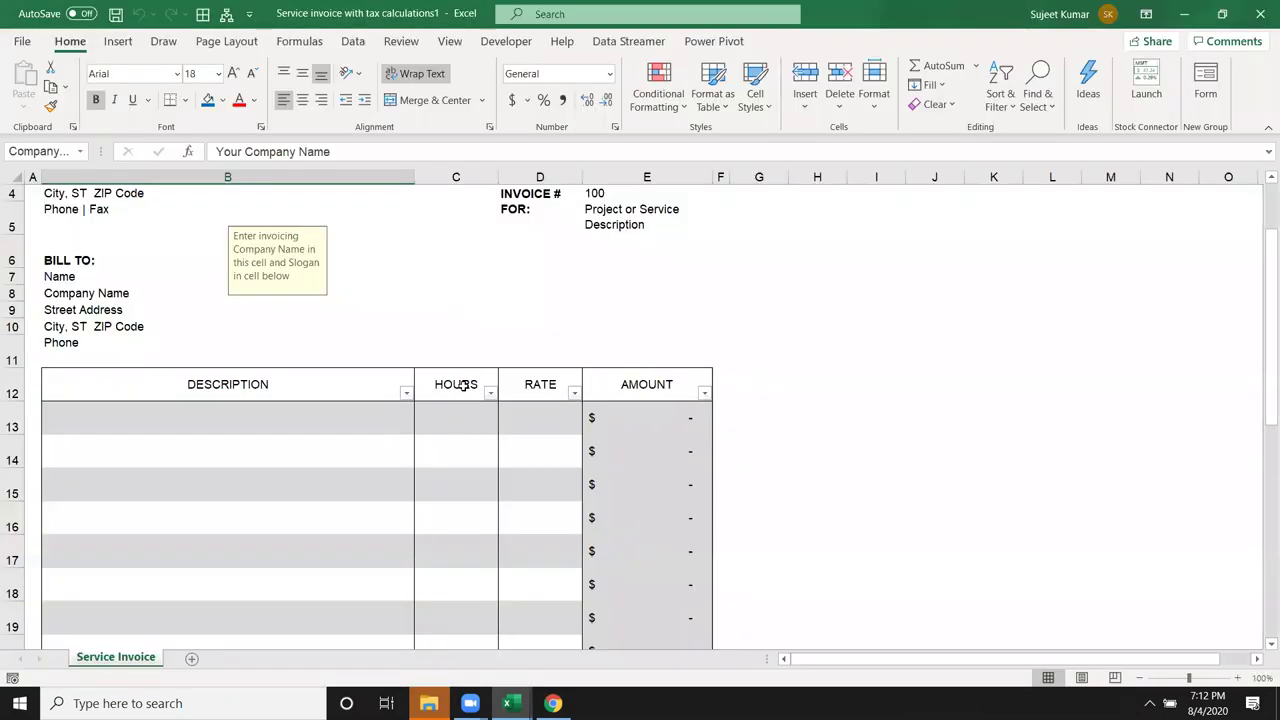
# Step: Select street address cell B3, then the date, invoice number and description cells E3:E5
pyautogui.scroll(-6, 463, 383)
pyautogui.scroll(1, 459, 386)
pyautogui.scroll(6, 459, 386)
pyautogui.scroll(1, 400, 375)
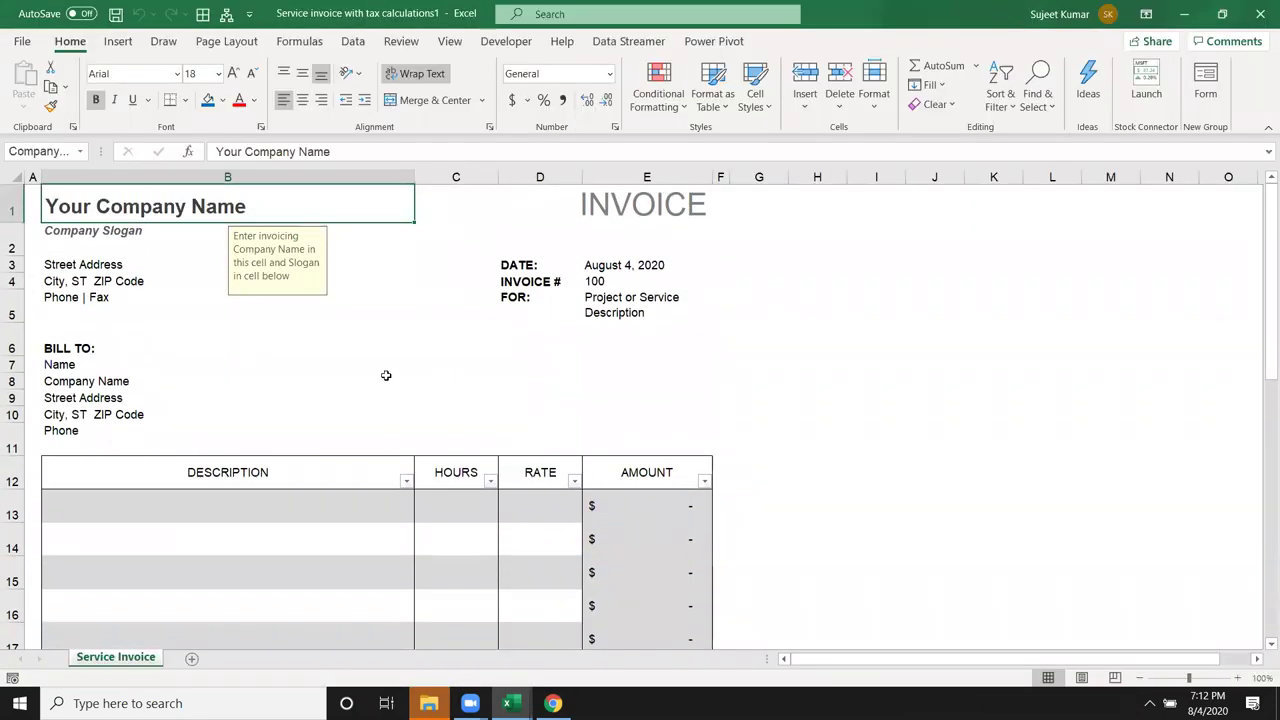
pyautogui.click(118, 313)
pyautogui.moveTo(620, 265); pyautogui.dragTo(623, 335)
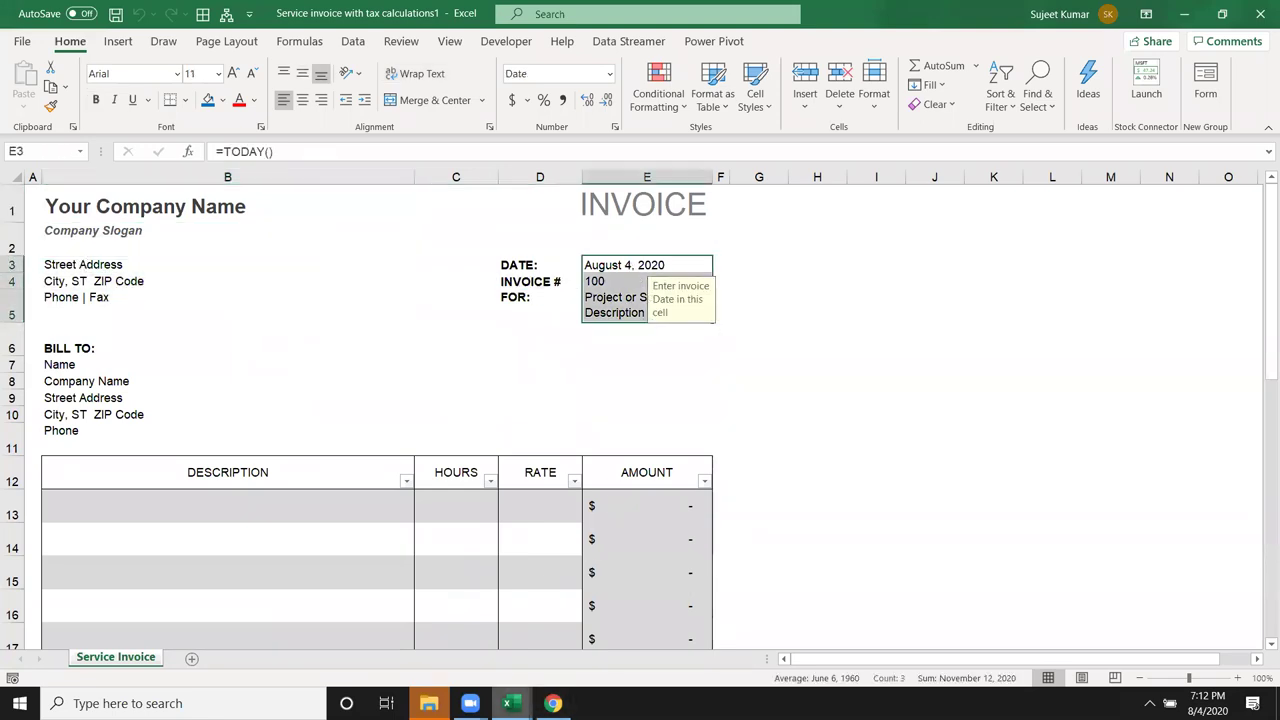
# Step: Switch to the blank Book1 workbook, then minimize everything to show the desktop
pyautogui.click(507, 703)
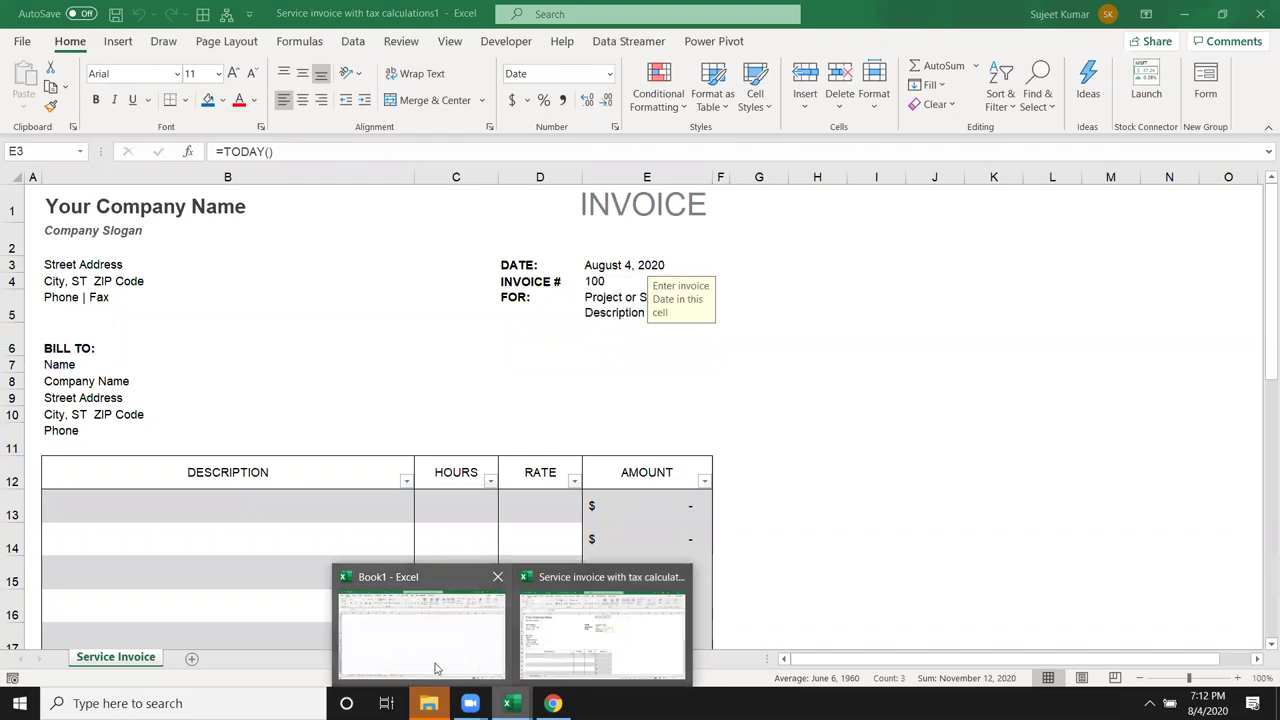
pyautogui.click(437, 665)
pyautogui.press('super+d')
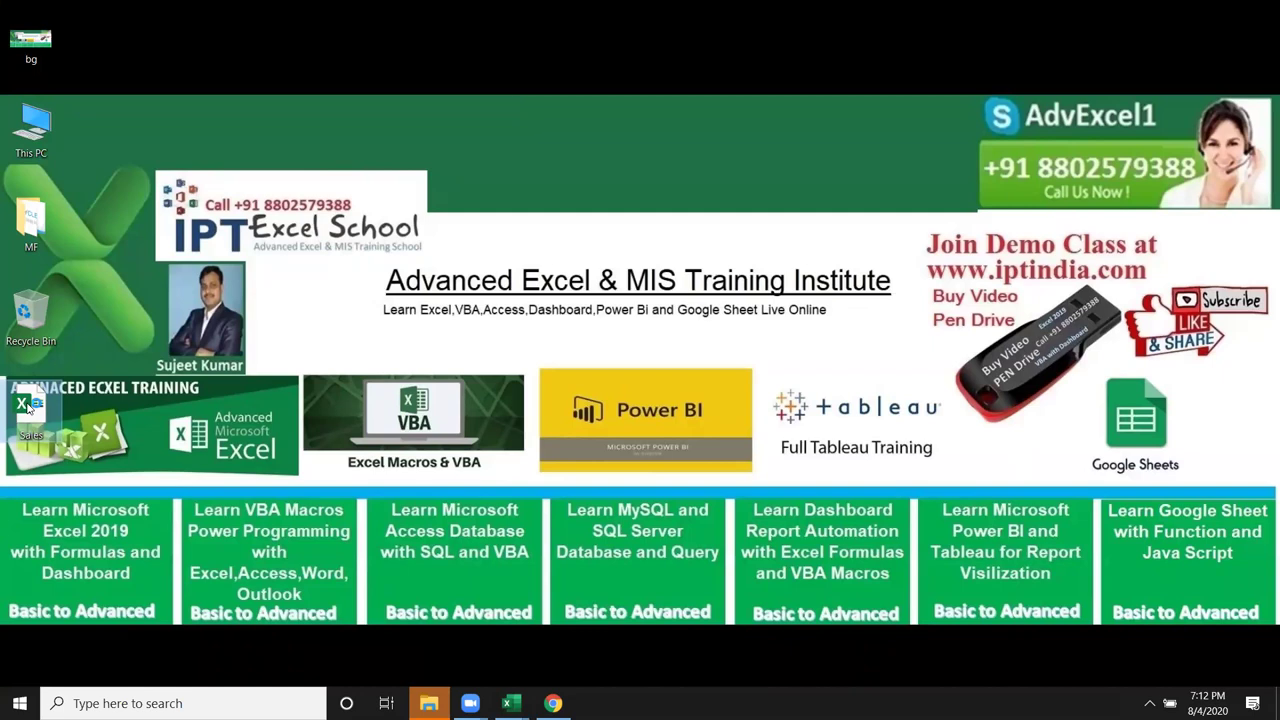
# Step: Open the Sales workbook from the desktop and maximize it to view the Daily Sales Report
pyautogui.doubleClick(28, 405)
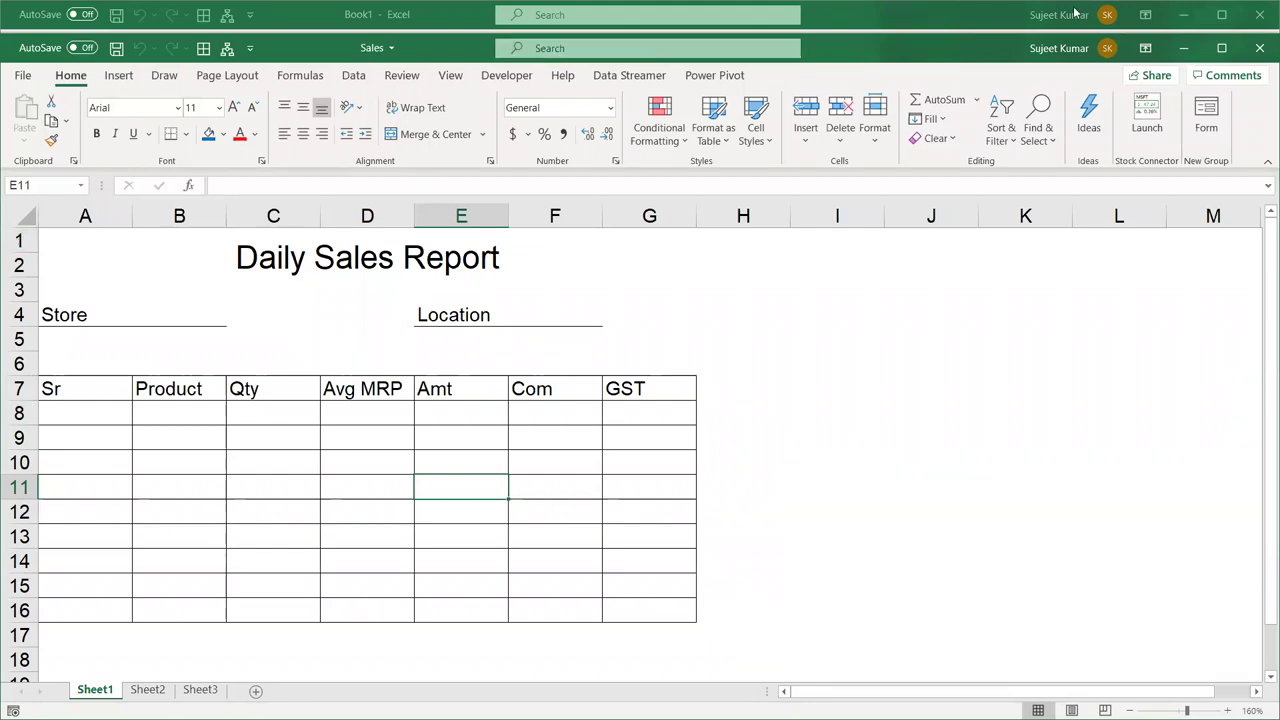
pyautogui.click(1219, 49)
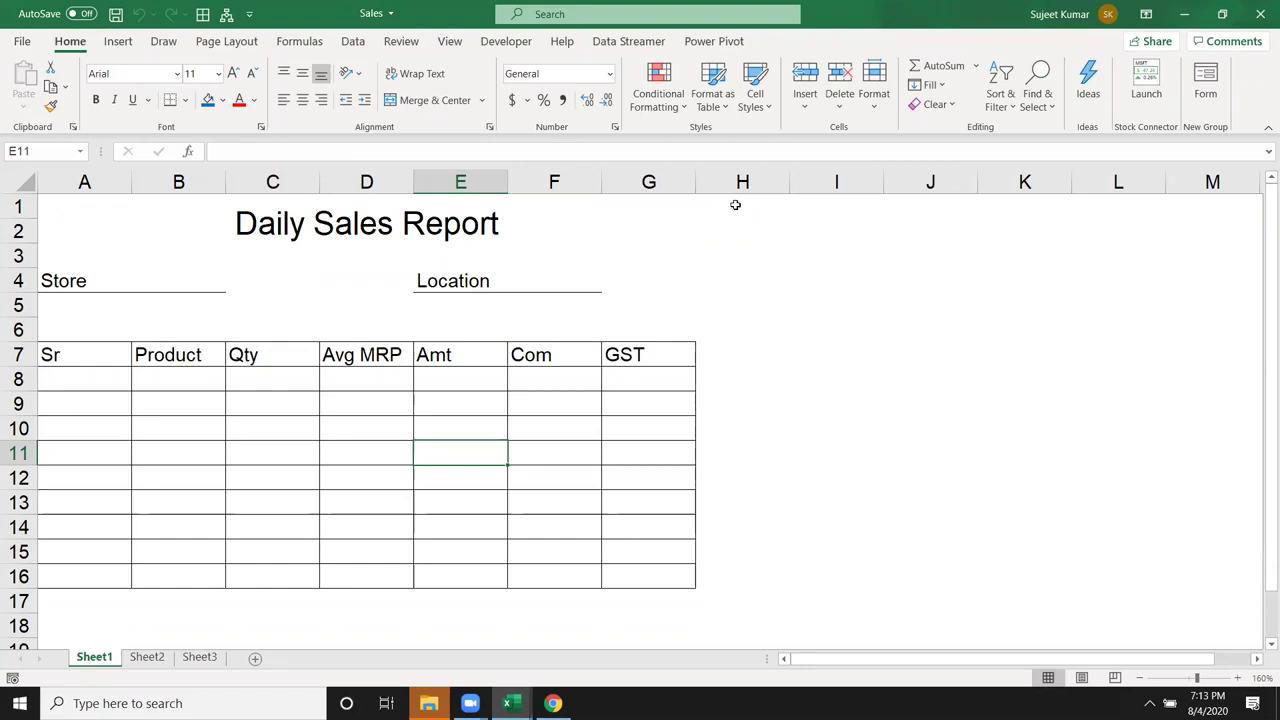
pyautogui.click(119, 276)
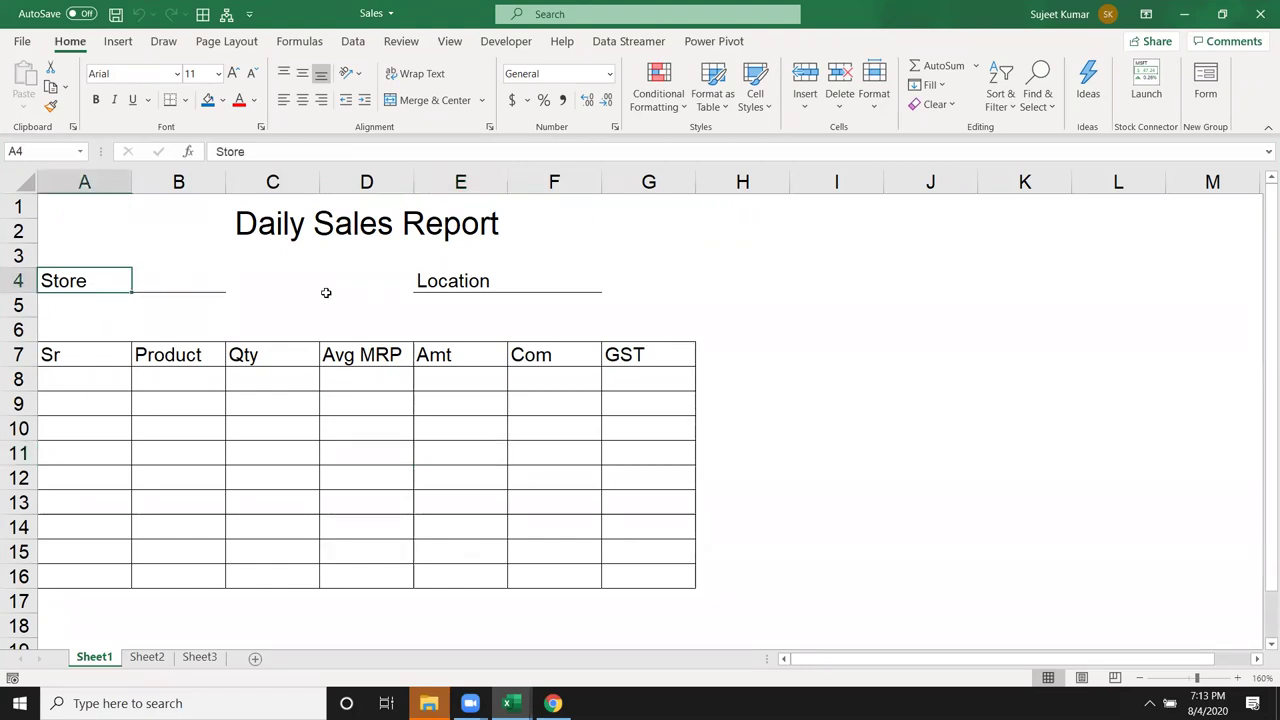
pyautogui.click(400, 226)
pyautogui.scroll(-2, 481, 348)
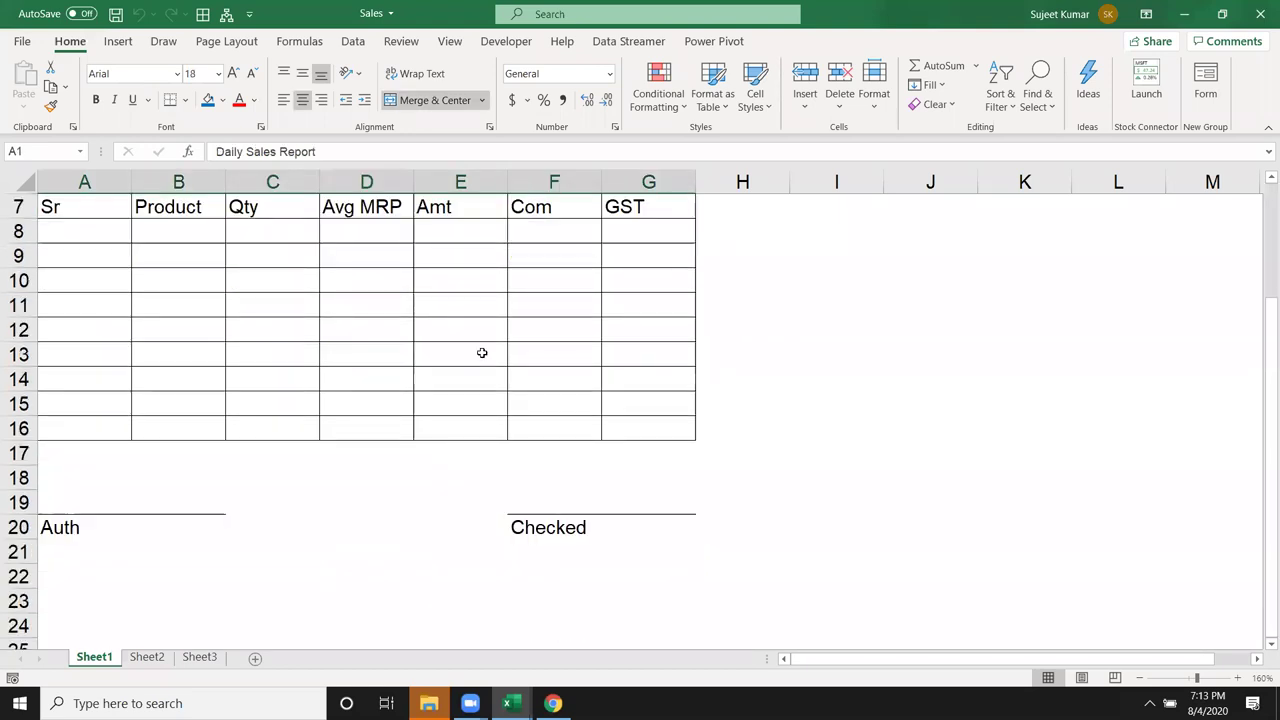
pyautogui.scroll(2, 482, 346)
# Step: Print-preview the report, look over the empty table rows, then enter the File backstage
pyautogui.hotkey('ctrl', 'p')
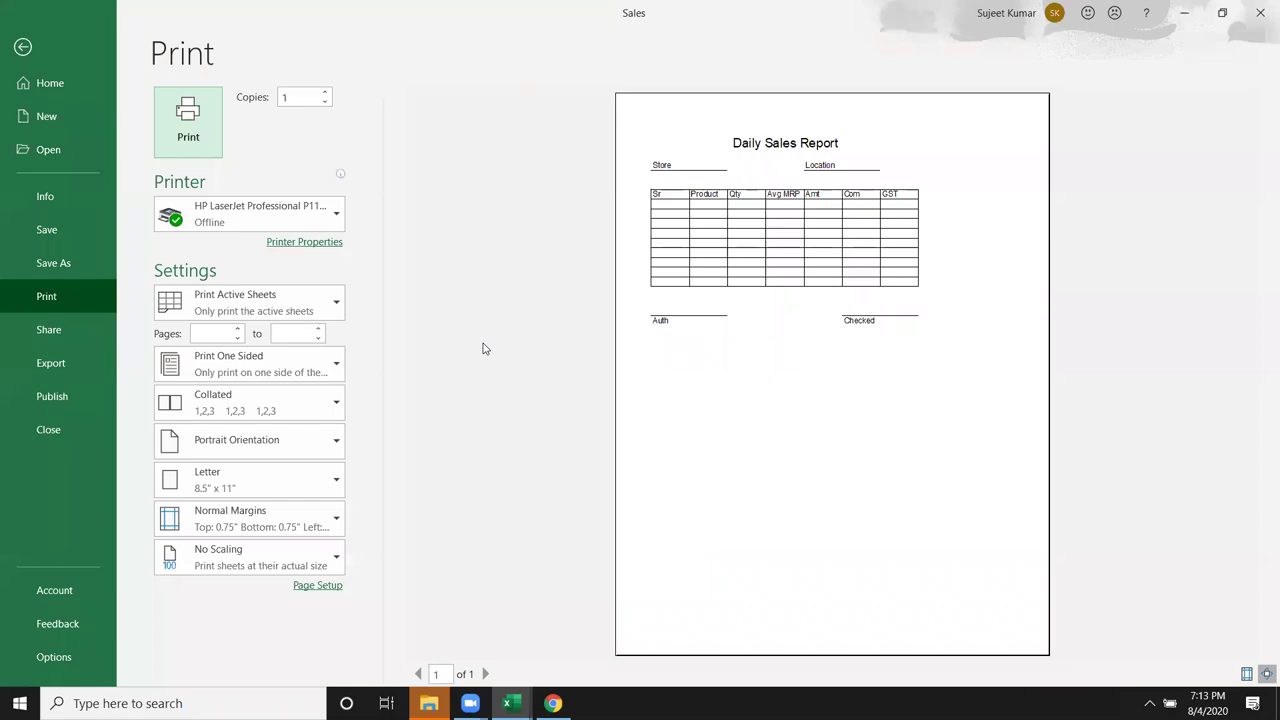
pyautogui.press('Escape')
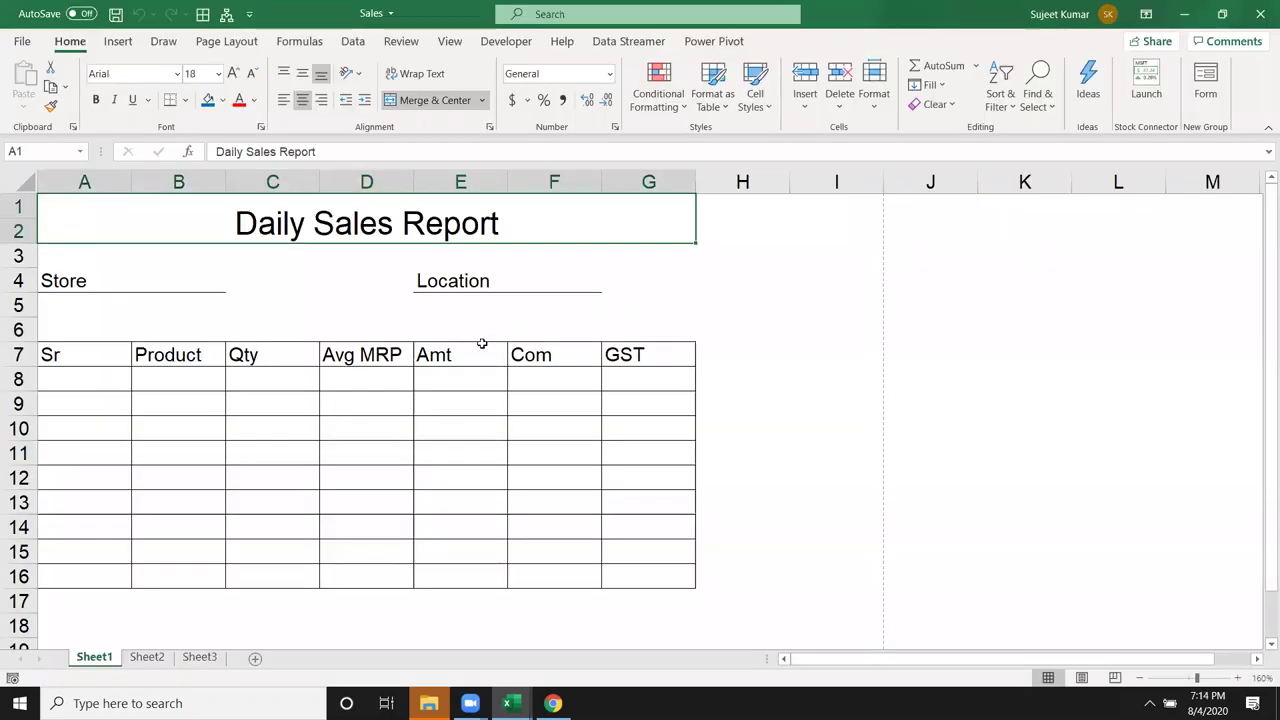
pyautogui.scroll(-3, 60, 400)
pyautogui.scroll(3, 60, 400)
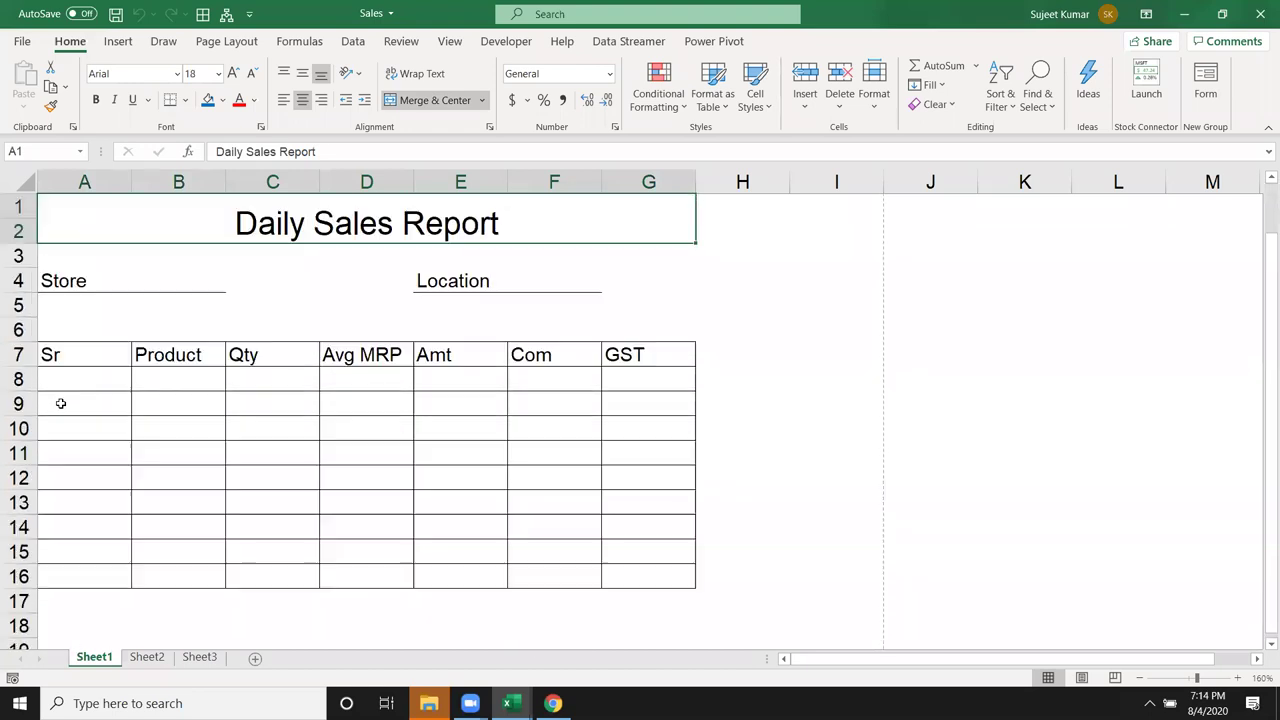
pyautogui.moveTo(74, 380); pyautogui.dragTo(272, 428)
pyautogui.moveTo(468, 479)
pyautogui.mouseDown()
pyautogui.moveTo(623, 560)
pyautogui.moveTo(640, 552)
pyautogui.mouseUp()
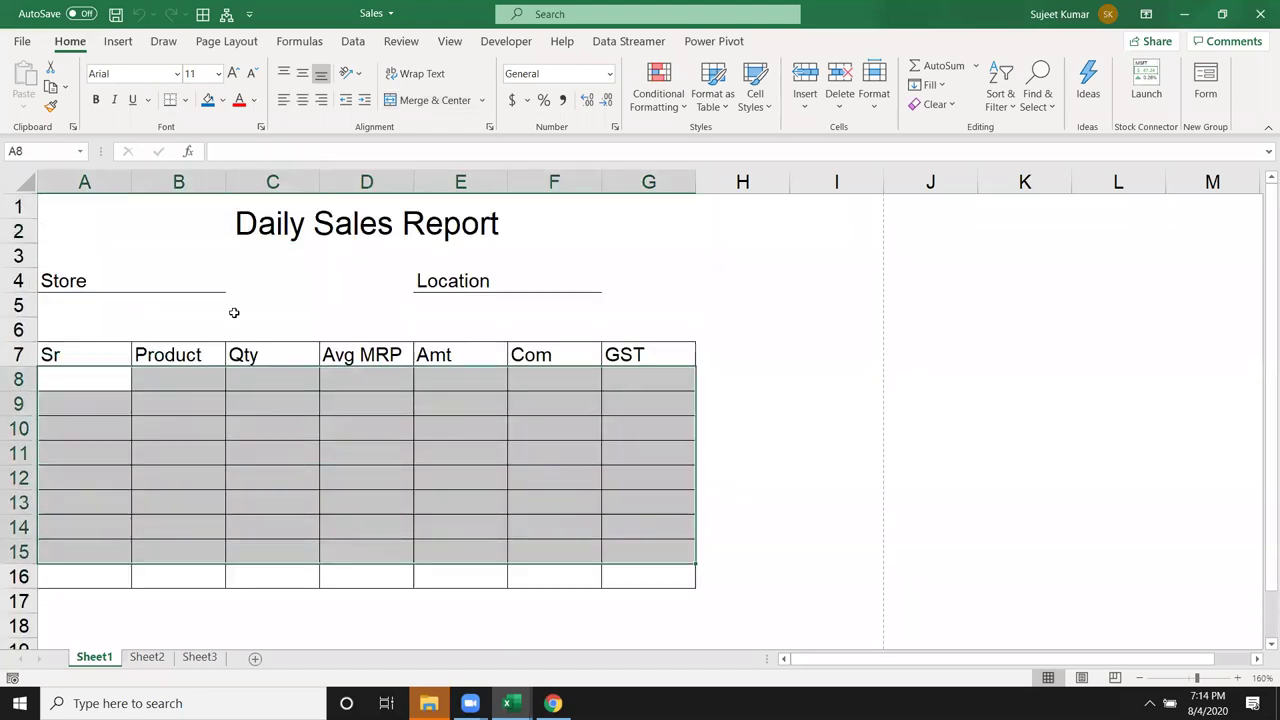
pyautogui.click(194, 278)
pyautogui.click(567, 300)
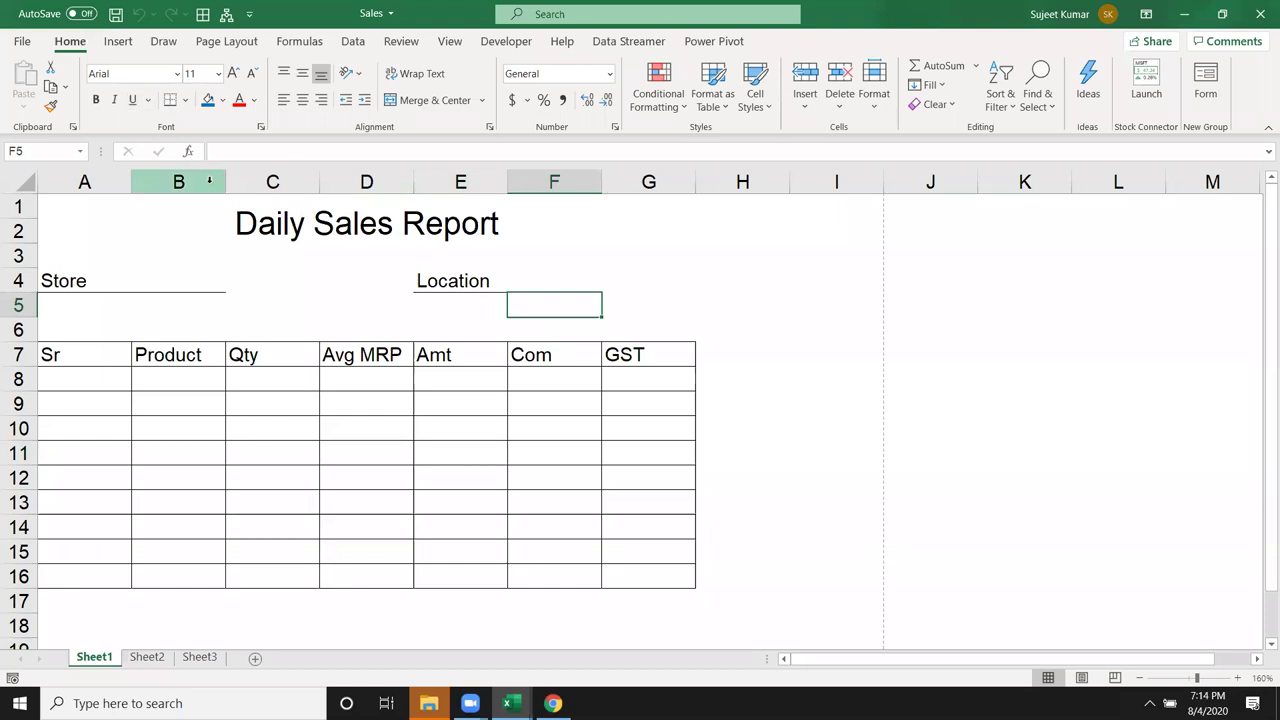
pyautogui.click(220, 278)
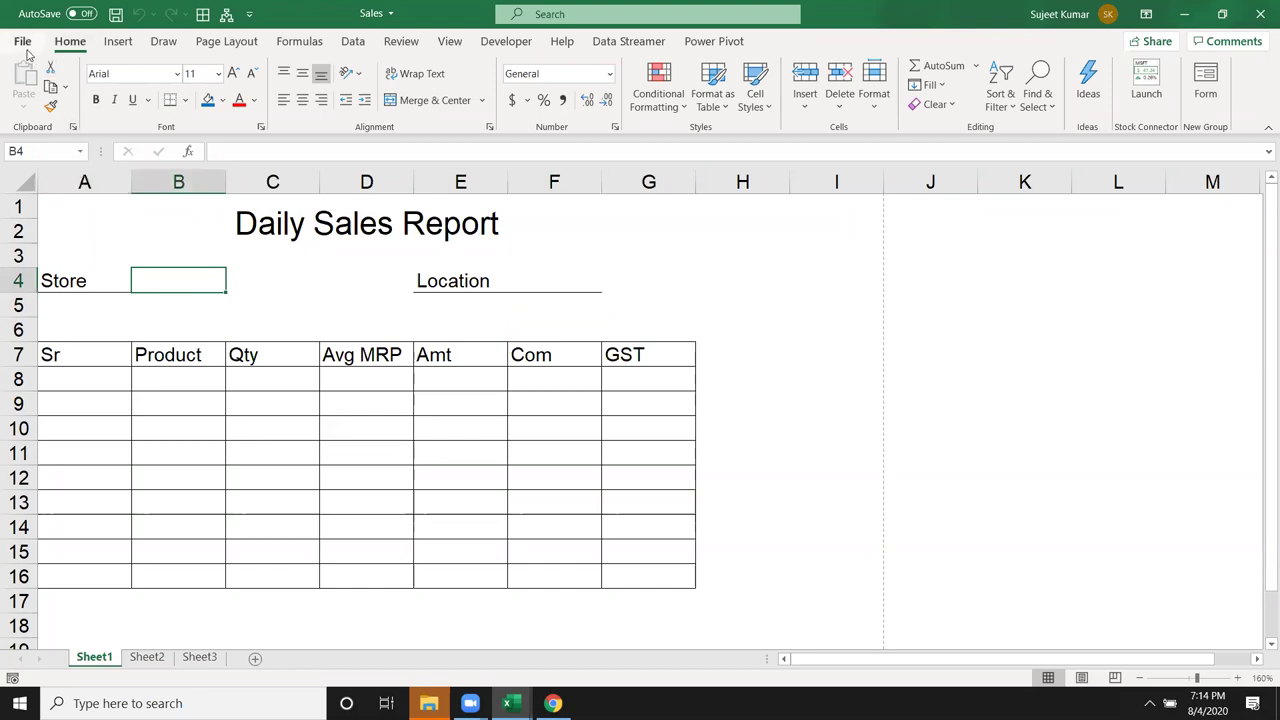
pyautogui.click(24, 43)
# Step: Start a Save As browse and set the file type to Excel Template
pyautogui.click(58, 262)
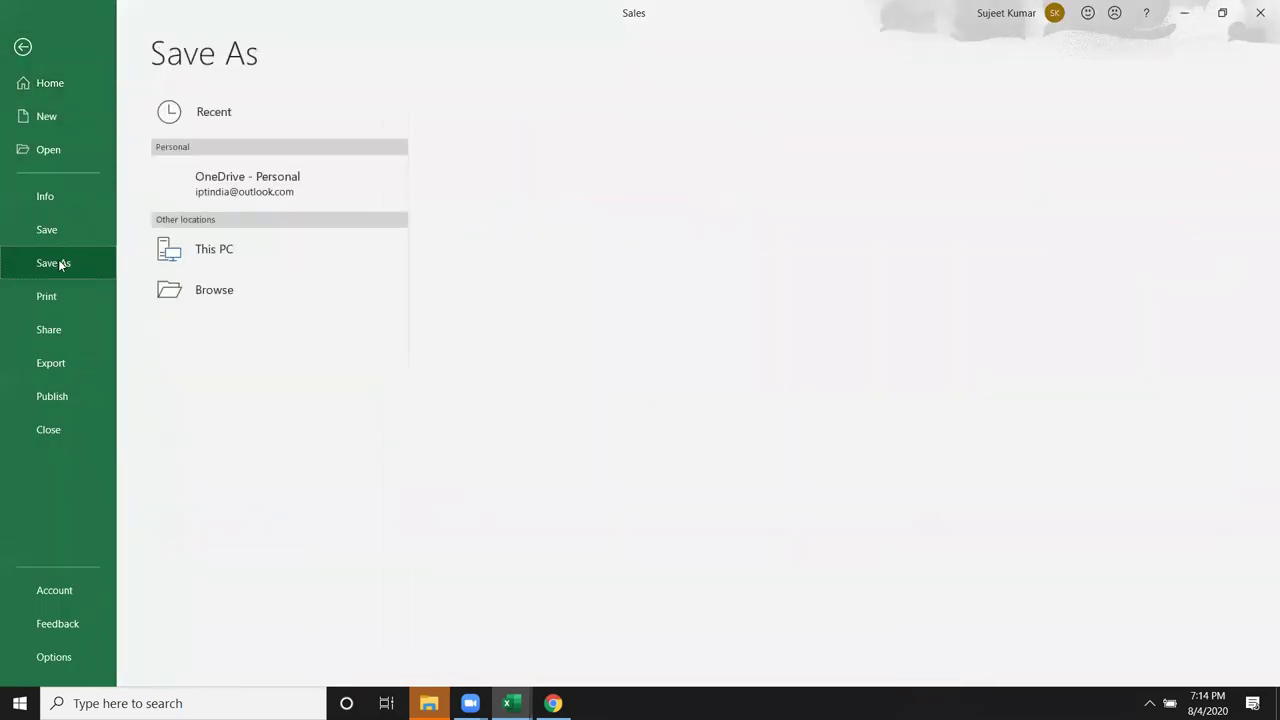
pyautogui.click(194, 340)
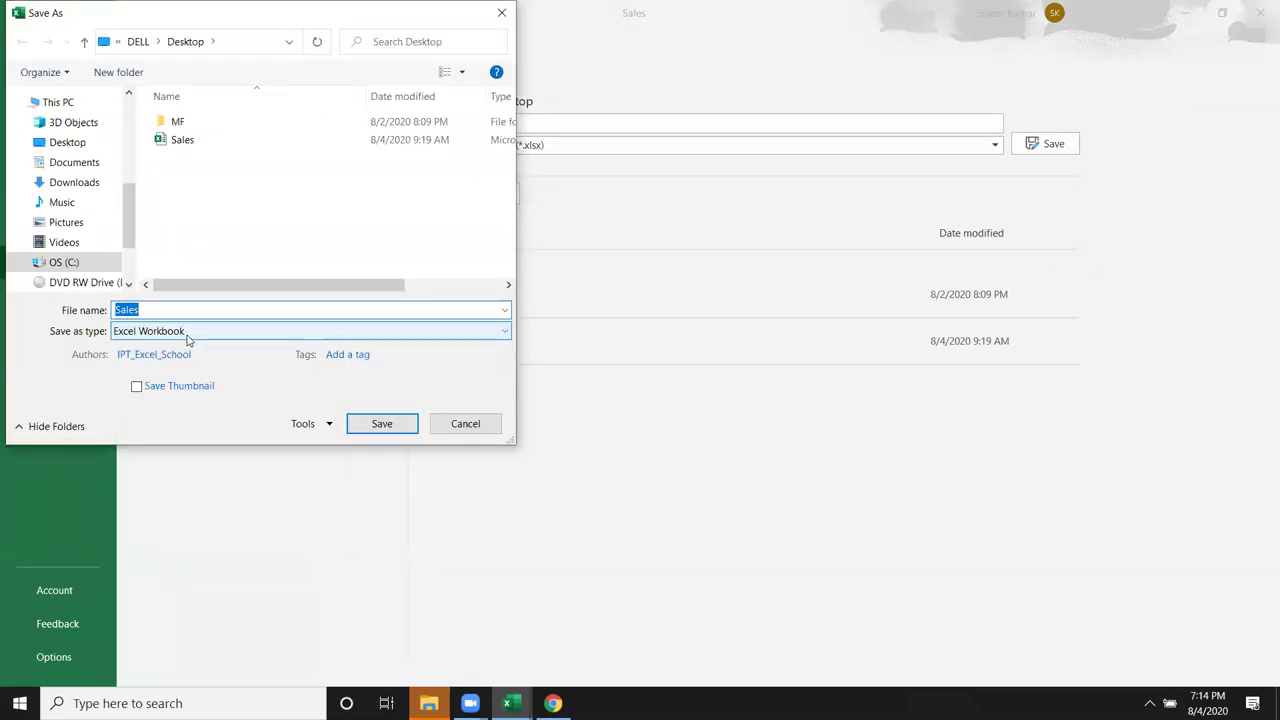
pyautogui.click(184, 331)
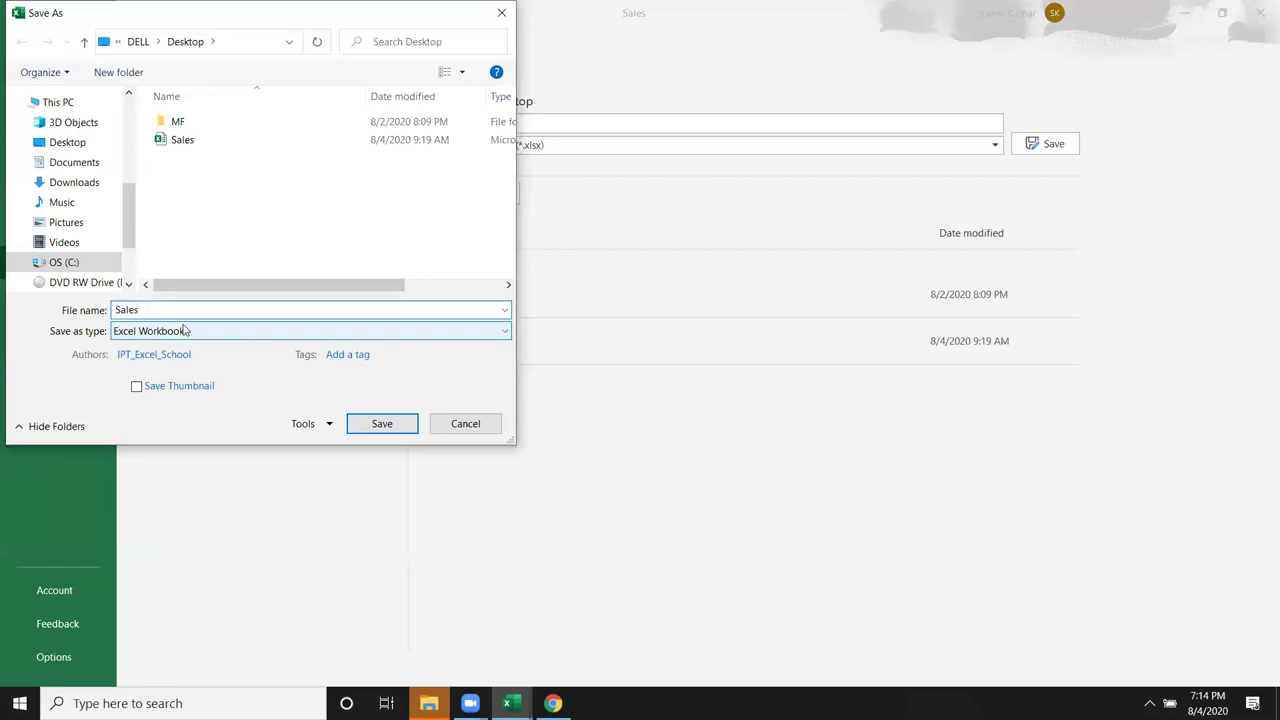
pyautogui.click(184, 331)
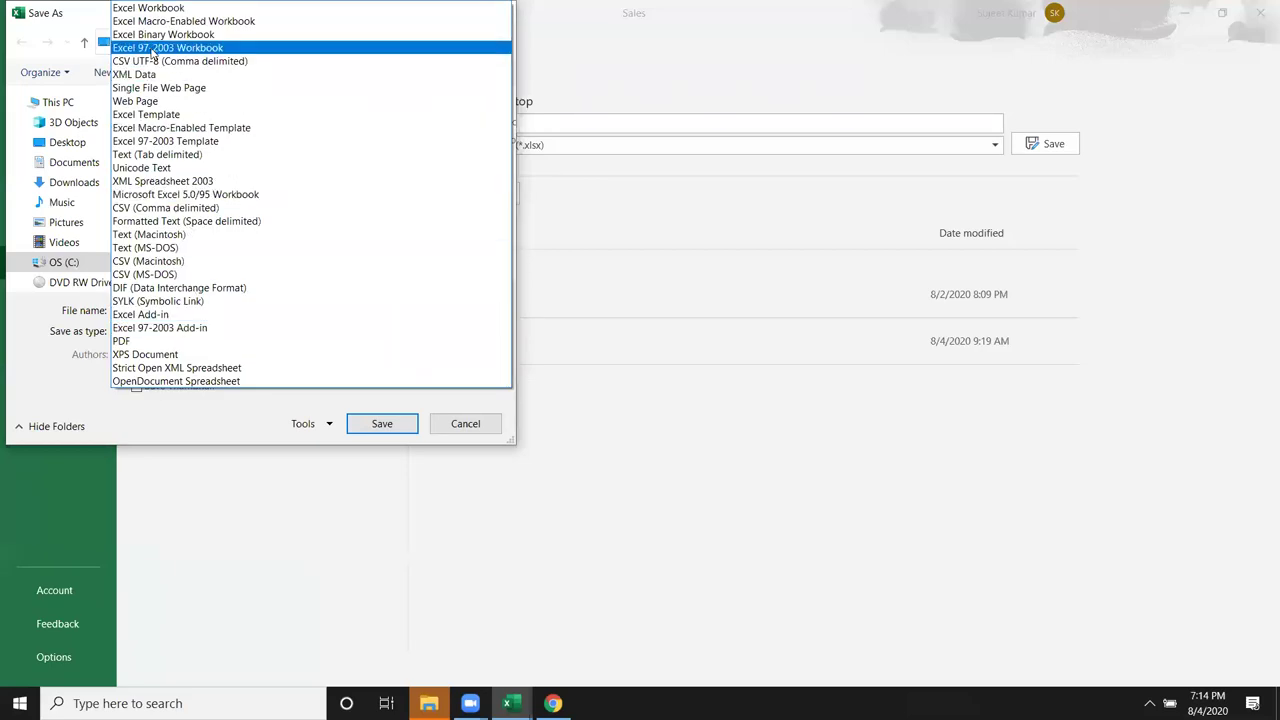
pyautogui.click(157, 116)
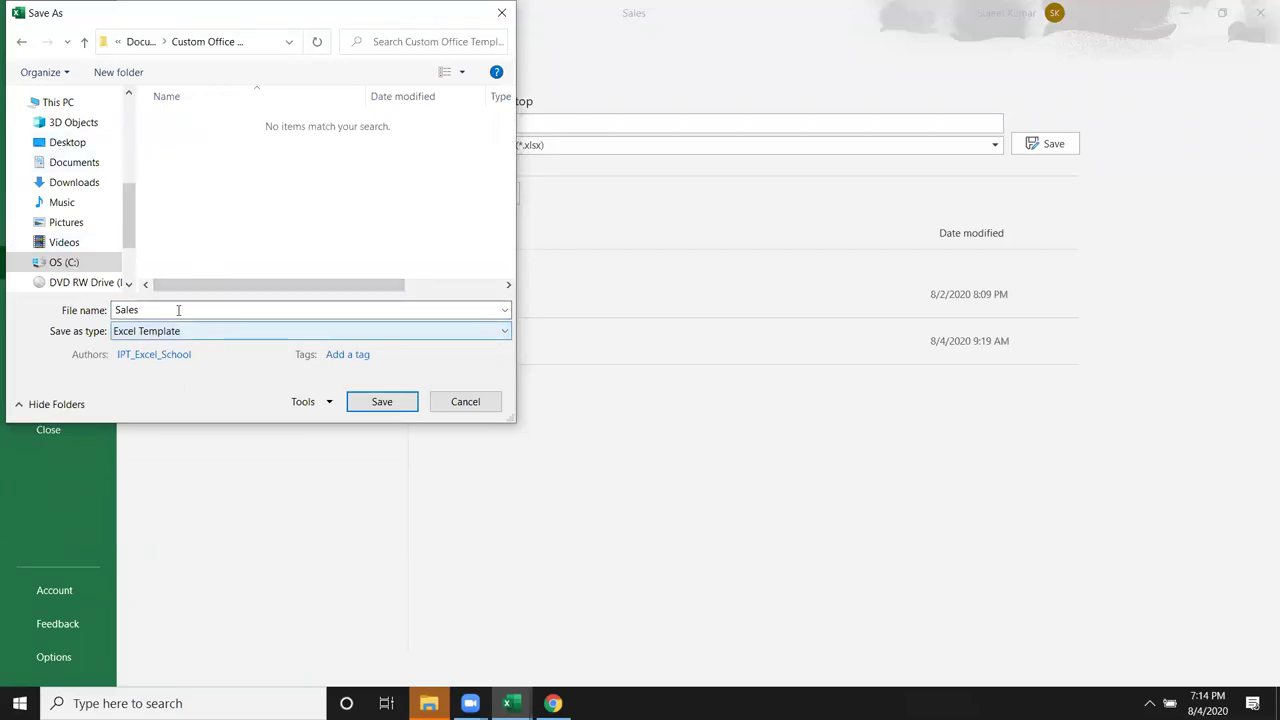
# Step: Pick Desktop, reapply the Excel Template type, and inspect the default templates folder path
pyautogui.click(68, 143)
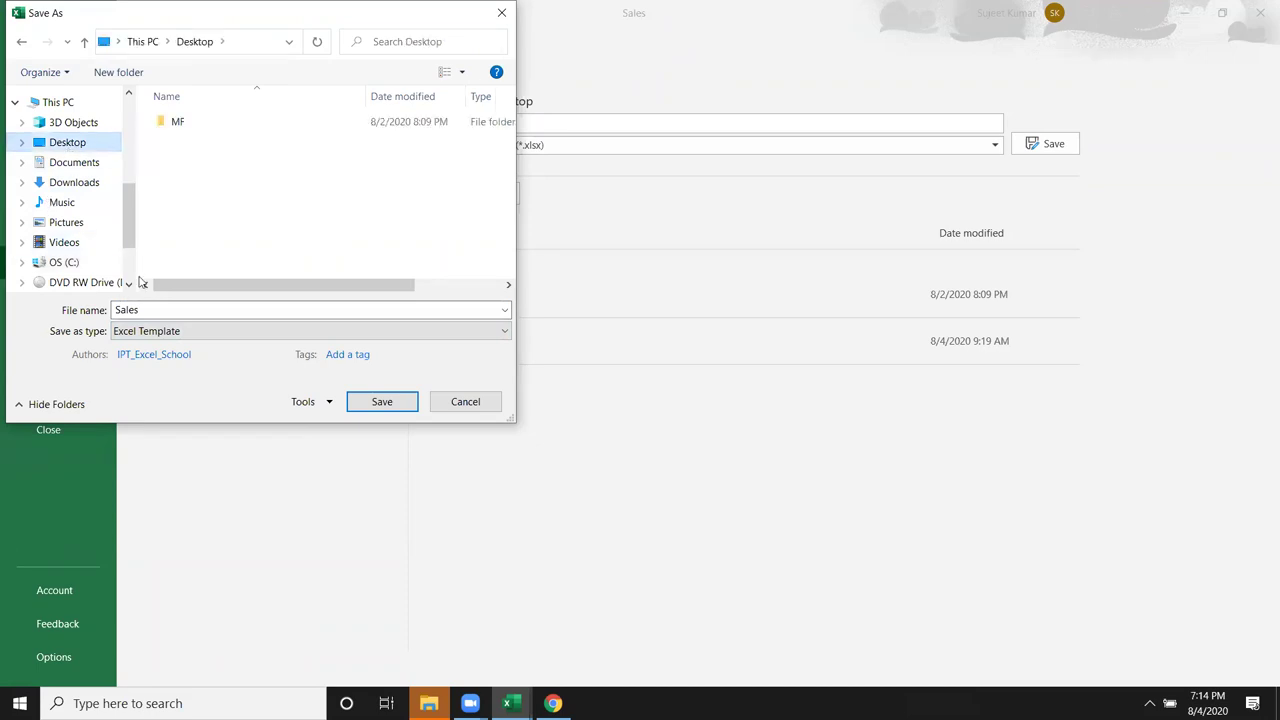
pyautogui.click(158, 340)
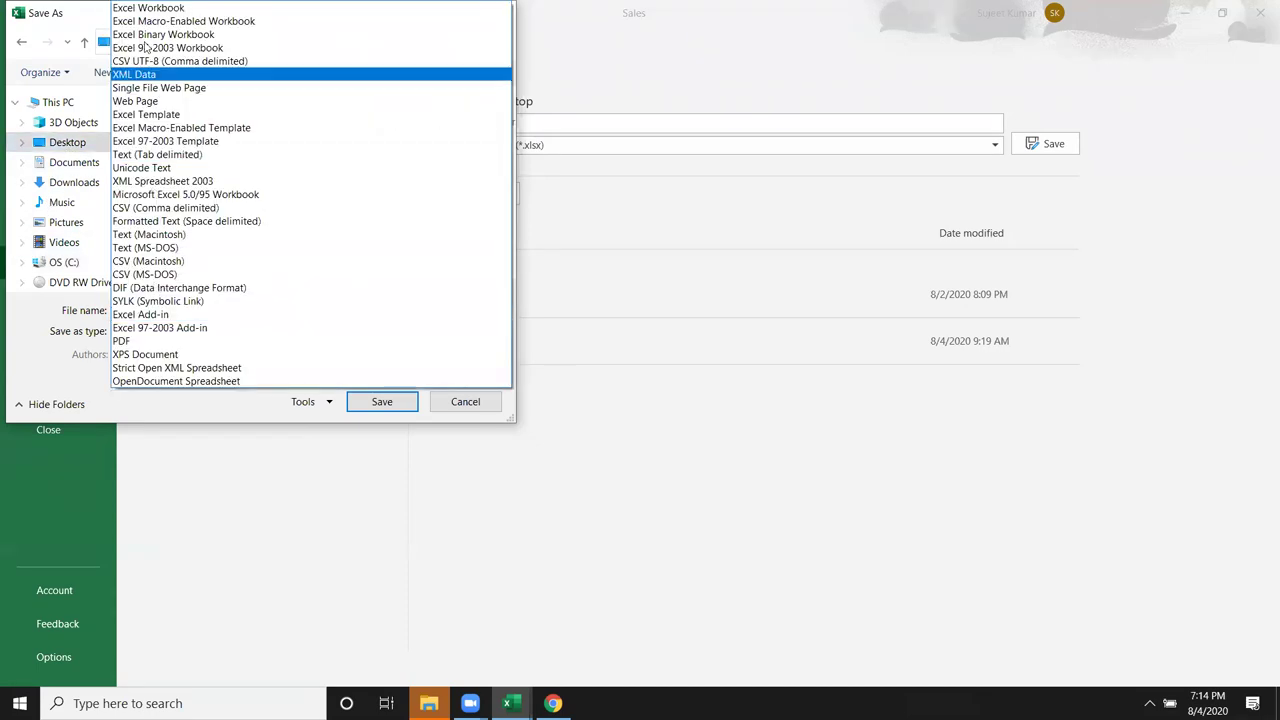
pyautogui.click(150, 5)
pyautogui.click(160, 331)
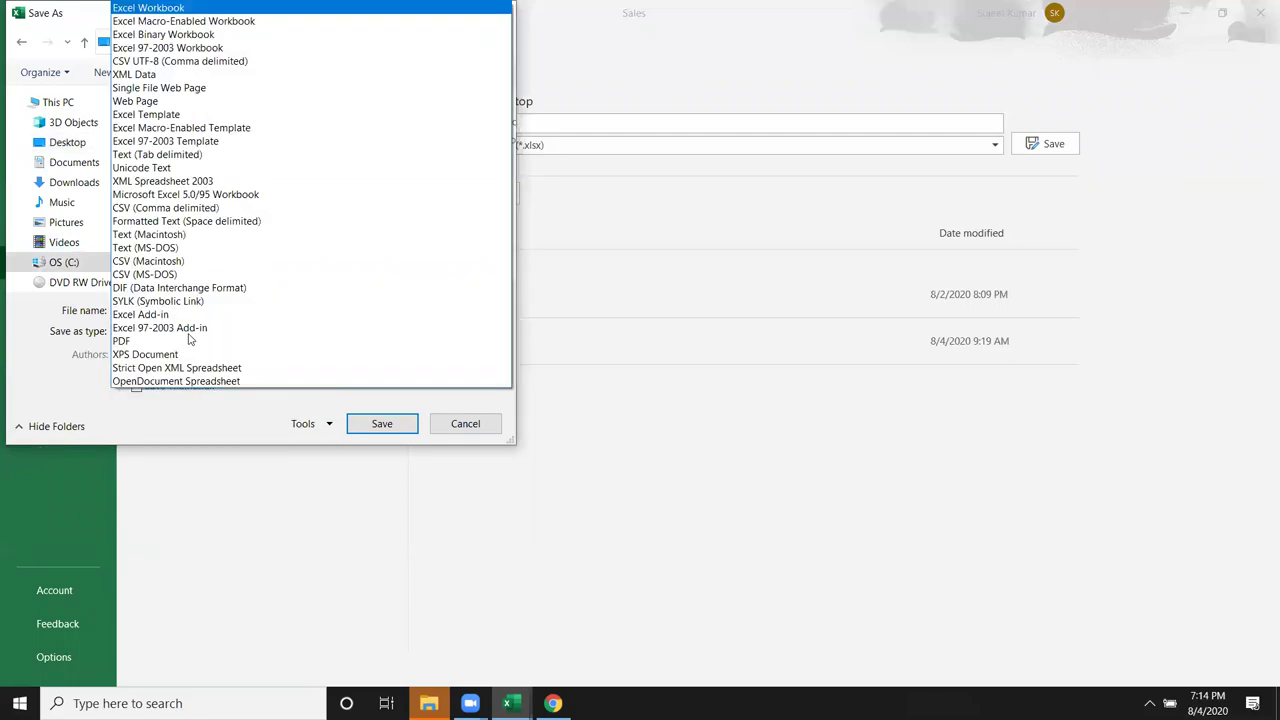
pyautogui.click(176, 116)
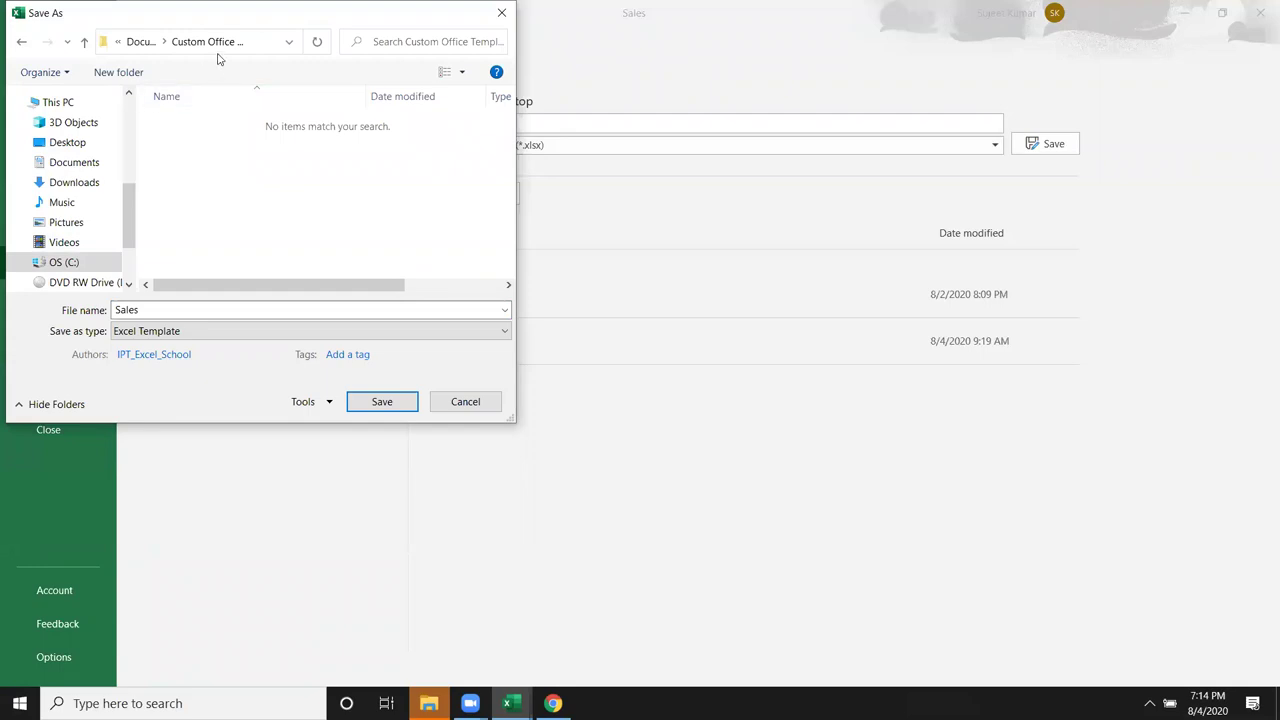
pyautogui.click(265, 46)
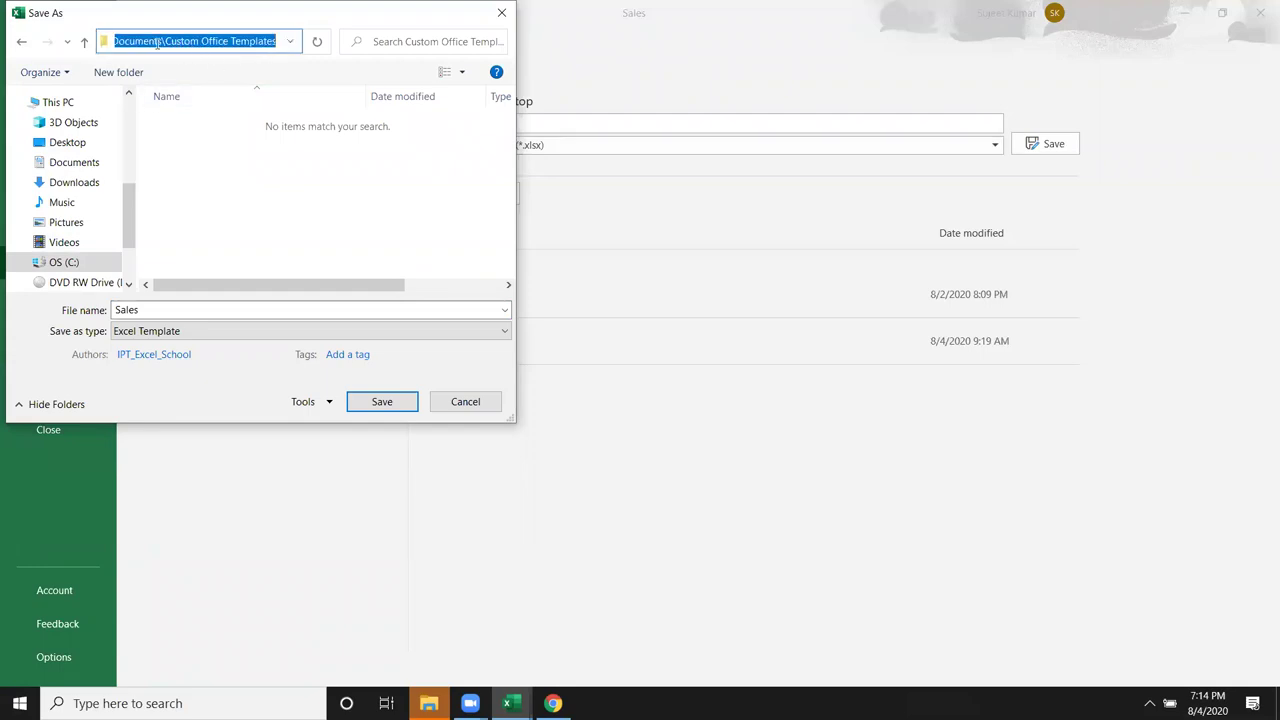
pyautogui.moveTo(192, 41); pyautogui.dragTo(278, 41)
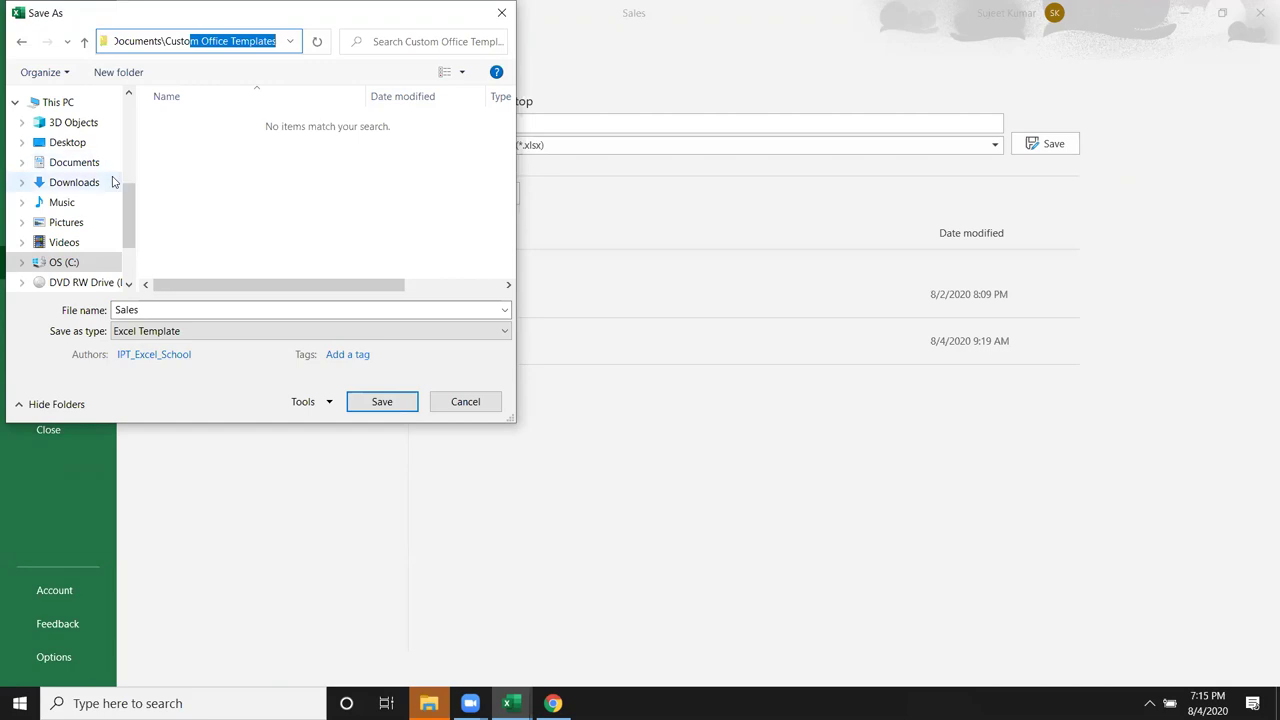
# Step: Point the location back to Desktop with Excel Template type and save the template
pyautogui.click(64, 143)
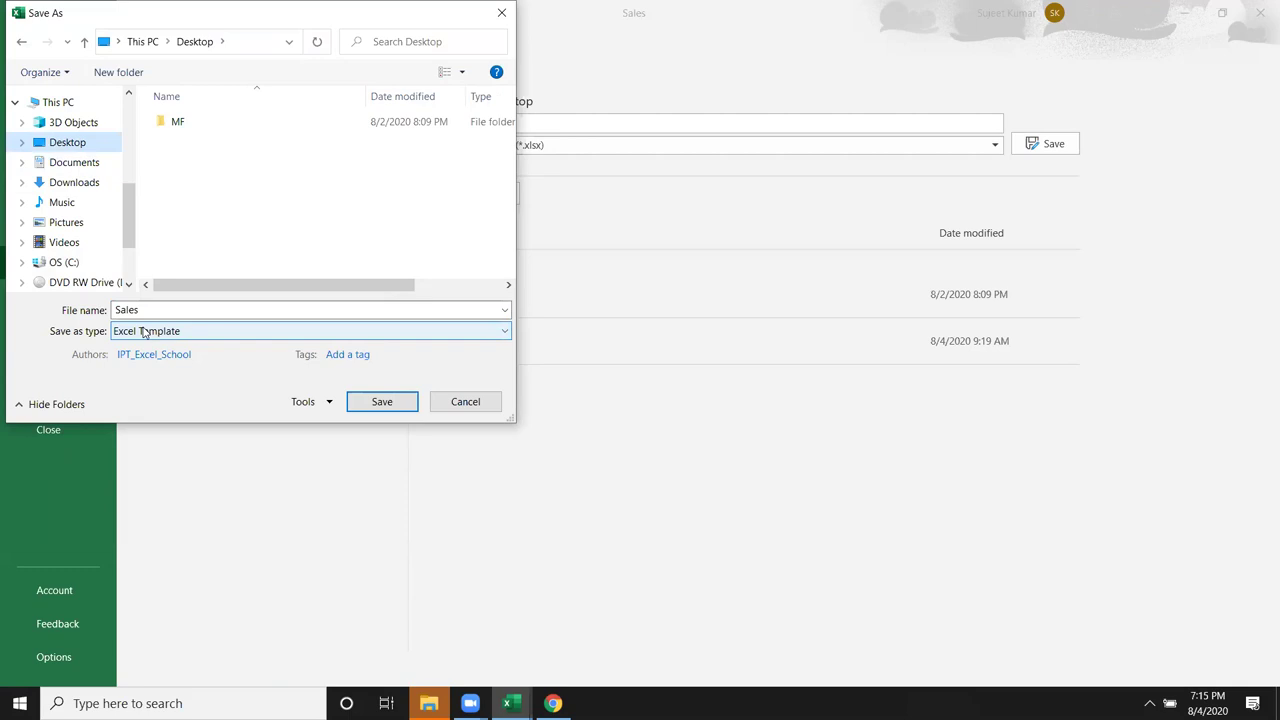
pyautogui.click(144, 333)
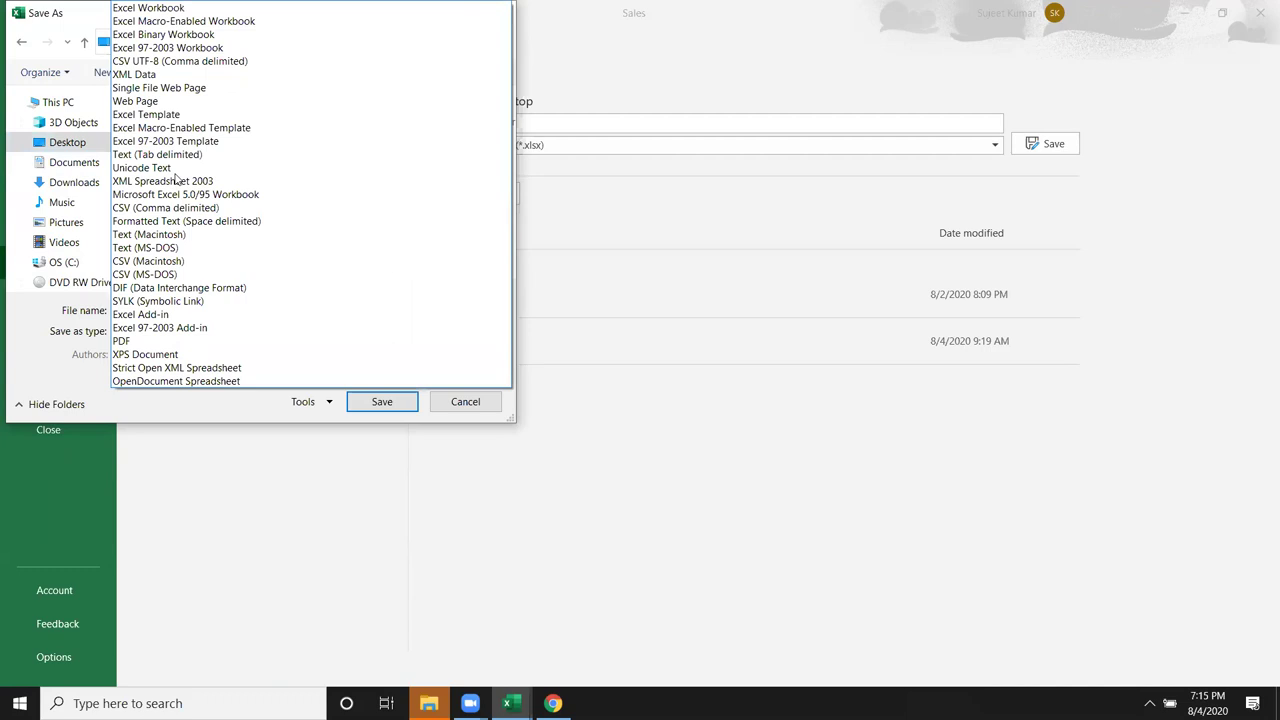
pyautogui.click(176, 115)
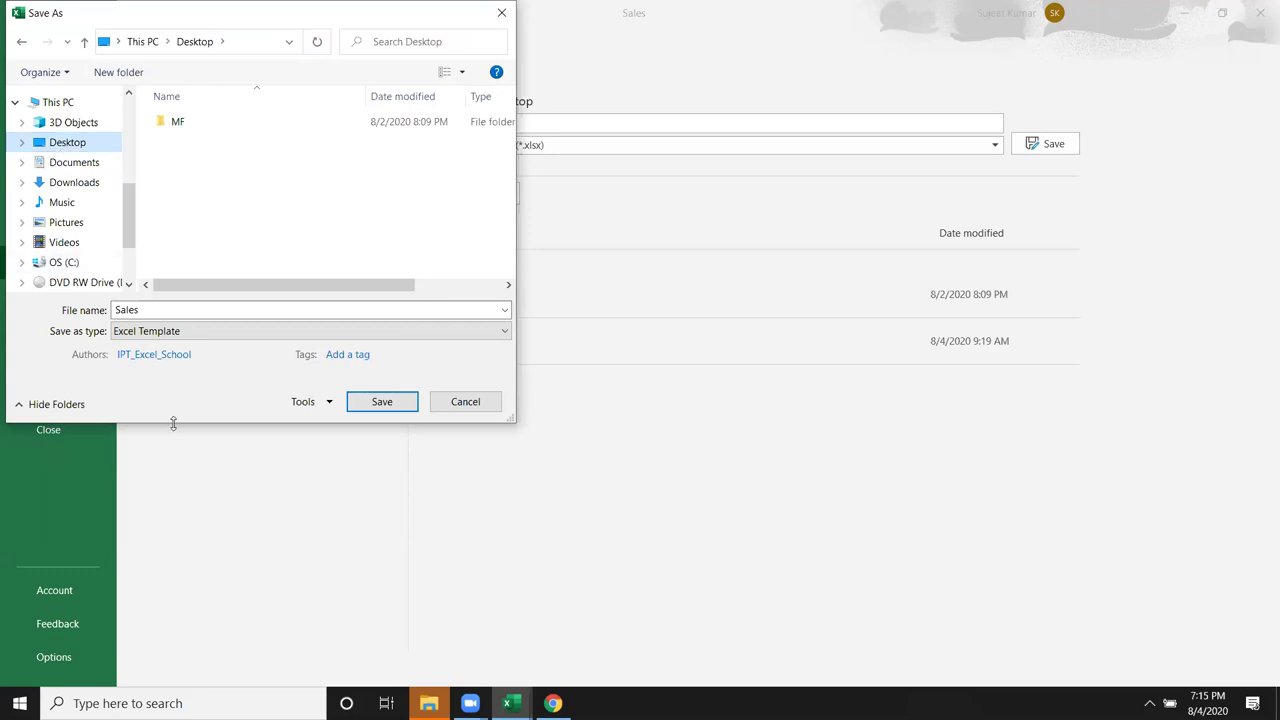
pyautogui.click(393, 412)
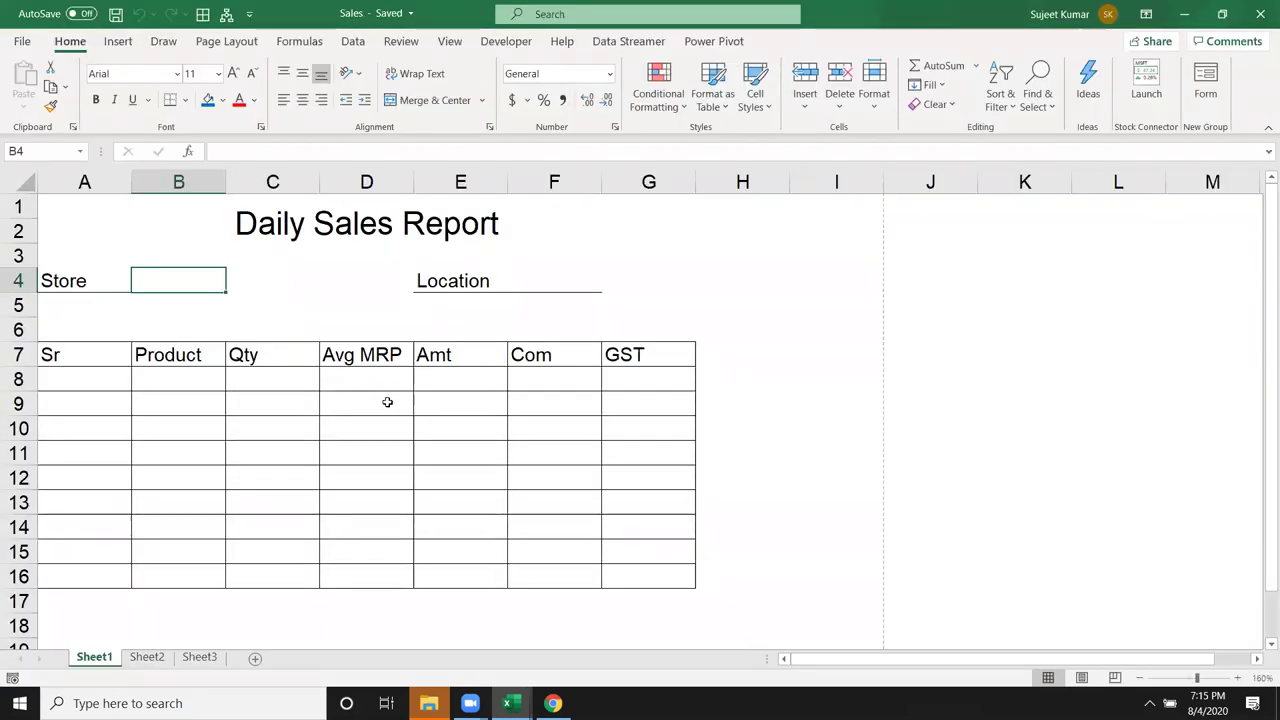
# Step: Close the Sales workbook and clear Excel away to reveal the desktop Sales files
pyautogui.click(1260, 14)
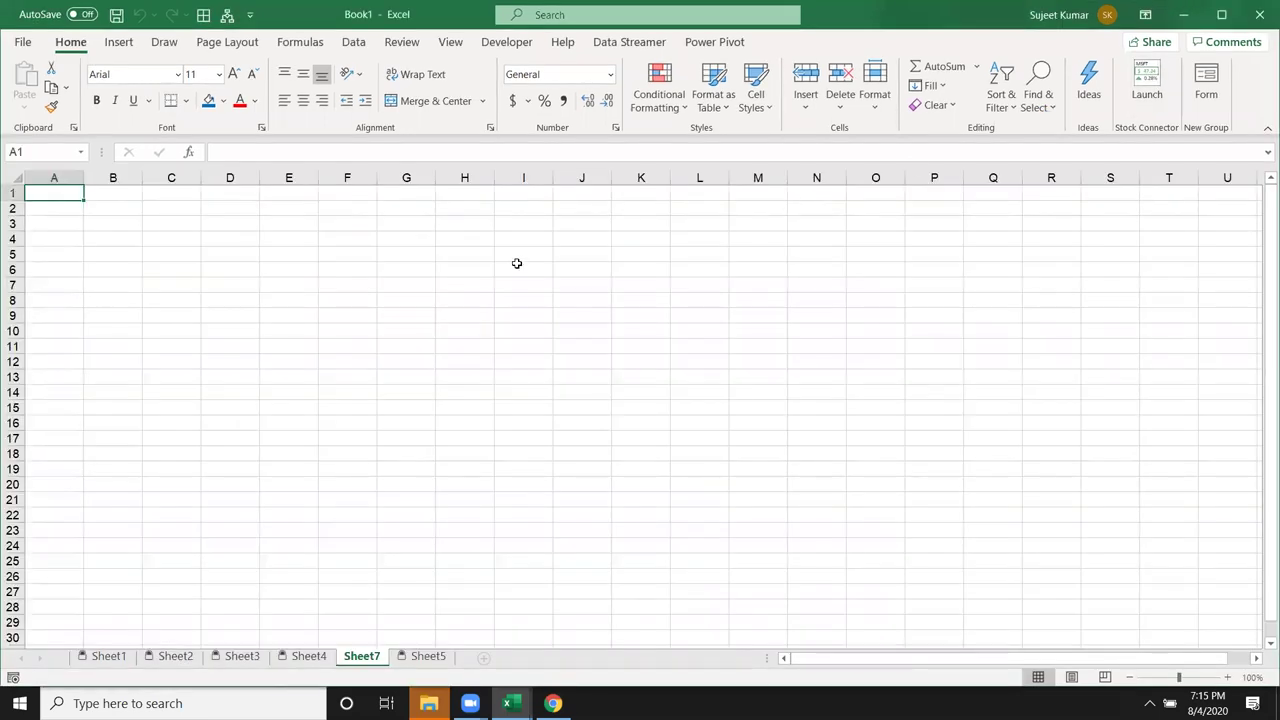
pyautogui.hotkey('alt', 'F4')
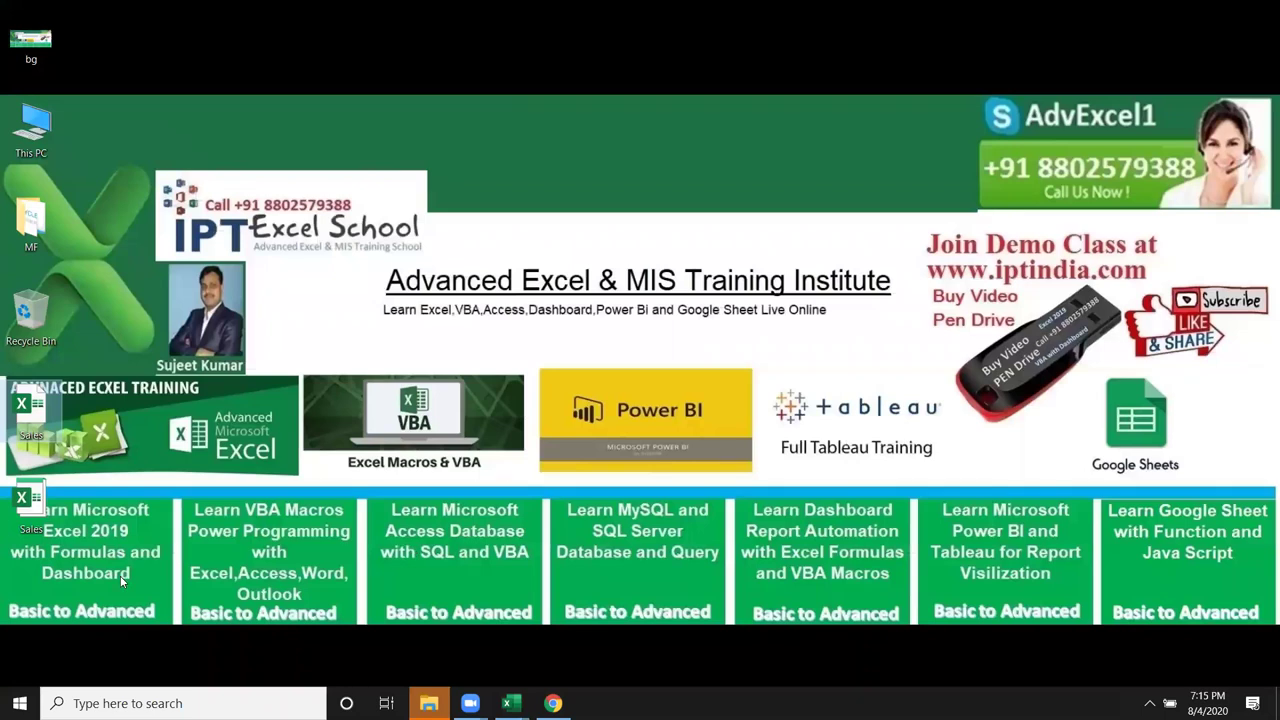
pyautogui.moveTo(3, 364)
pyautogui.mouseDown()
pyautogui.moveTo(102, 456)
pyautogui.moveTo(6, 558)
pyautogui.mouseUp()
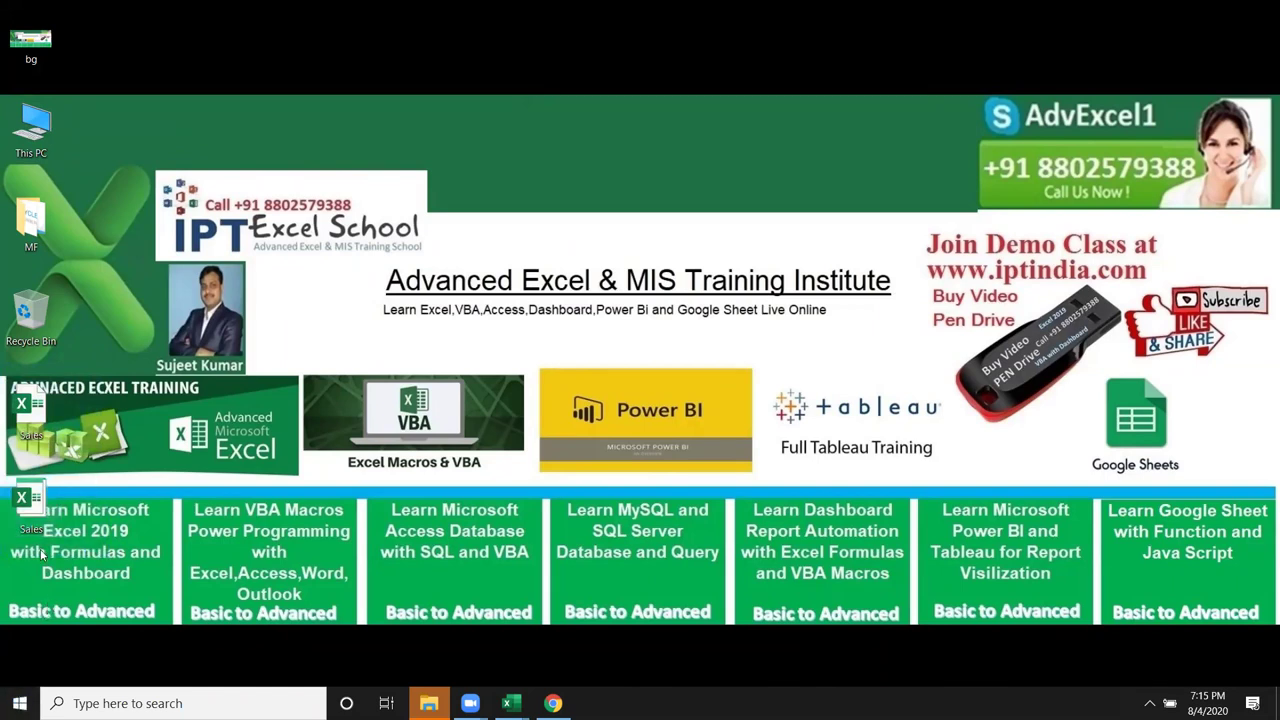
pyautogui.moveTo(4, 462)
pyautogui.mouseDown()
pyautogui.moveTo(6, 545)
pyautogui.moveTo(87, 553)
pyautogui.mouseUp()
# Step: Minimise the Service invoice window and double-click the Sales template to create Sales1
pyautogui.moveTo(511, 703)
pyautogui.click(598, 640)
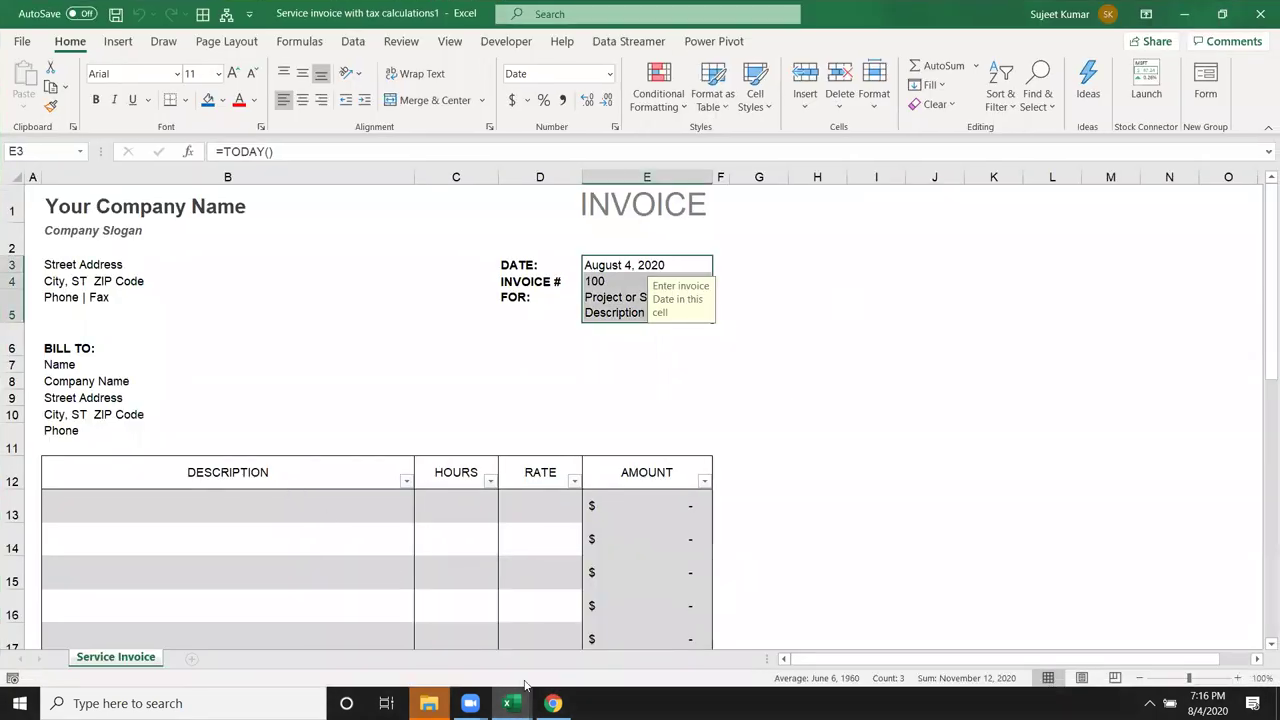
pyautogui.click(1184, 14)
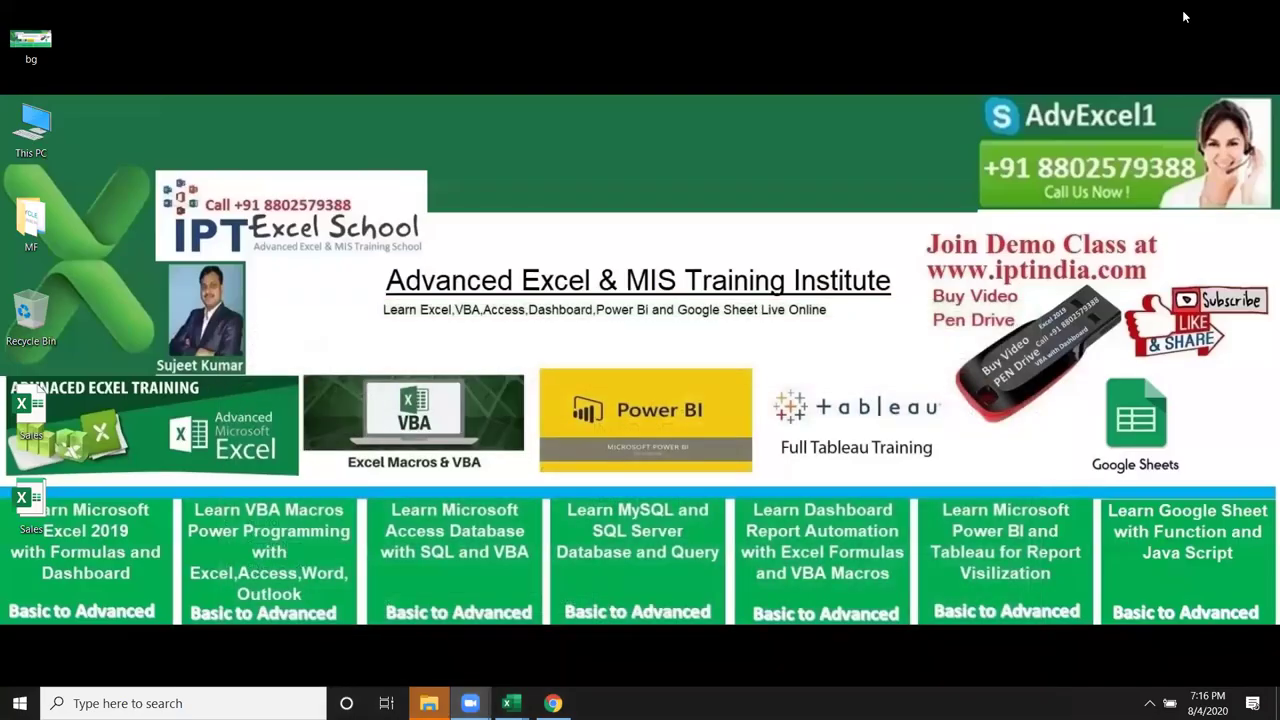
pyautogui.doubleClick(29, 515)
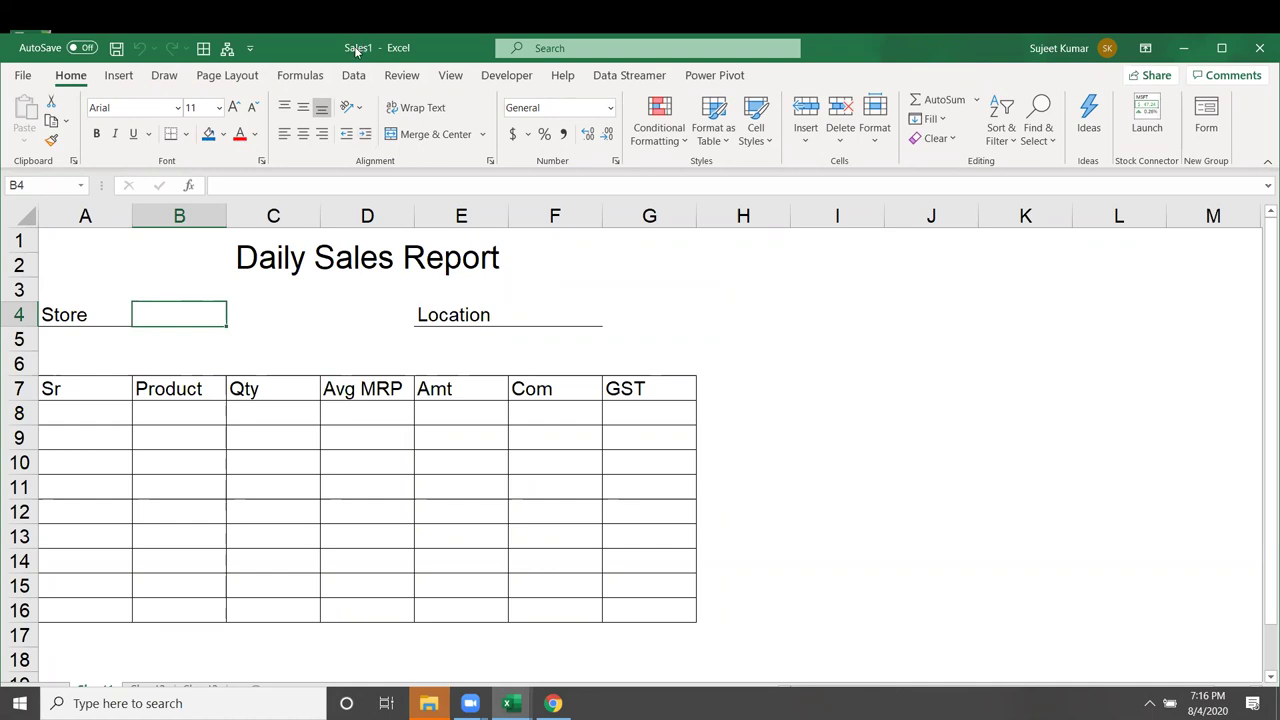
# Step: Switch to the Sales2 workbook and select its table range A8:G13
pyautogui.click(1188, 48)
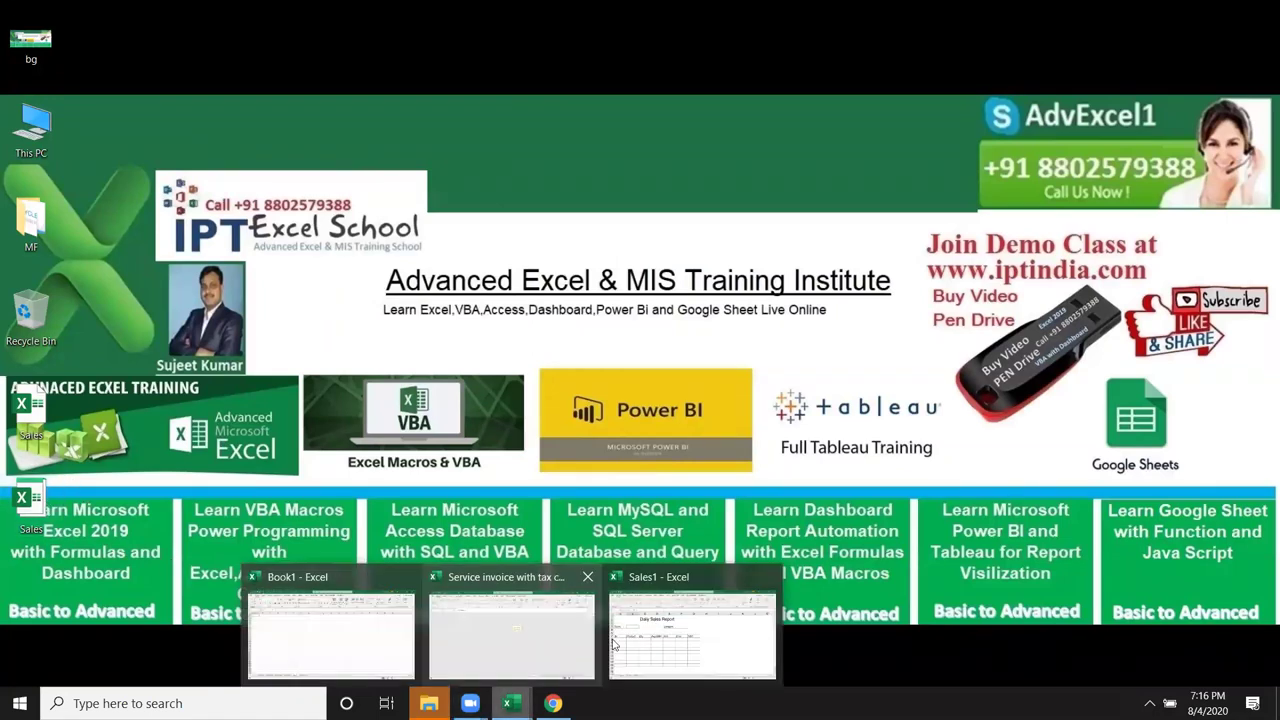
pyautogui.moveTo(510, 703)
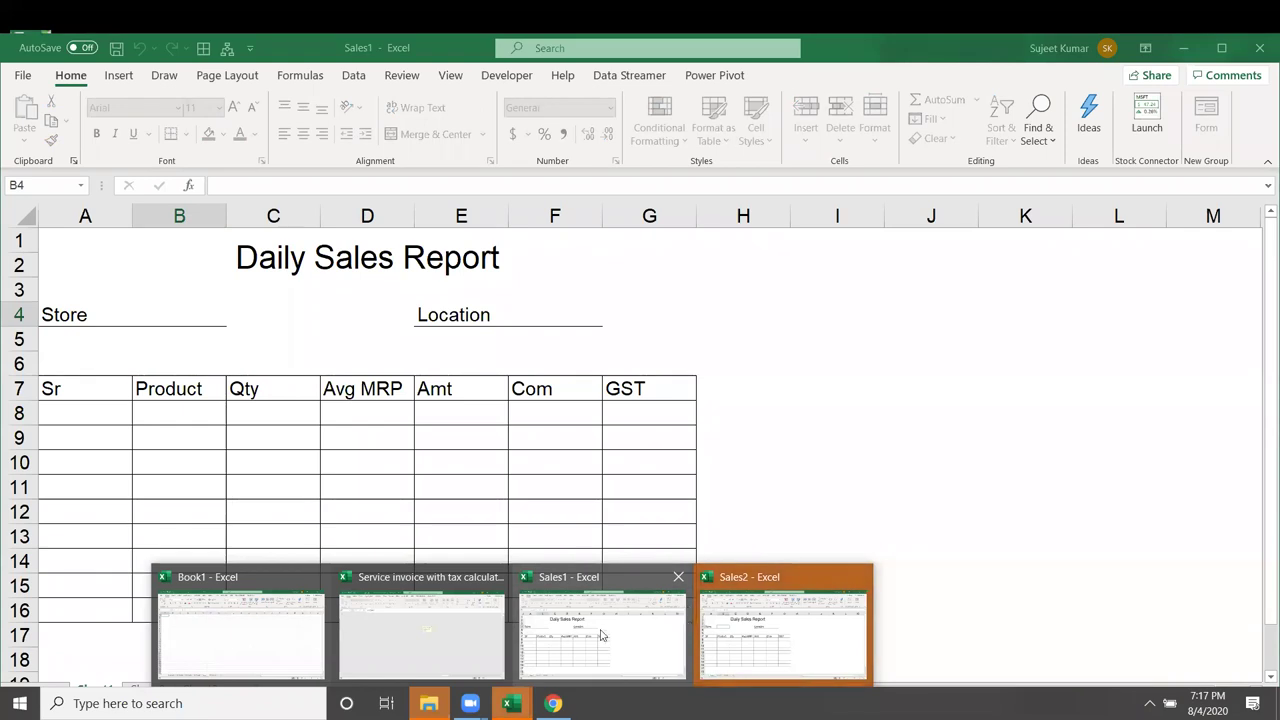
pyautogui.click(749, 650)
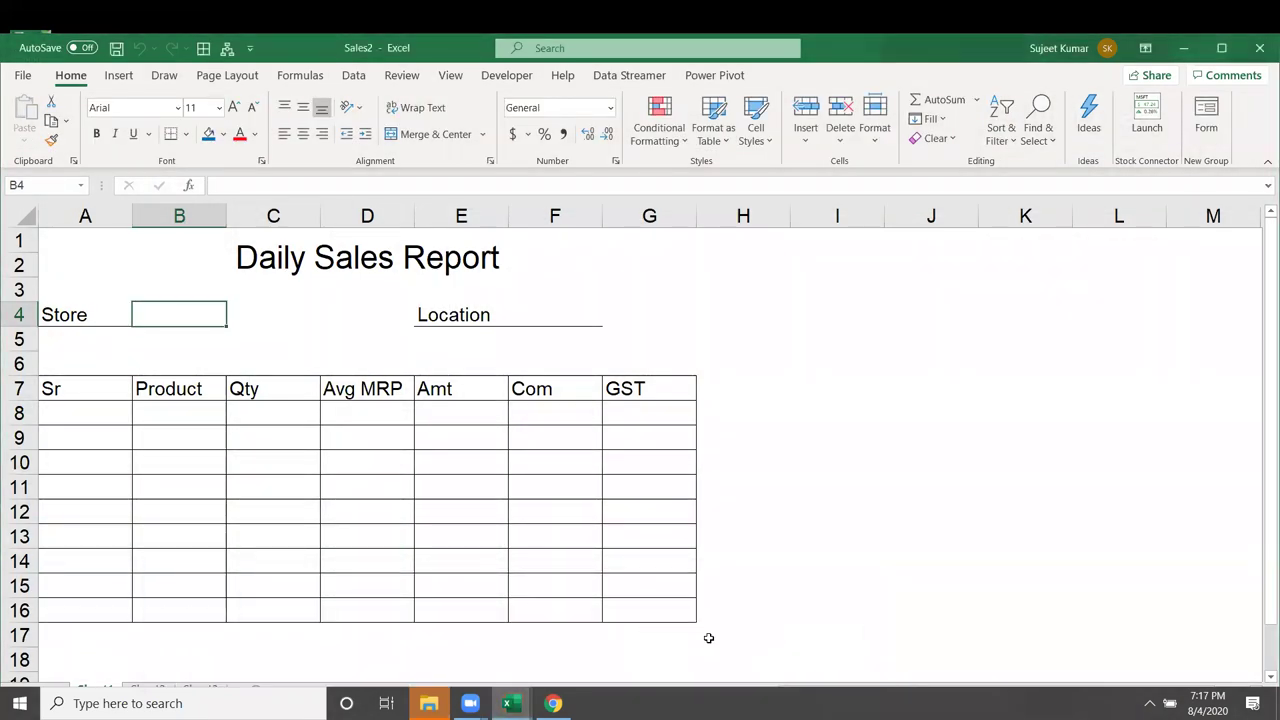
pyautogui.click(295, 487)
pyautogui.click(306, 510)
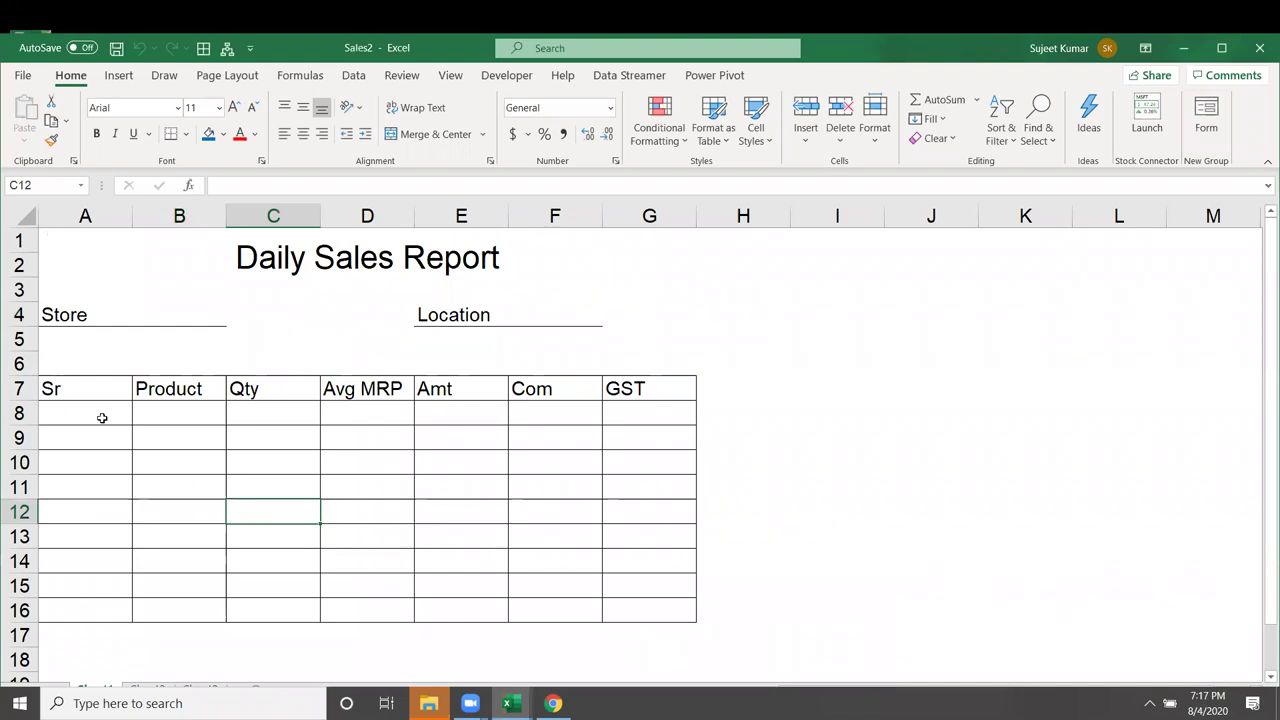
pyautogui.moveTo(100, 416)
pyautogui.mouseDown()
pyautogui.moveTo(628, 561)
pyautogui.moveTo(640, 590)
pyautogui.mouseUp()
# Step: Return to Sales1, select B9:F15, and bring up its save prompt
pyautogui.press('super+d')
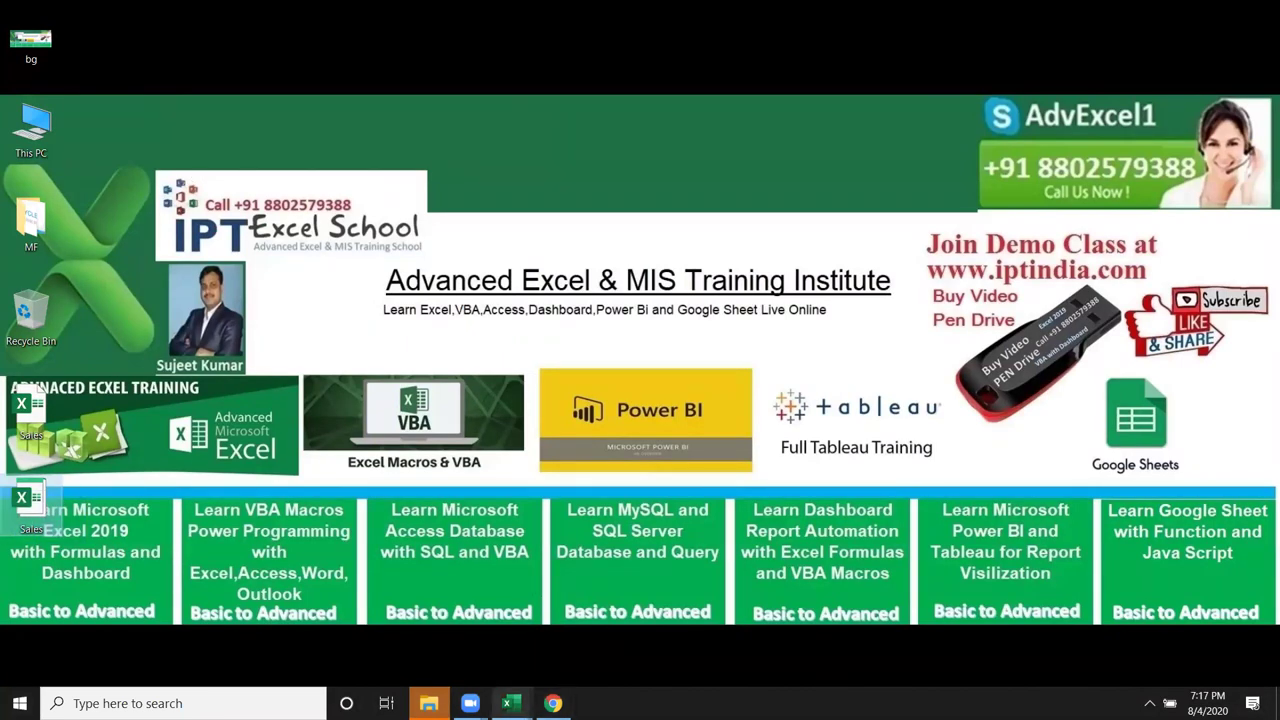
pyautogui.click(510, 703)
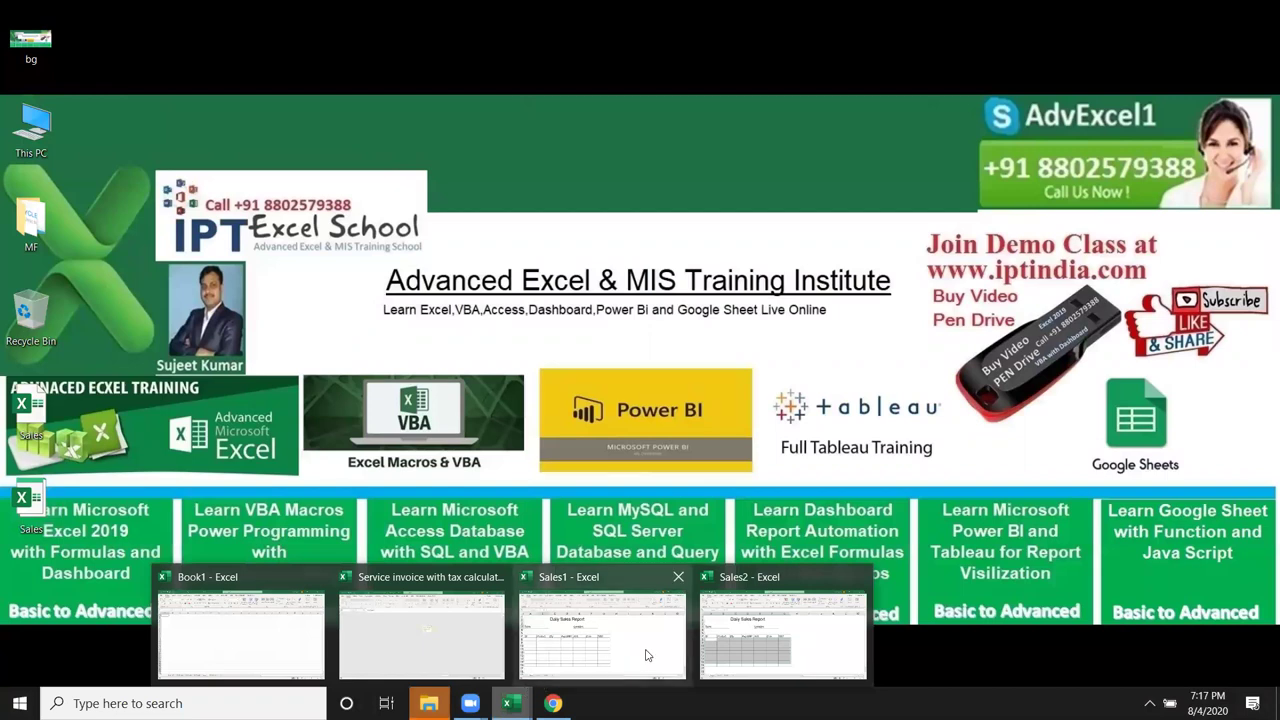
pyautogui.click(649, 655)
pyautogui.moveTo(152, 437); pyautogui.dragTo(590, 577)
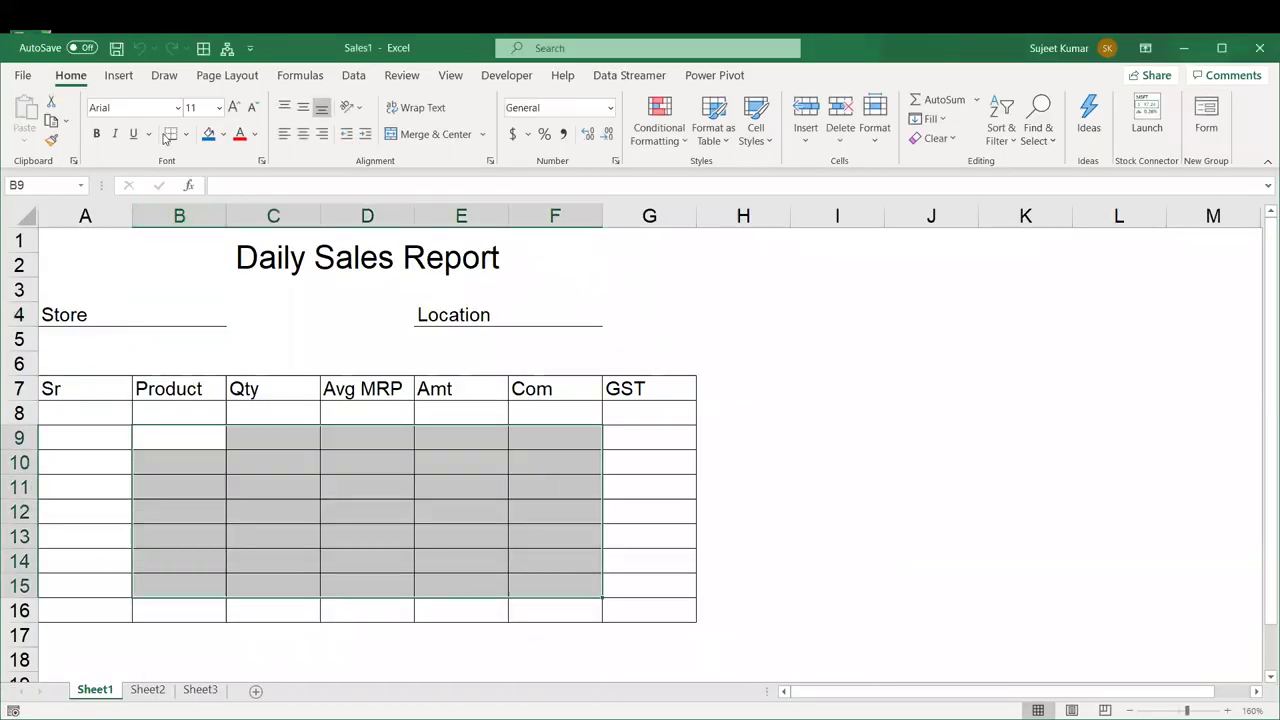
pyautogui.click(116, 48)
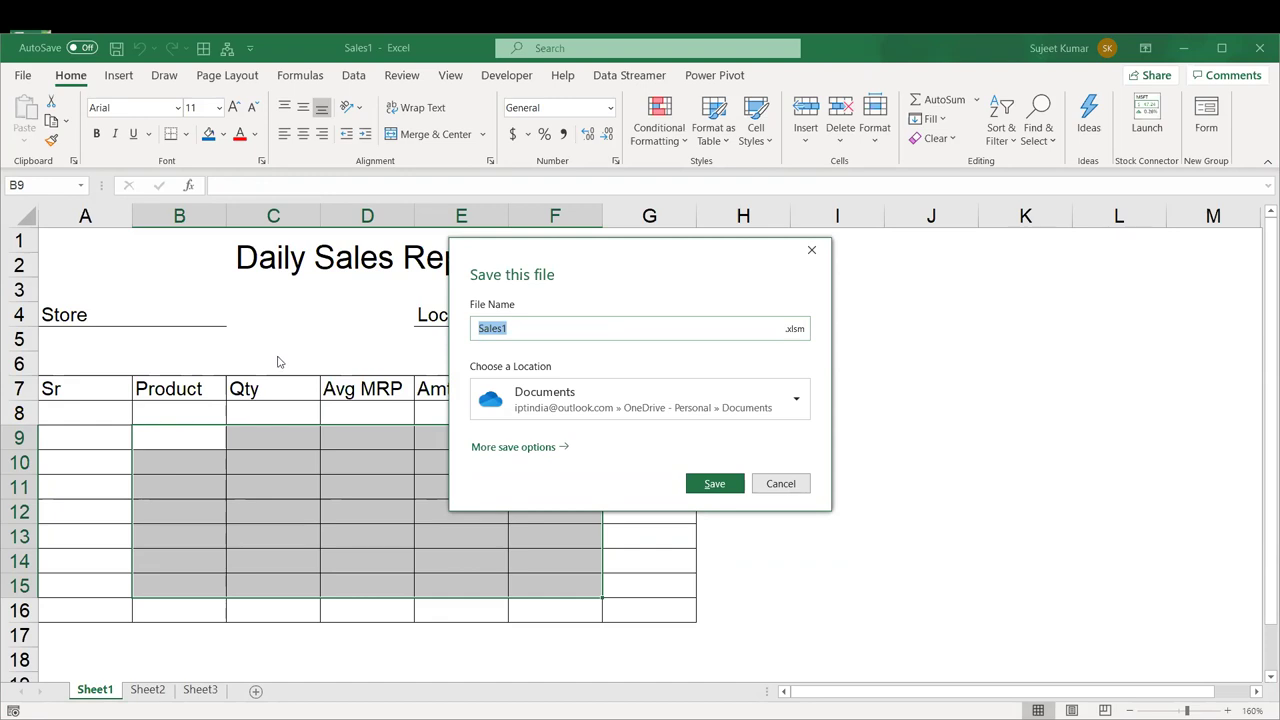
# Step: Cancel the Sales1 save prompt, click cell K5, and close the Sales1 window
pyautogui.click(781, 483)
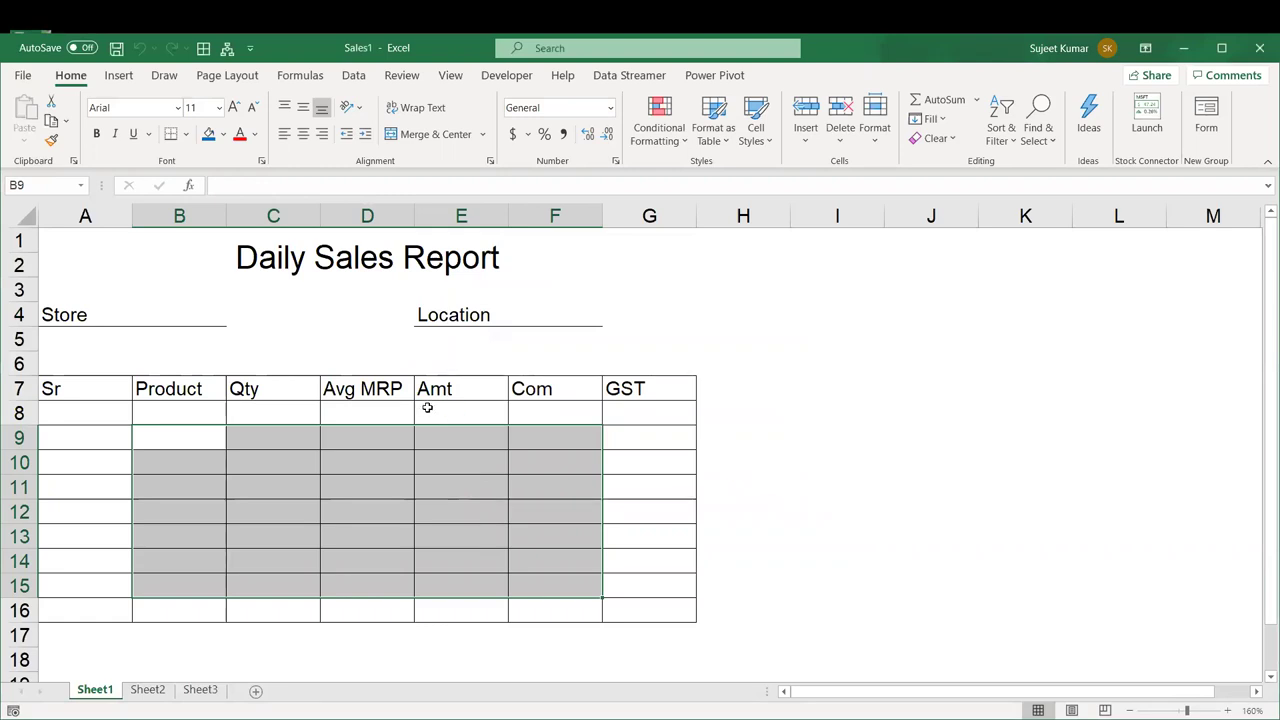
pyautogui.click(1068, 336)
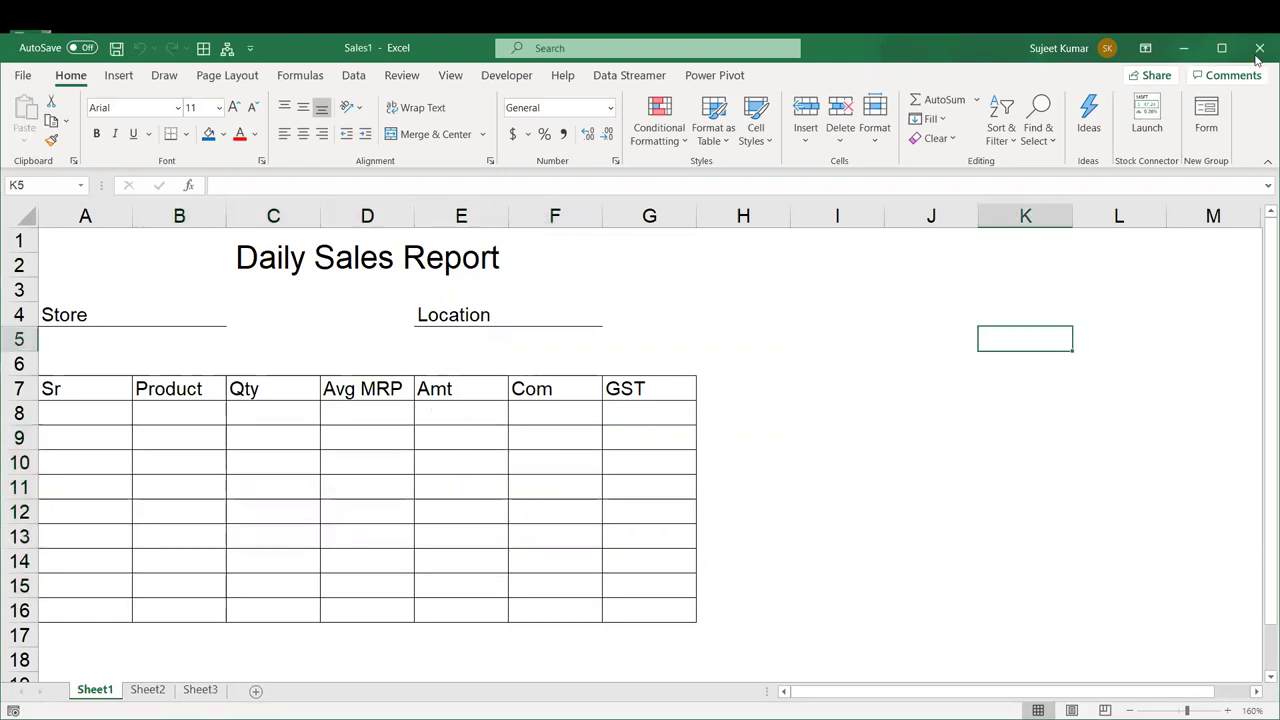
pyautogui.click(1259, 47)
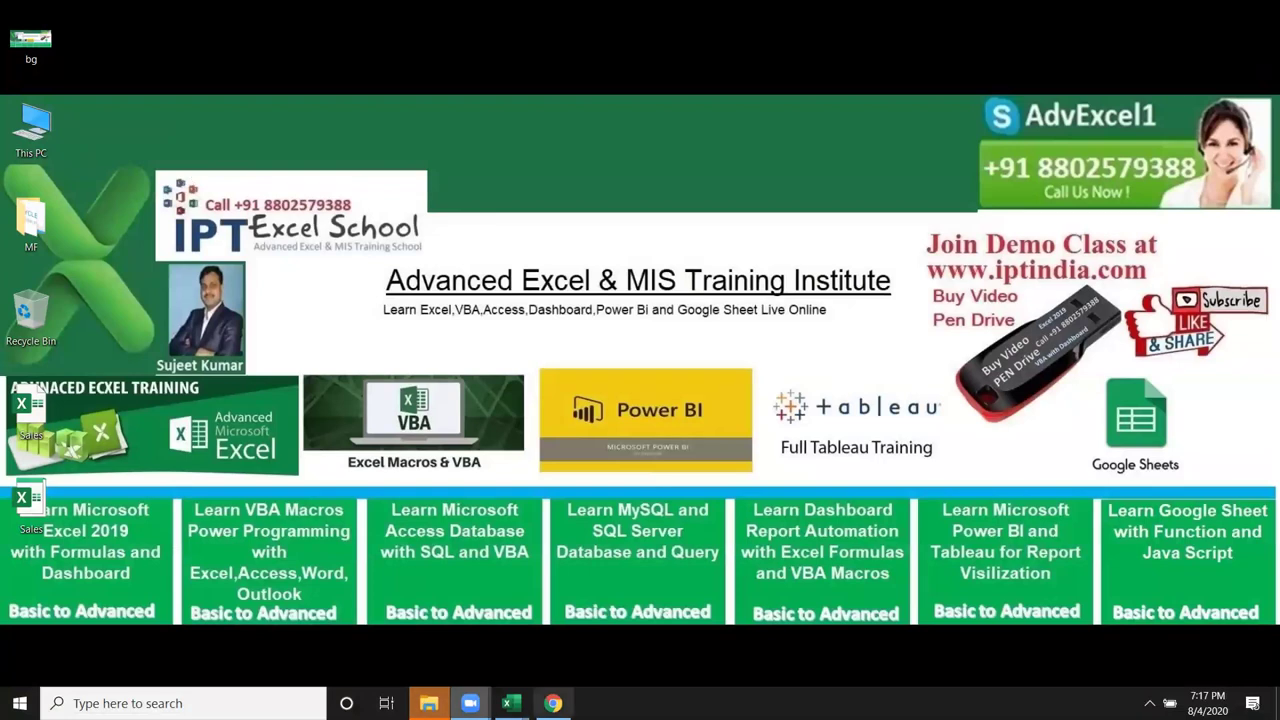
pyautogui.moveTo(511, 703)
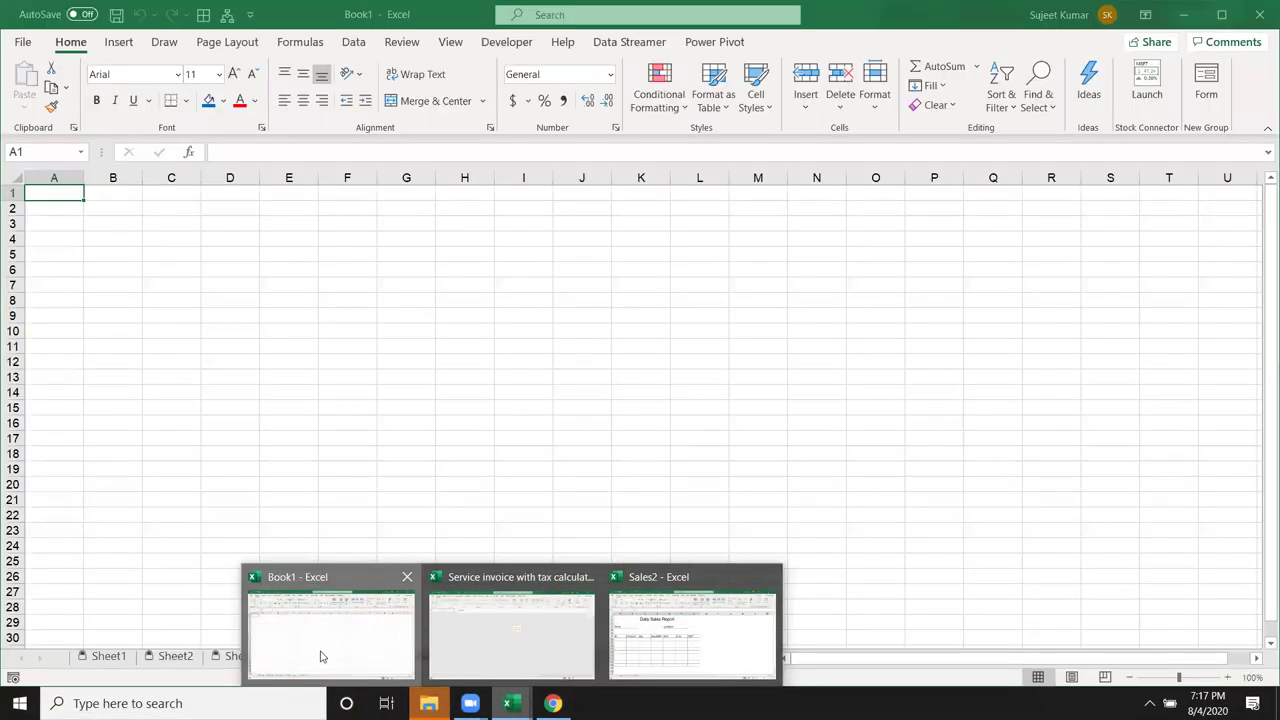
# Step: Bring Book1 forward, open its backstage, visit Open, then go back to Home's Recent list
pyautogui.click(321, 659)
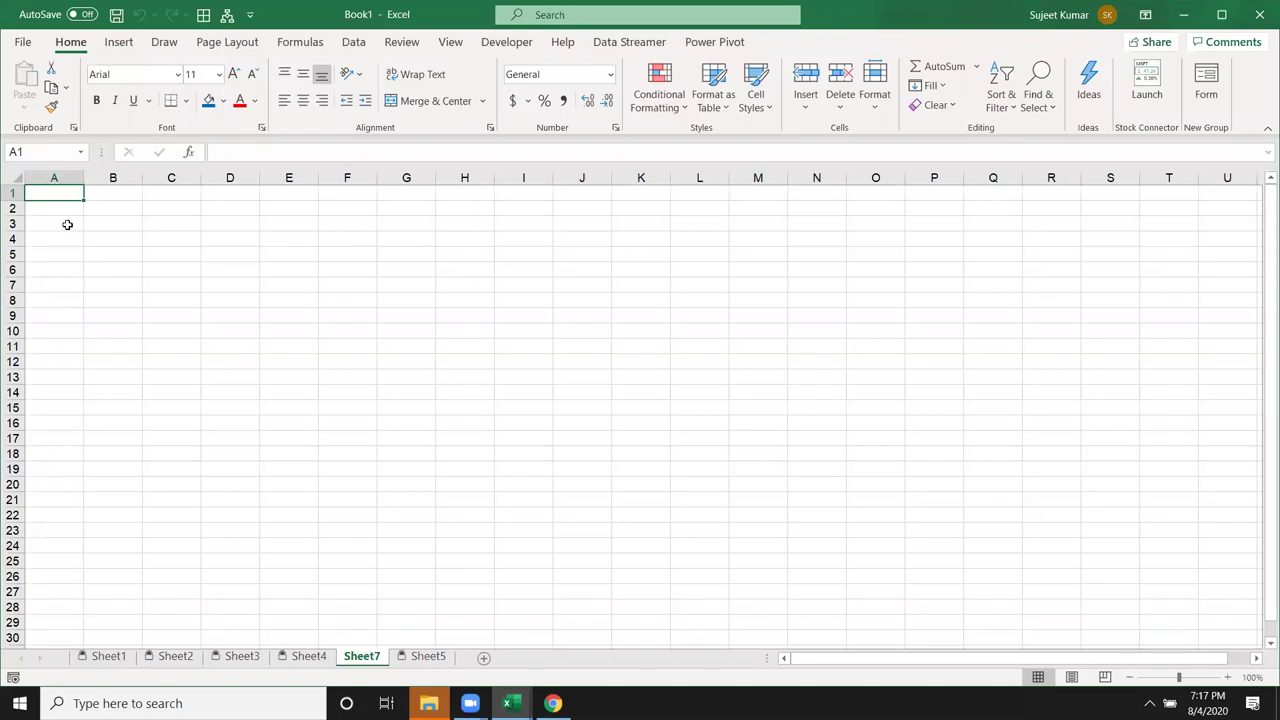
pyautogui.click(22, 41)
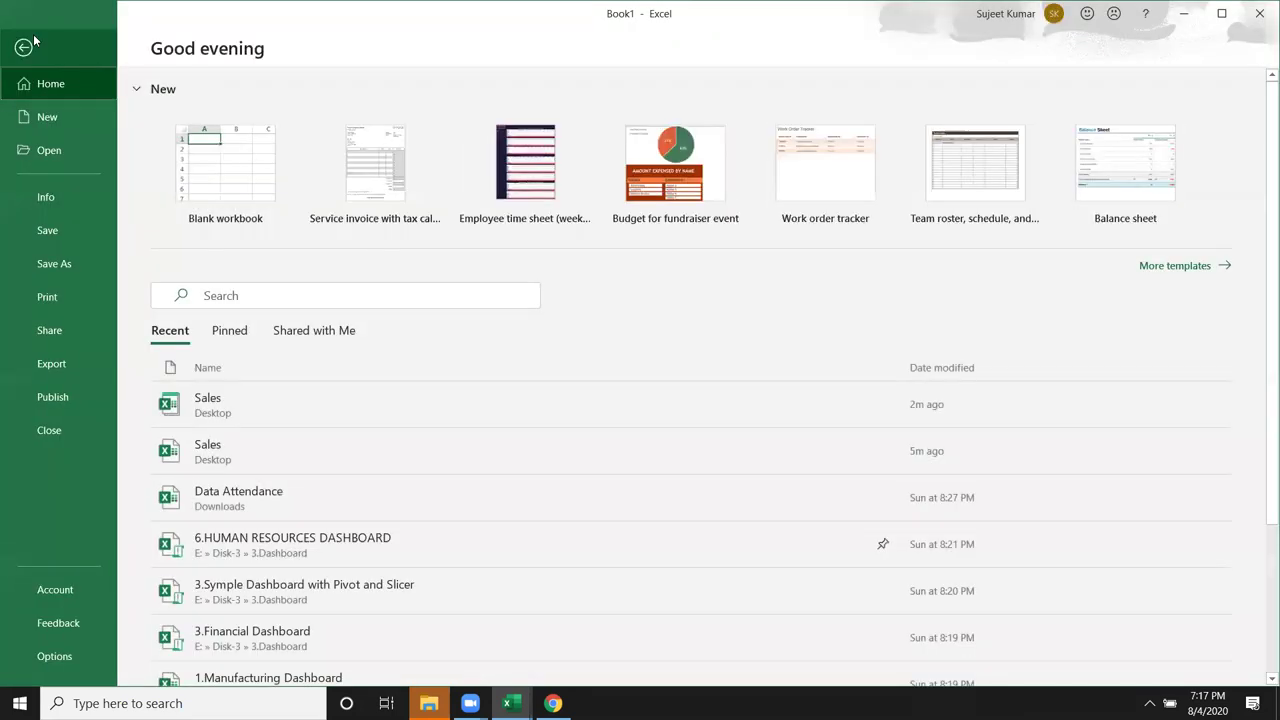
pyautogui.click(52, 150)
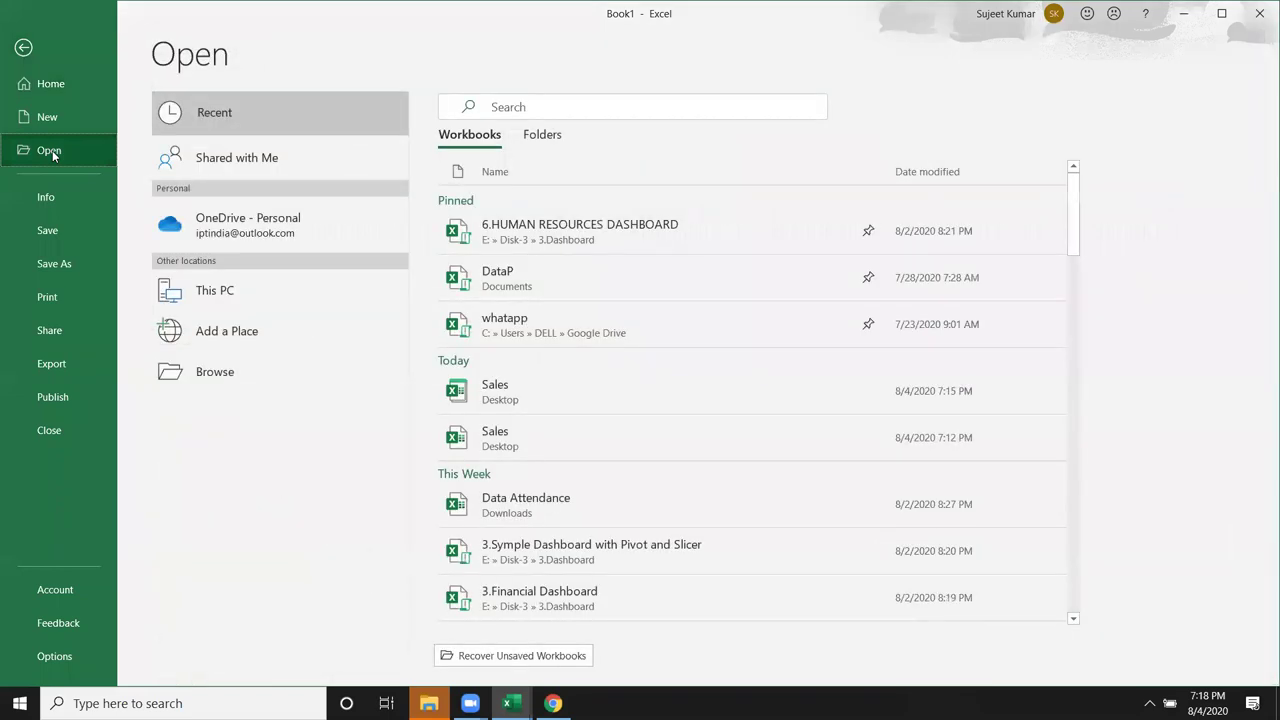
pyautogui.click(57, 90)
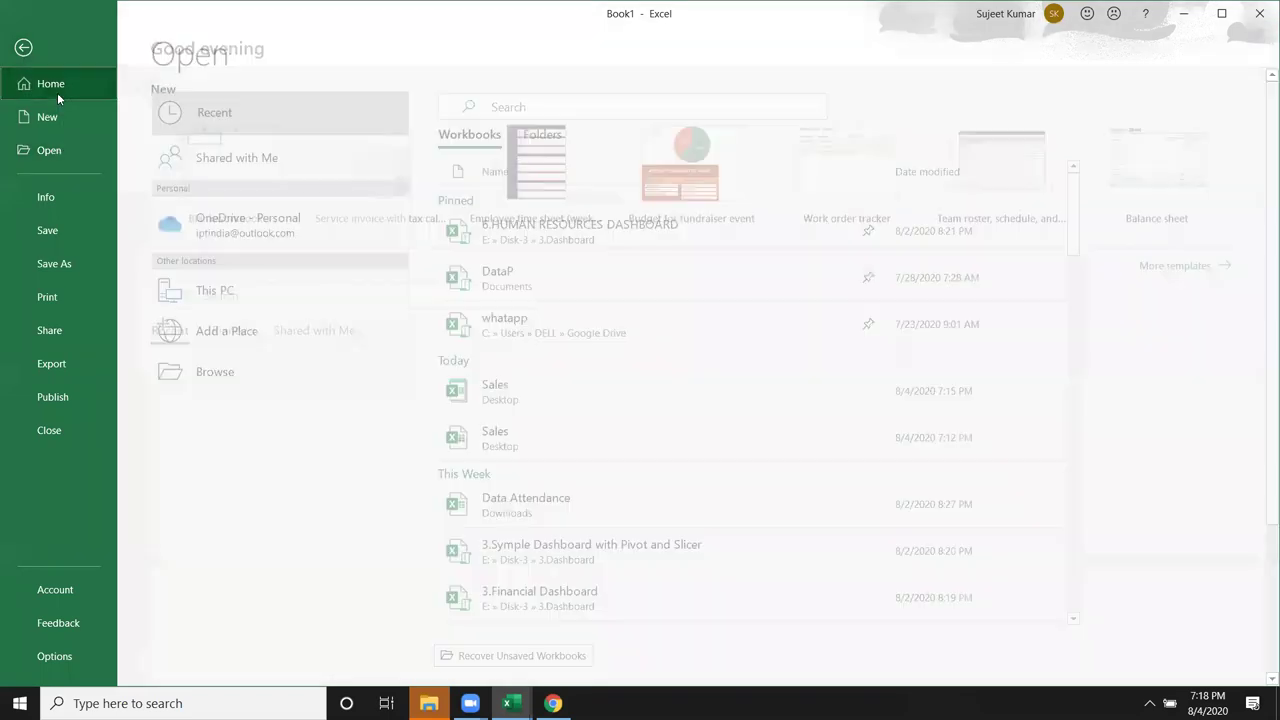
pyautogui.scroll(-3, 340, 560)
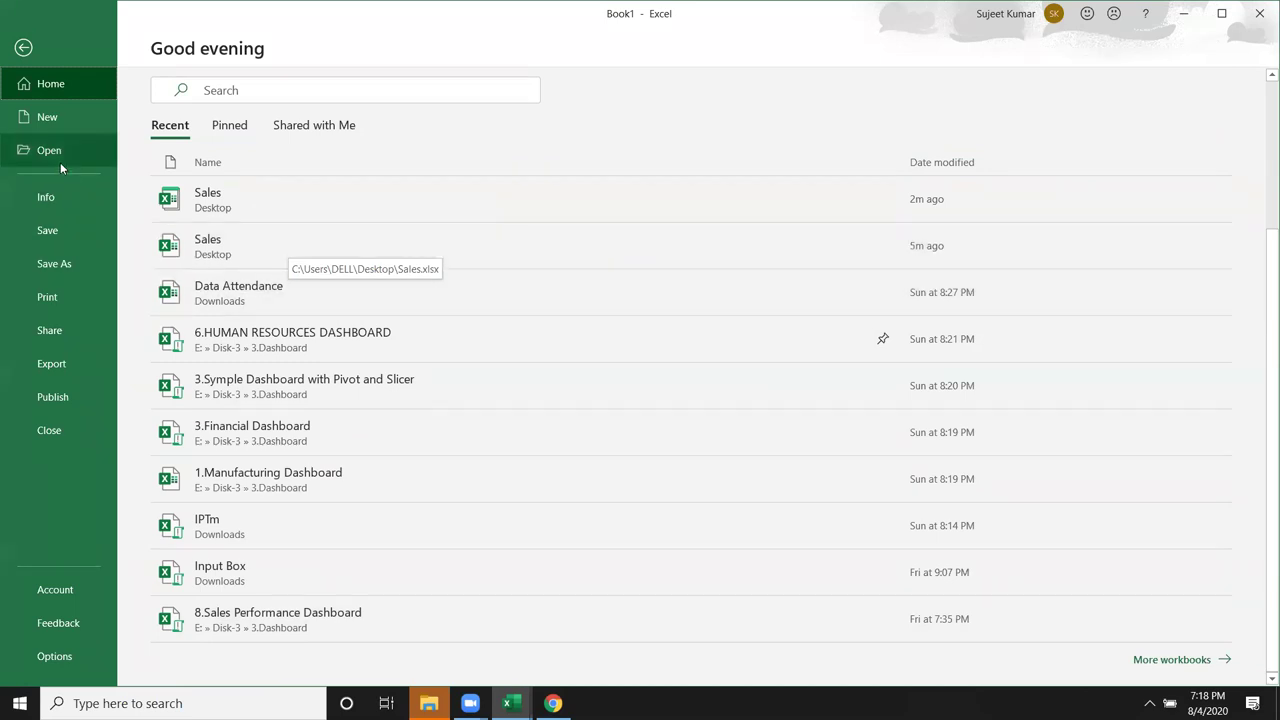
# Step: Go to the Open page and scroll through the Recent workbooks list
pyautogui.click(58, 155)
pyautogui.scroll(-3, 594, 351)
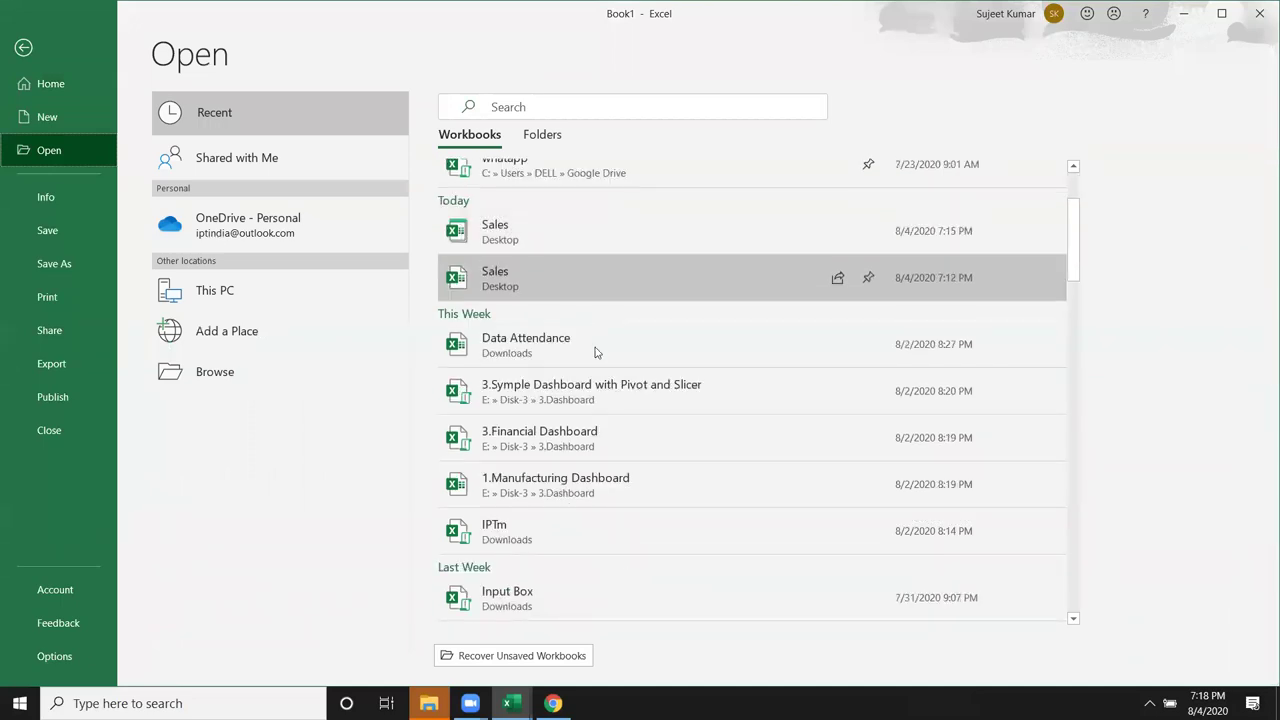
pyautogui.scroll(-2, 600, 387)
pyautogui.scroll(-3, 600, 387)
pyautogui.scroll(-2, 609, 477)
pyautogui.scroll(-2, 611, 477)
pyautogui.scroll(-3, 613, 478)
pyautogui.scroll(-5, 614, 480)
pyautogui.scroll(-7, 614, 480)
pyautogui.scroll(-3, 614, 480)
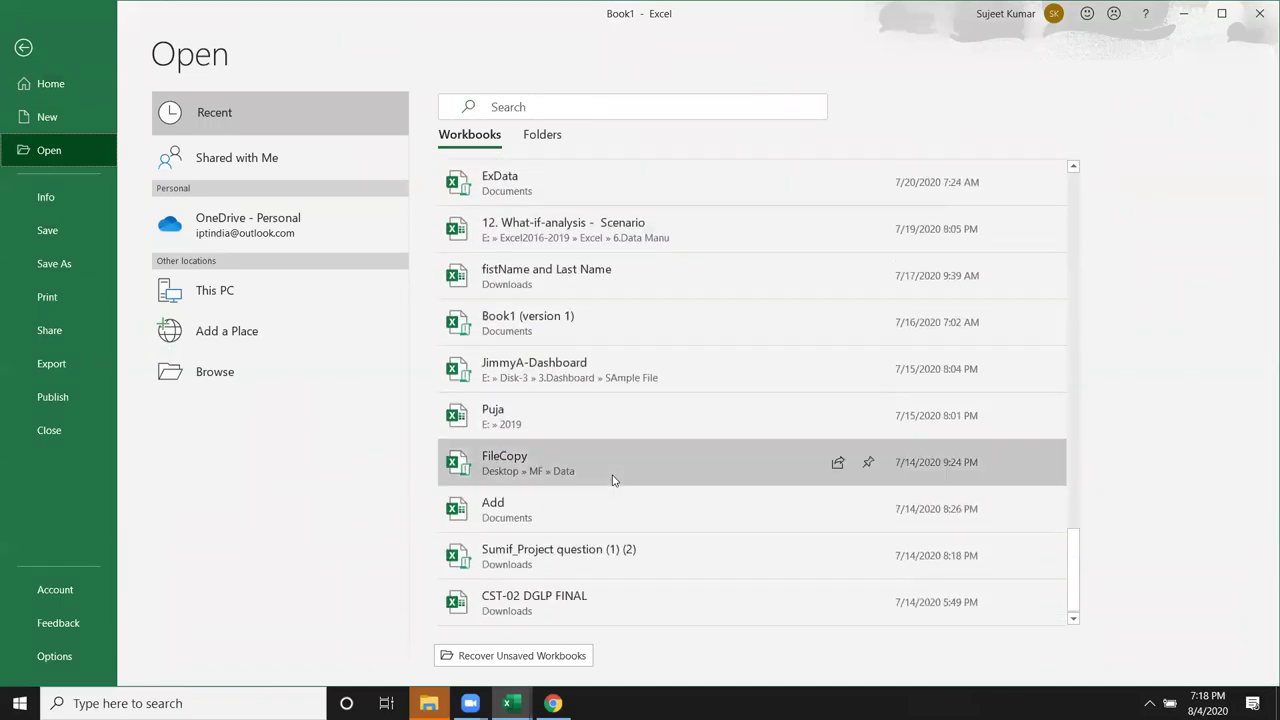
pyautogui.scroll(7, 614, 480)
pyautogui.scroll(5, 614, 480)
pyautogui.scroll(5, 614, 480)
pyautogui.scroll(5, 614, 480)
pyautogui.scroll(5, 614, 480)
pyautogui.scroll(5, 614, 480)
pyautogui.scroll(2, 614, 480)
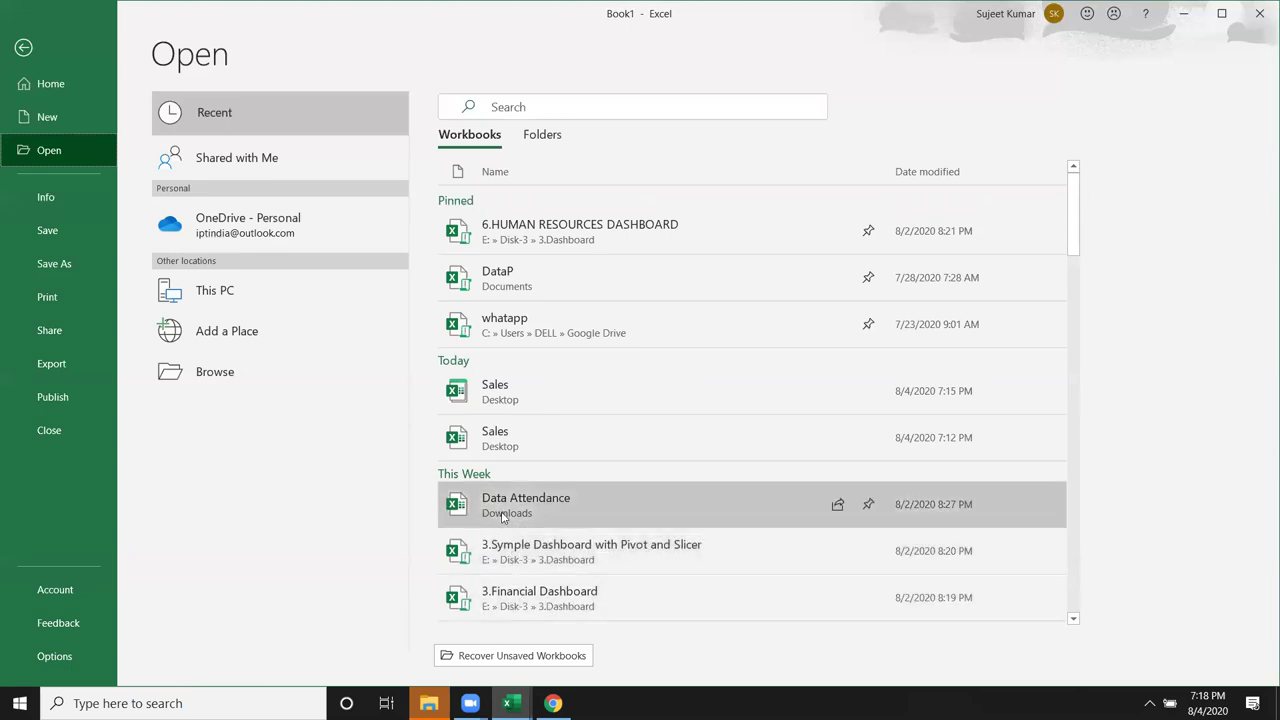
pyautogui.scroll(-3, 505, 530)
pyautogui.scroll(-3, 505, 535)
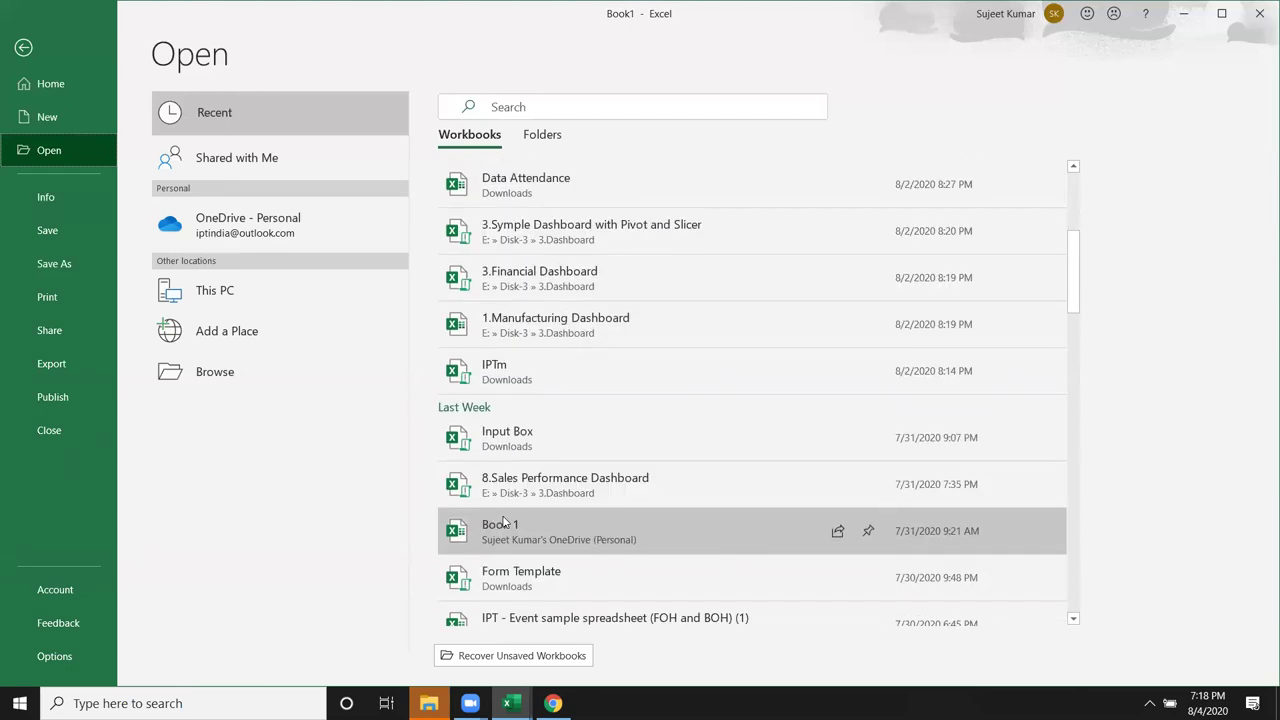
pyautogui.scroll(-3, 510, 560)
pyautogui.scroll(-3, 512, 590)
pyautogui.scroll(-3, 512, 590)
pyautogui.scroll(-3, 512, 592)
pyautogui.scroll(3, 512, 592)
pyautogui.scroll(5, 512, 592)
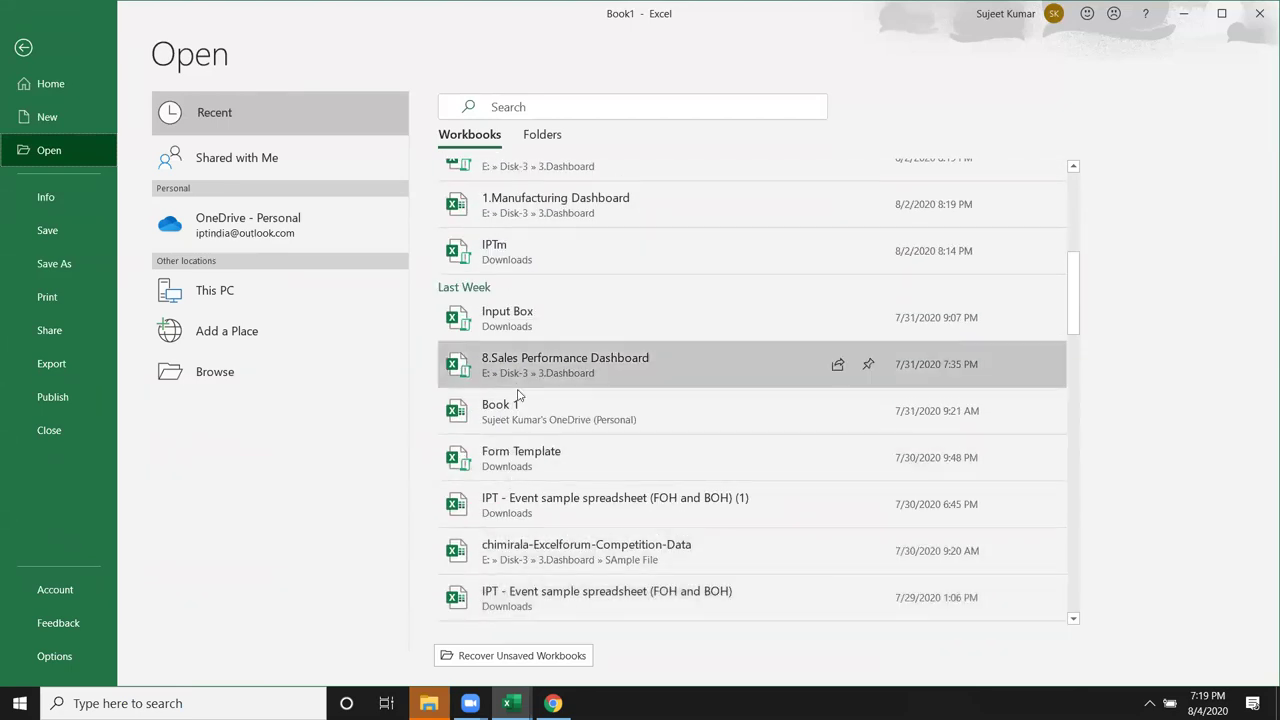
pyautogui.scroll(5, 519, 432)
pyautogui.scroll(4, 520, 434)
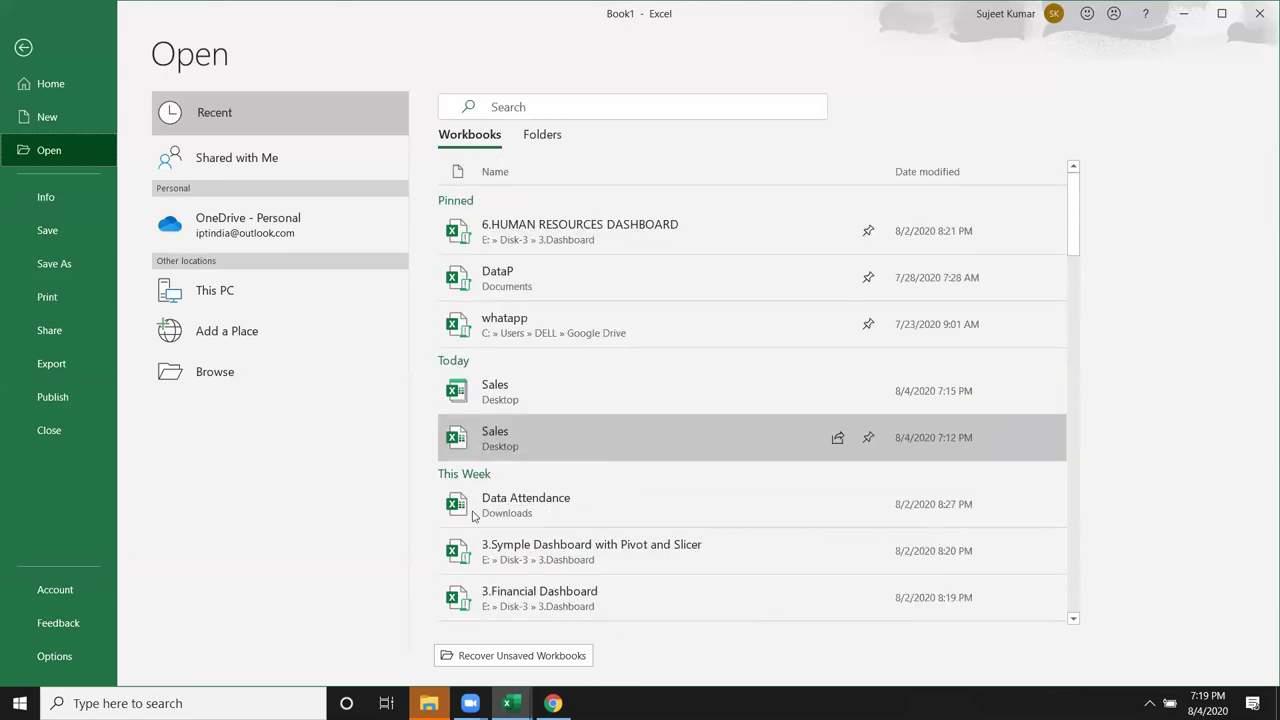
# Step: Pin Data Attendance, then toggle the list to Folders and back to Workbooks
pyautogui.click(868, 510)
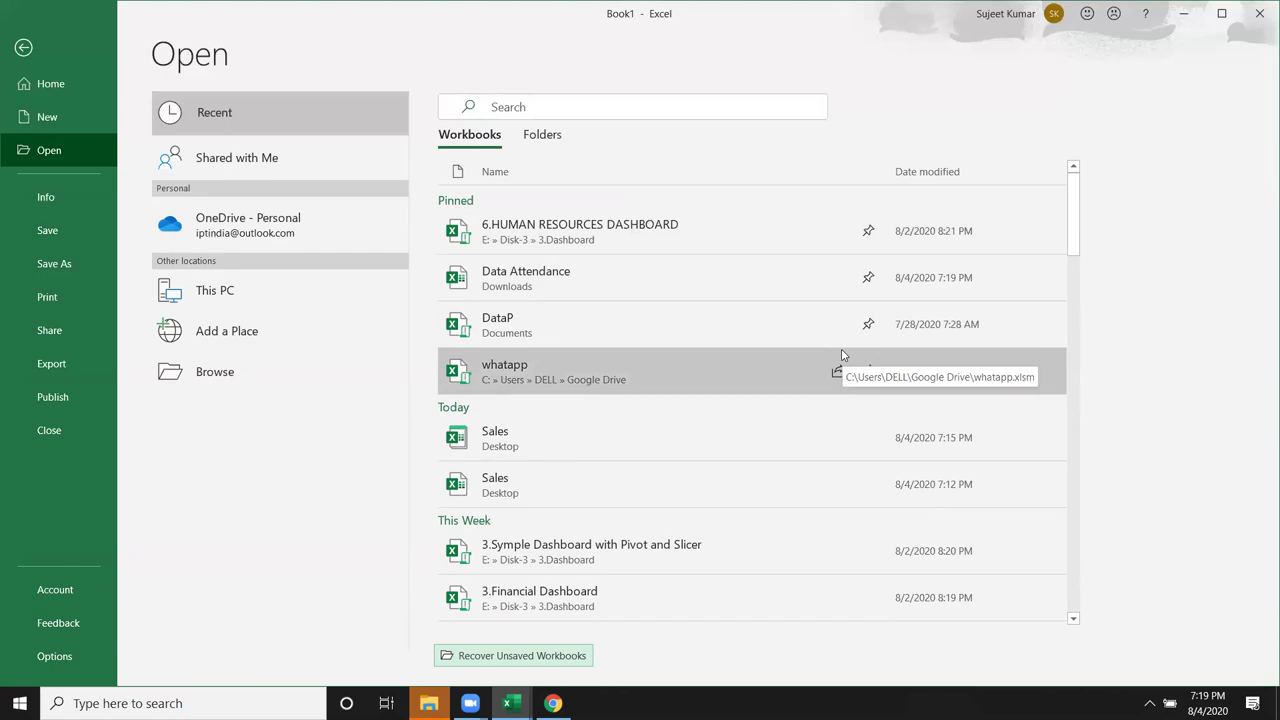
pyautogui.click(541, 135)
pyautogui.click(471, 136)
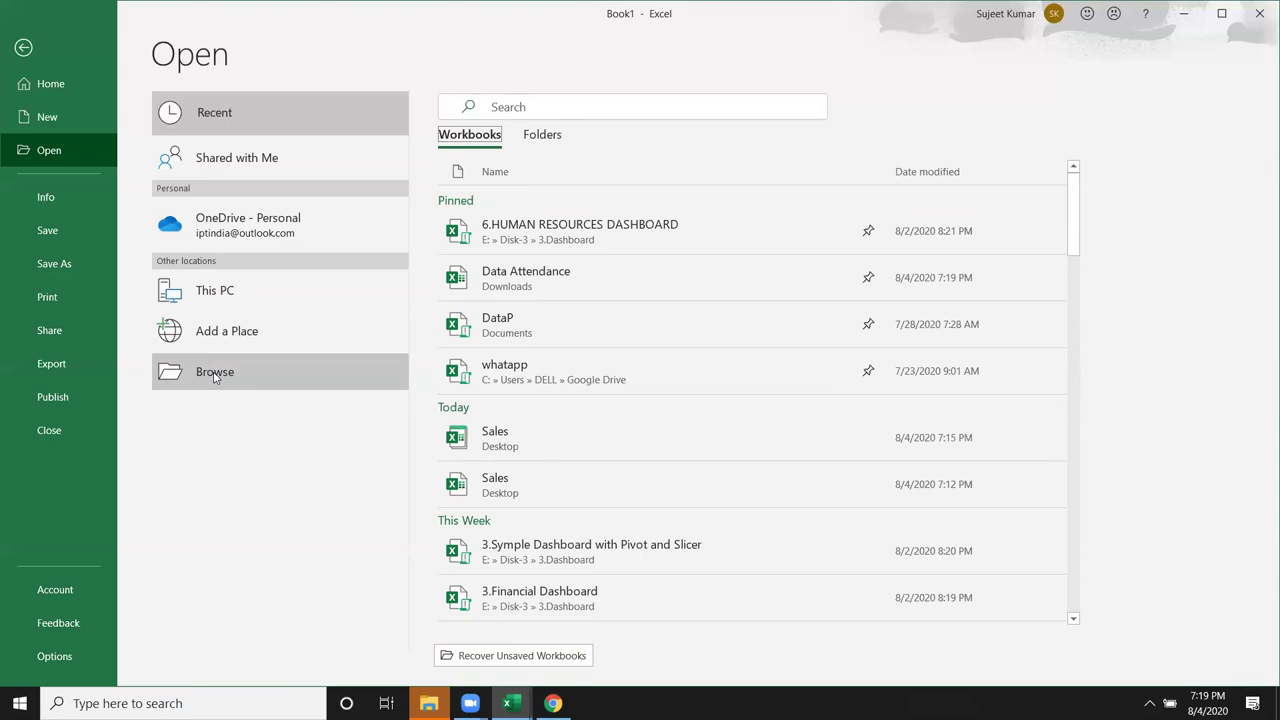
# Step: Switch the Open page to recent Folders, scroll through them, and select Shared with Me
pyautogui.click(550, 134)
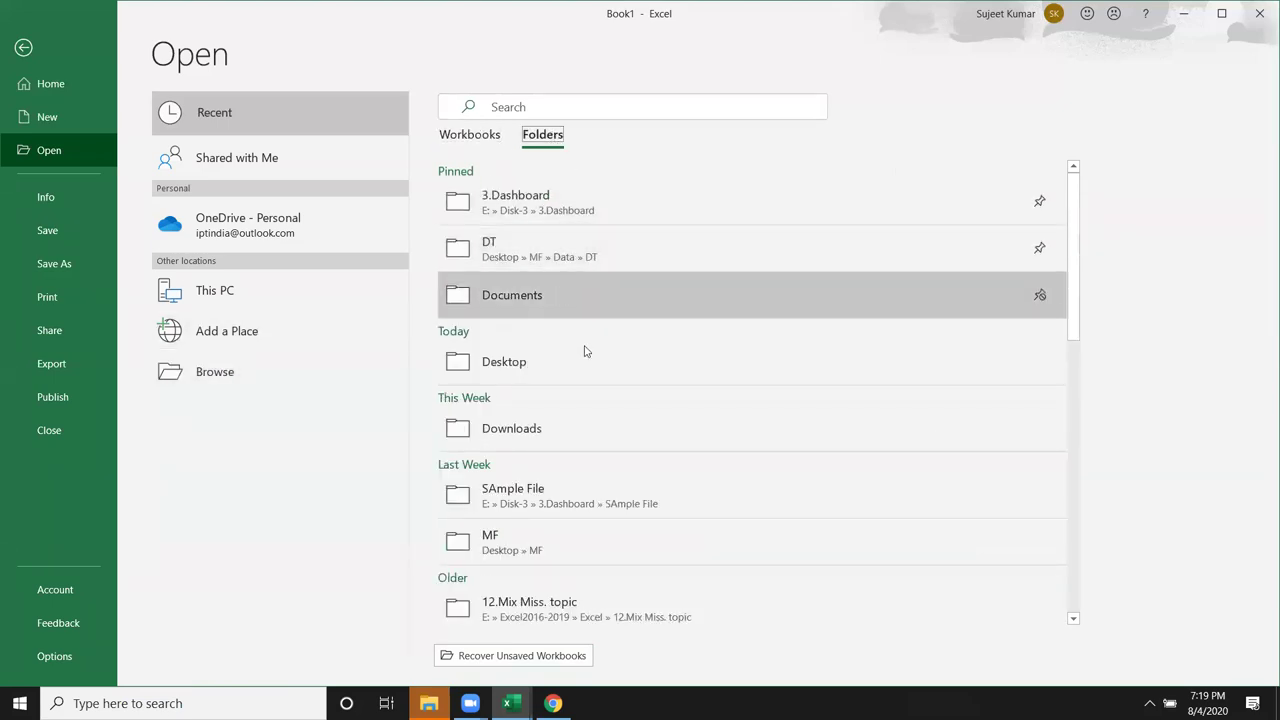
pyautogui.scroll(-2, 583, 351)
pyautogui.scroll(-2, 583, 380)
pyautogui.scroll(-2, 580, 397)
pyautogui.scroll(-2, 575, 393)
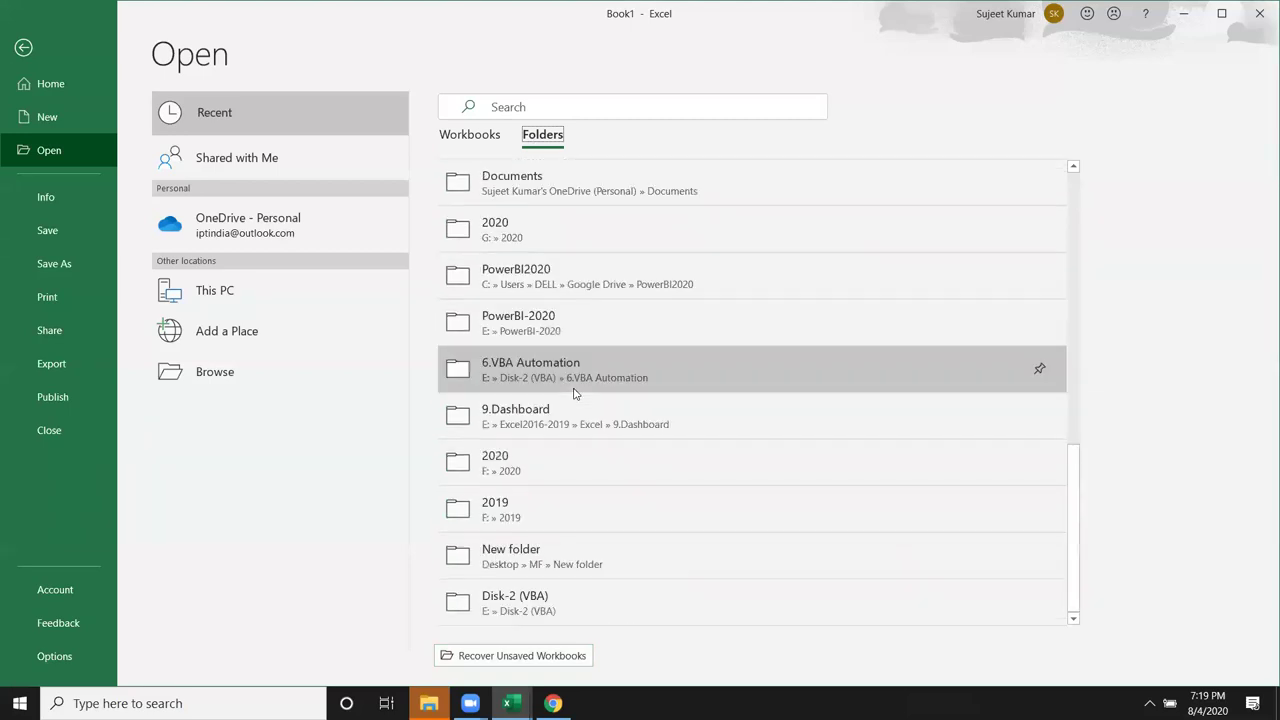
pyautogui.scroll(5, 574, 393)
pyautogui.scroll(5, 572, 392)
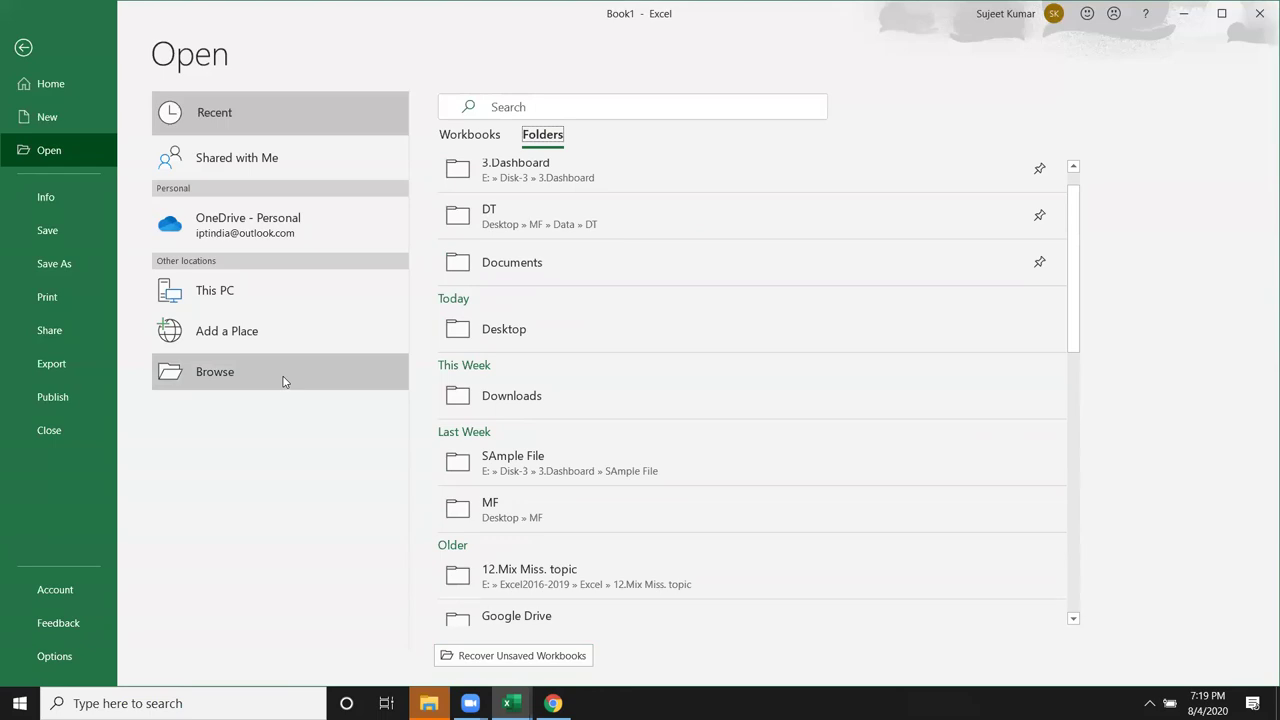
pyautogui.scroll(1, 650, 332)
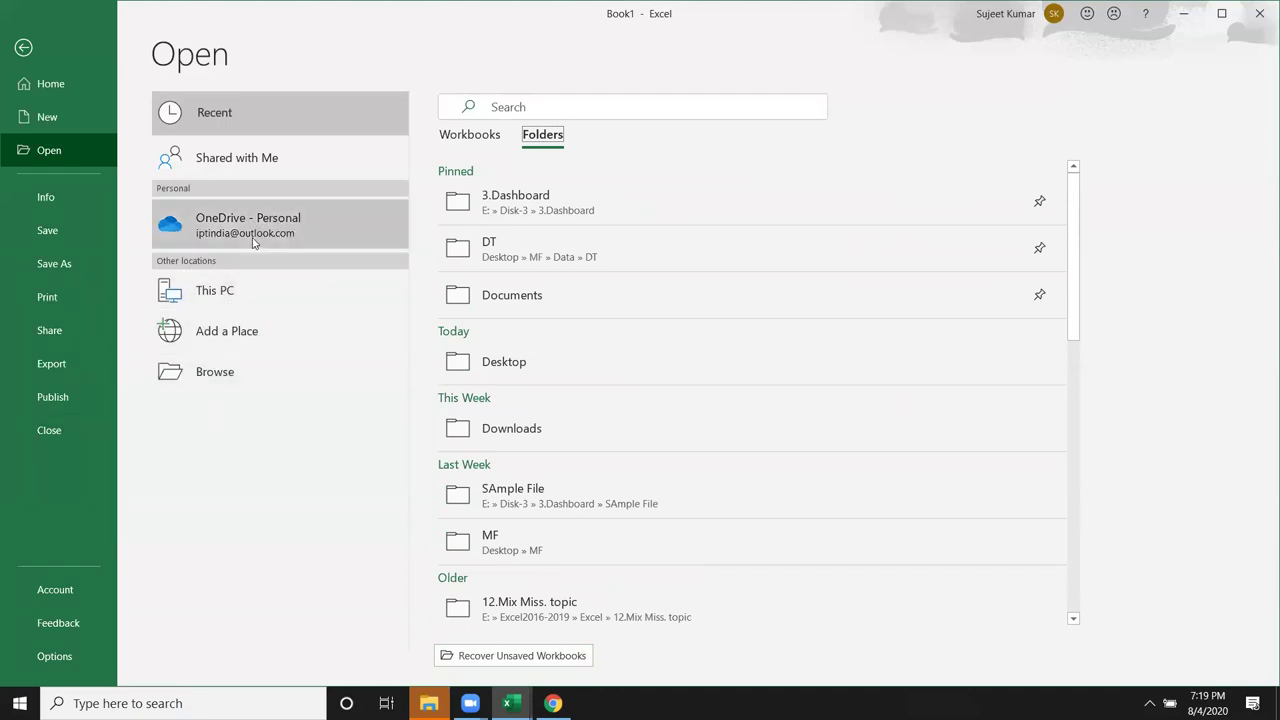
pyautogui.click(237, 160)
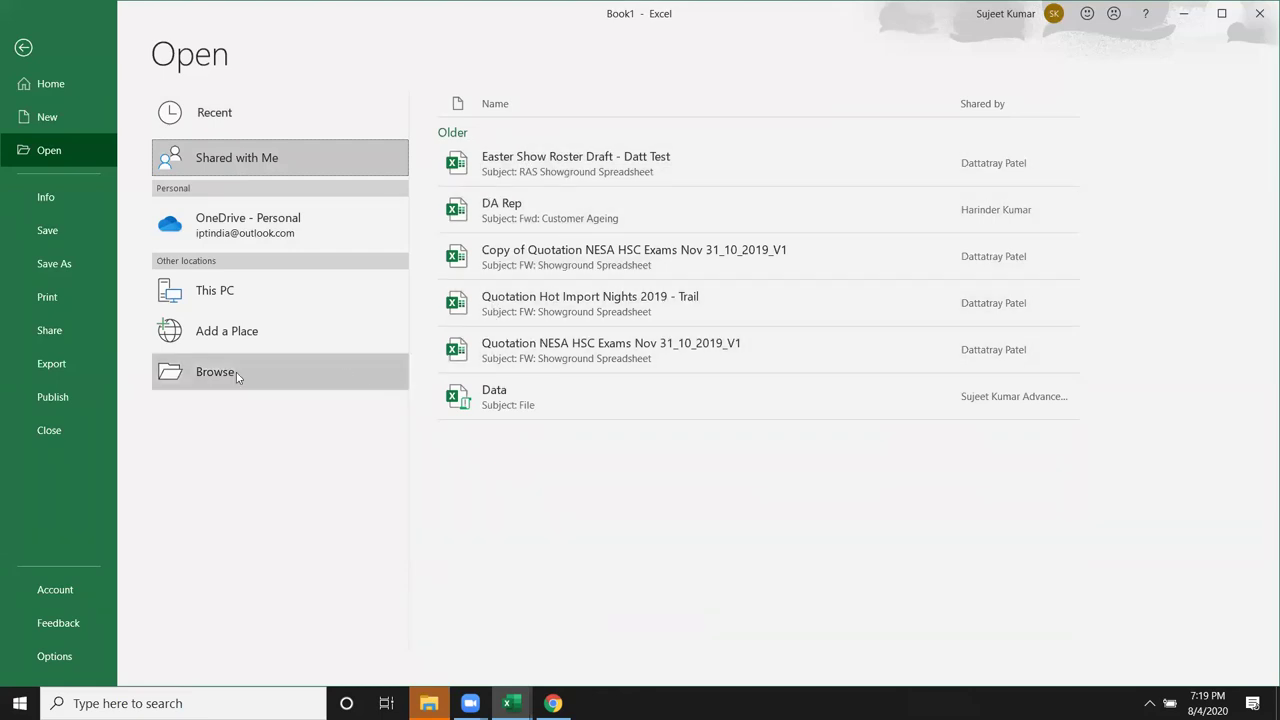
# Step: Open the Info page for the workbook in the backstage
pyautogui.click(44, 199)
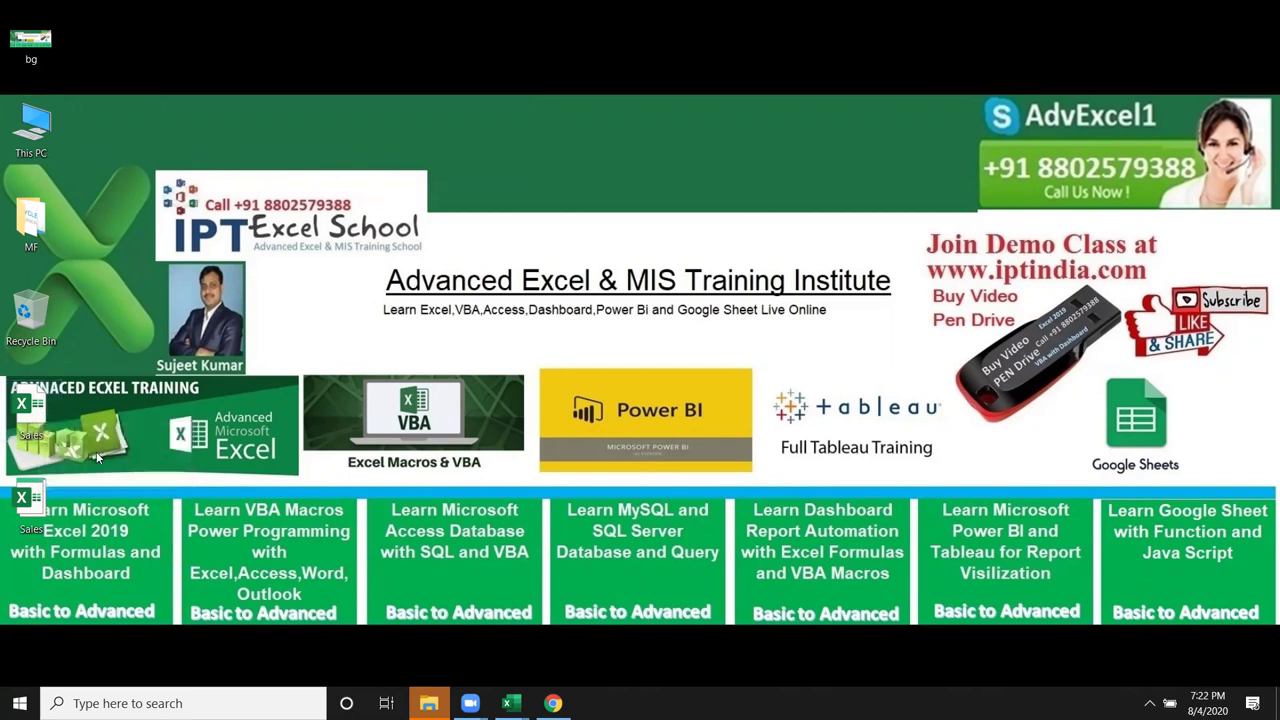
pyautogui.rightClick(27, 411)
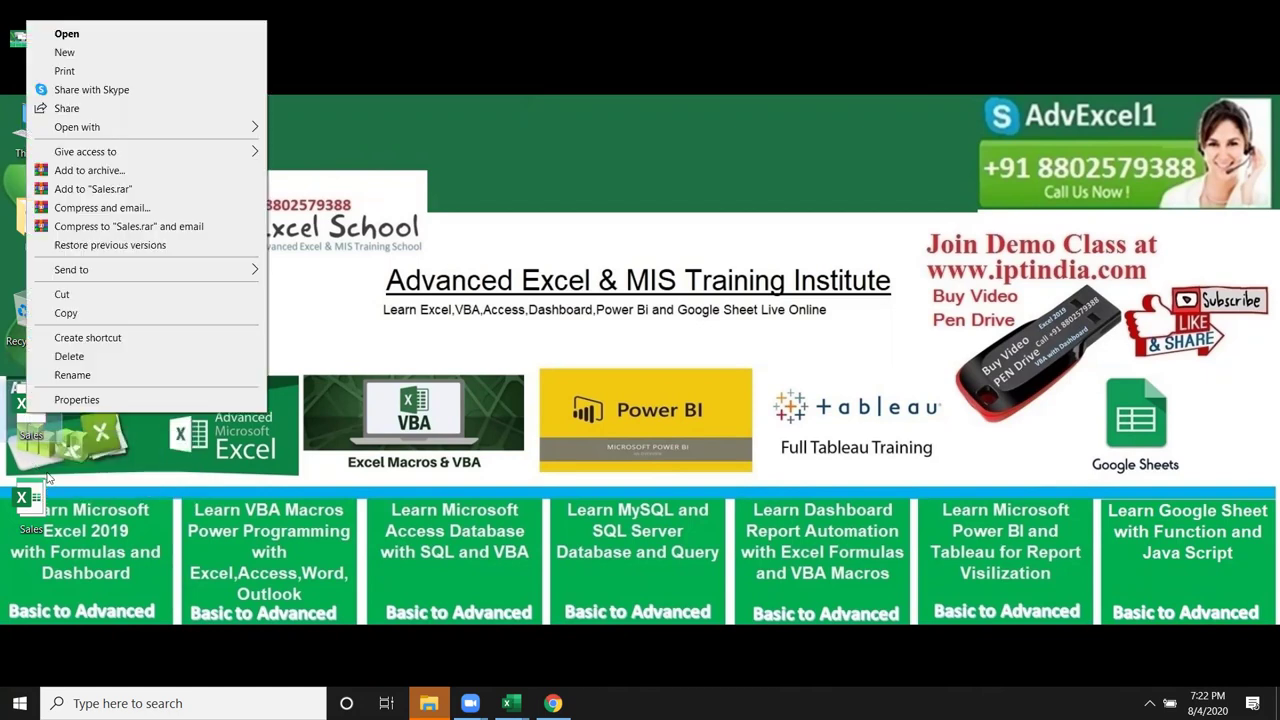
pyautogui.click(84, 400)
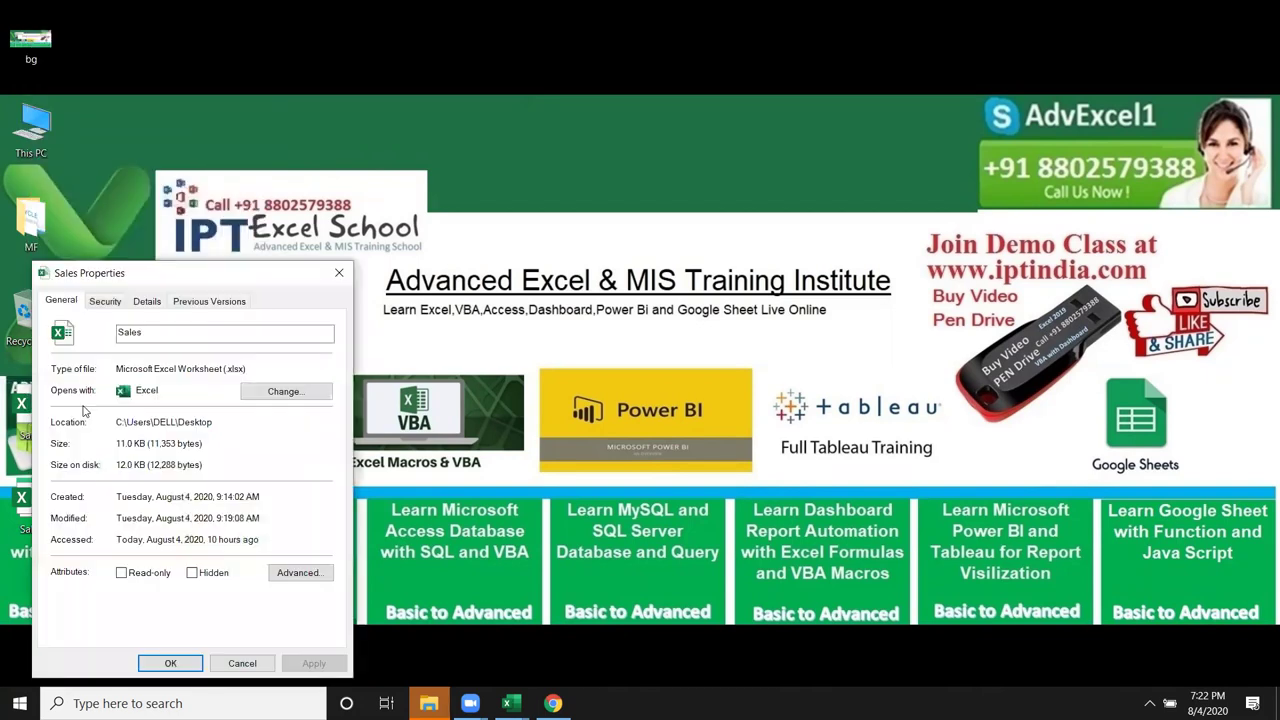
pyautogui.moveTo(170, 275); pyautogui.dragTo(723, 214)
pyautogui.click(701, 241)
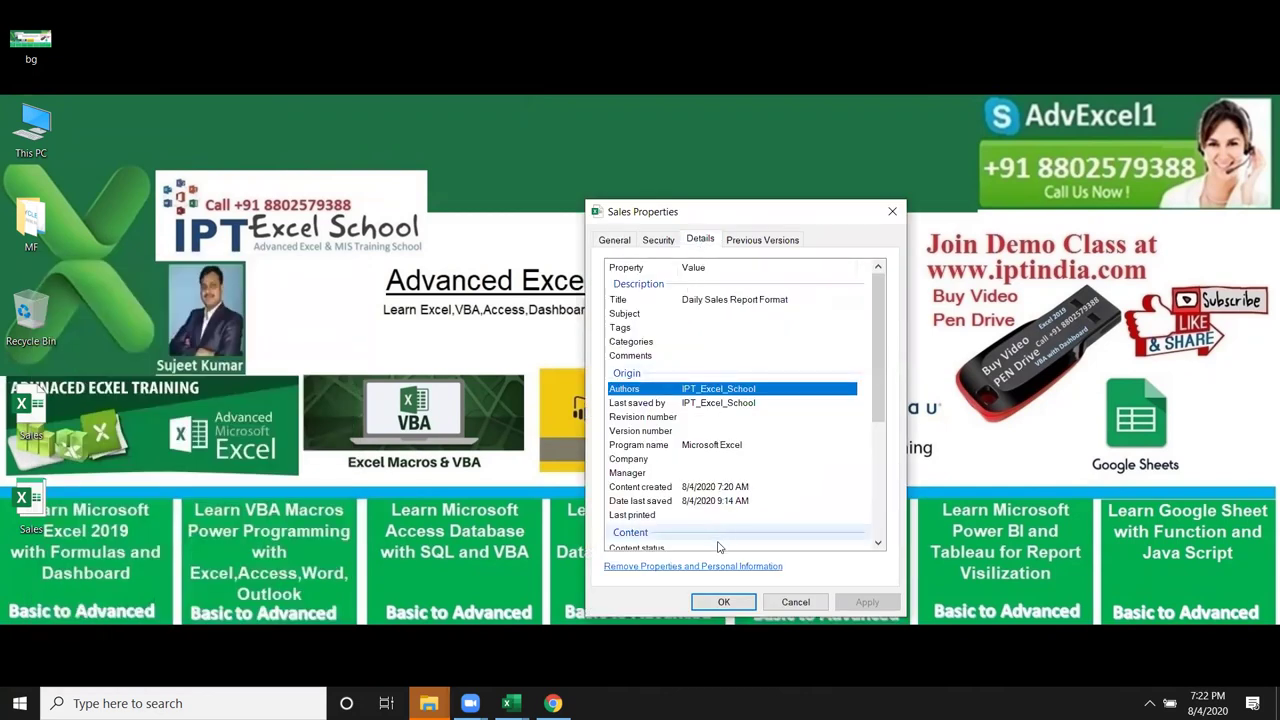
pyautogui.click(712, 301)
pyautogui.click(722, 390)
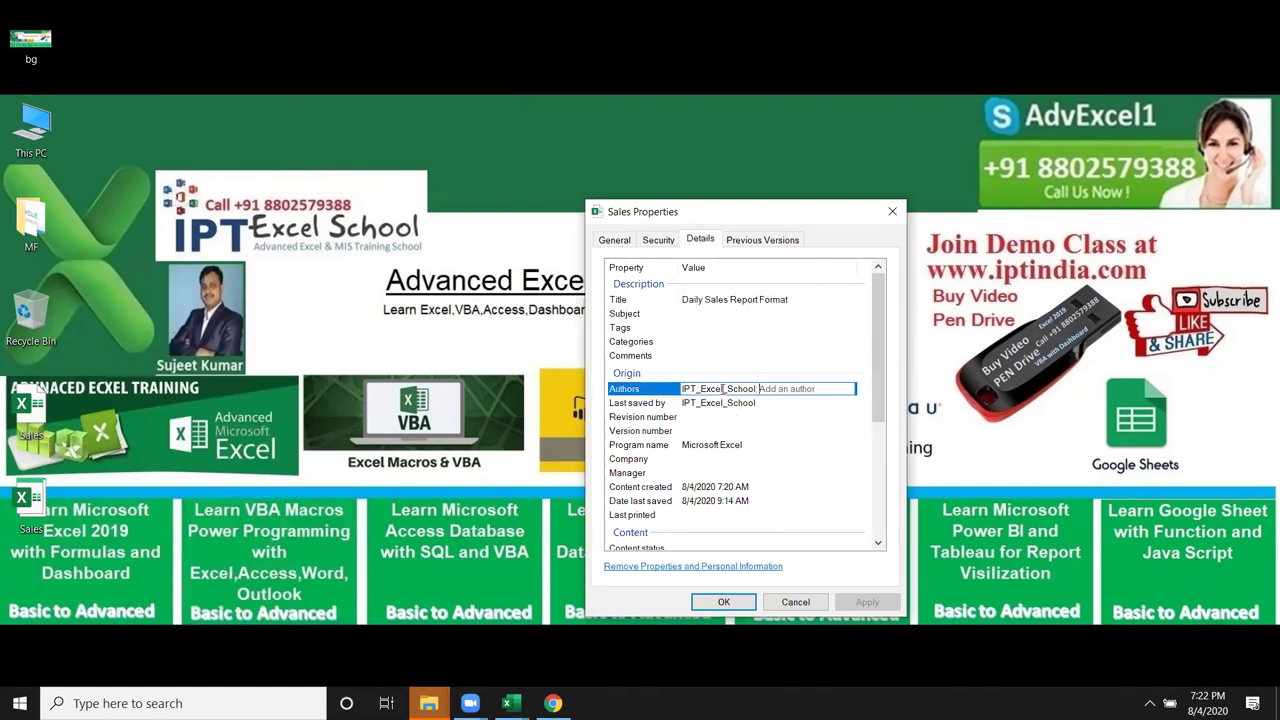
pyautogui.click(637, 304)
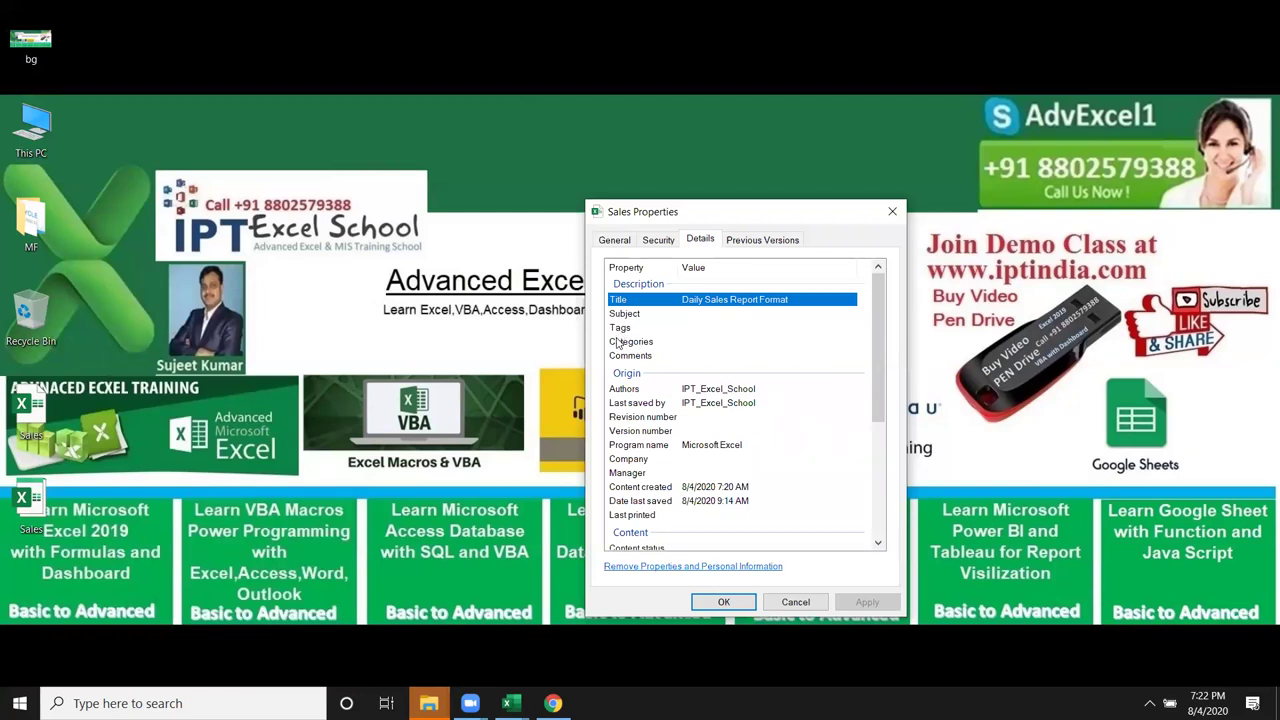
pyautogui.click(728, 390)
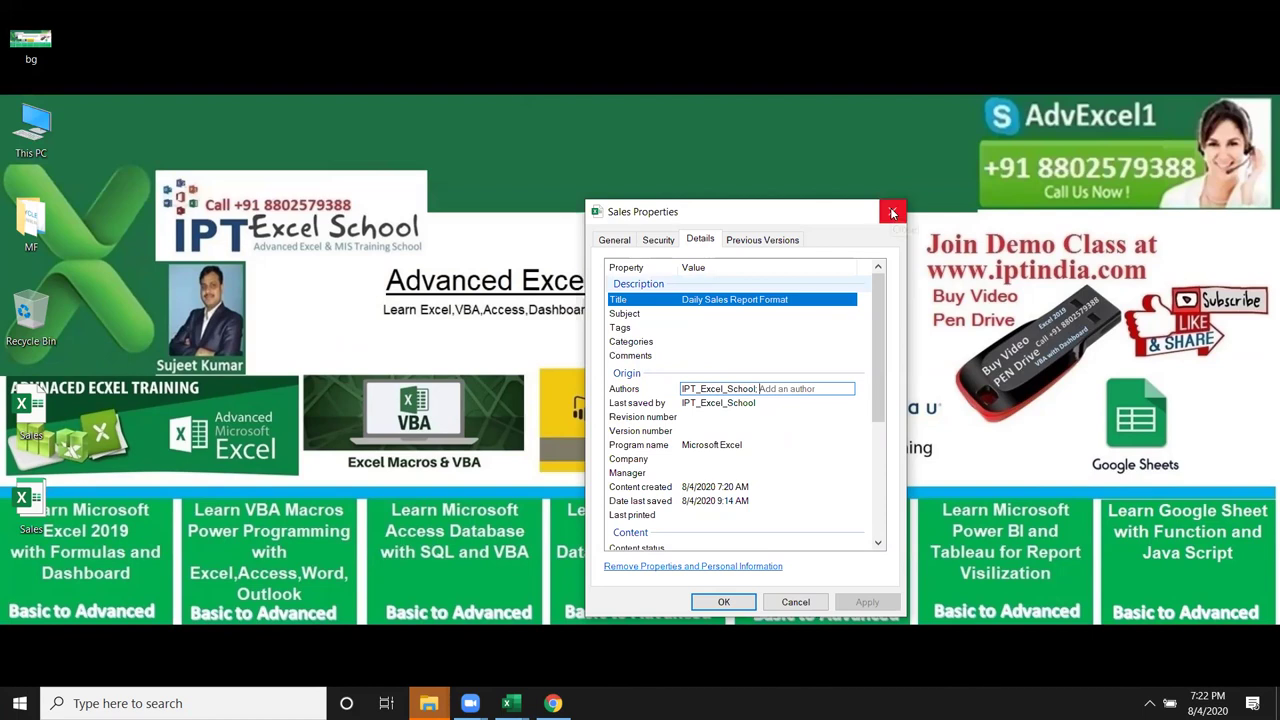
pyautogui.click(711, 314)
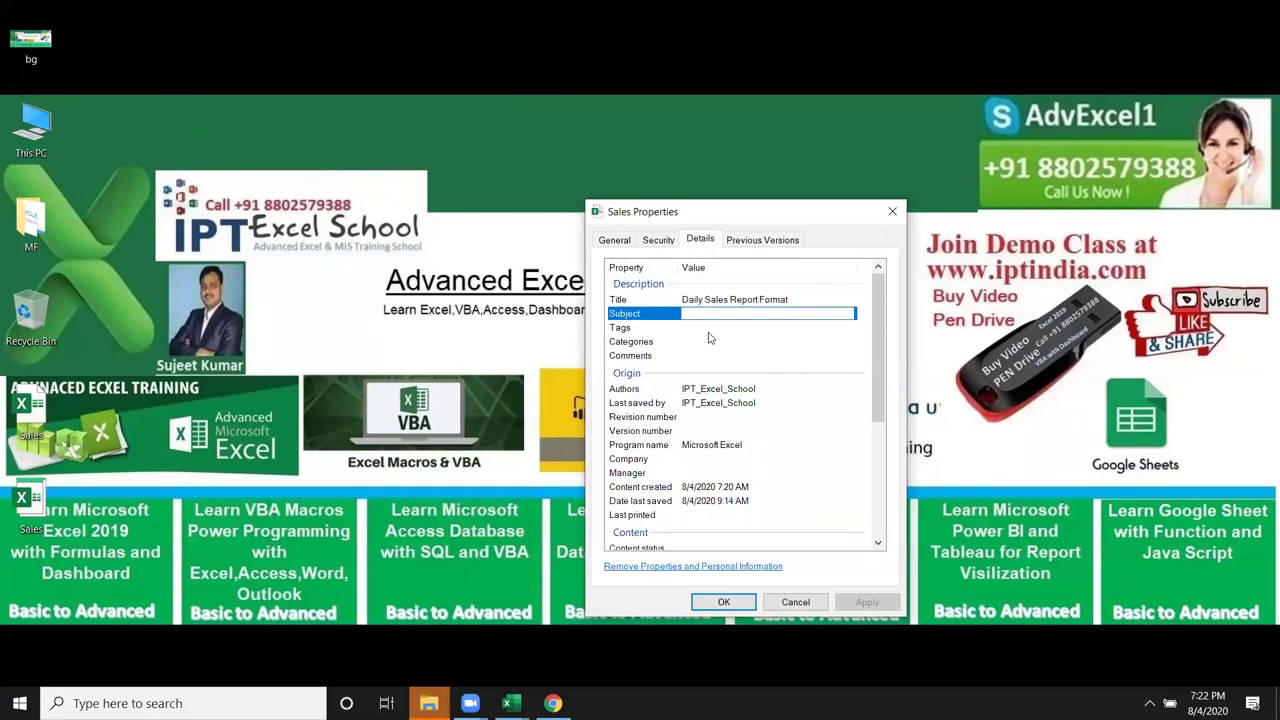
pyautogui.click(709, 330)
pyautogui.click(706, 345)
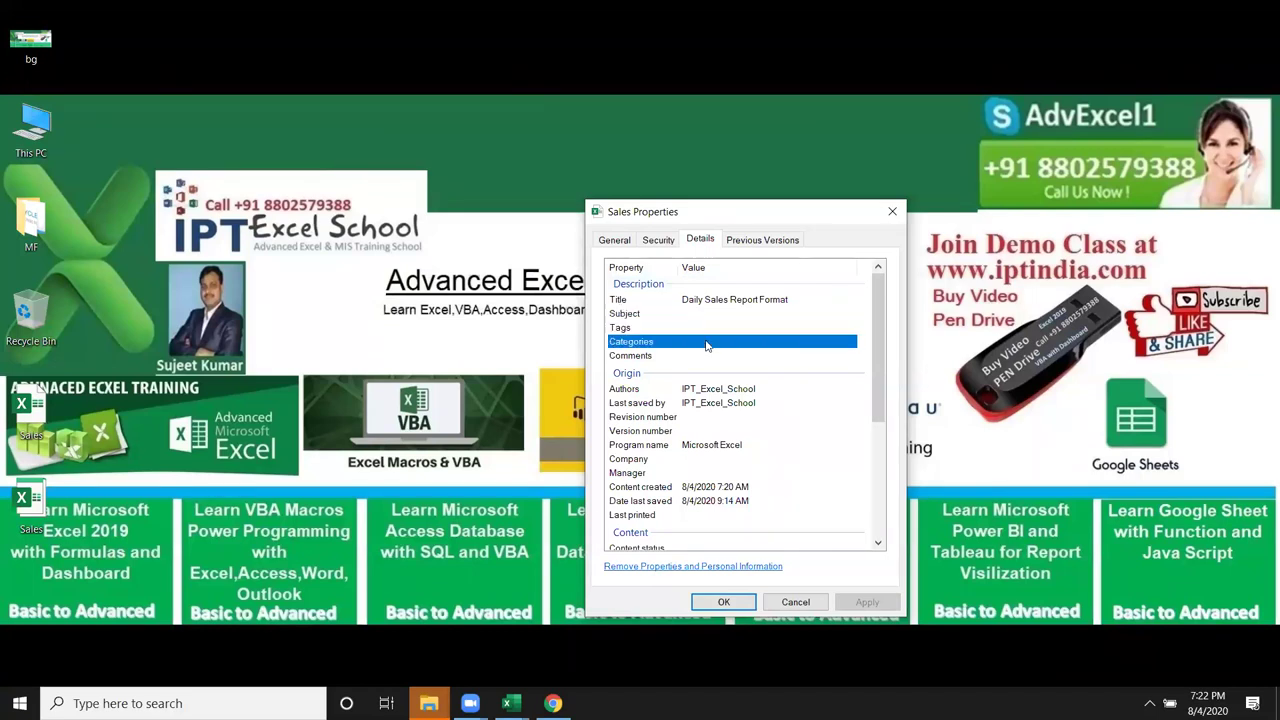
pyautogui.click(711, 356)
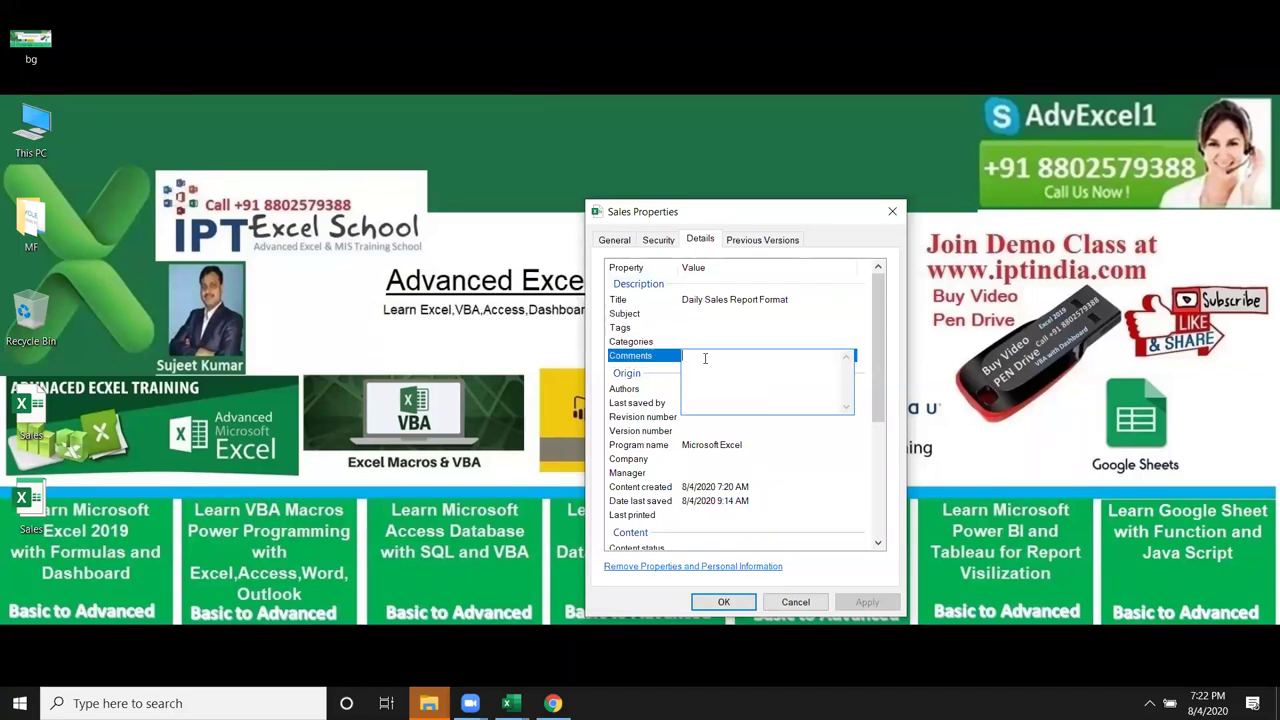
pyautogui.click(892, 211)
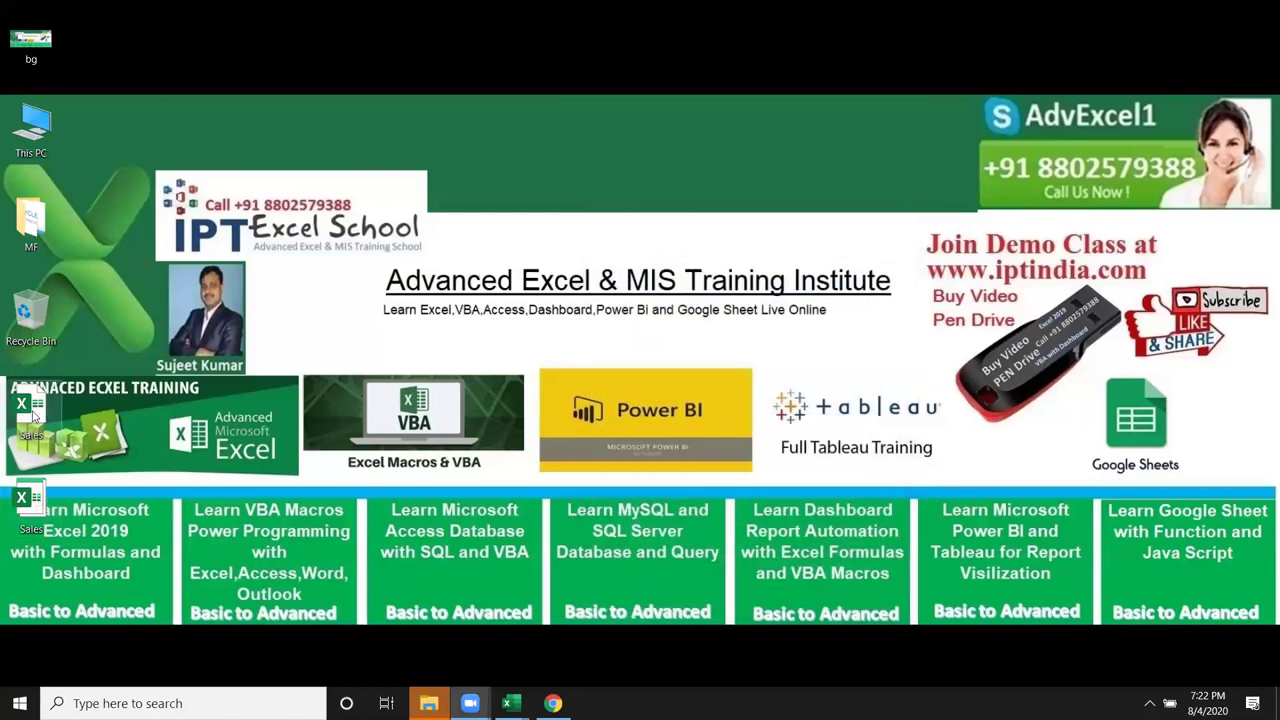
pyautogui.moveTo(508, 703)
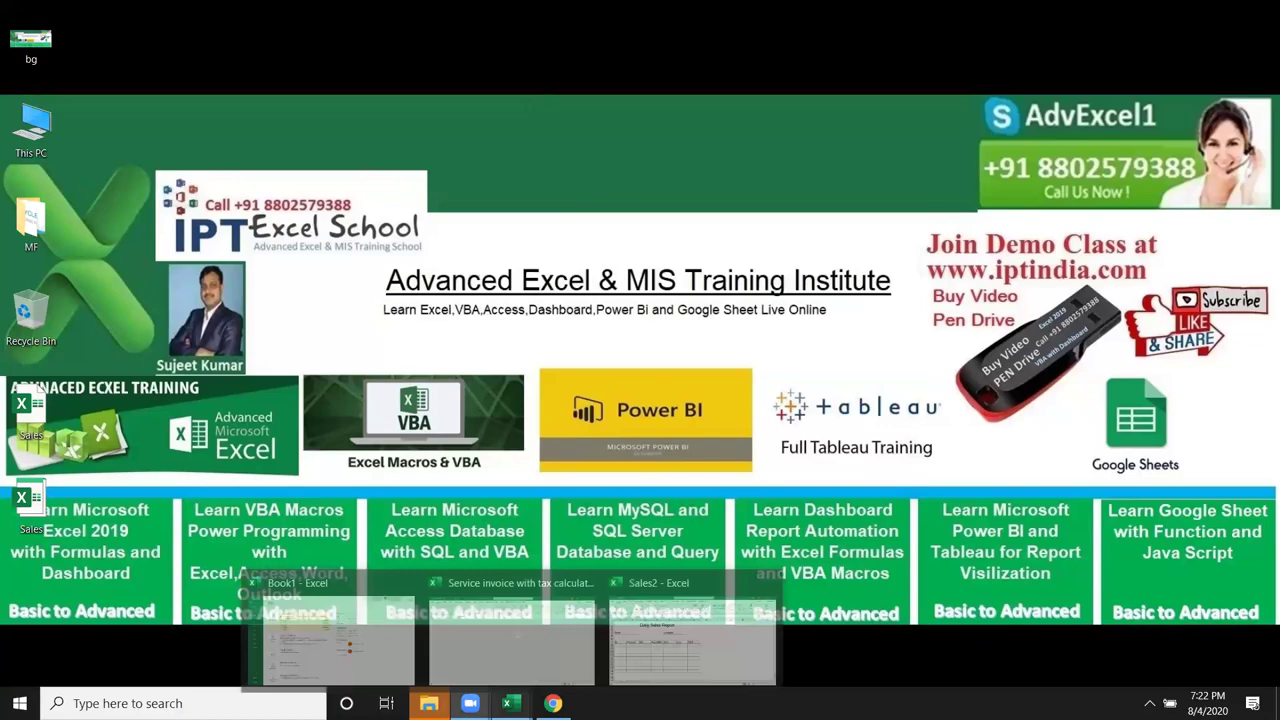
# Step: Bring Book1 forward, leave its Categories property blank, and go to the Save As page
pyautogui.click(390, 640)
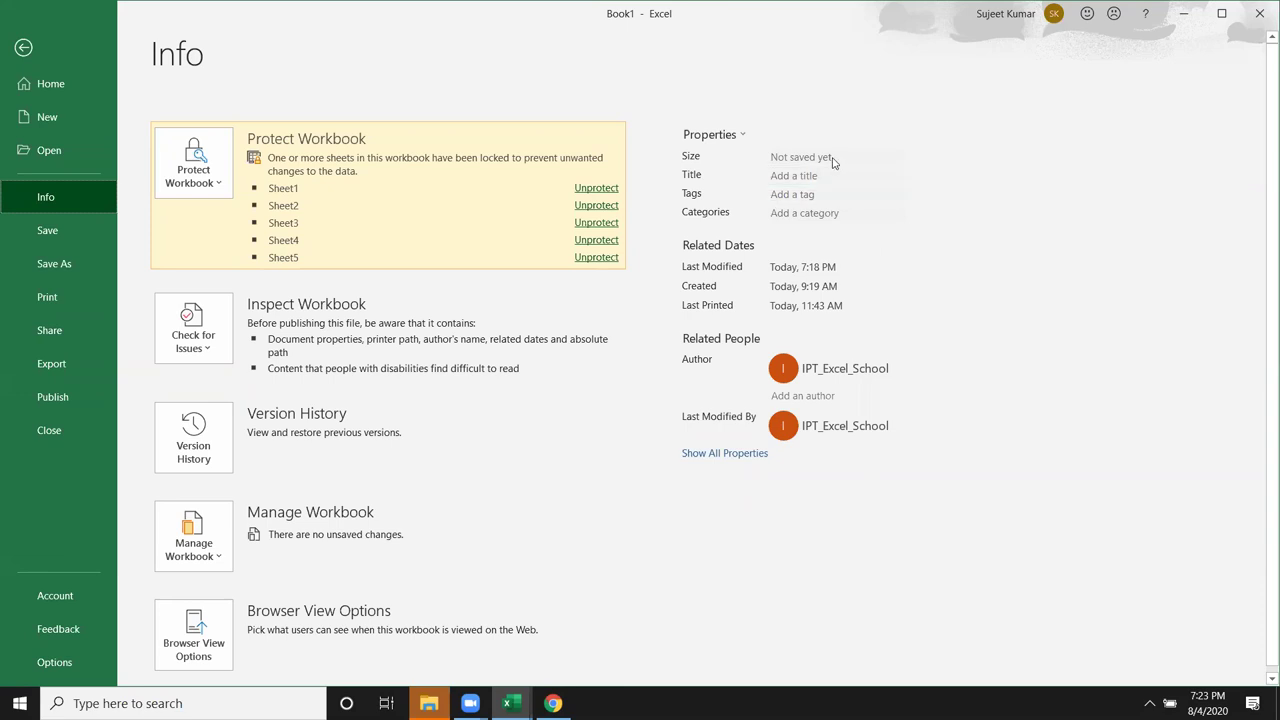
pyautogui.click(822, 212)
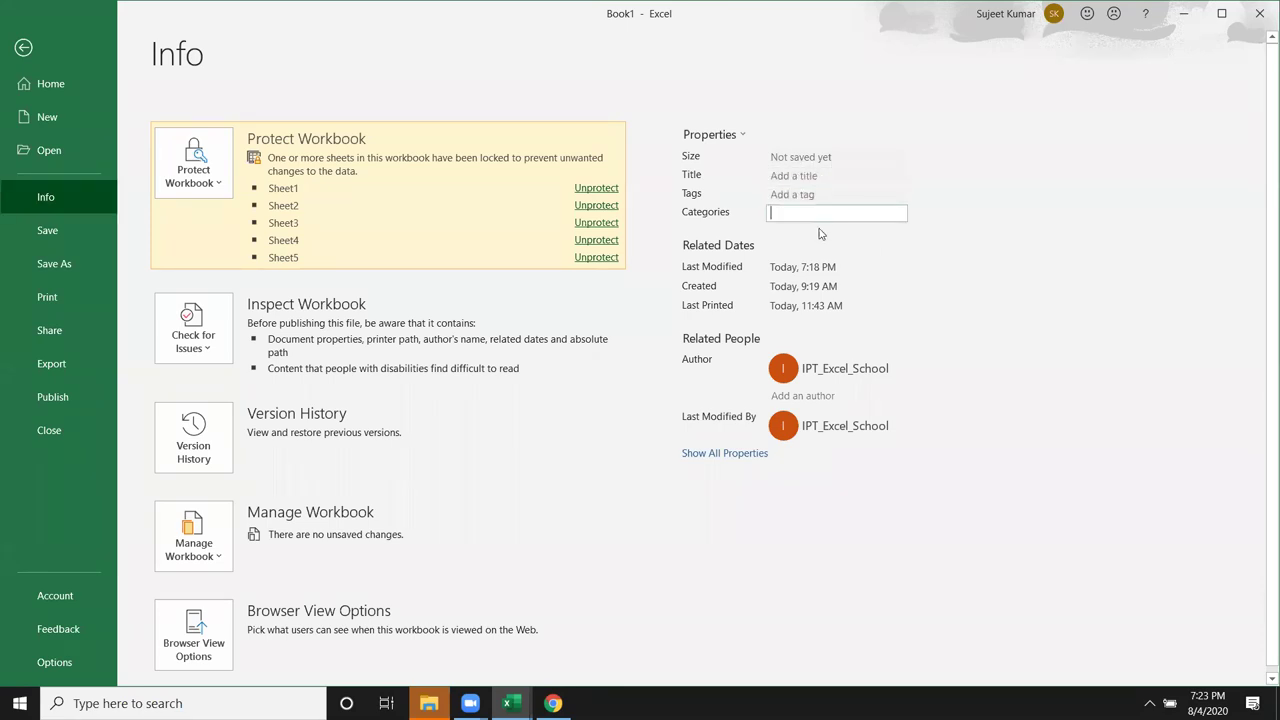
pyautogui.click(660, 543)
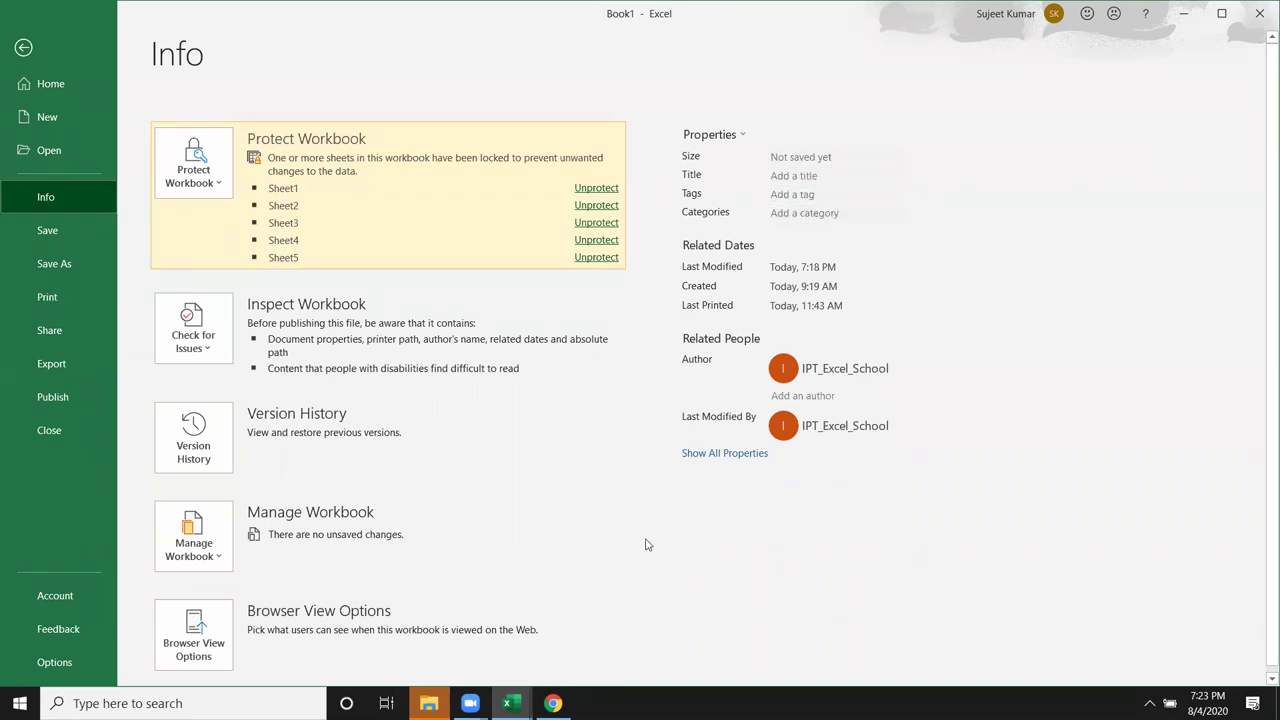
pyautogui.click(45, 238)
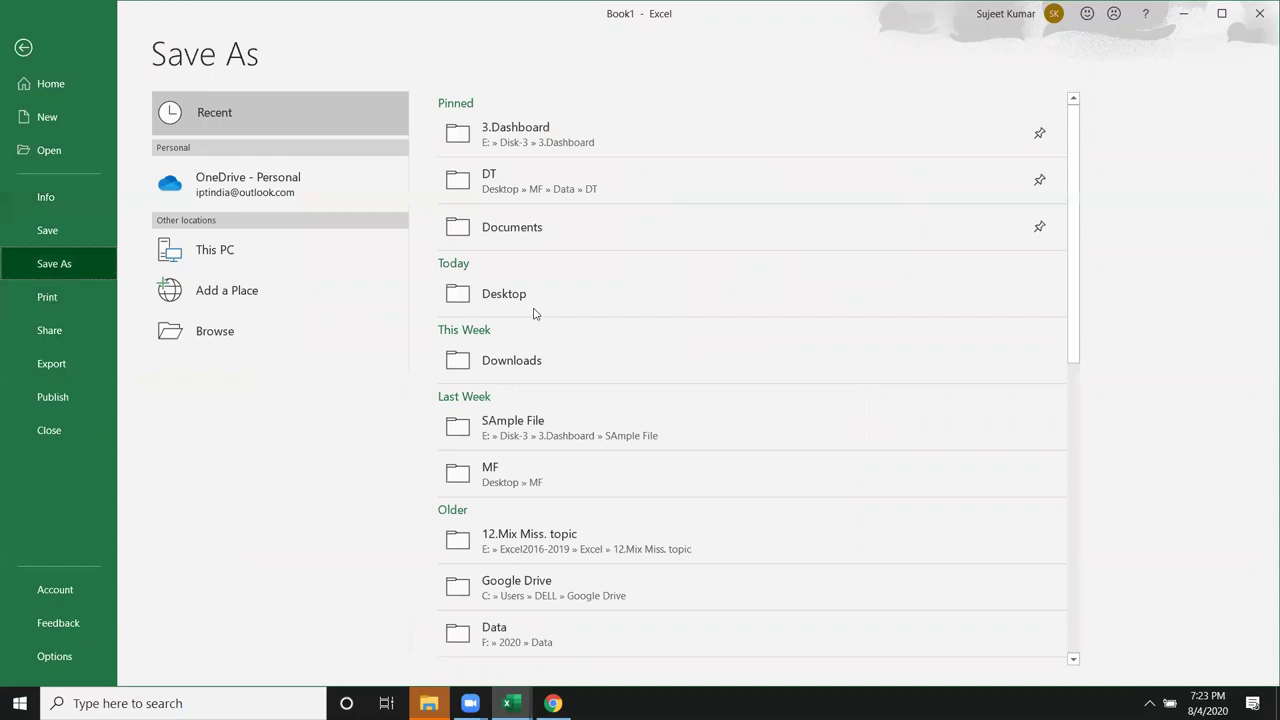
# Step: Open the full Save As dialog and set Book1's save type to Excel Workbook
pyautogui.scroll(-3, 600, 545)
pyautogui.scroll(3, 595, 548)
pyautogui.click(293, 348)
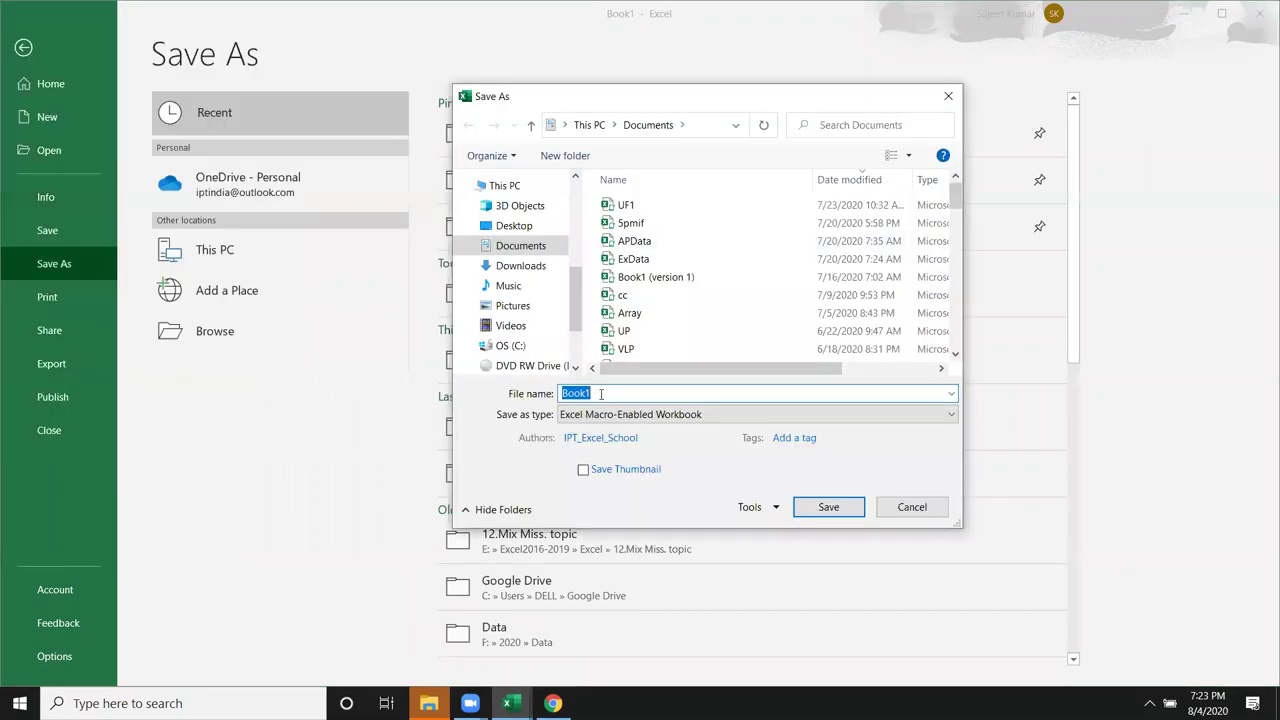
pyautogui.click(646, 416)
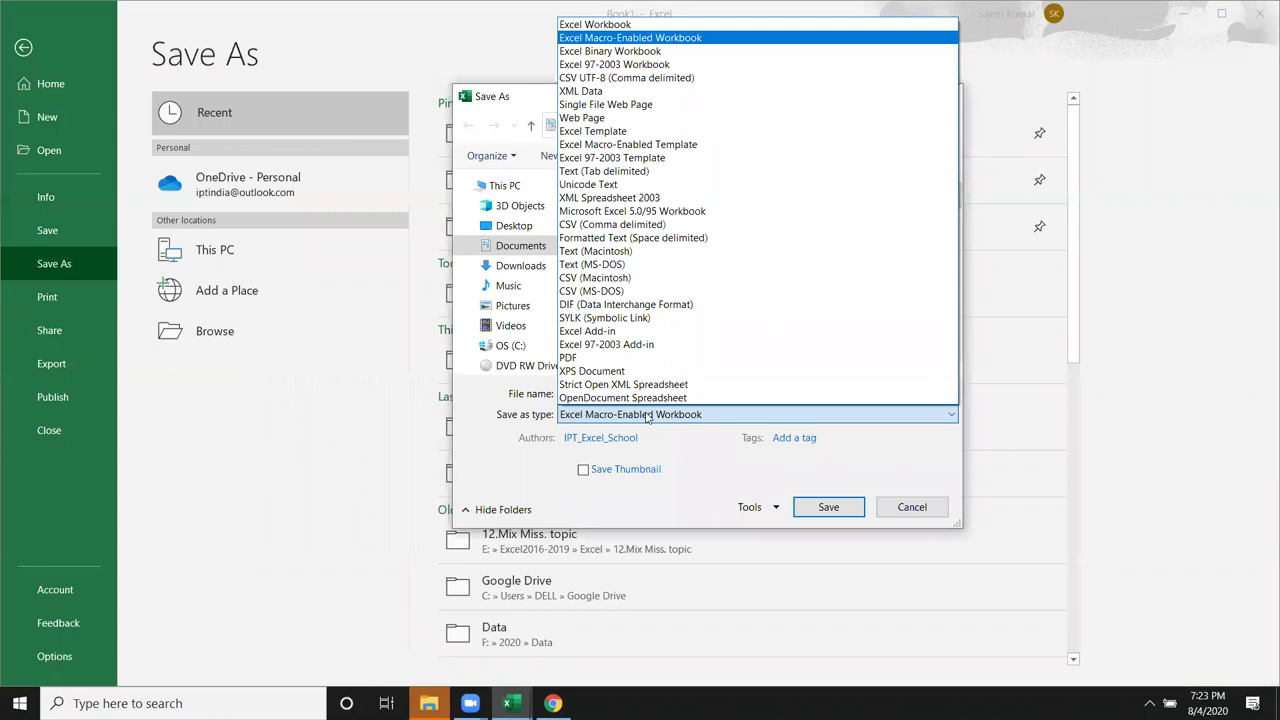
pyautogui.click(622, 26)
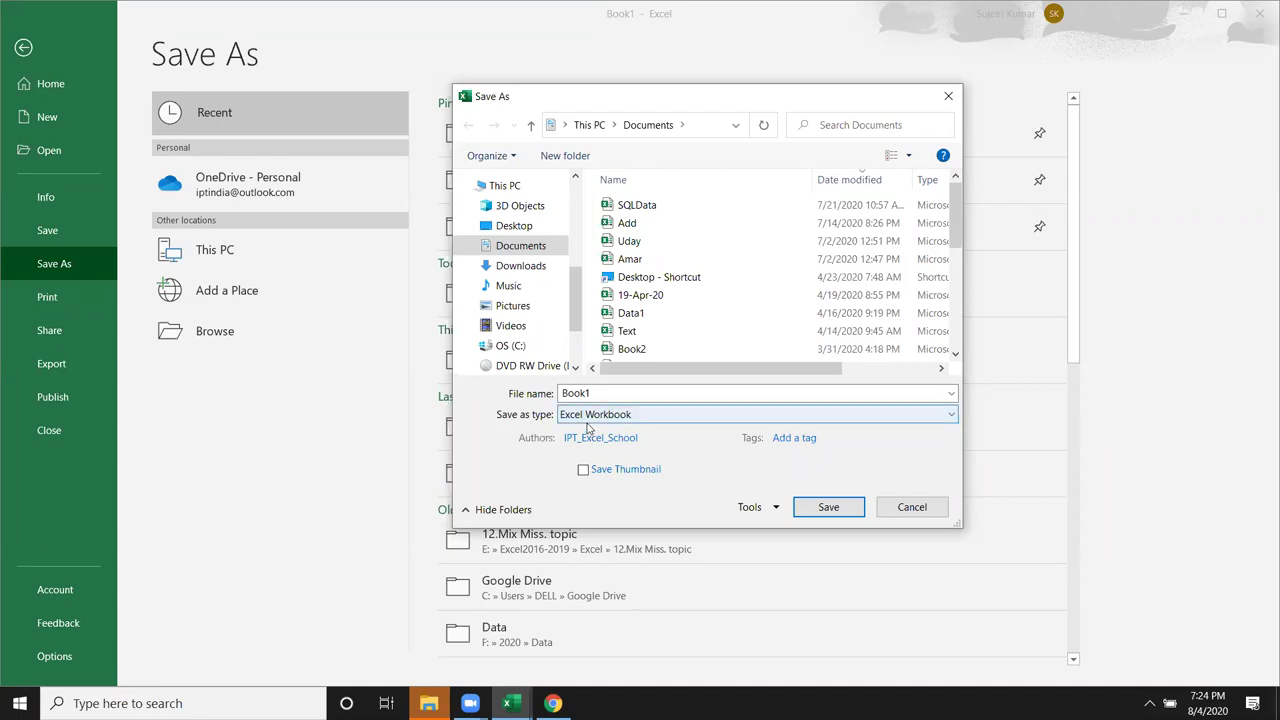
# Step: Change Book1's Save as type to Excel Macro-Enabled Workbook
pyautogui.click(592, 420)
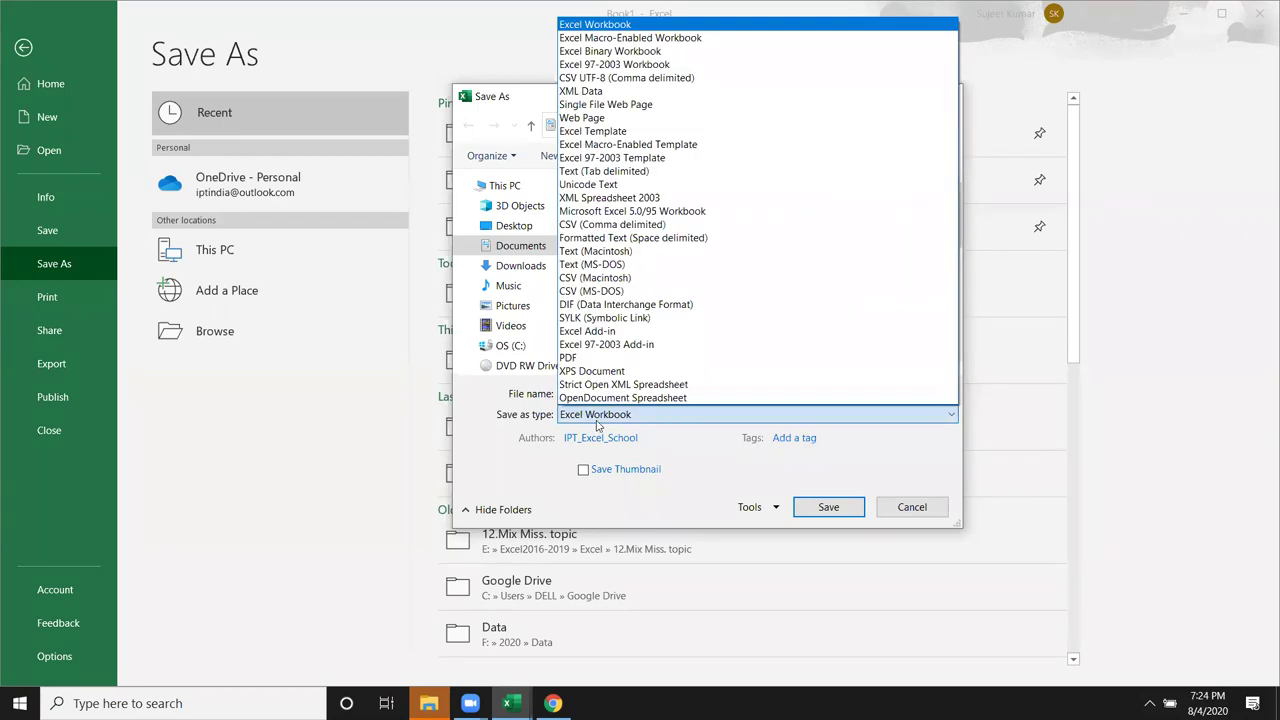
pyautogui.click(638, 40)
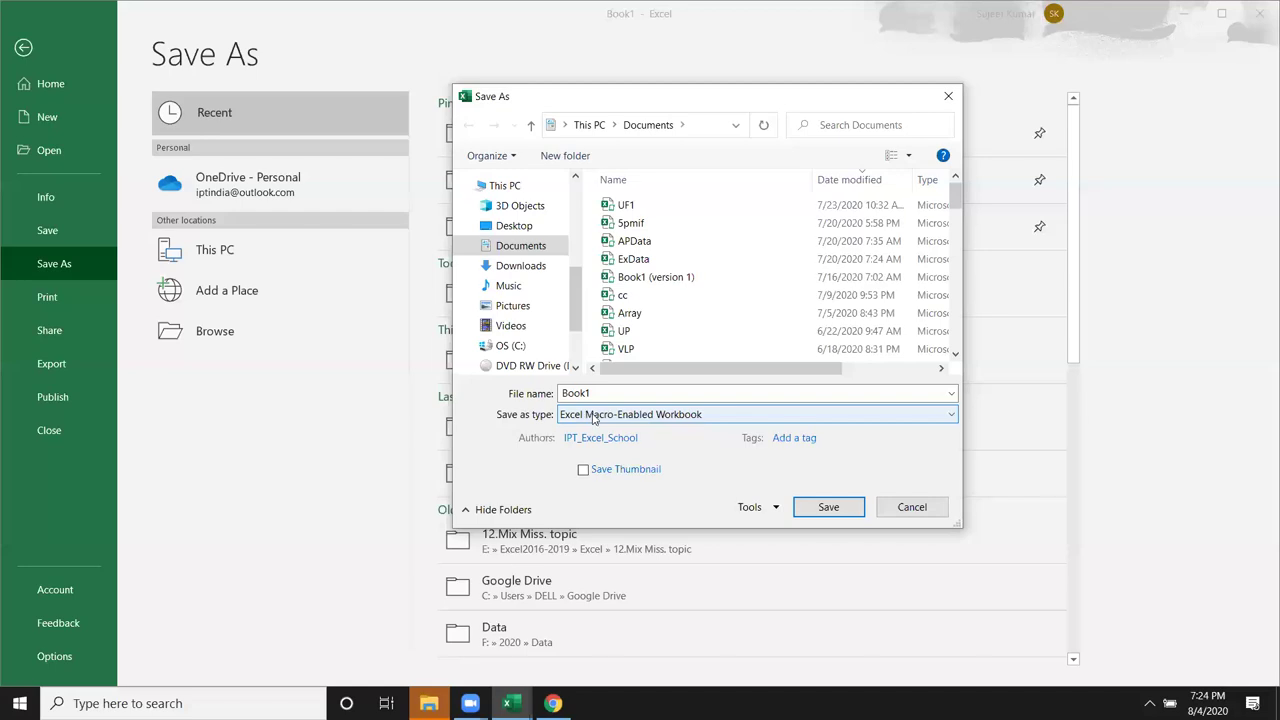
# Step: Close the format list unchanged, cancel Save As without saving Book1, and switch to File Explorer
pyautogui.click(596, 420)
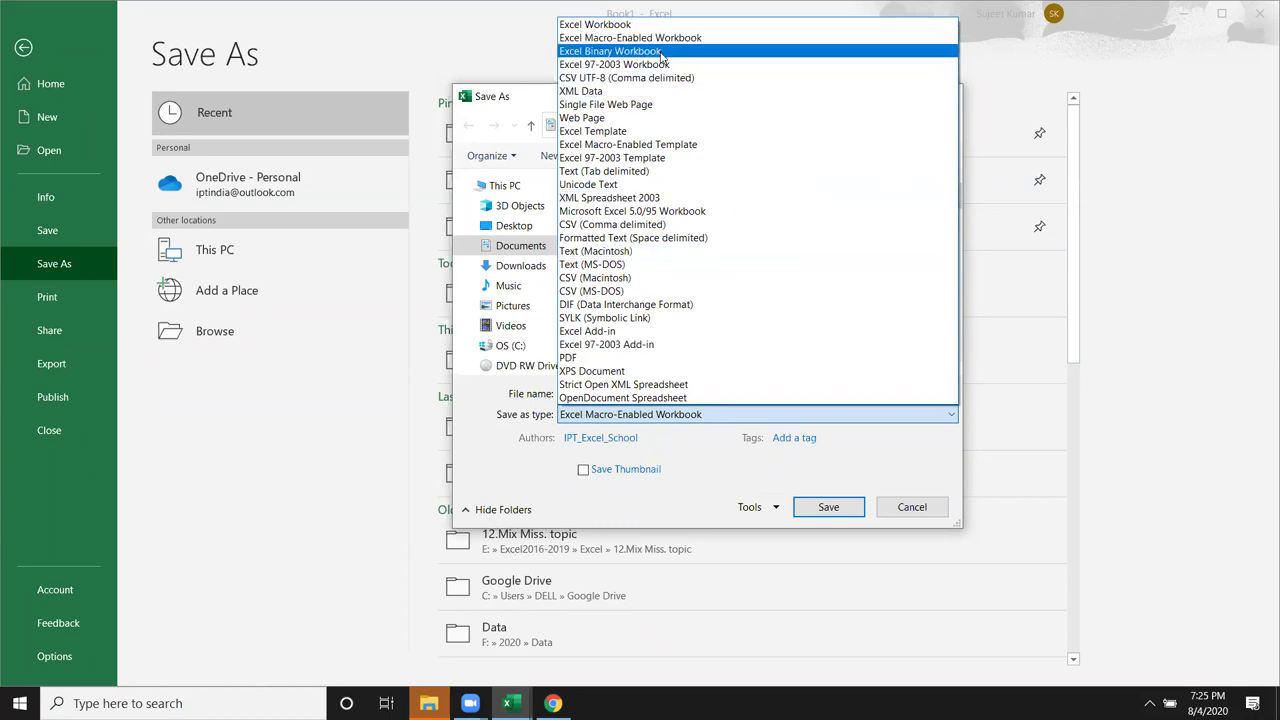
pyautogui.click(937, 516)
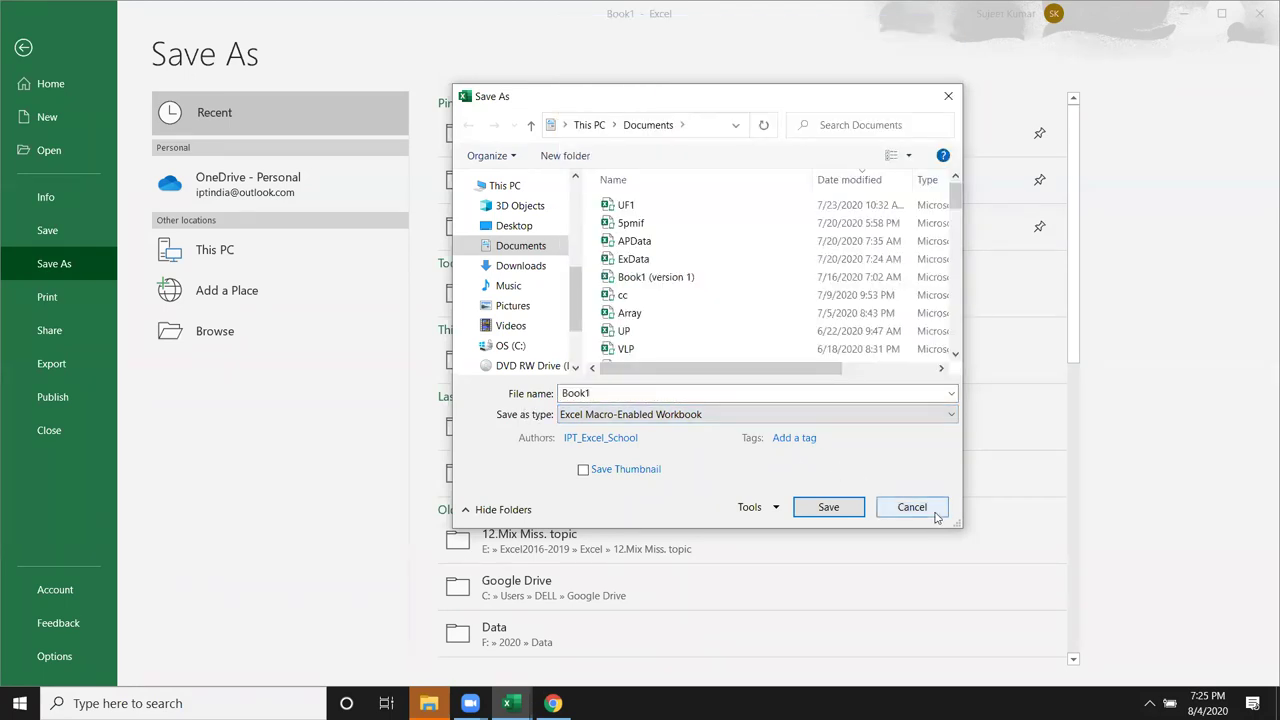
pyautogui.click(940, 514)
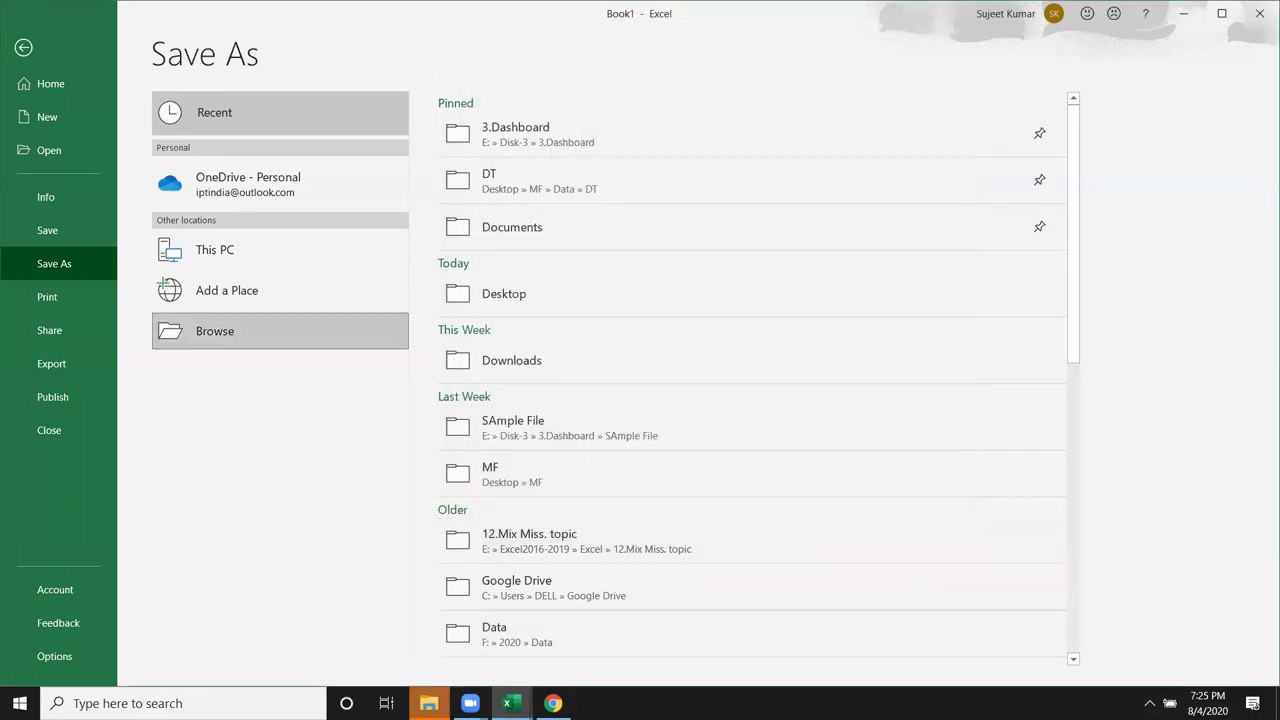
pyautogui.click(428, 703)
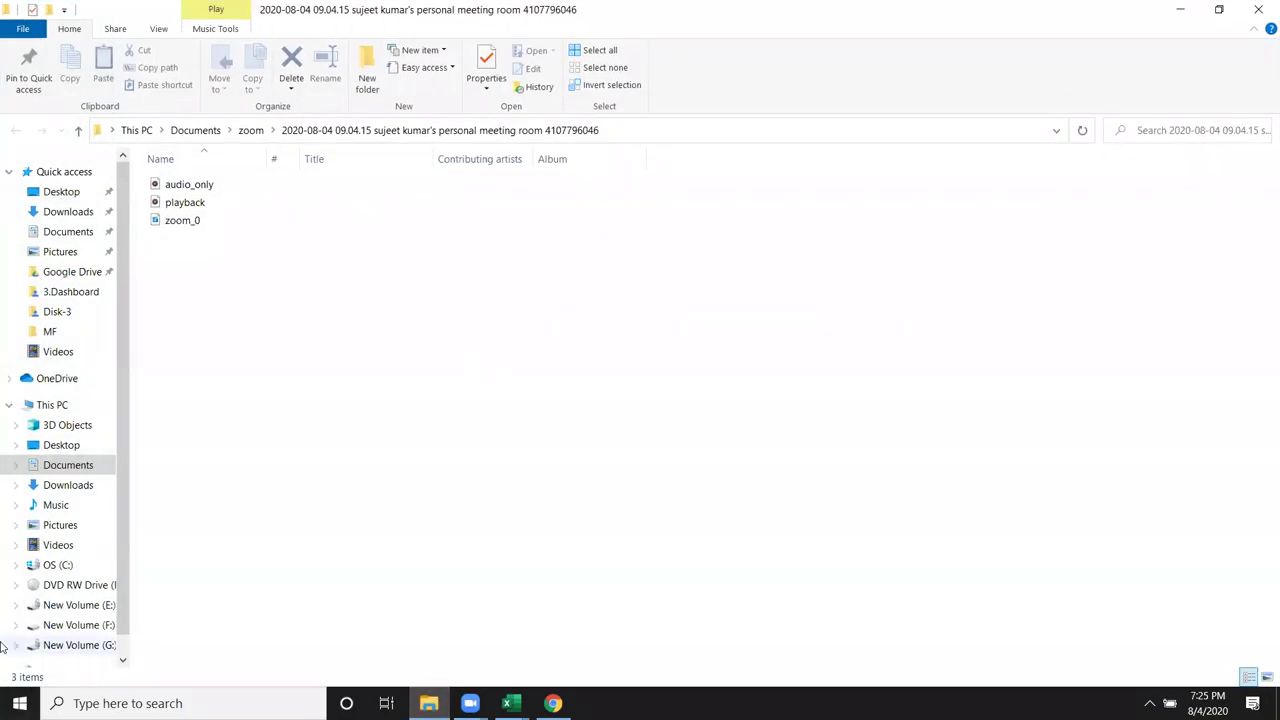
pyautogui.moveTo(68, 231)
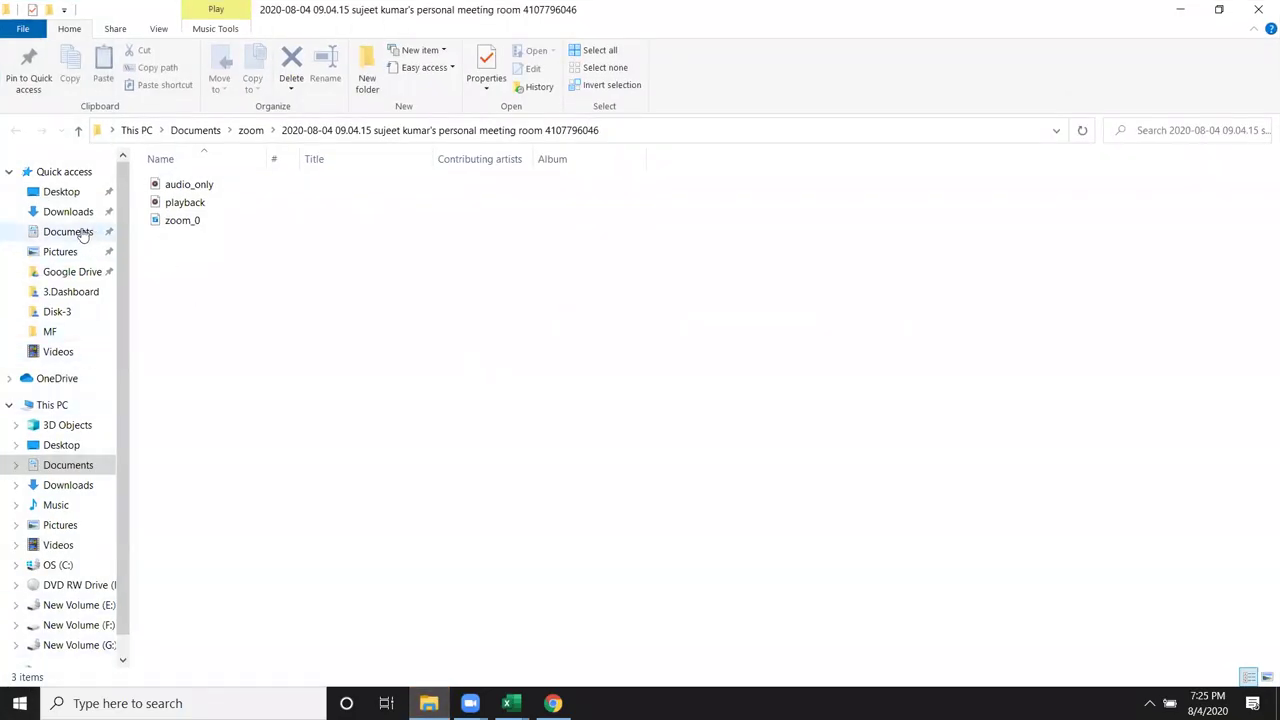
# Step: Open Desktop's MF folder, select and deselect the 2004 workbook and PWV-2 files, then close File Explorer
pyautogui.click(64, 192)
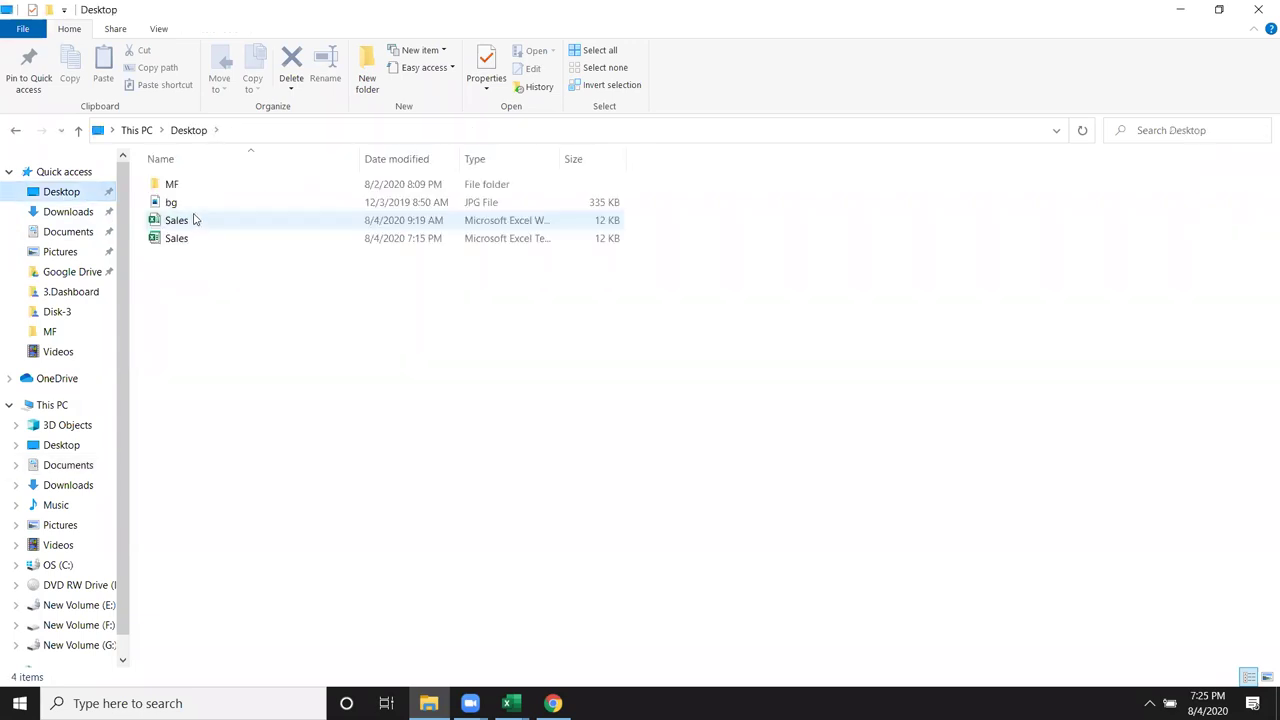
pyautogui.doubleClick(190, 186)
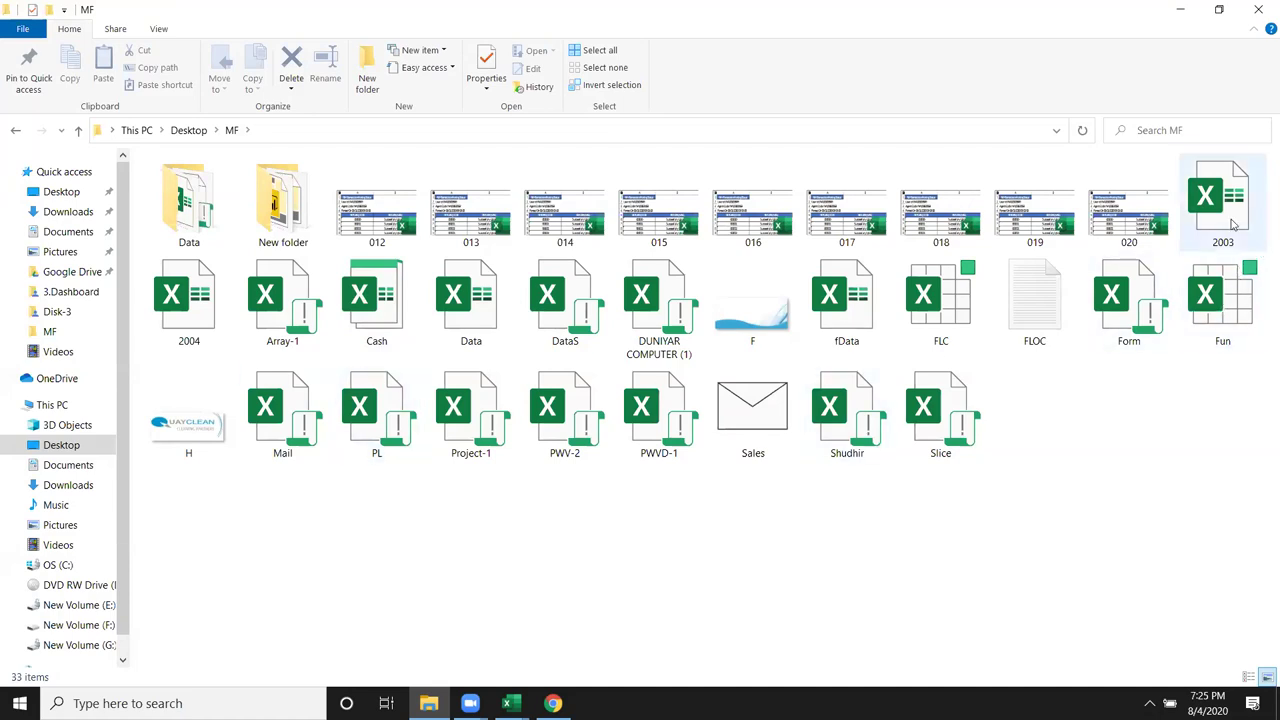
pyautogui.moveTo(145, 266)
pyautogui.mouseDown()
pyautogui.moveTo(156, 308)
pyautogui.moveTo(219, 350)
pyautogui.mouseUp()
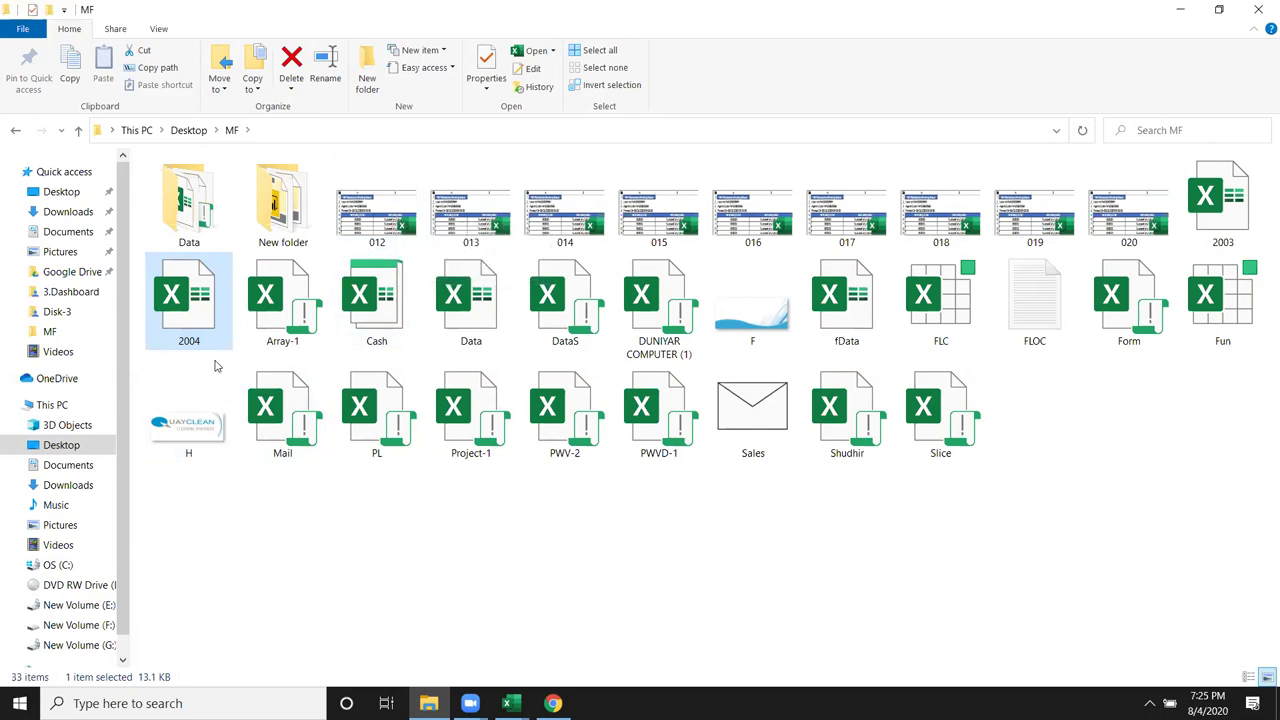
pyautogui.moveTo(189, 300)
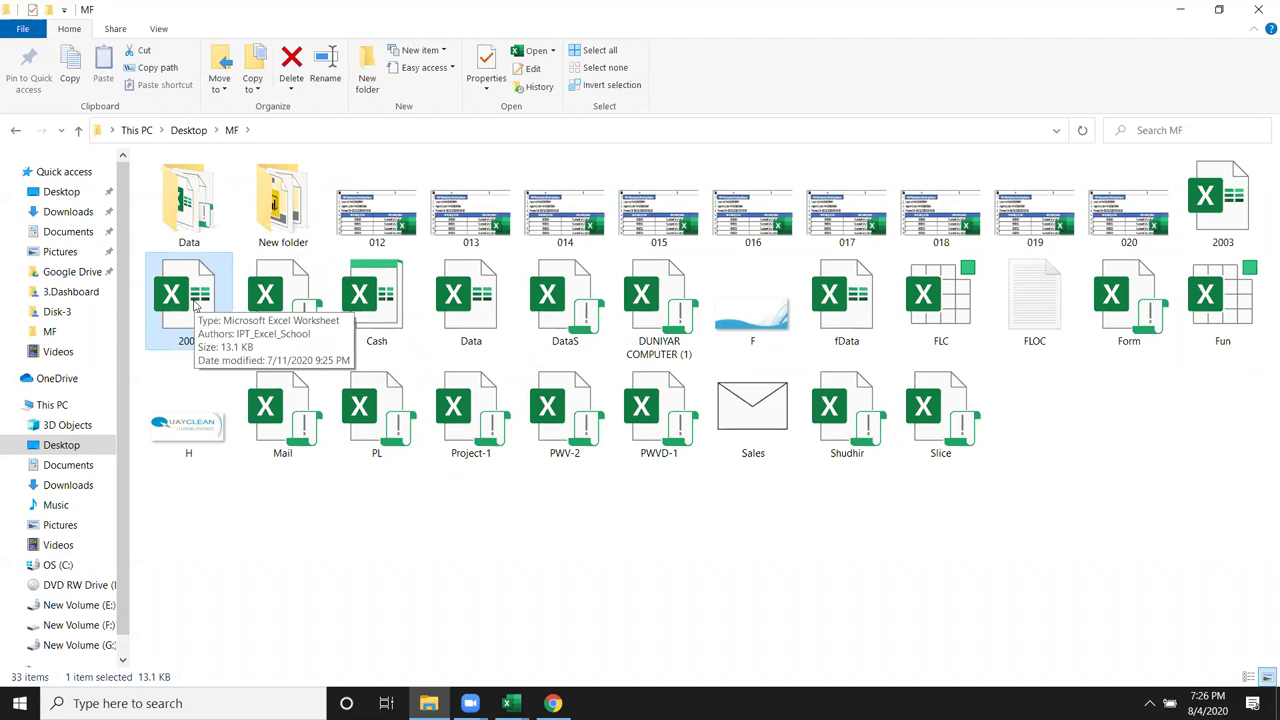
pyautogui.click(697, 551)
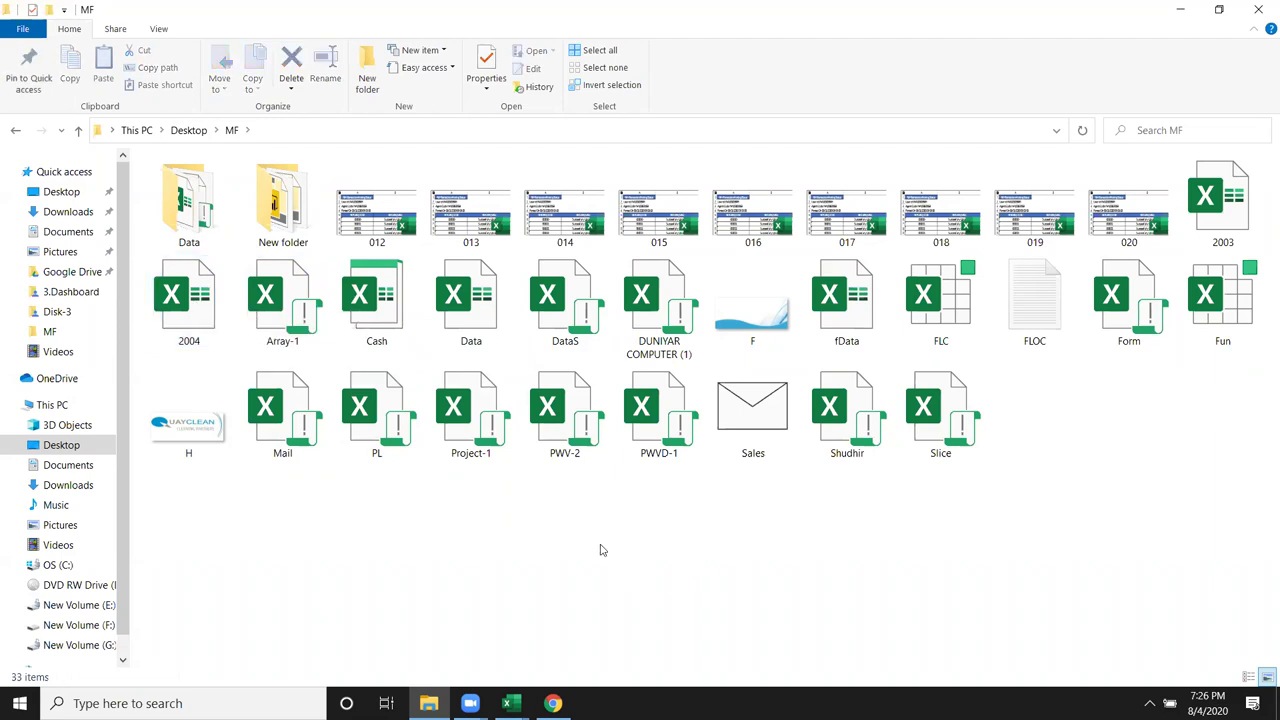
pyautogui.moveTo(601, 479); pyautogui.dragTo(519, 357)
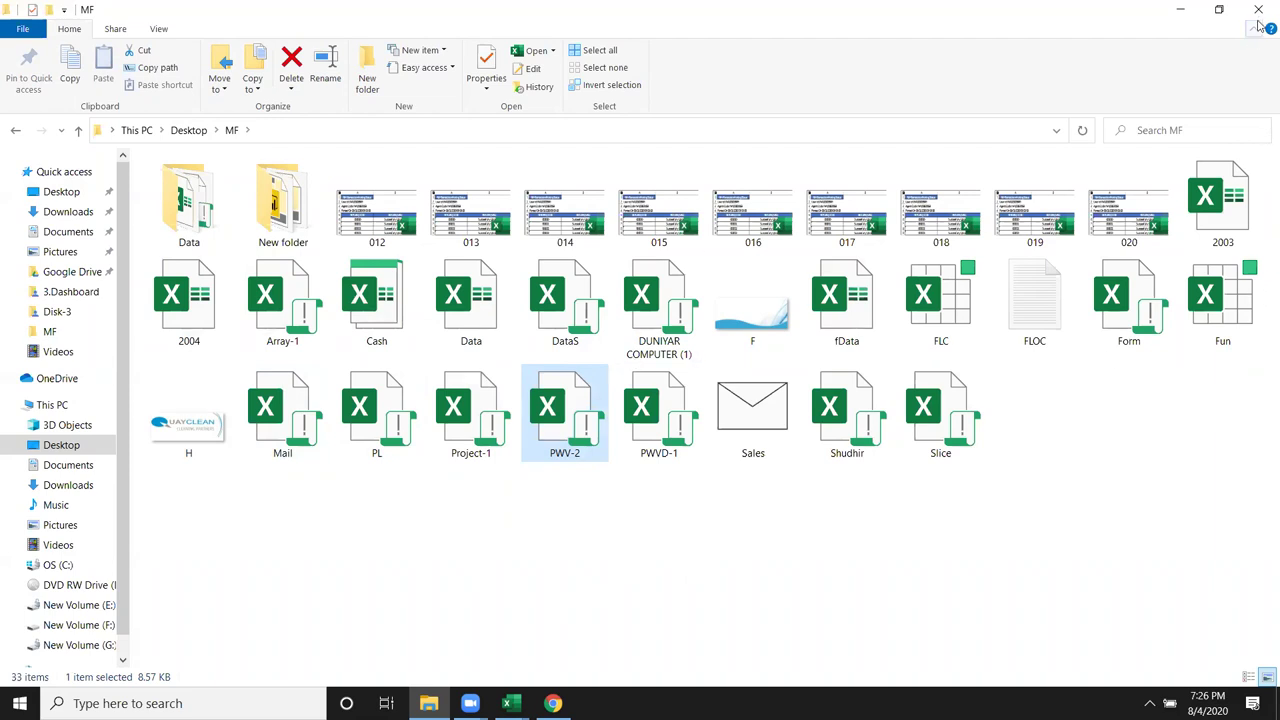
pyautogui.click(1065, 450)
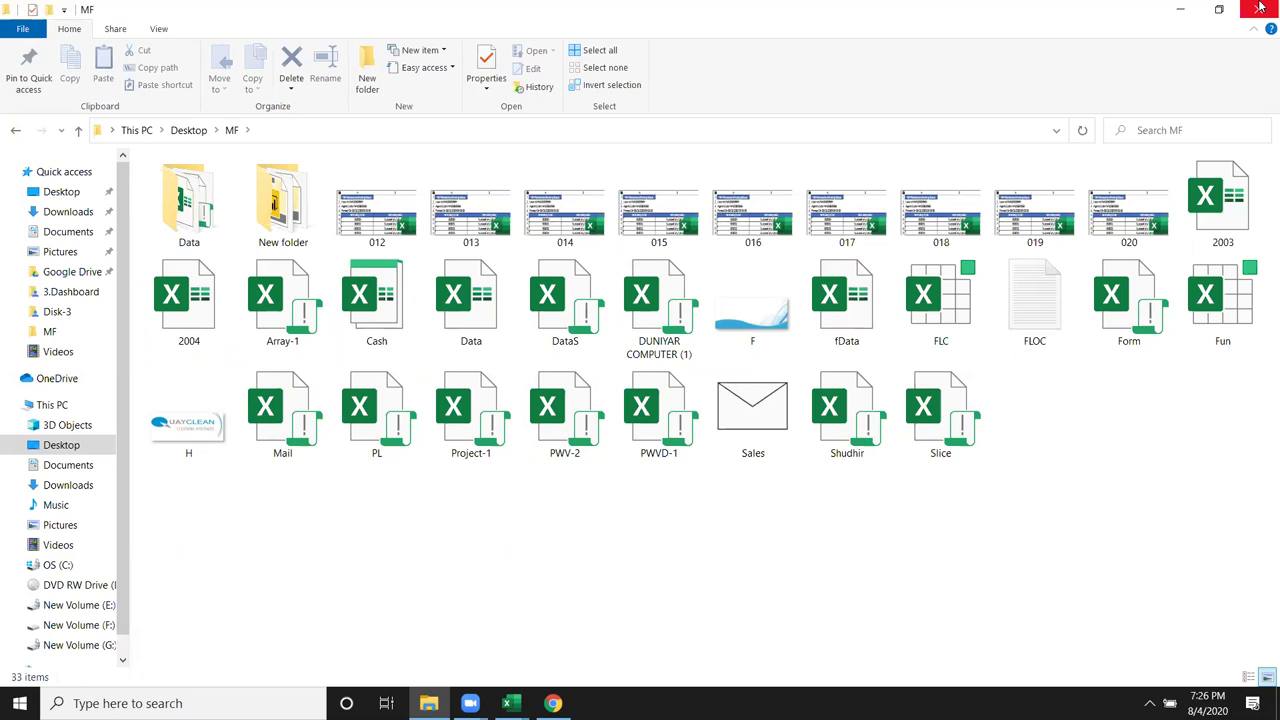
pyautogui.click(1260, 10)
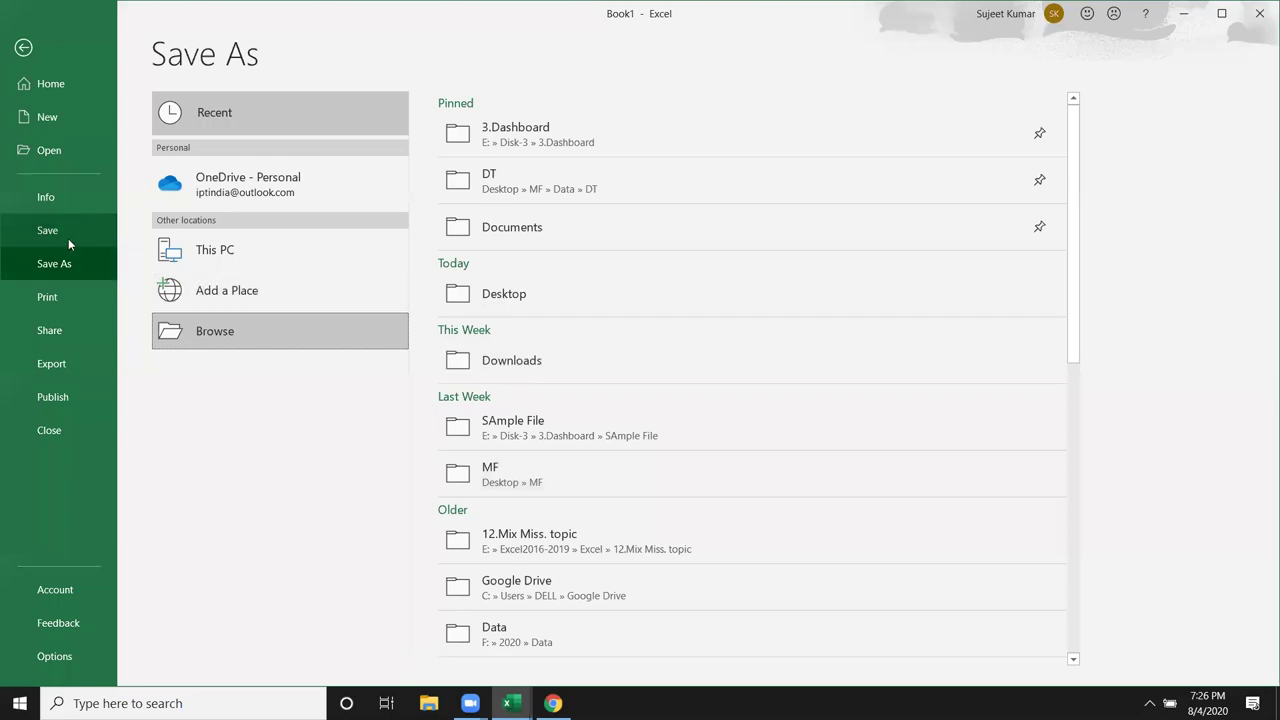
pyautogui.click(52, 304)
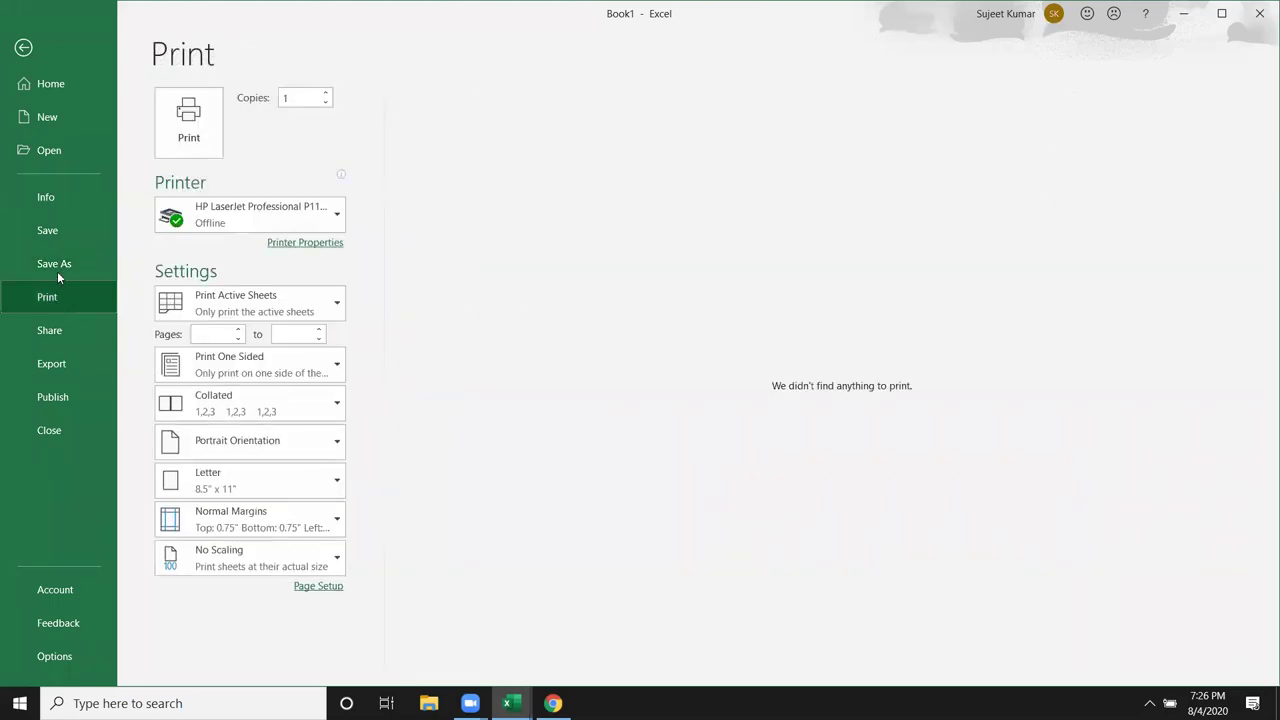
pyautogui.click(57, 271)
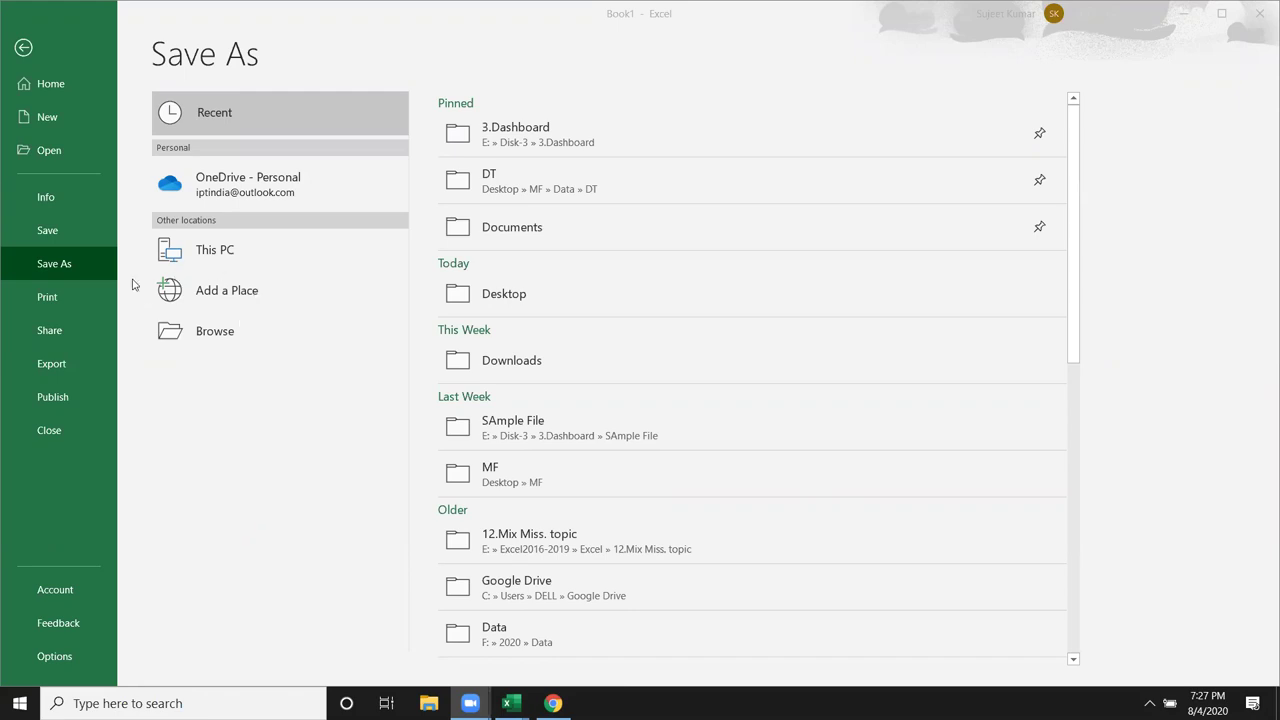
# Step: Review the Add a Place options and close the OneDrive for Business sign-in without adding it
pyautogui.click(230, 303)
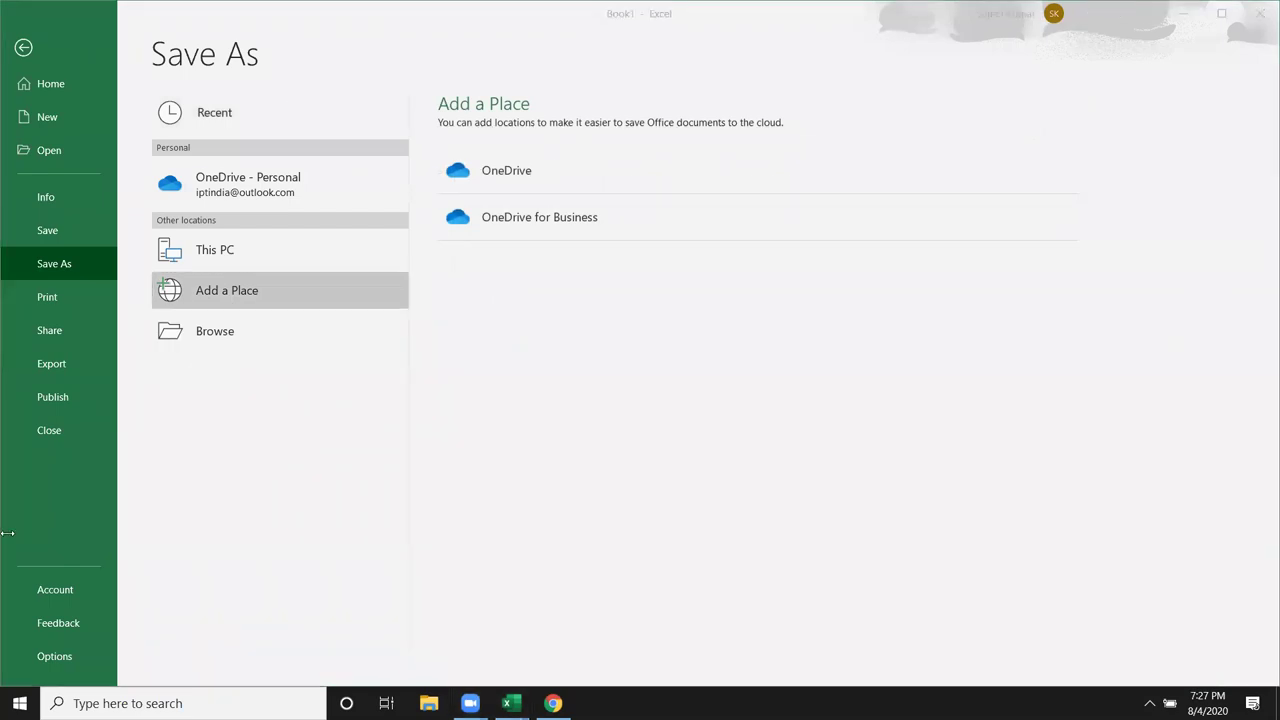
pyautogui.click(816, 414)
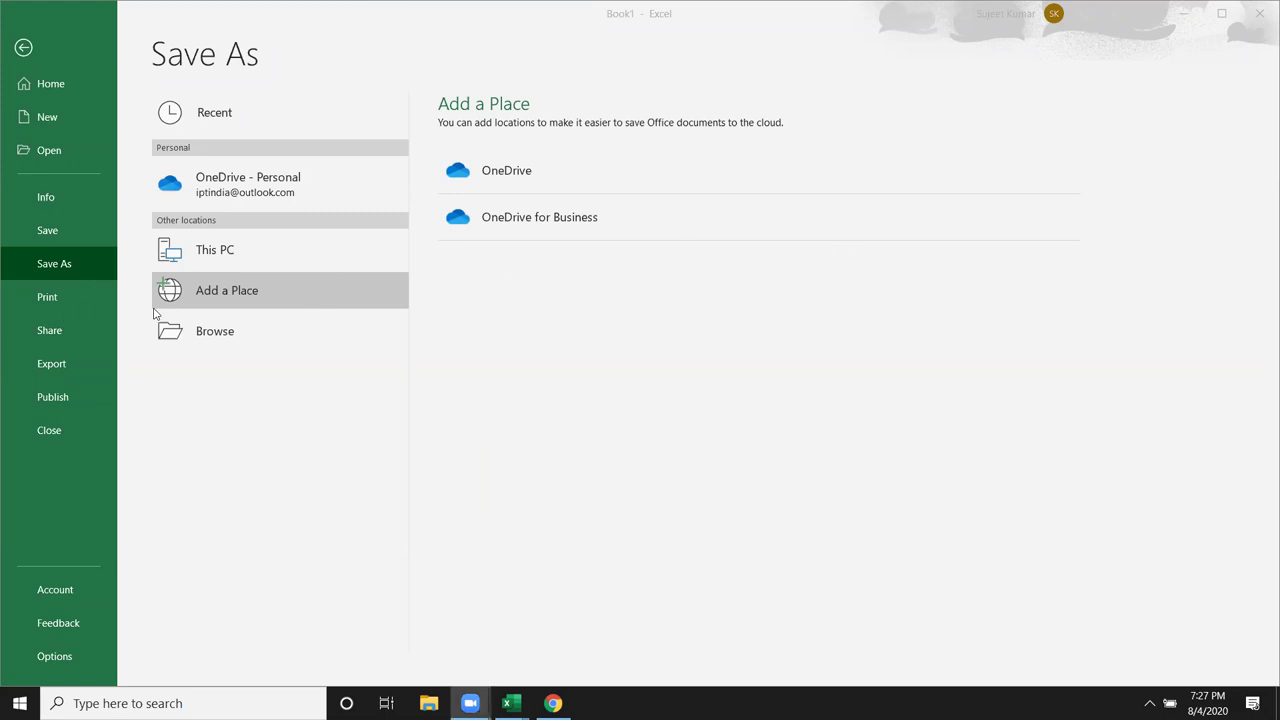
pyautogui.click(495, 235)
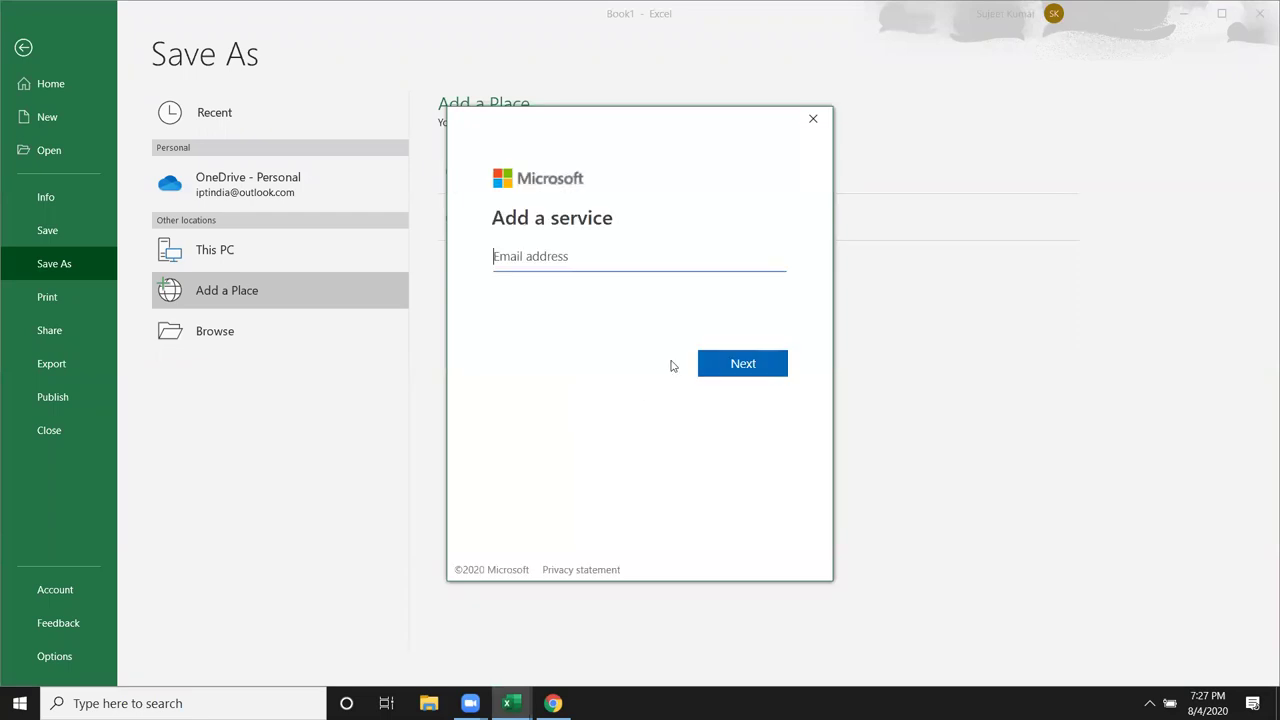
pyautogui.moveTo(501, 262); pyautogui.dragTo(638, 274)
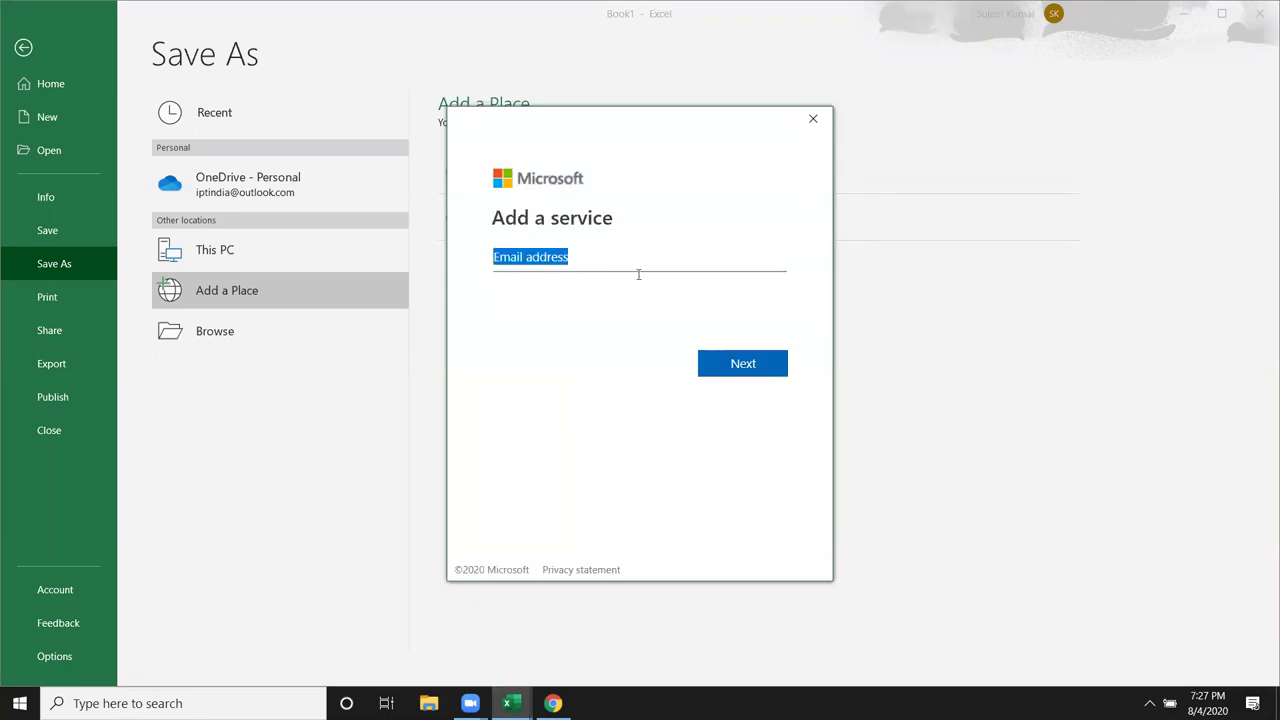
pyautogui.click(813, 118)
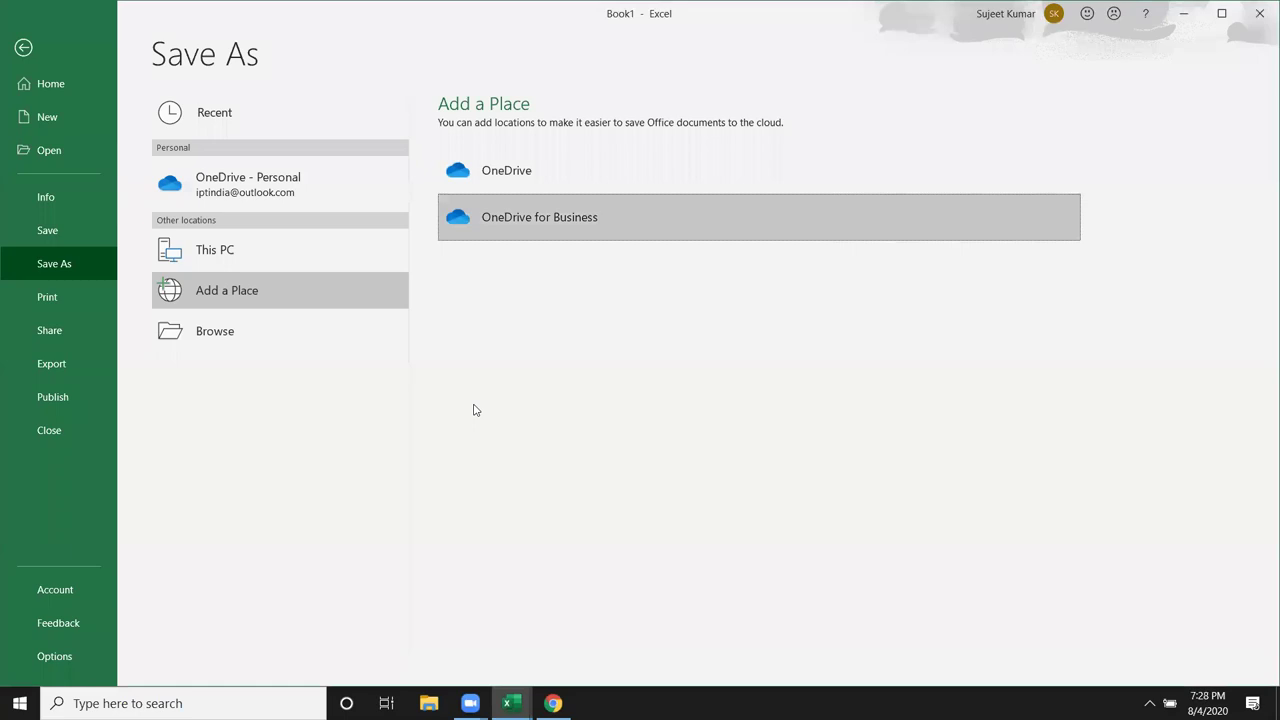
# Step: Open and close the Browse dialog, leave the backstage, and bring up File Explorer
pyautogui.click(205, 334)
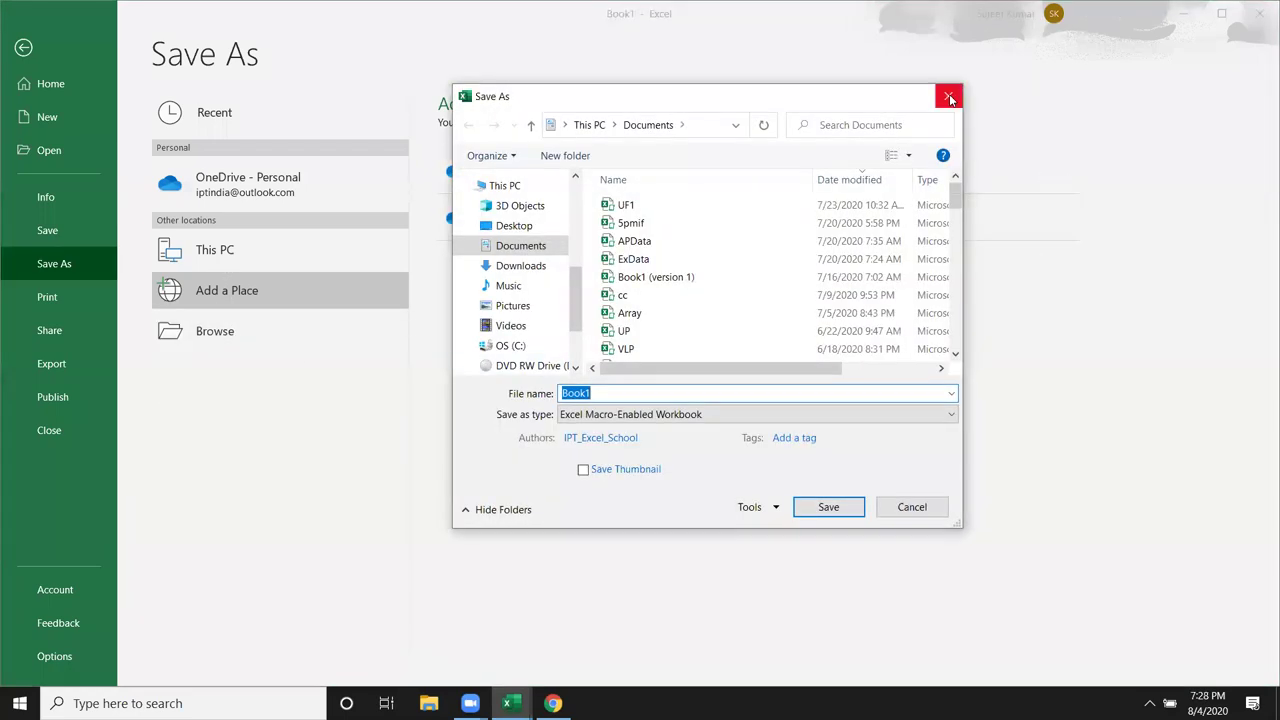
pyautogui.click(952, 100)
pyautogui.press('Escape')
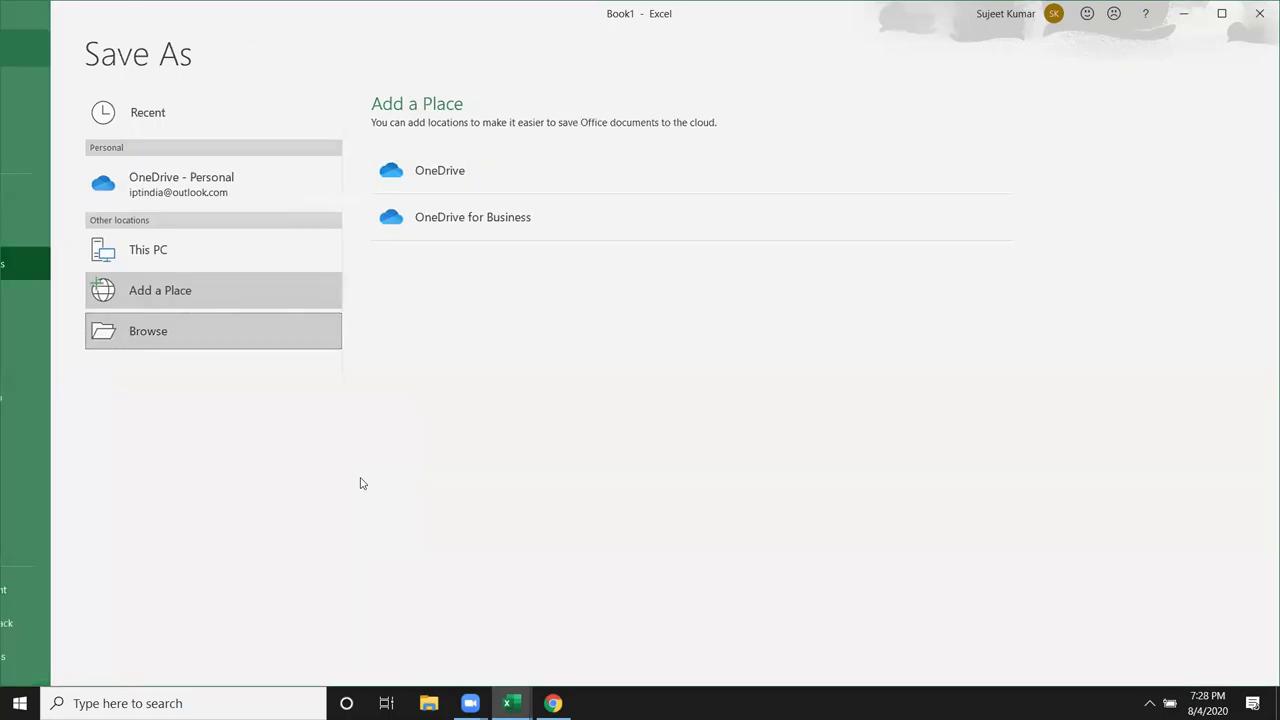
pyautogui.click(428, 703)
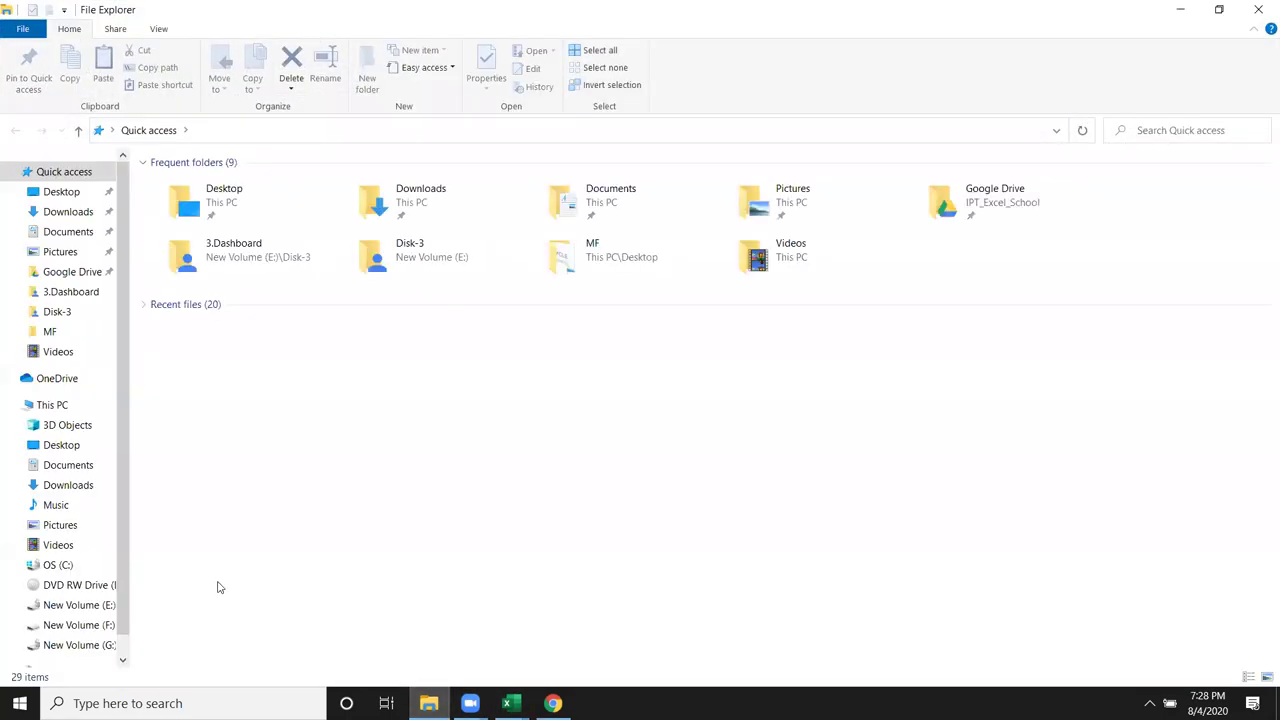
# Step: View the Network location listing the DEV computer, dismiss the shortcut menu, and return to Excel
pyautogui.scroll(-1, 90, 592)
pyautogui.click(55, 638)
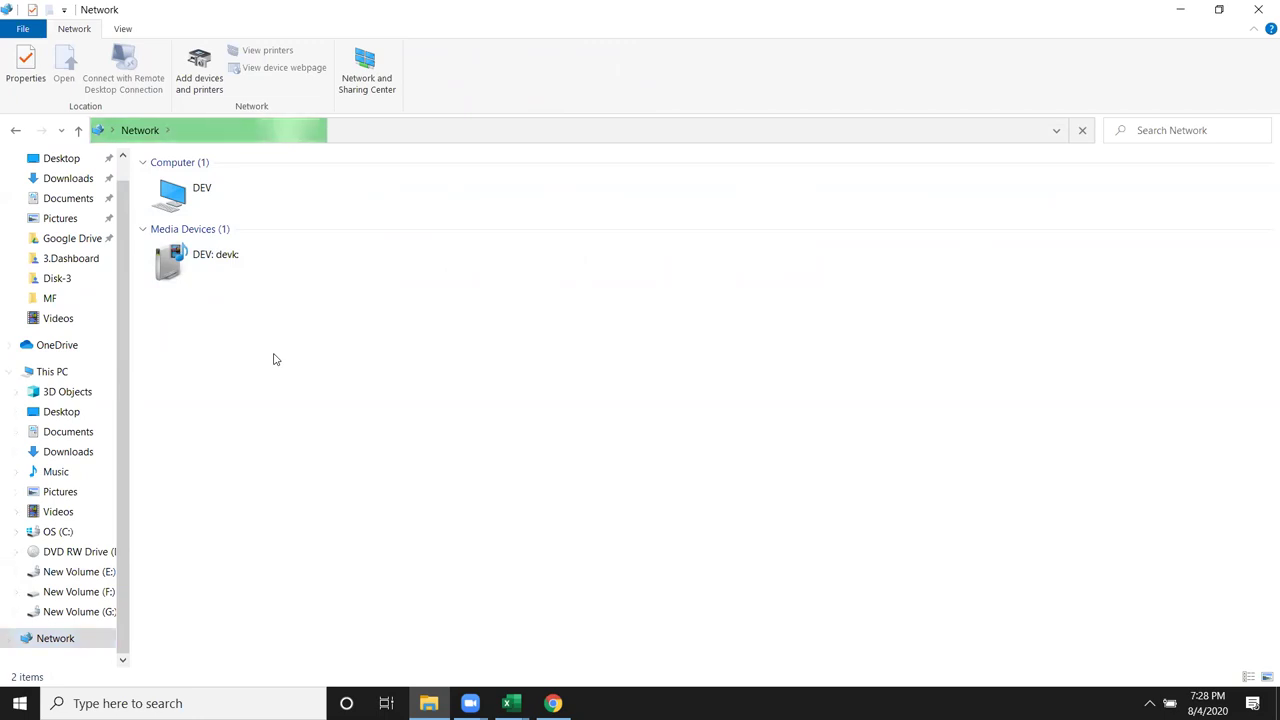
pyautogui.rightClick(507, 319)
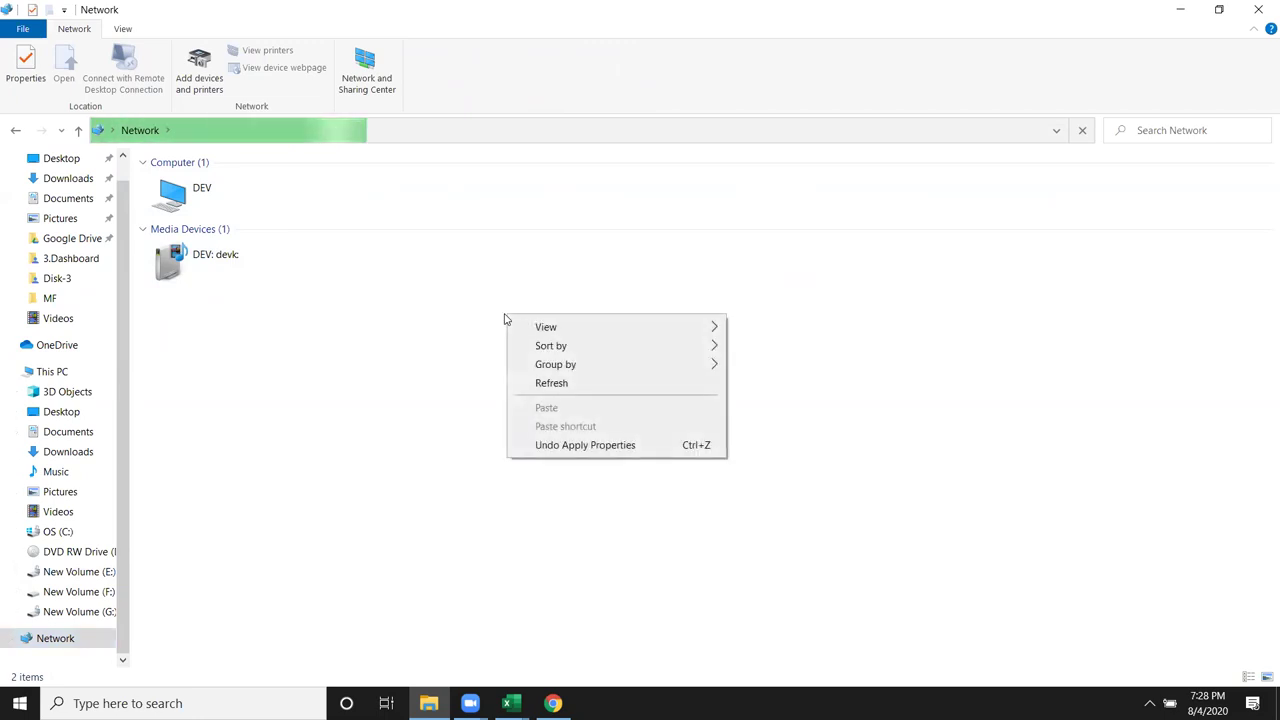
pyautogui.click(390, 315)
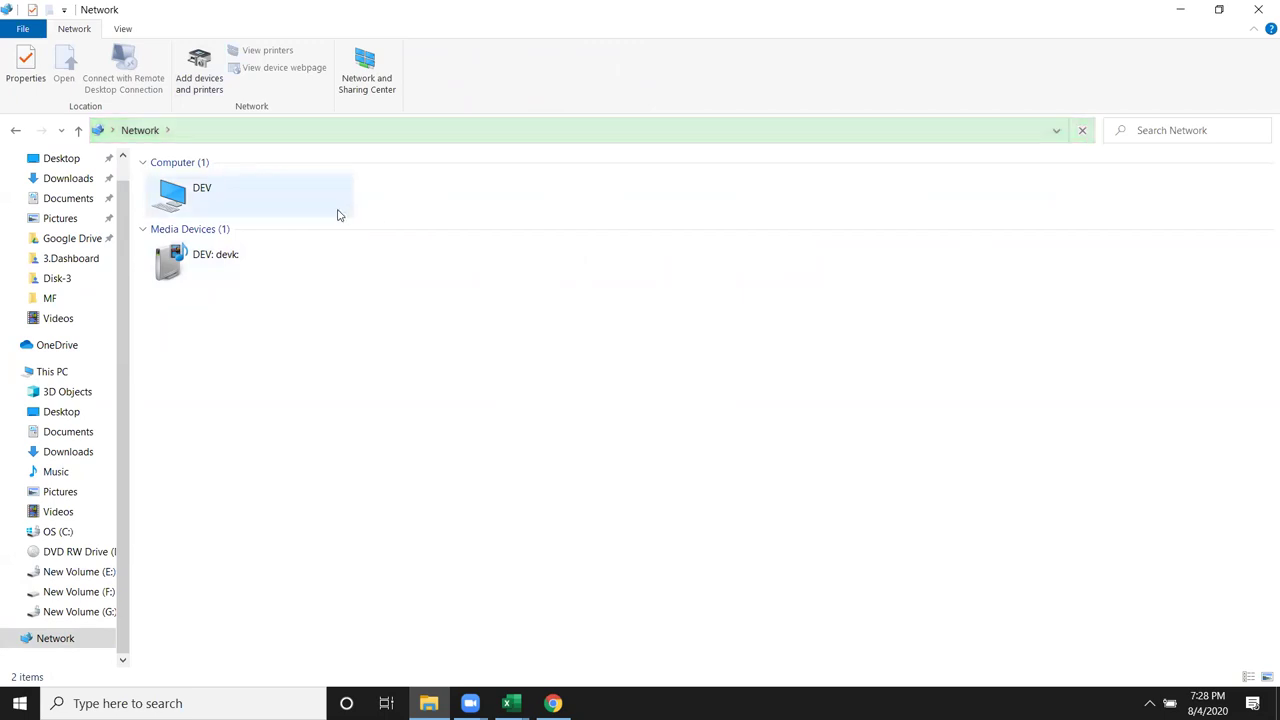
pyautogui.hotkey('alt', 'Tab')
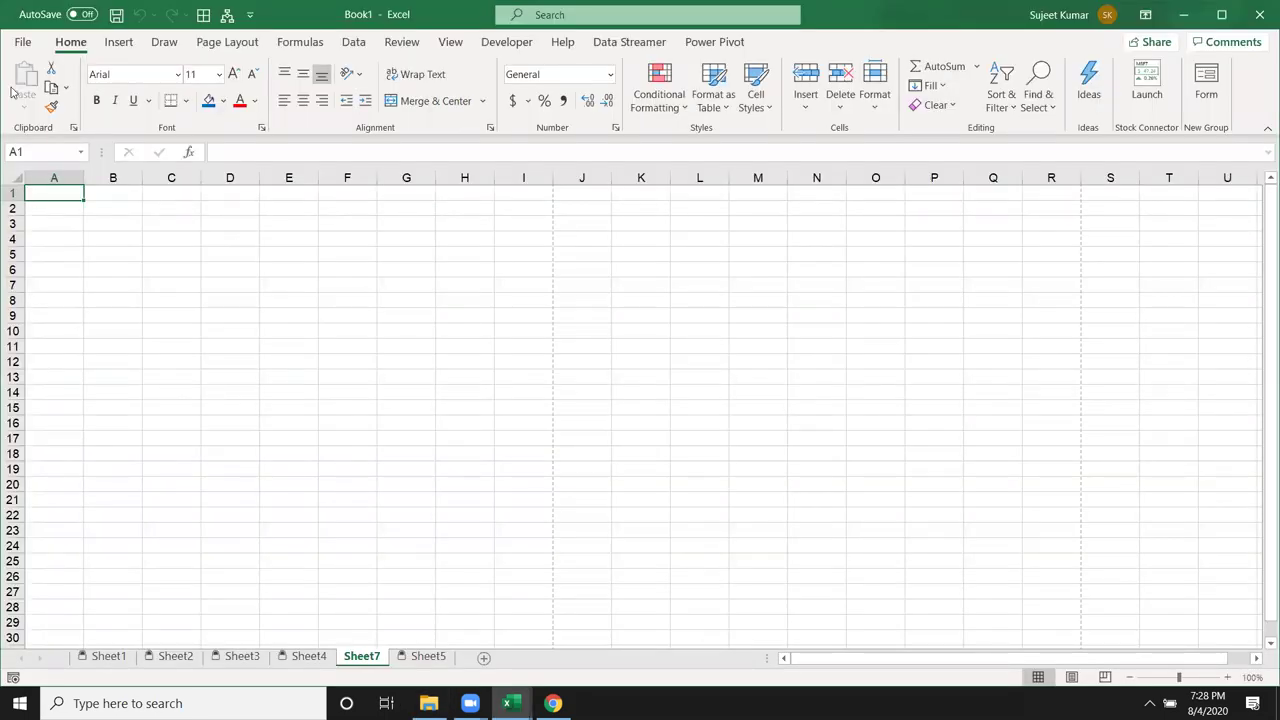
# Step: Glance at the Print page, then select Sales2's data range A8:G16 and print-preview it
pyautogui.click(15, 45)
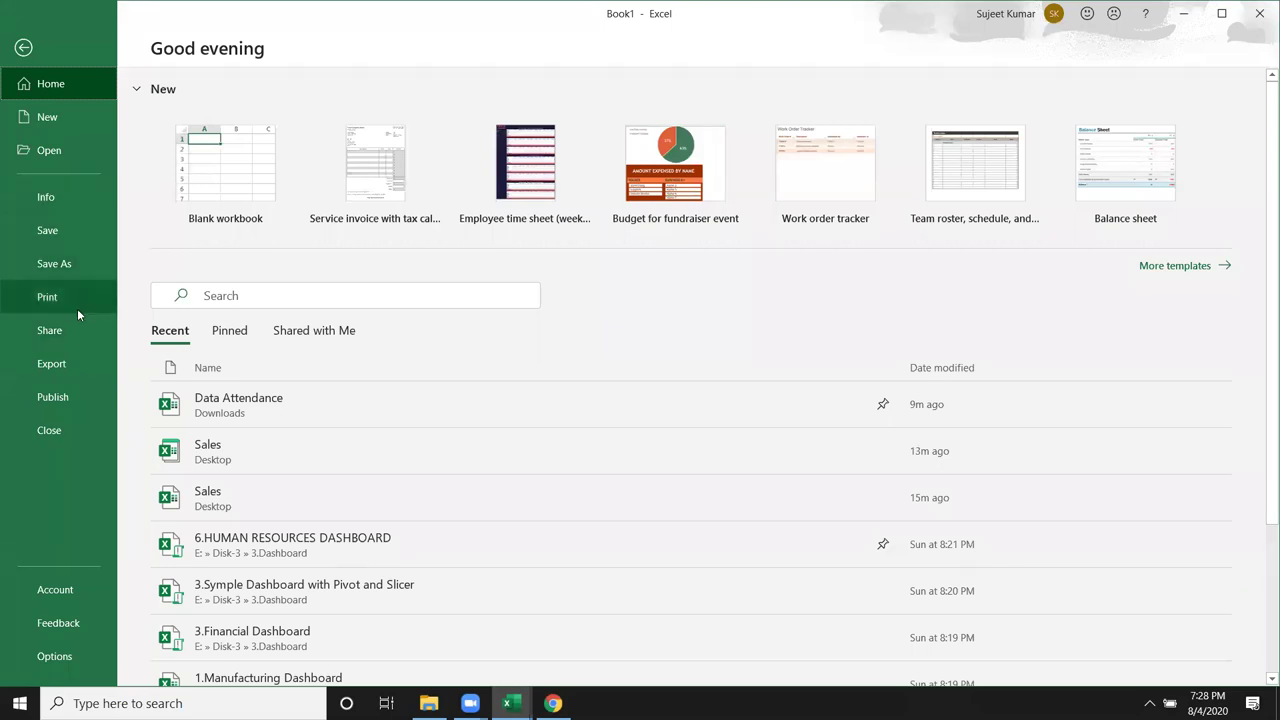
pyautogui.click(77, 309)
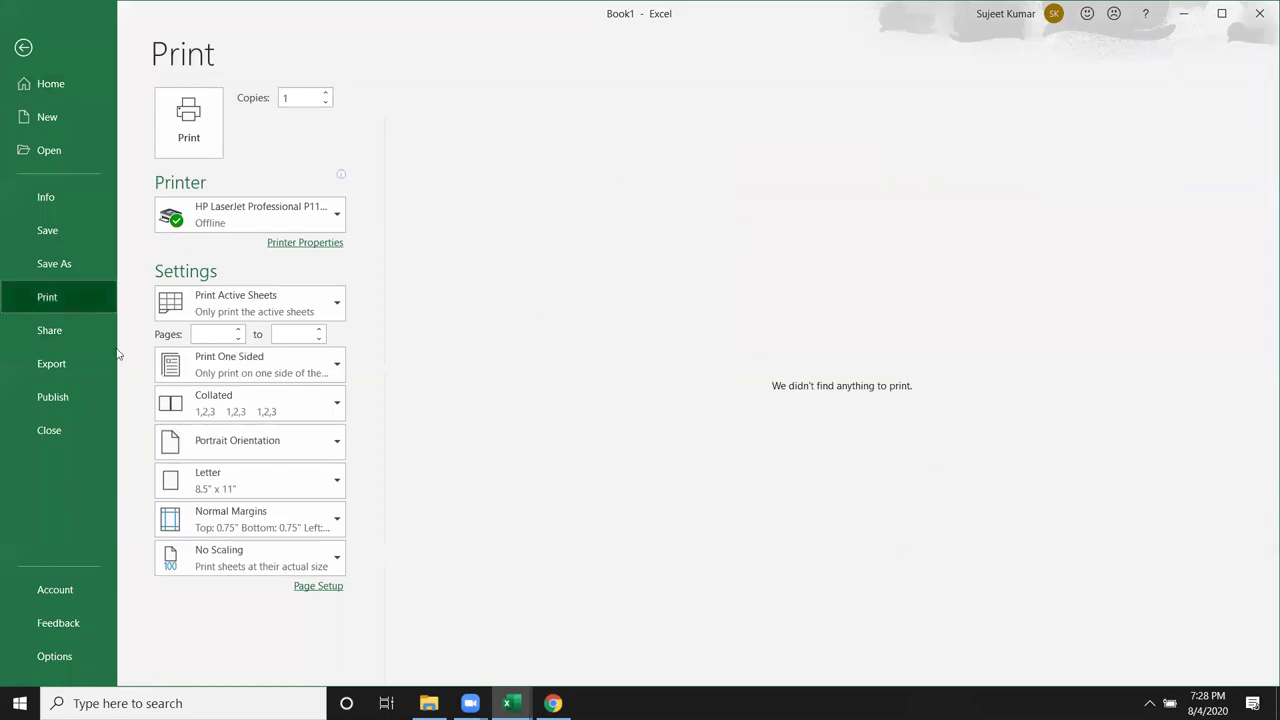
pyautogui.press('Escape')
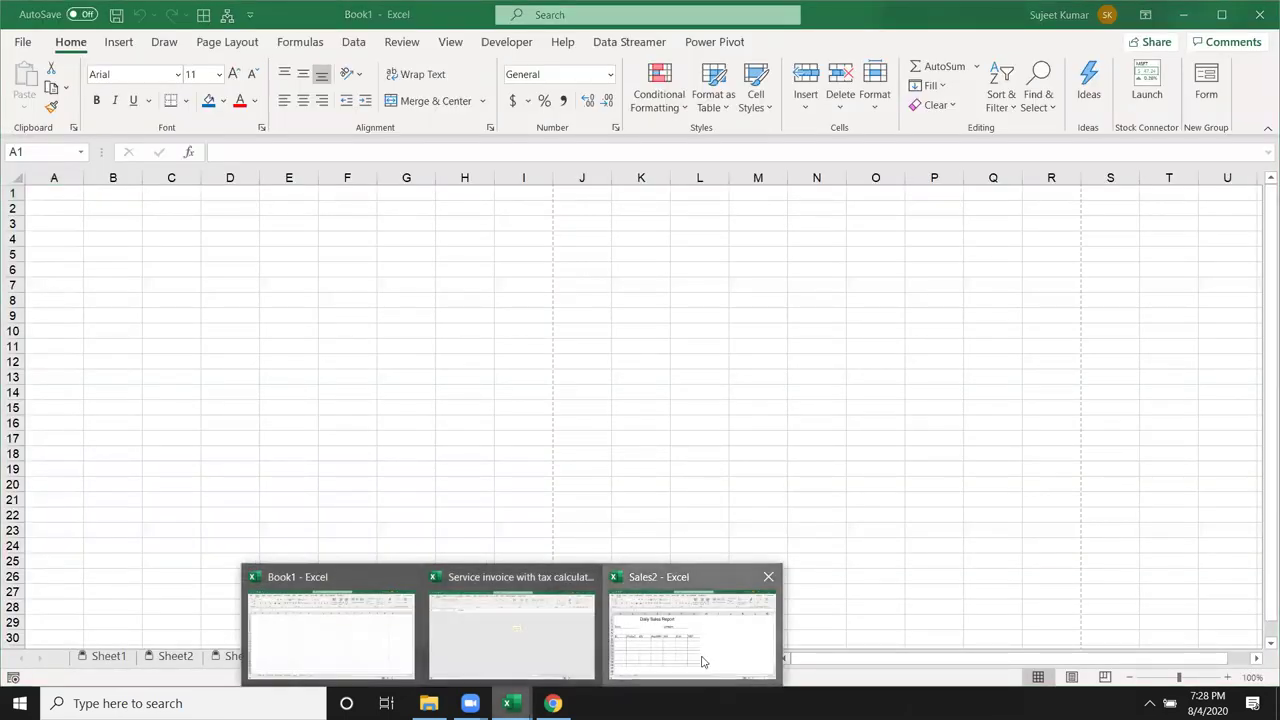
pyautogui.moveTo(511, 703)
pyautogui.click(690, 630)
pyautogui.hotkey('ctrl', 'a')
pyautogui.hotkey('ctrl', 'p')
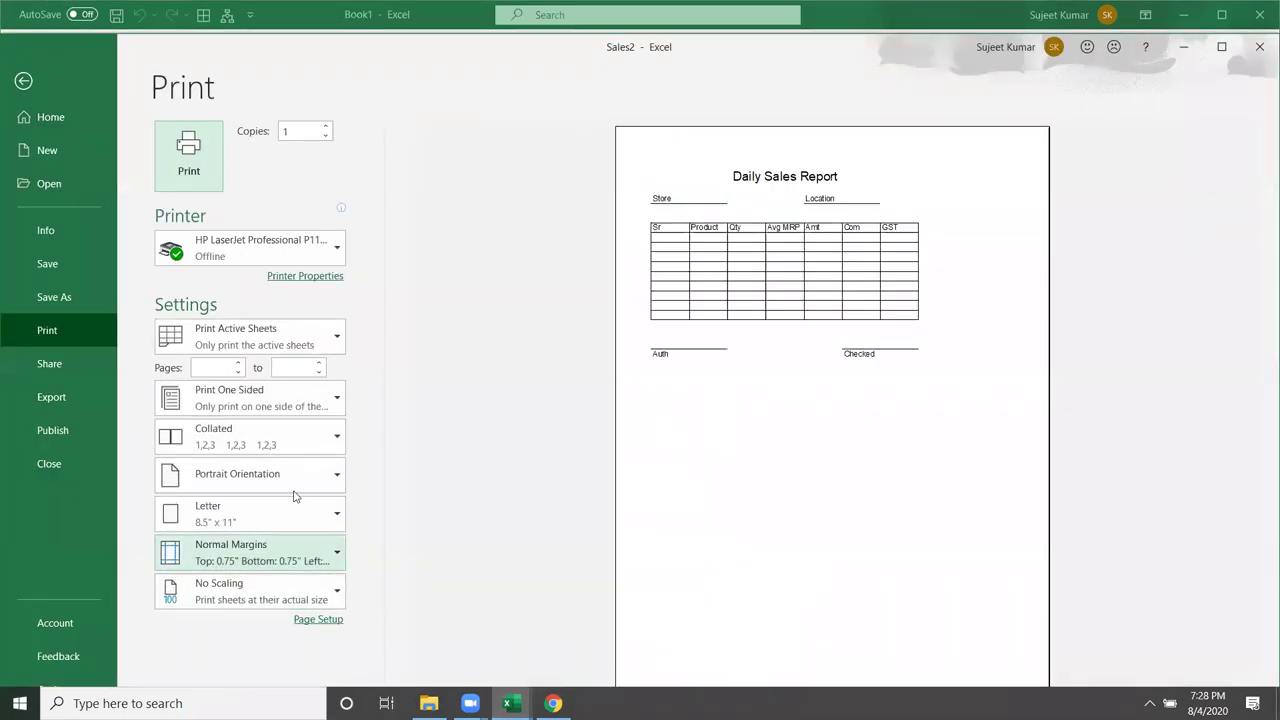
# Step: Switch to the Service invoice with tax calculations1 workbook and select cell B12
pyautogui.click(510, 703)
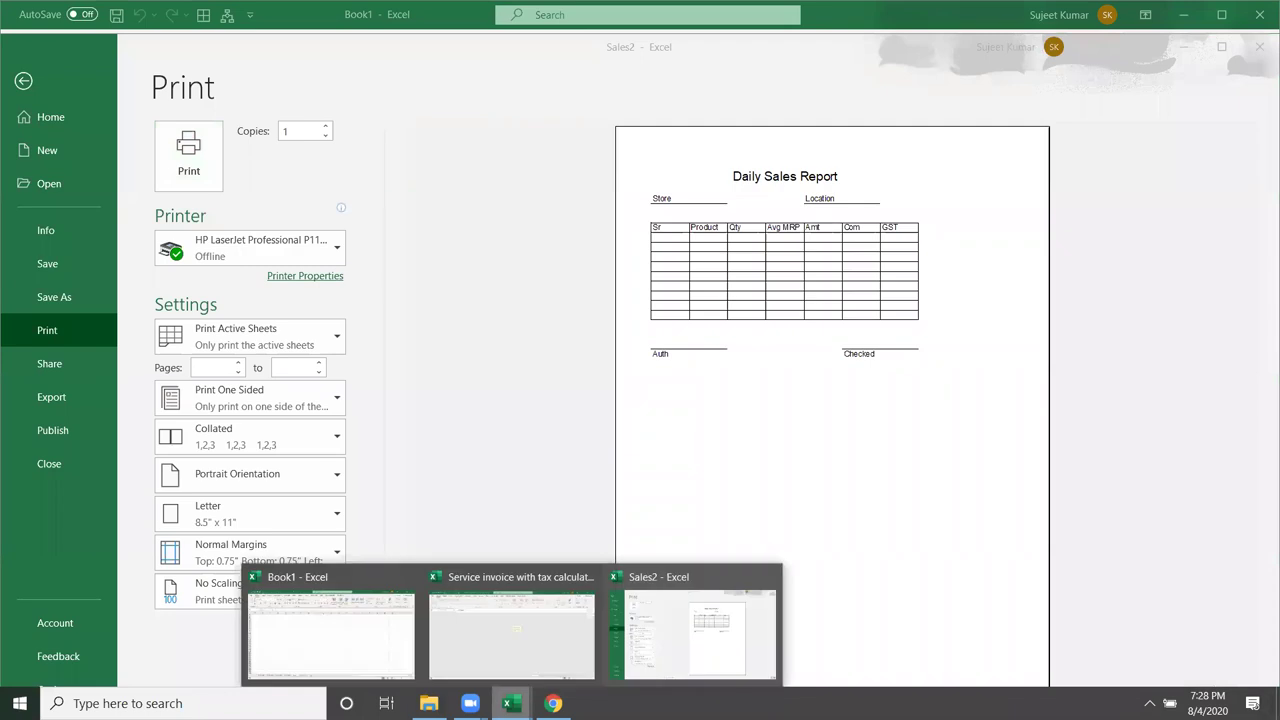
pyautogui.click(486, 658)
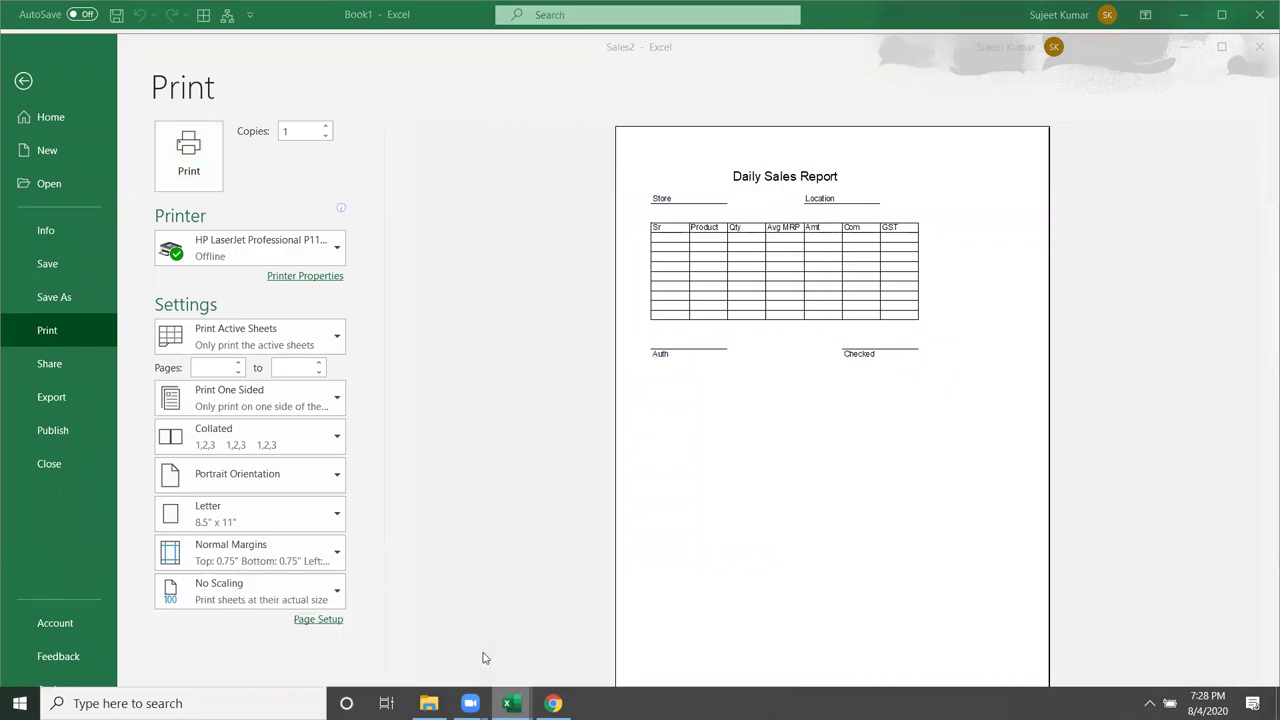
pyautogui.click(320, 489)
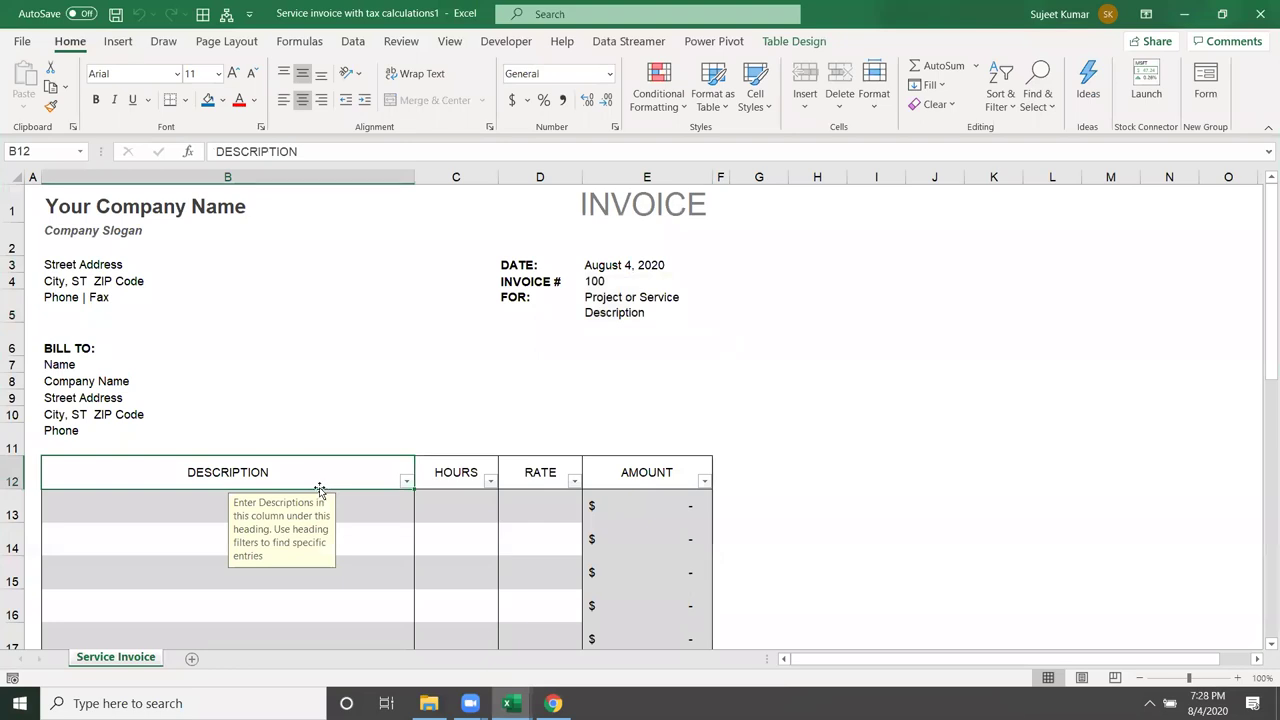
# Step: Select cell B7, print-preview the invoice, and check the Copies box and available printers
pyautogui.click(284, 368)
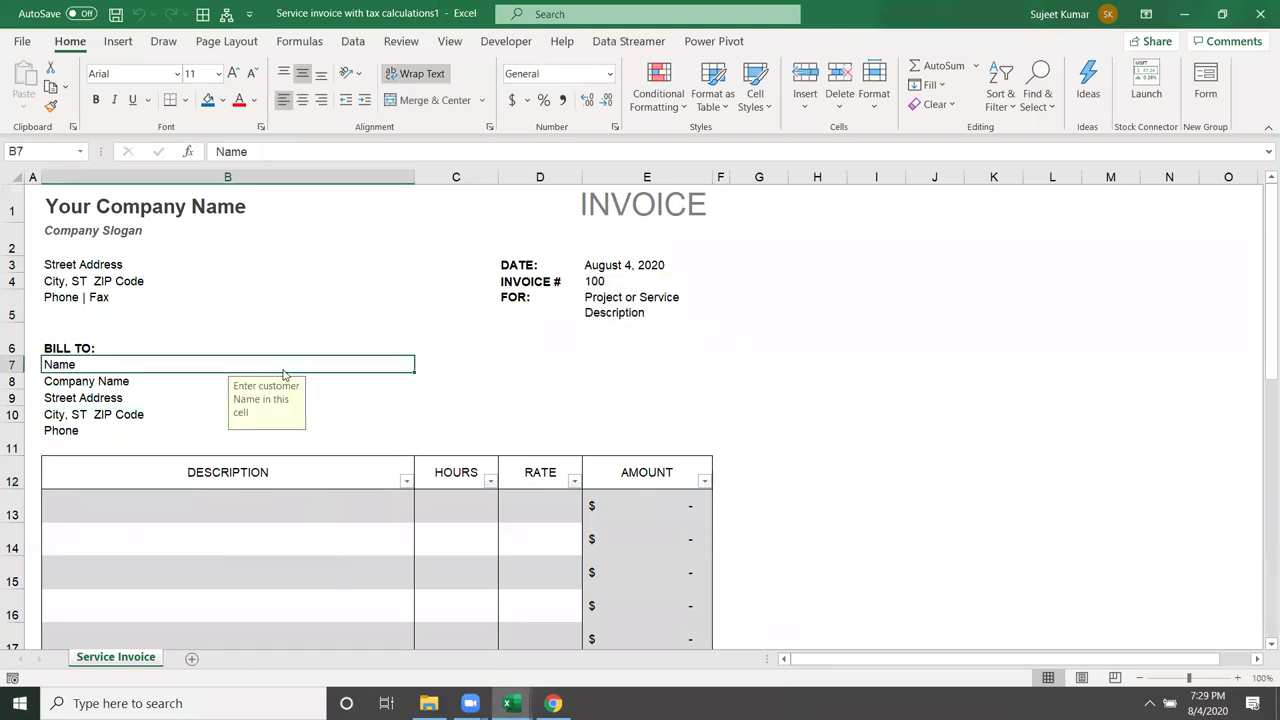
pyautogui.hotkey('ctrl', 'p')
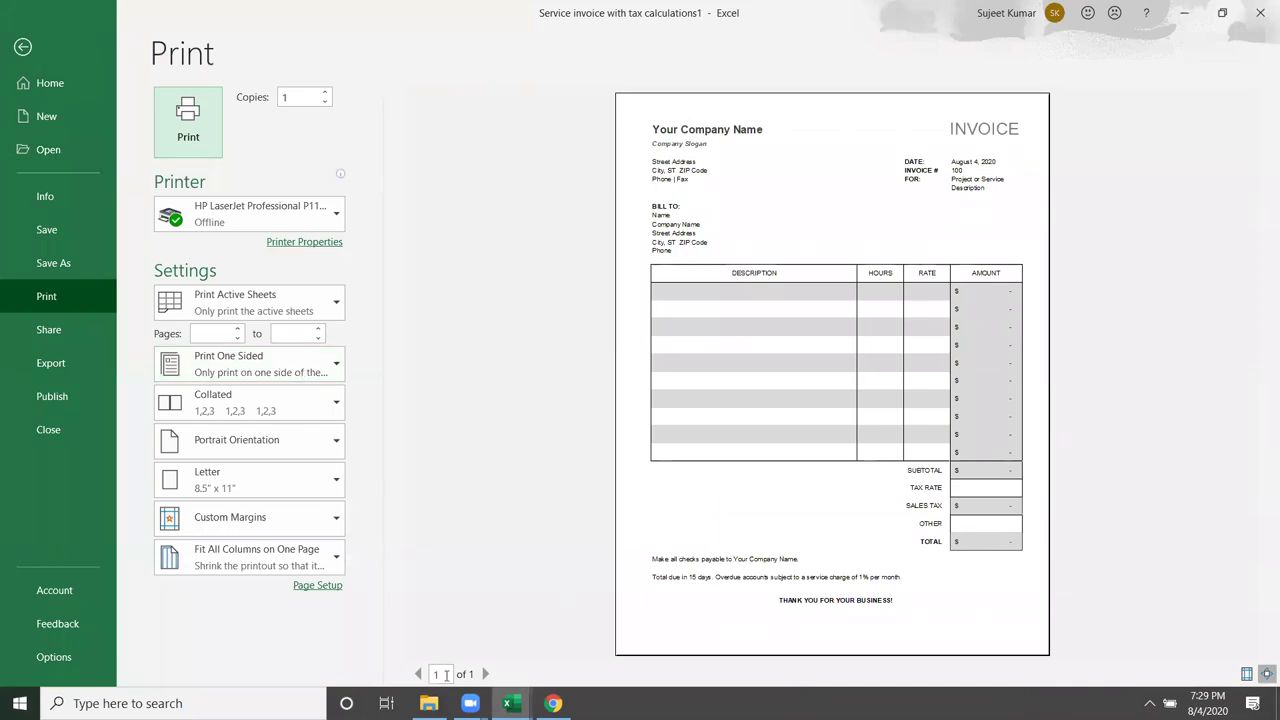
pyautogui.click(468, 674)
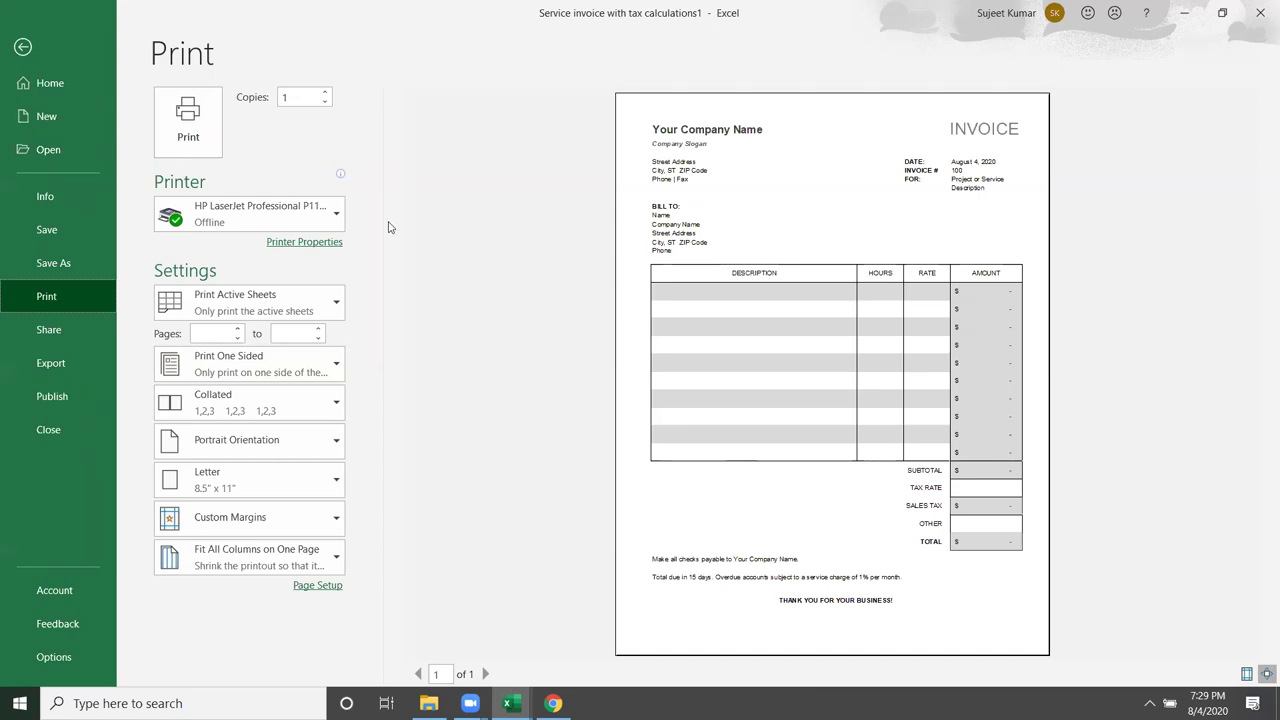
pyautogui.click(316, 94)
pyautogui.click(300, 222)
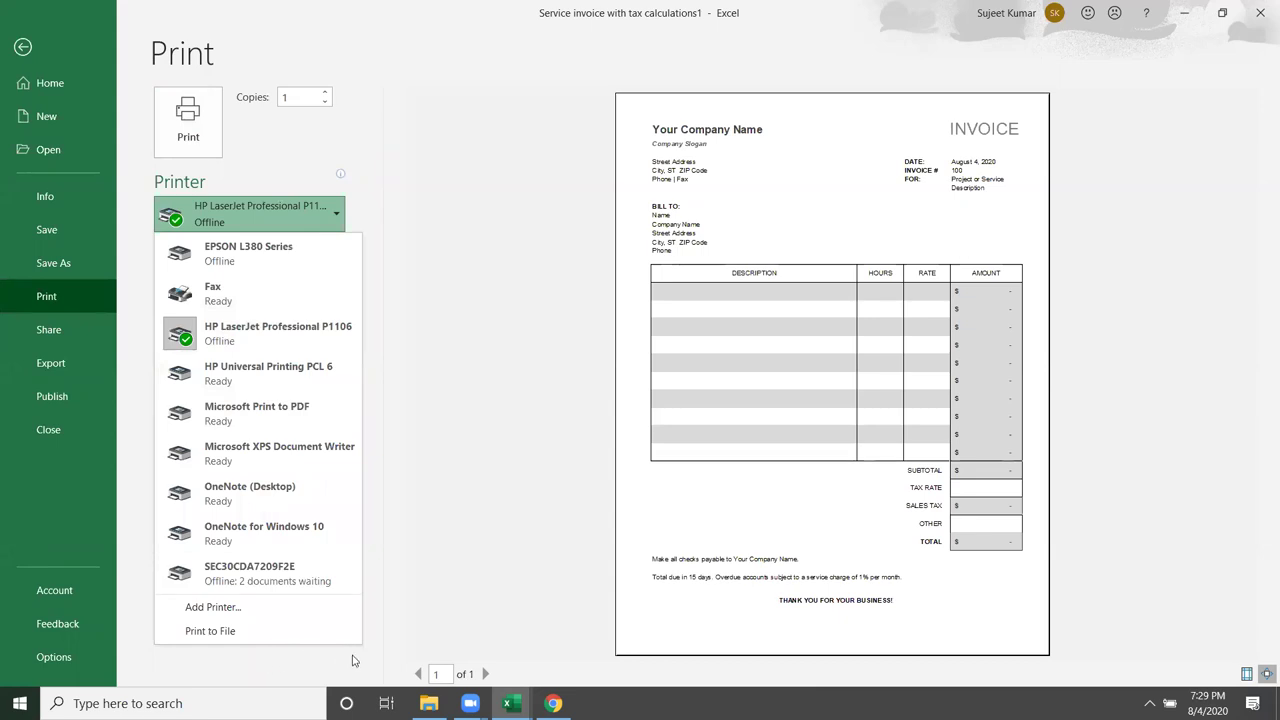
pyautogui.moveTo(257, 413)
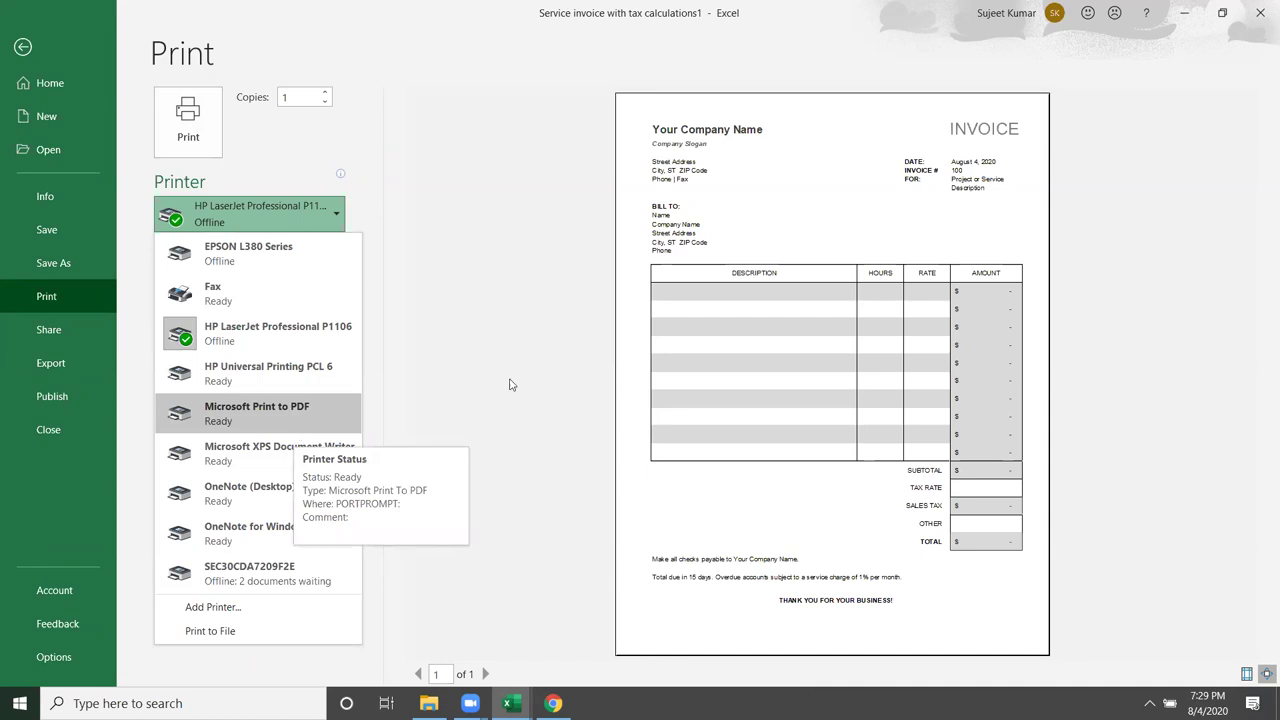
# Step: Open HP LaserJet P1106 properties, view Finishing and Effects, and keep the watermark at (none)
pyautogui.click(467, 373)
pyautogui.click(327, 252)
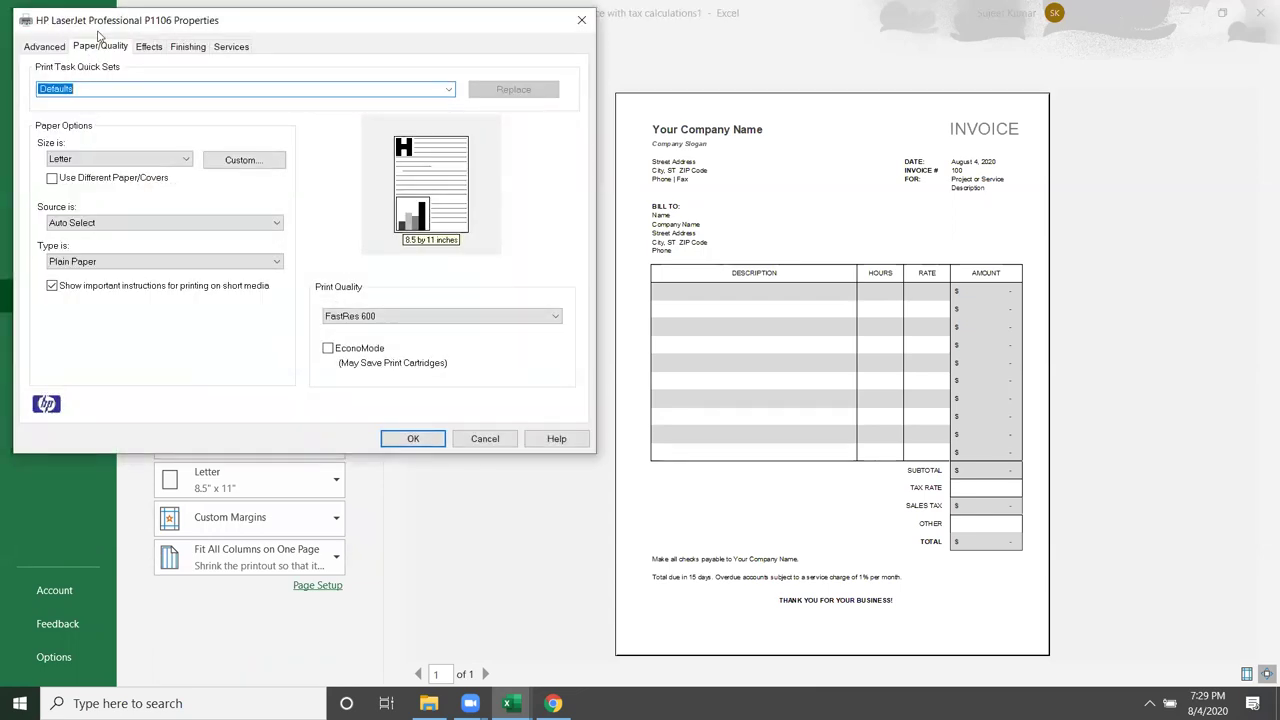
pyautogui.moveTo(98, 31); pyautogui.dragTo(366, 179)
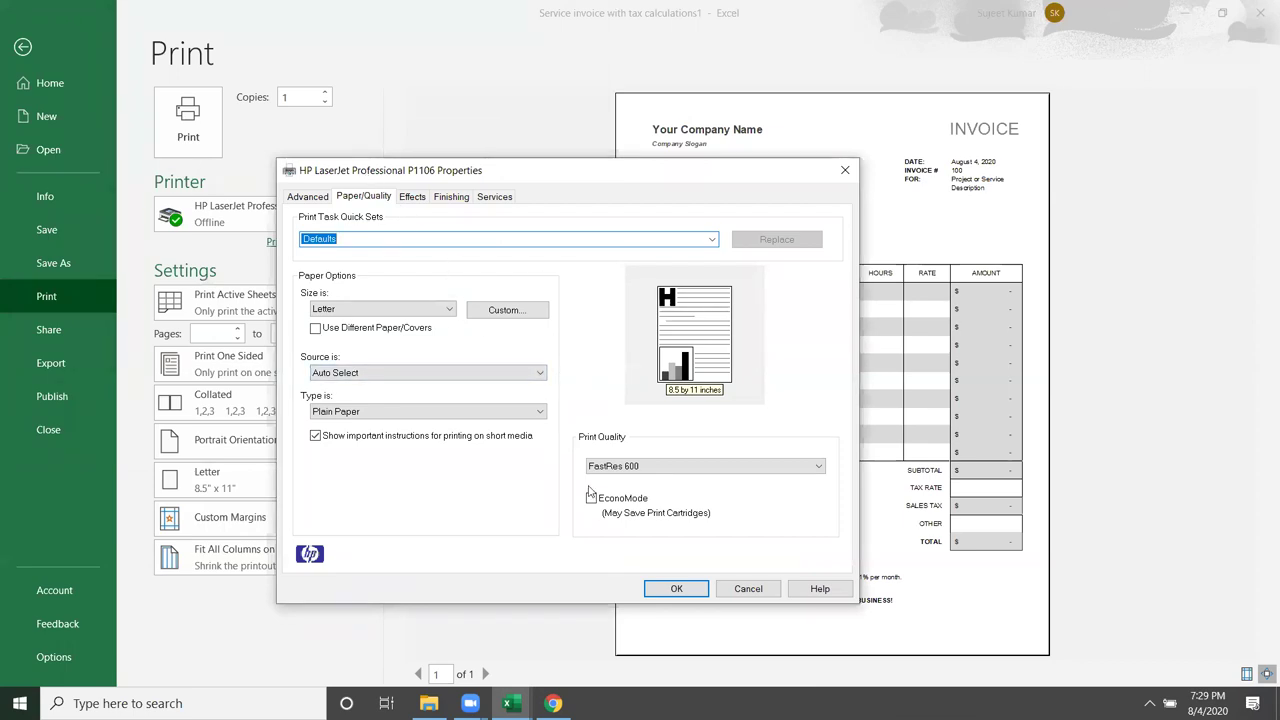
pyautogui.click(445, 199)
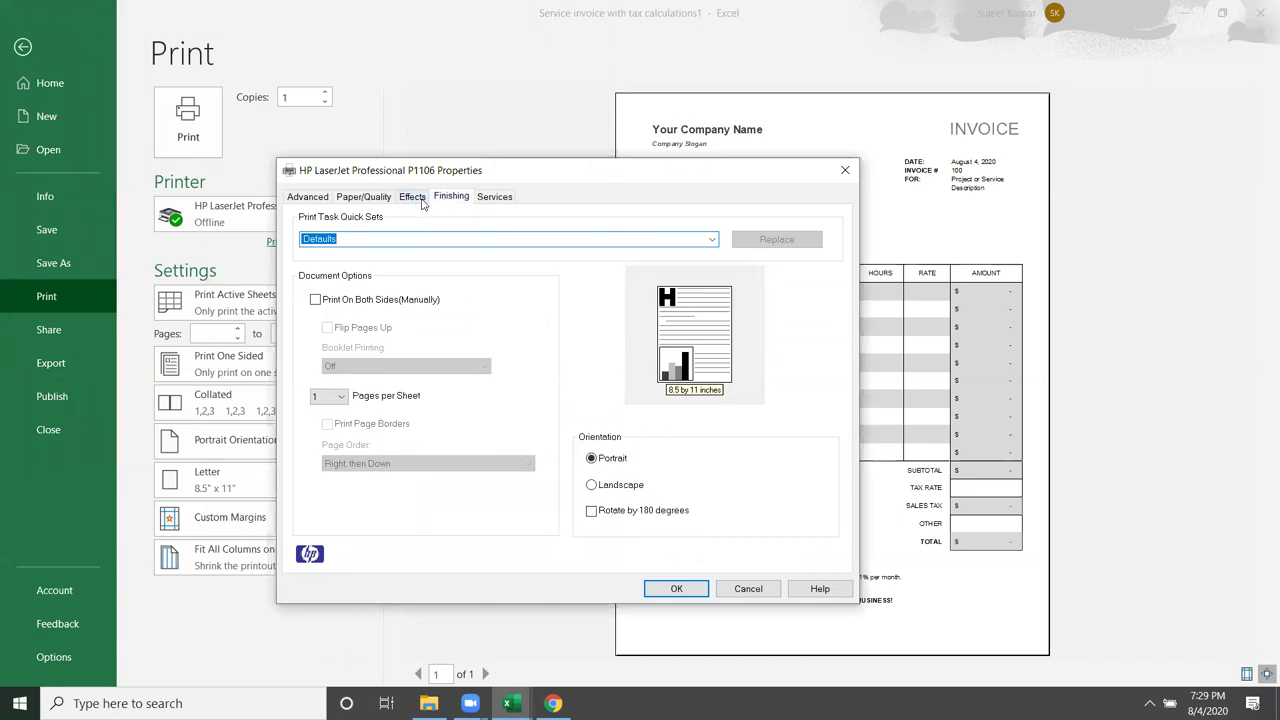
pyautogui.click(413, 198)
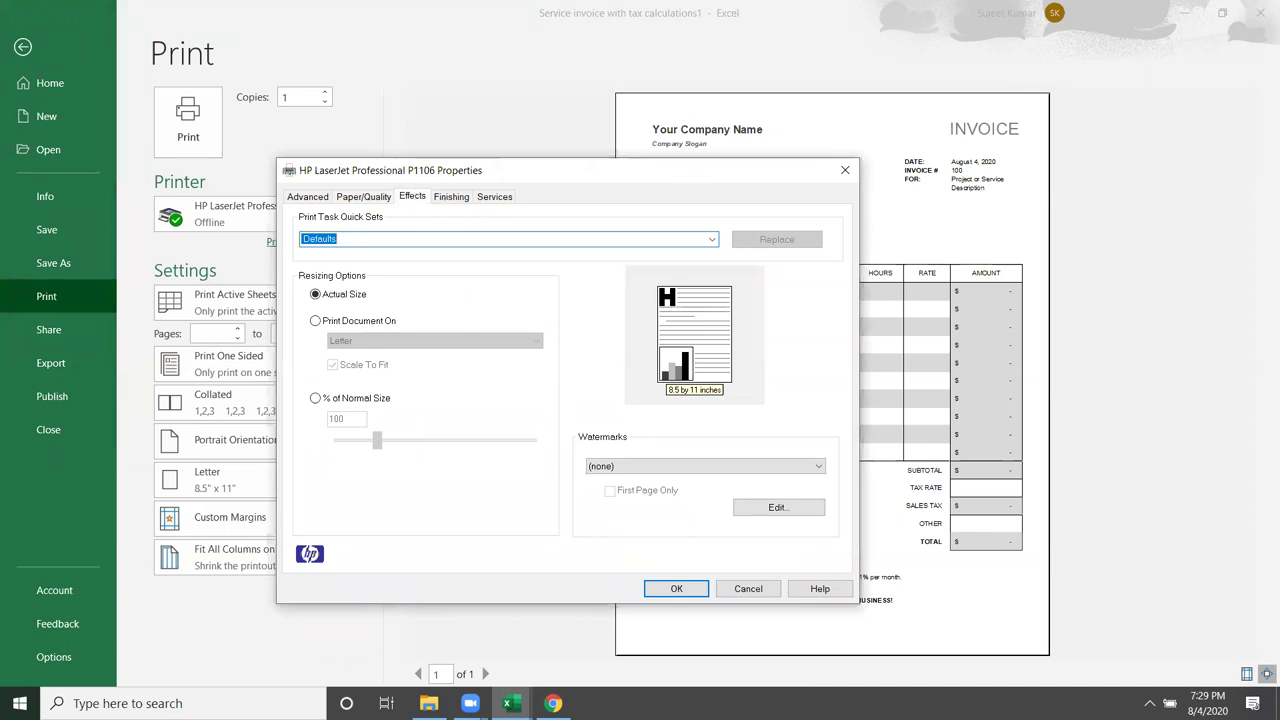
pyautogui.click(784, 470)
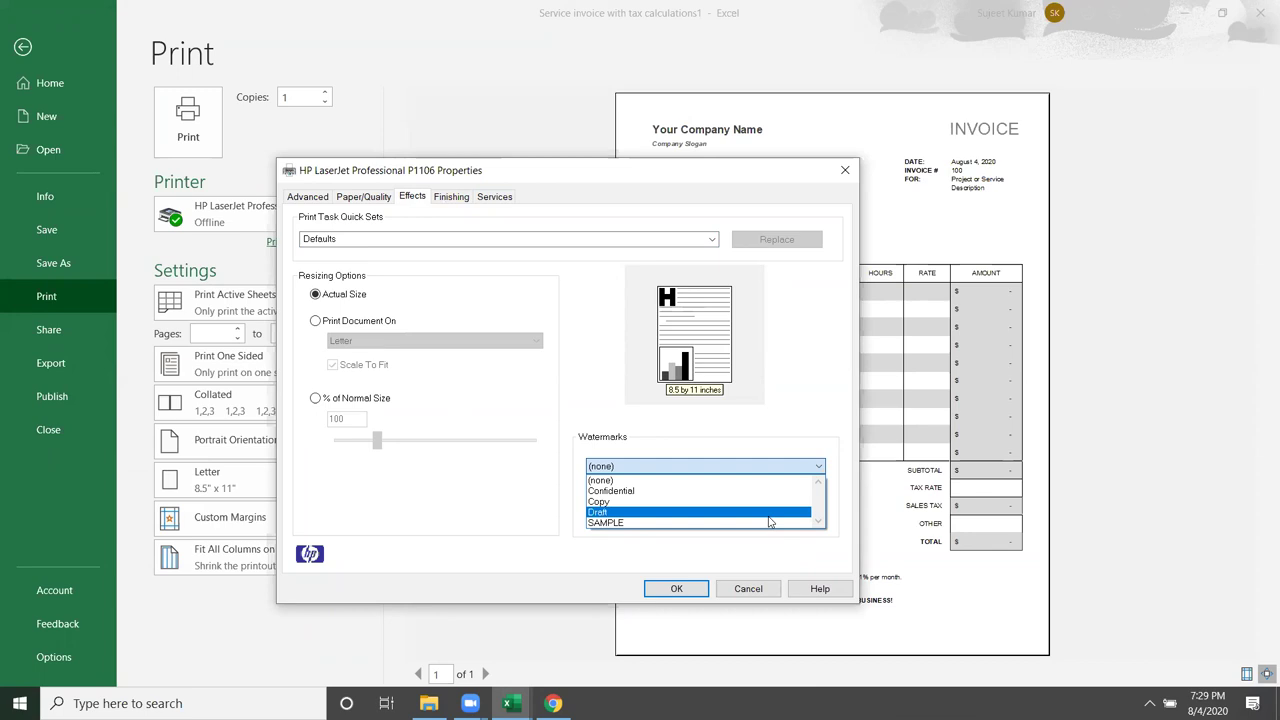
pyautogui.click(705, 481)
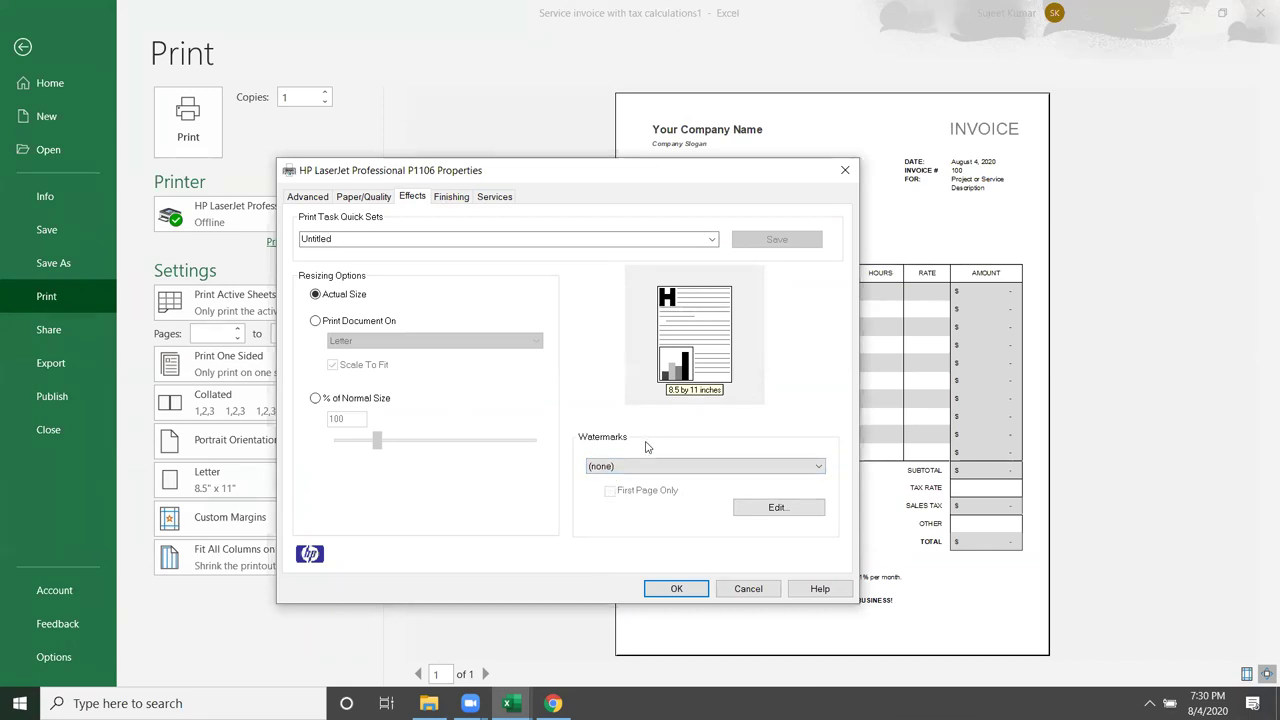
# Step: Try a new watermark, cancel the printer properties unchanged, and show the Print Active Sheets choices
pyautogui.click(785, 509)
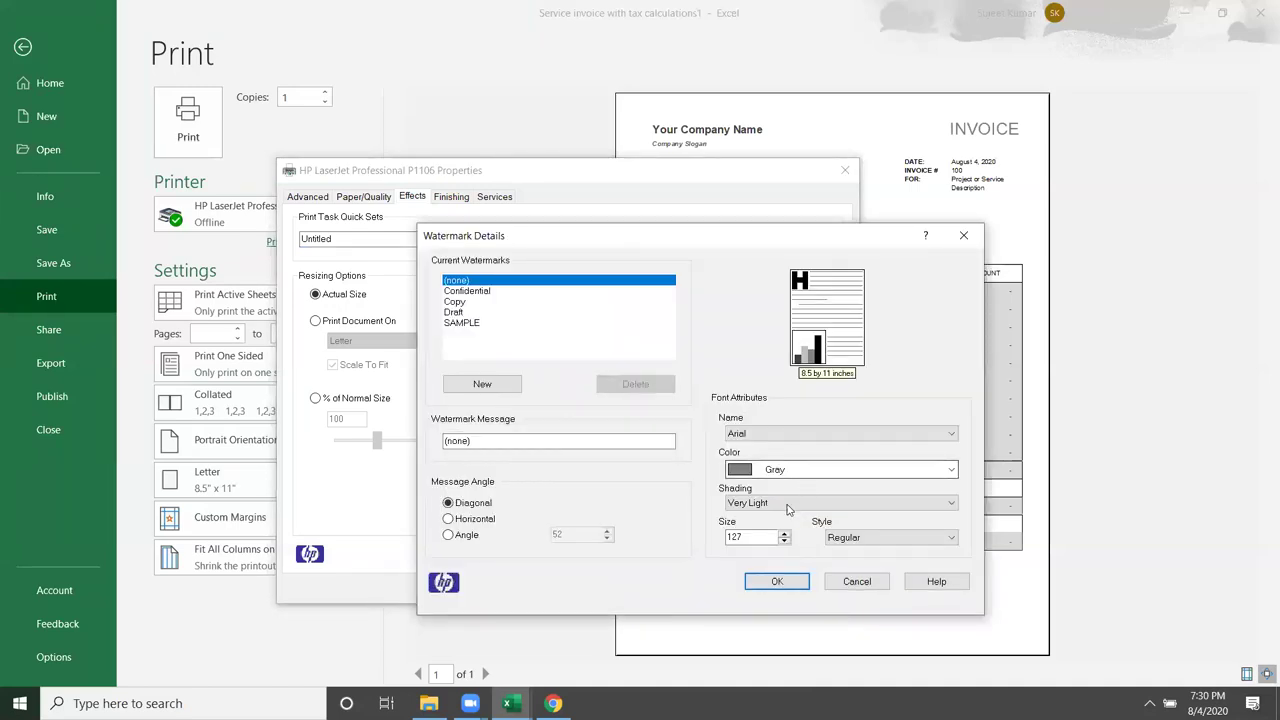
pyautogui.click(497, 388)
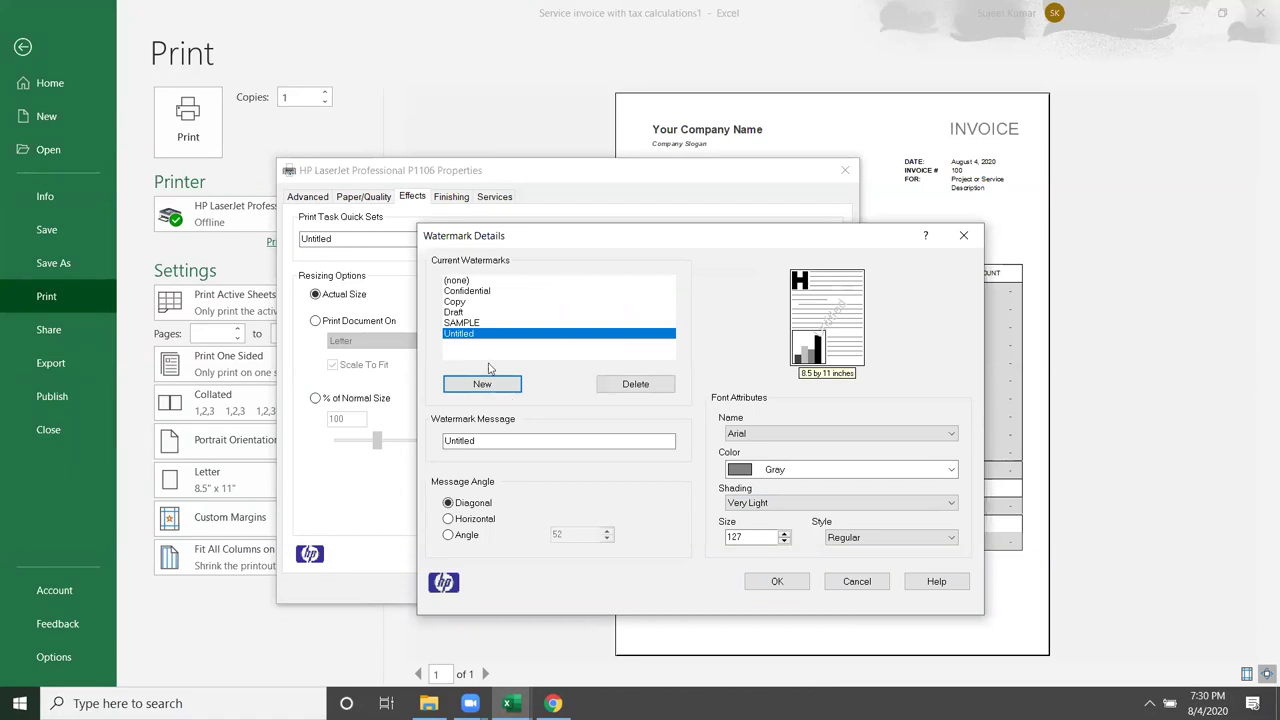
pyautogui.moveTo(485, 441); pyautogui.dragTo(417, 447)
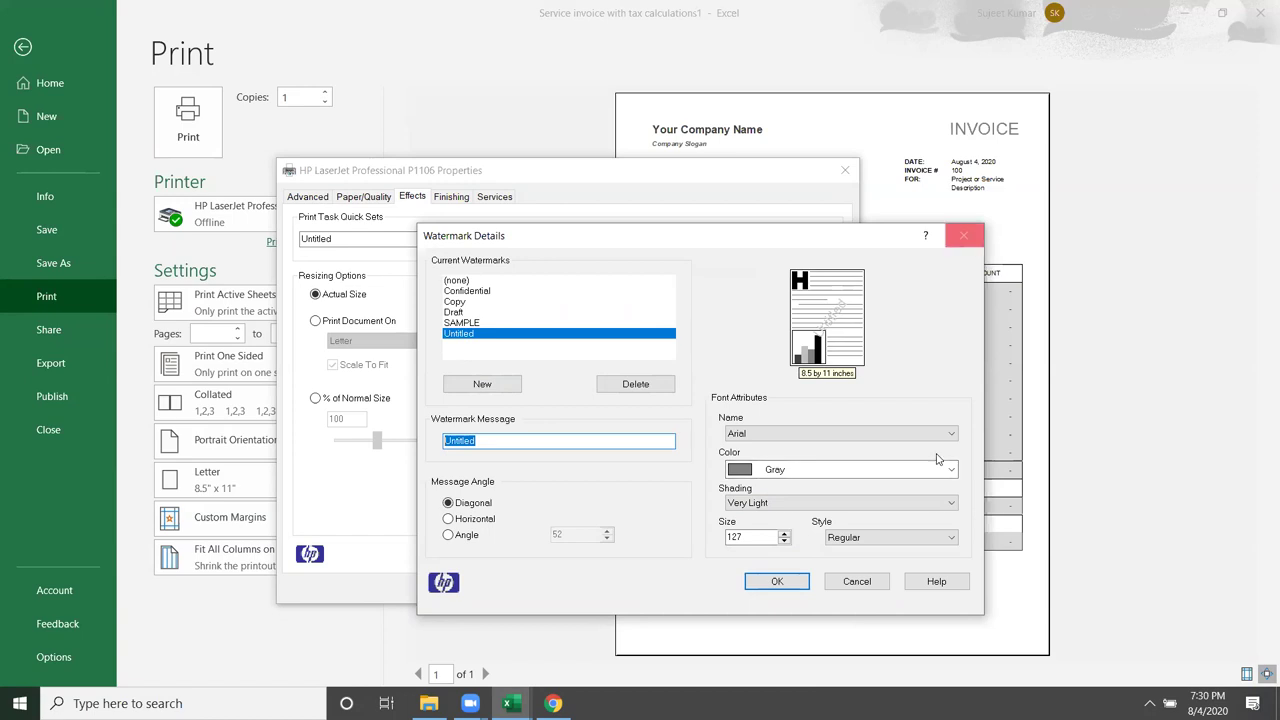
pyautogui.click(856, 583)
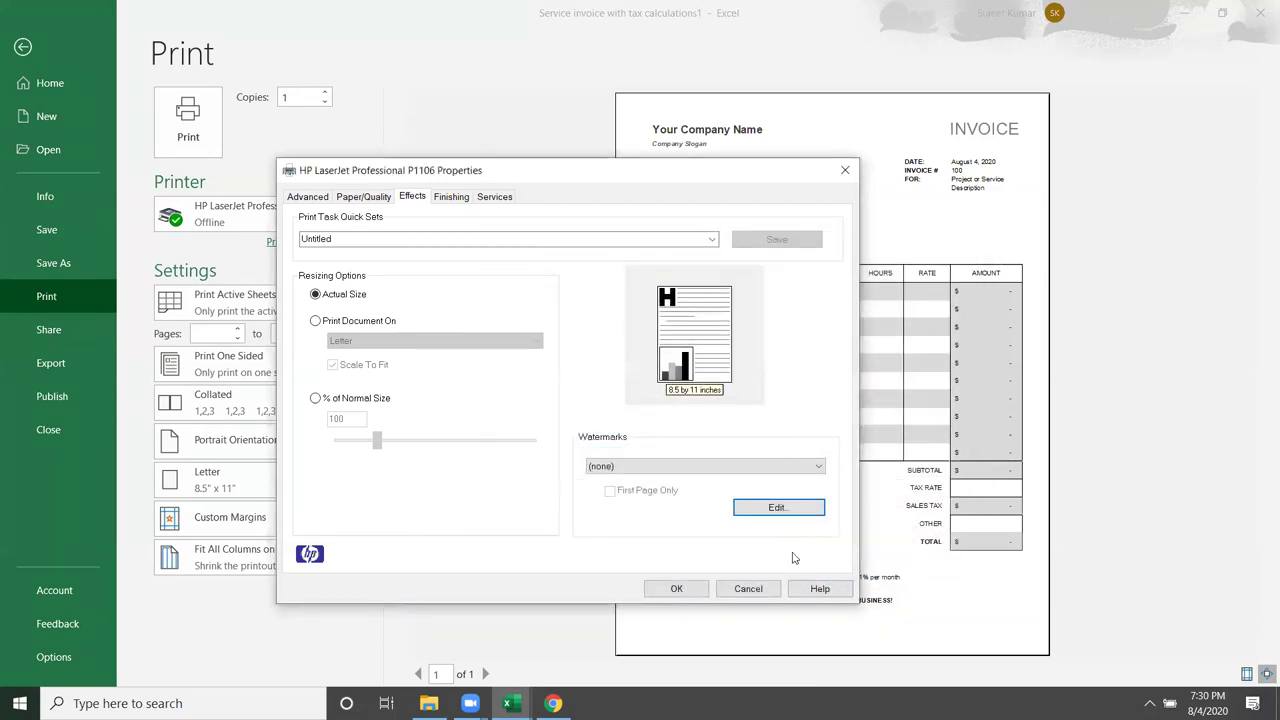
pyautogui.click(748, 589)
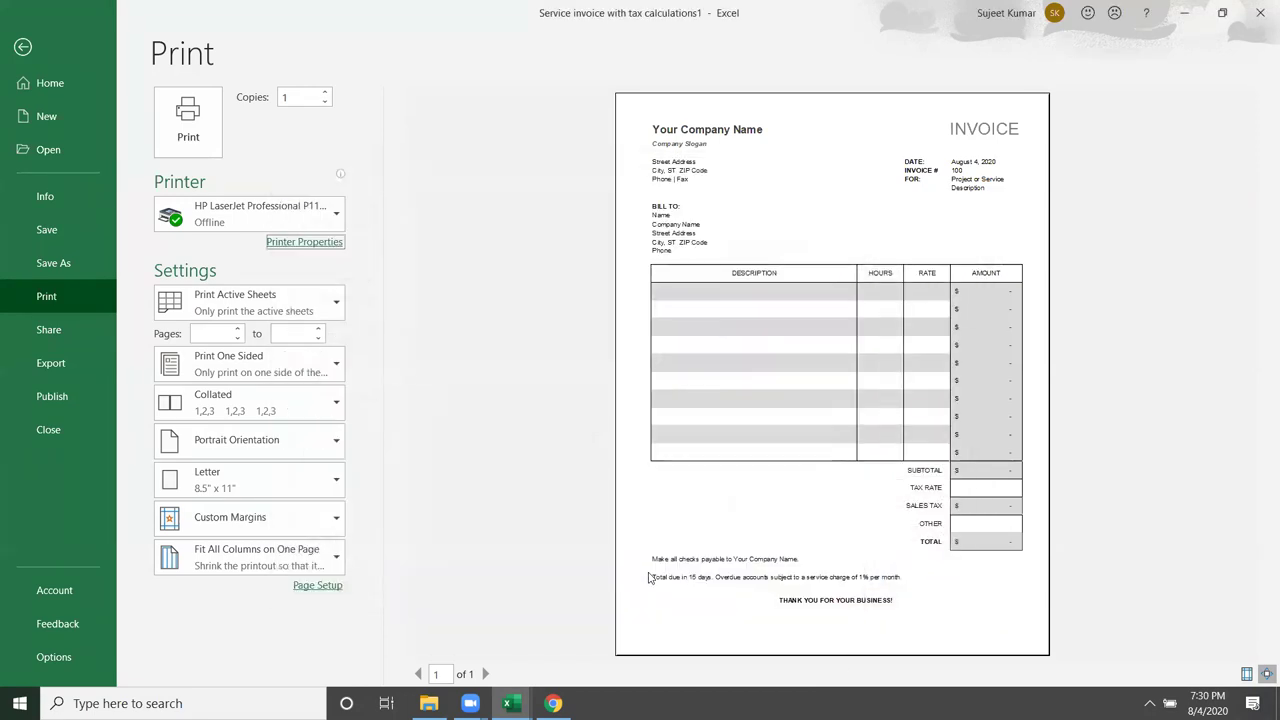
pyautogui.click(297, 317)
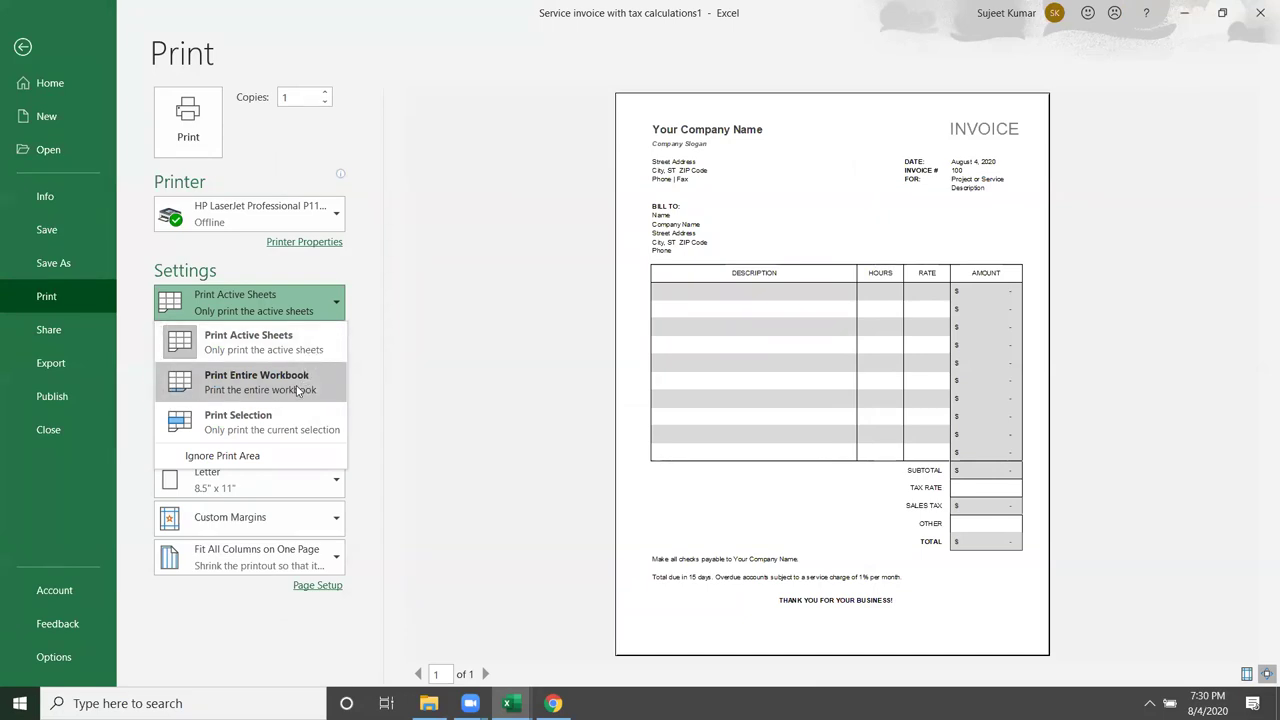
# Step: Review the Sides and Collated print options on the Print page without changing them
pyautogui.click(405, 412)
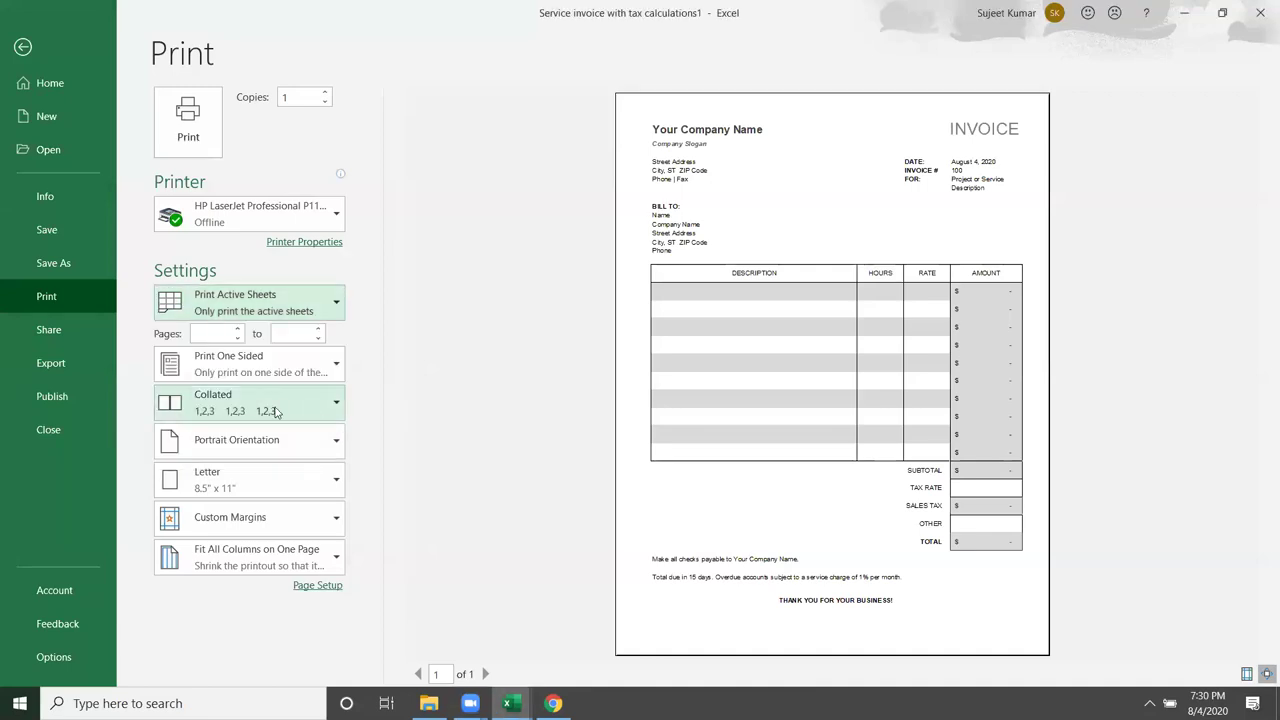
pyautogui.click(280, 368)
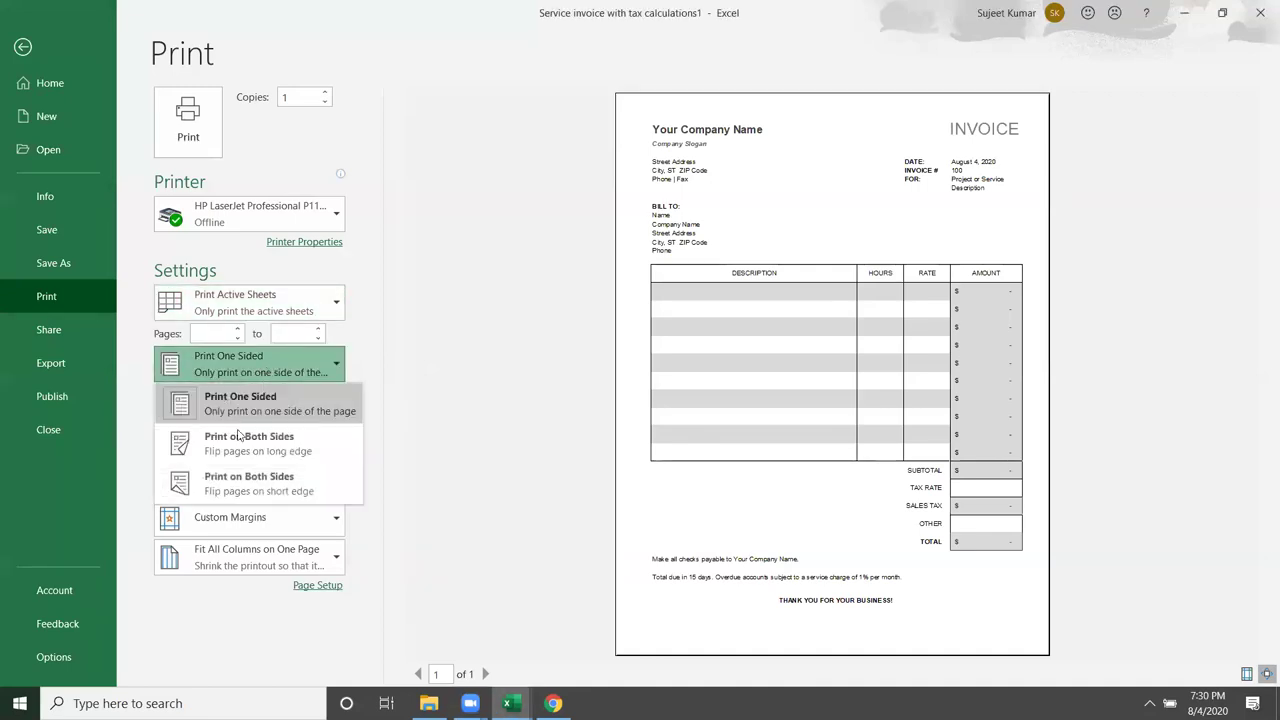
pyautogui.click(370, 390)
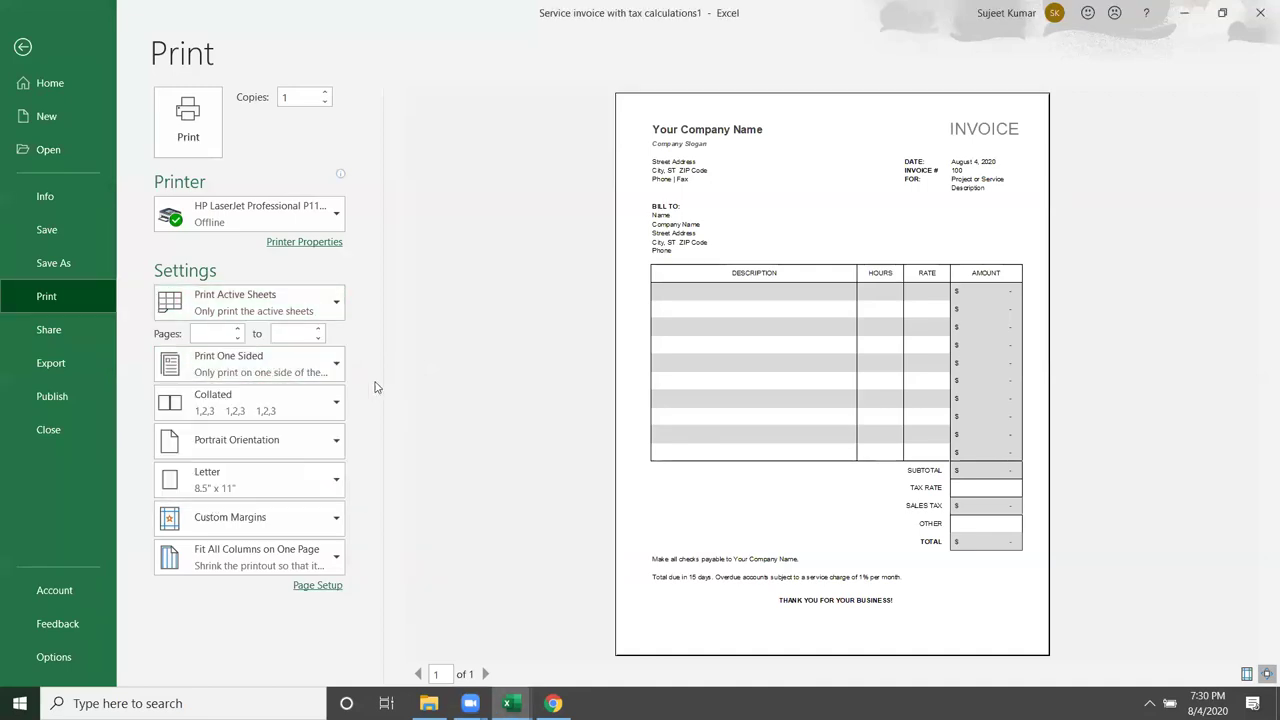
pyautogui.click(293, 395)
pyautogui.click(387, 243)
# Step: Set Copies to 10, try Uncollated, then switch back to Collated
pyautogui.click(300, 97)
pyautogui.write('10')
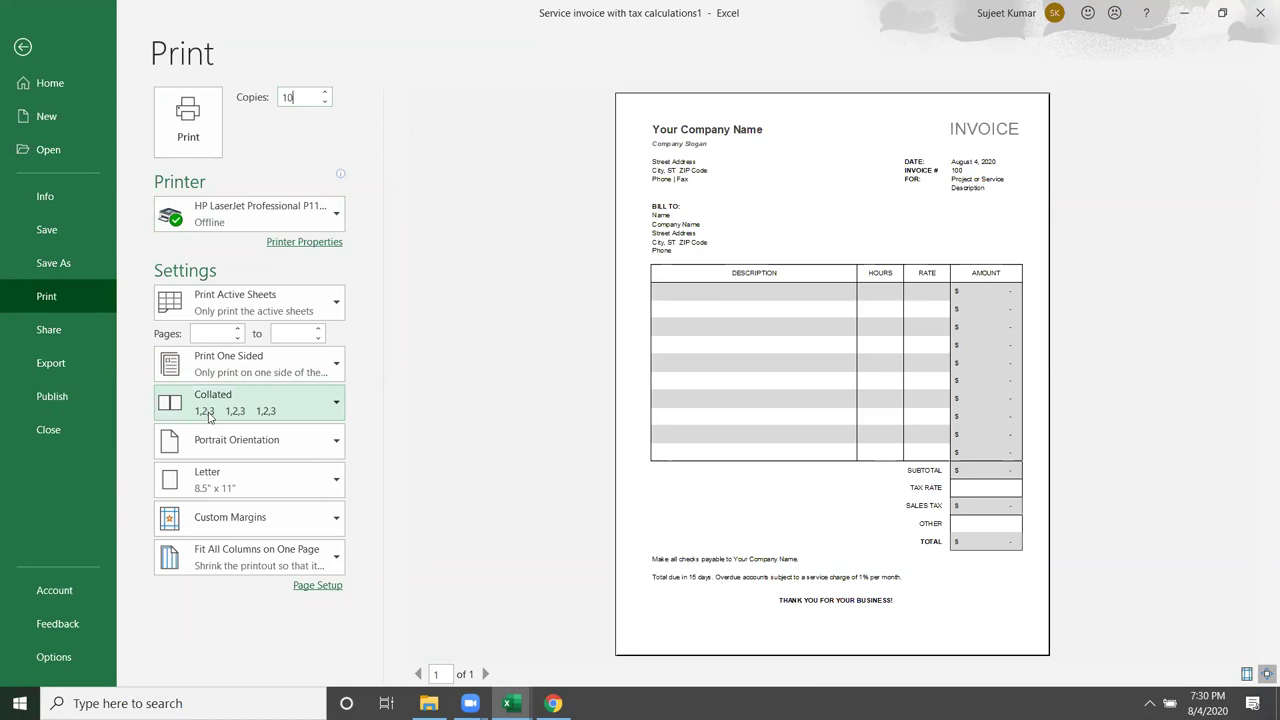
pyautogui.click(209, 418)
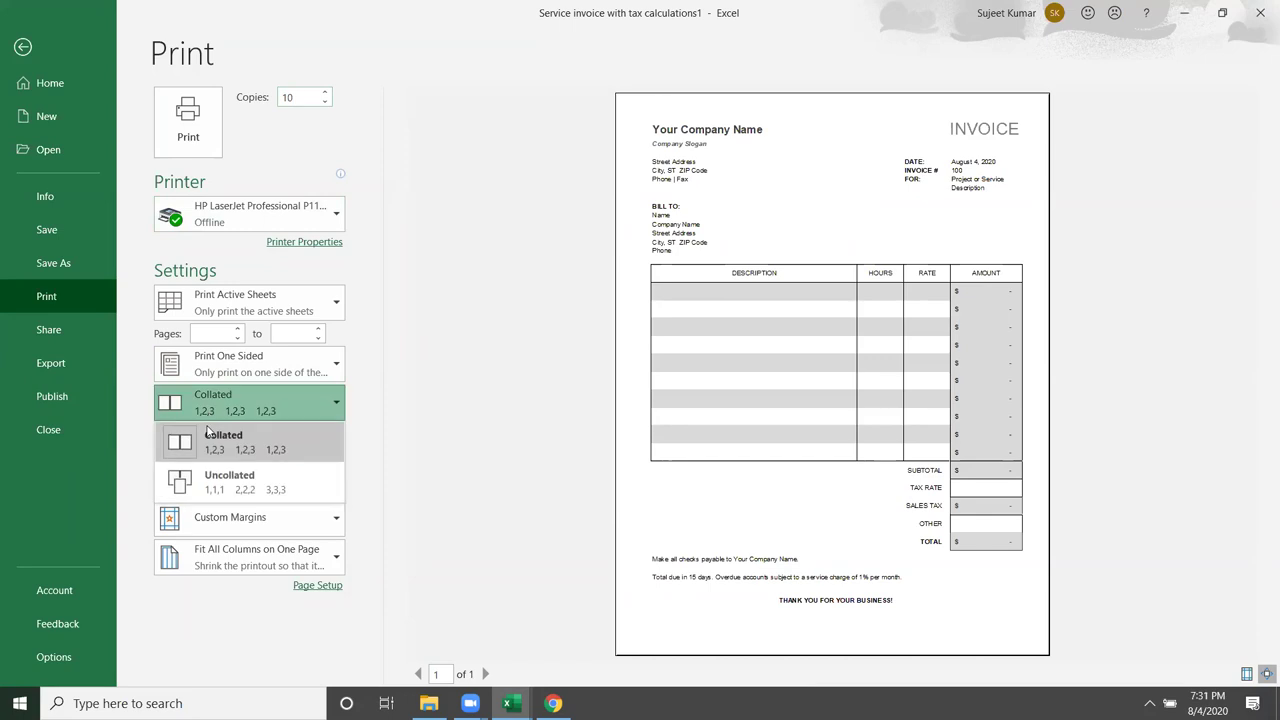
pyautogui.click(204, 485)
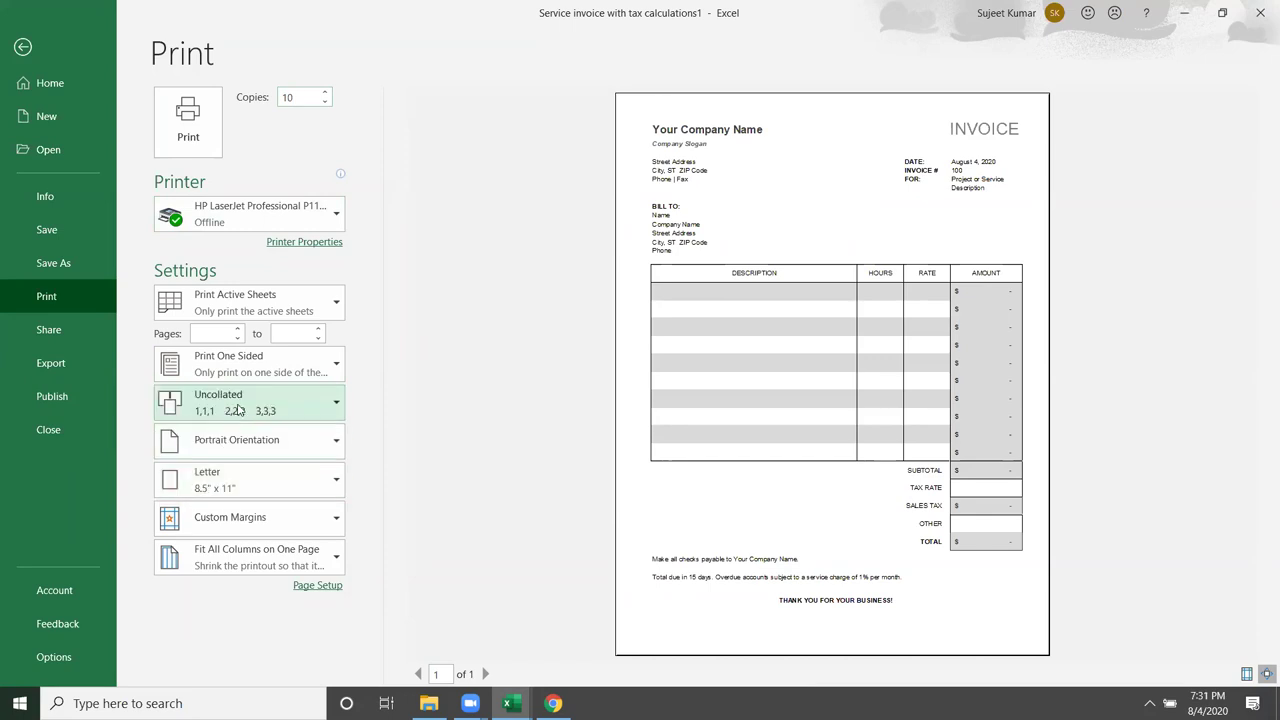
pyautogui.click(236, 410)
pyautogui.click(225, 442)
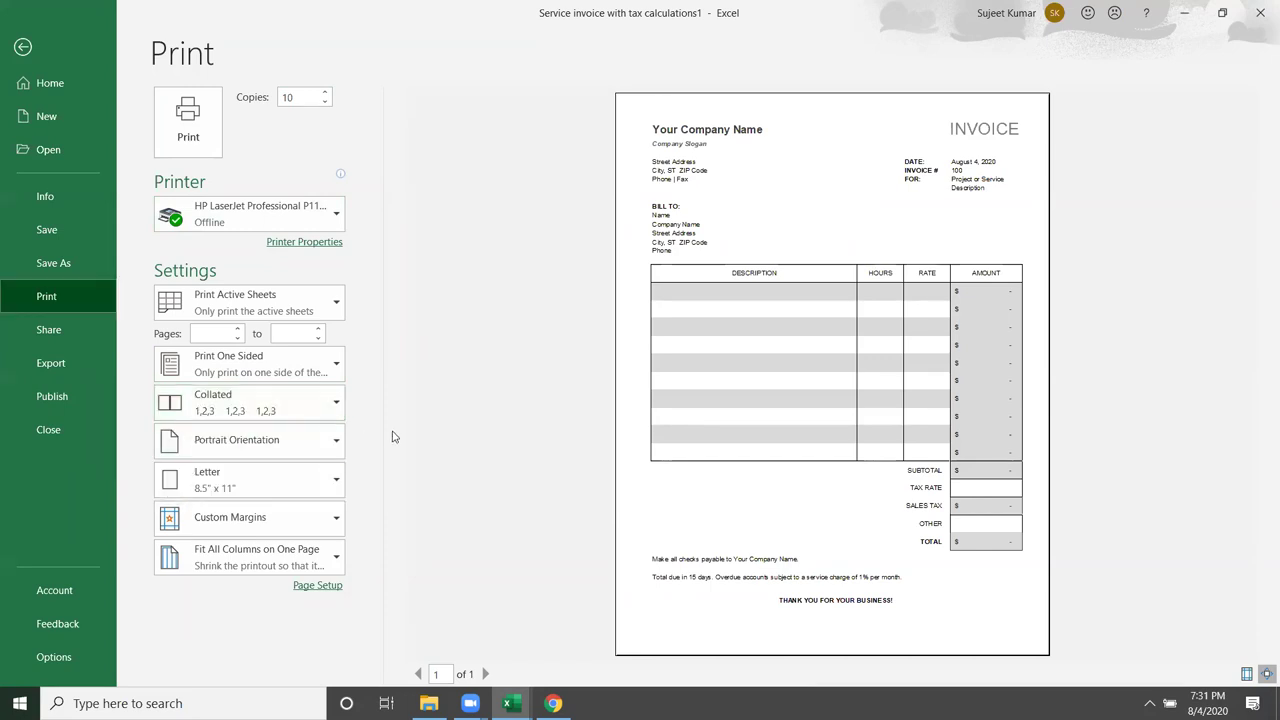
# Step: Check the orientation, paper size and margin presets, keeping Portrait, Letter and current margins
pyautogui.click(316, 441)
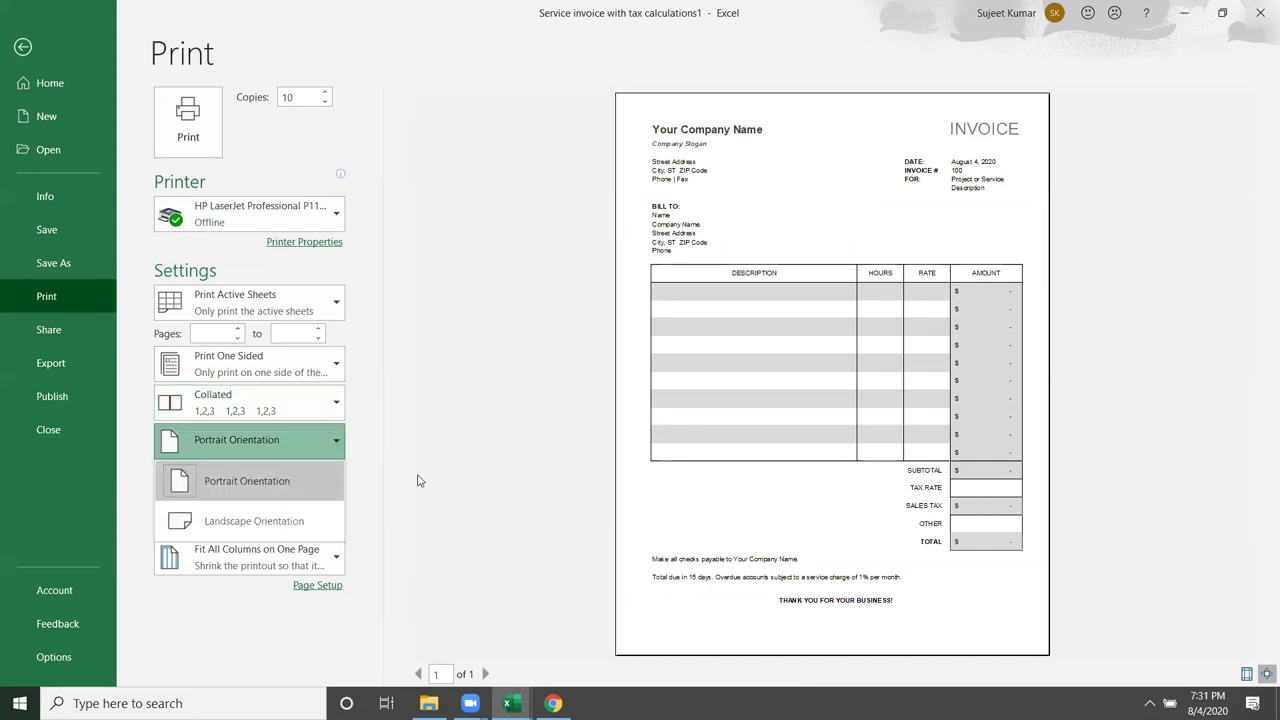
pyautogui.click(420, 480)
pyautogui.click(308, 478)
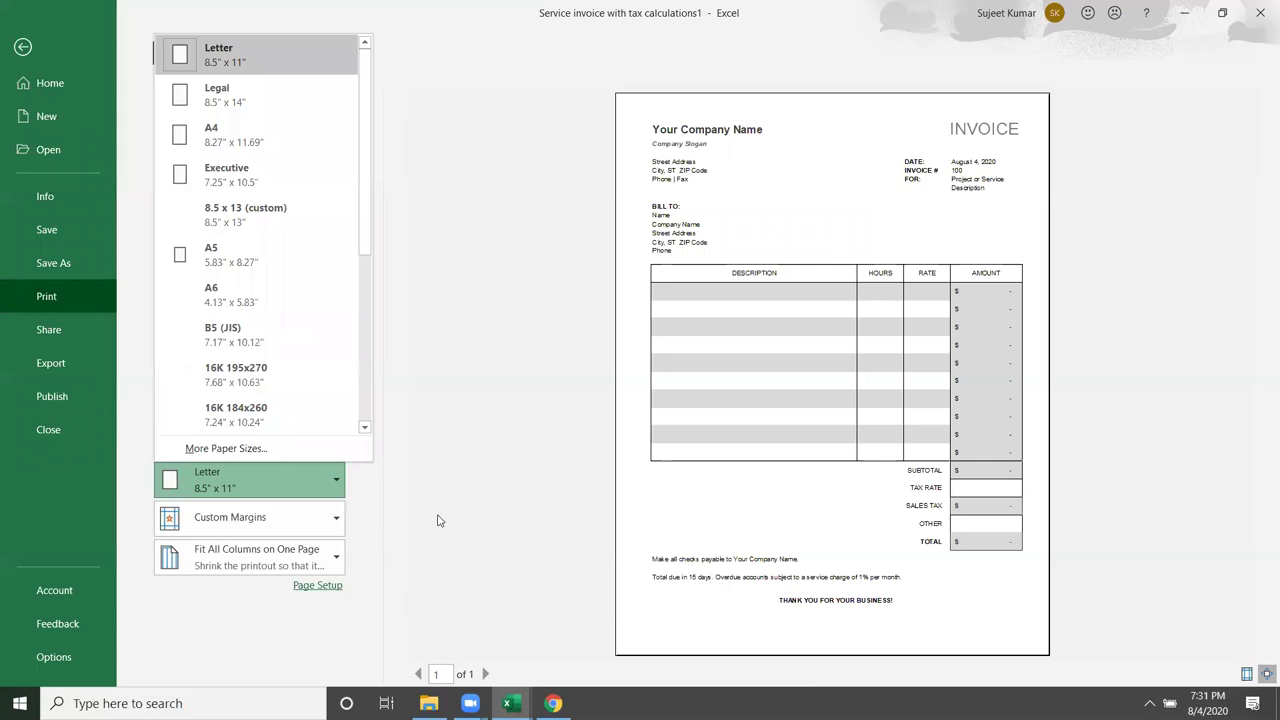
pyautogui.click(437, 517)
pyautogui.click(334, 517)
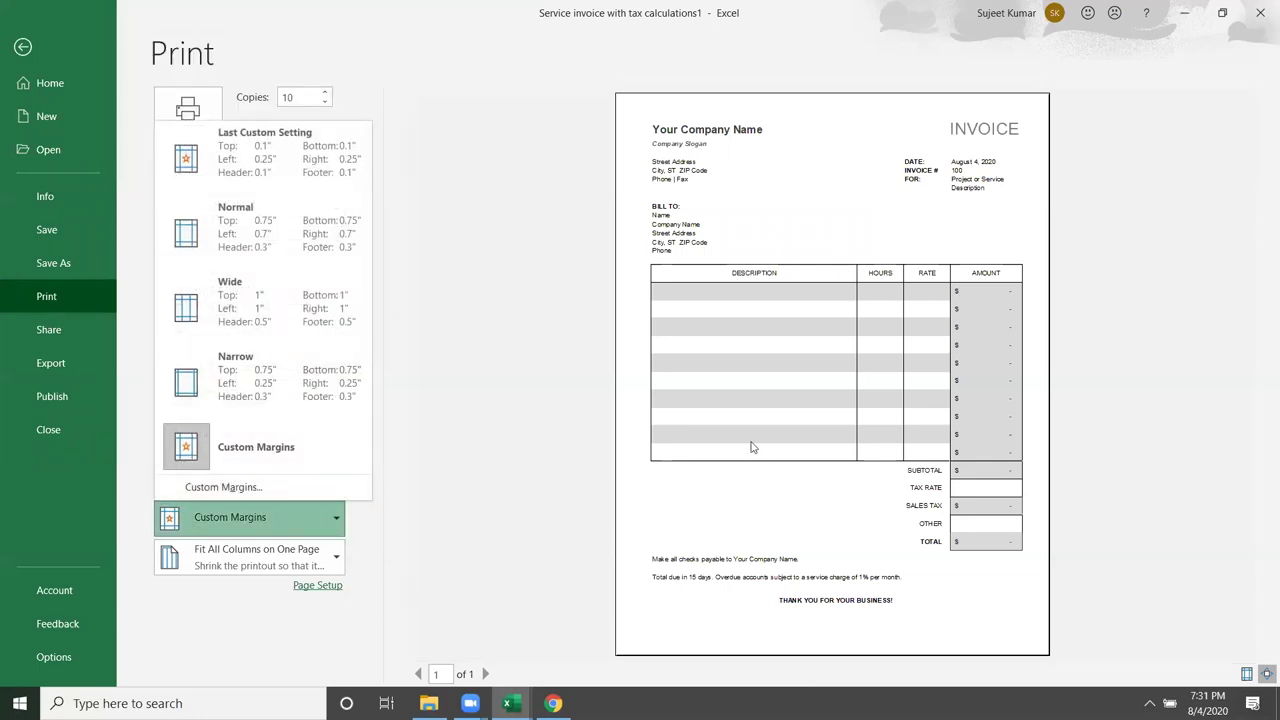
pyautogui.click(437, 551)
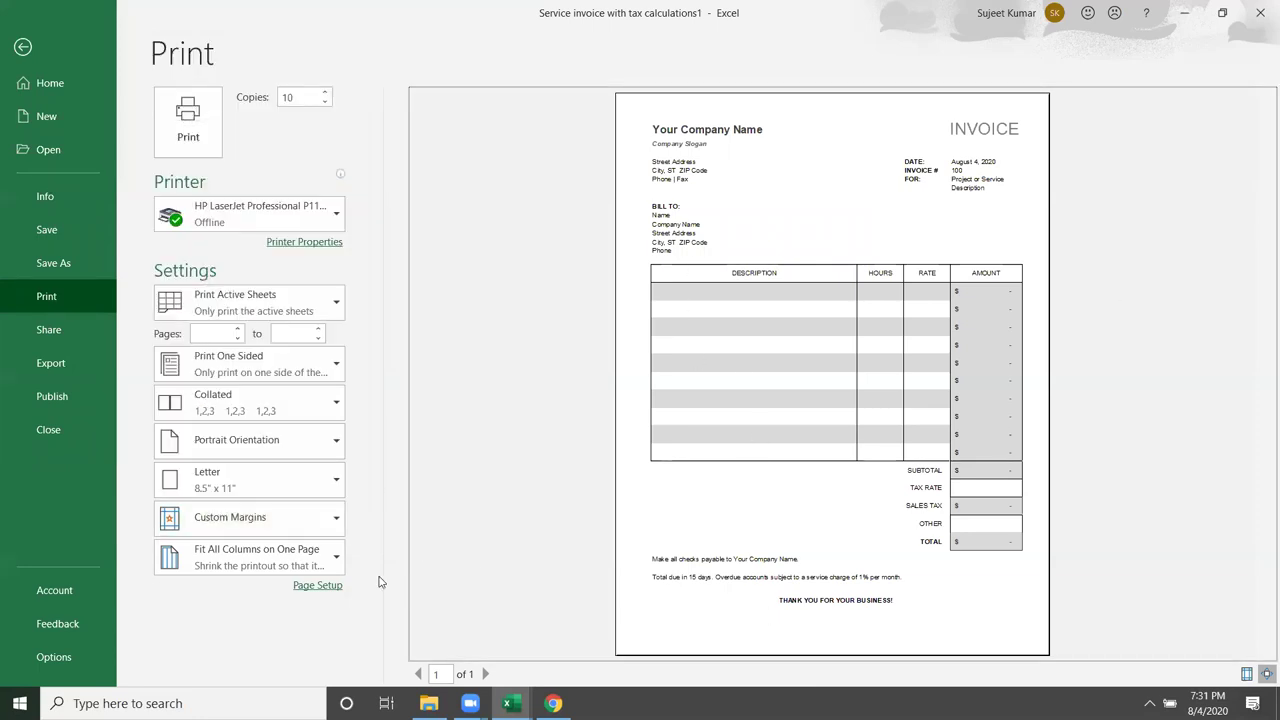
# Step: Keep scaling at Fit All Columns on One Page and leave the print view
pyautogui.click(316, 566)
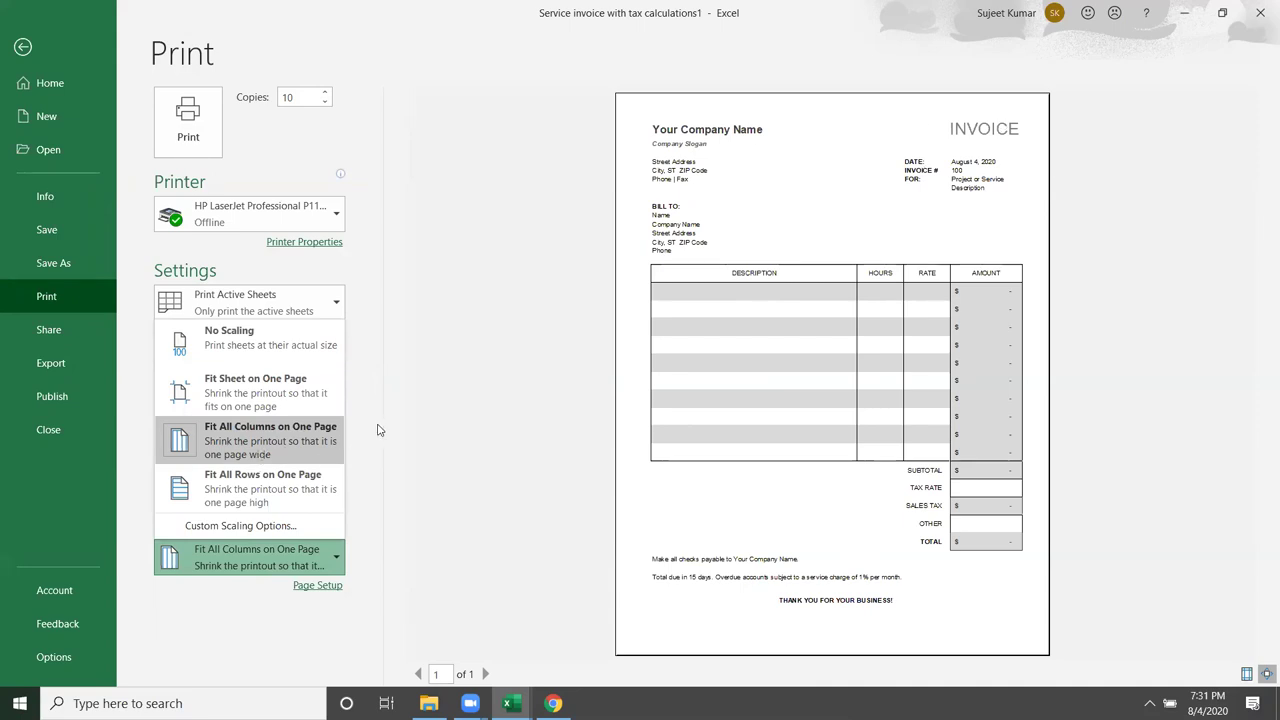
pyautogui.click(422, 387)
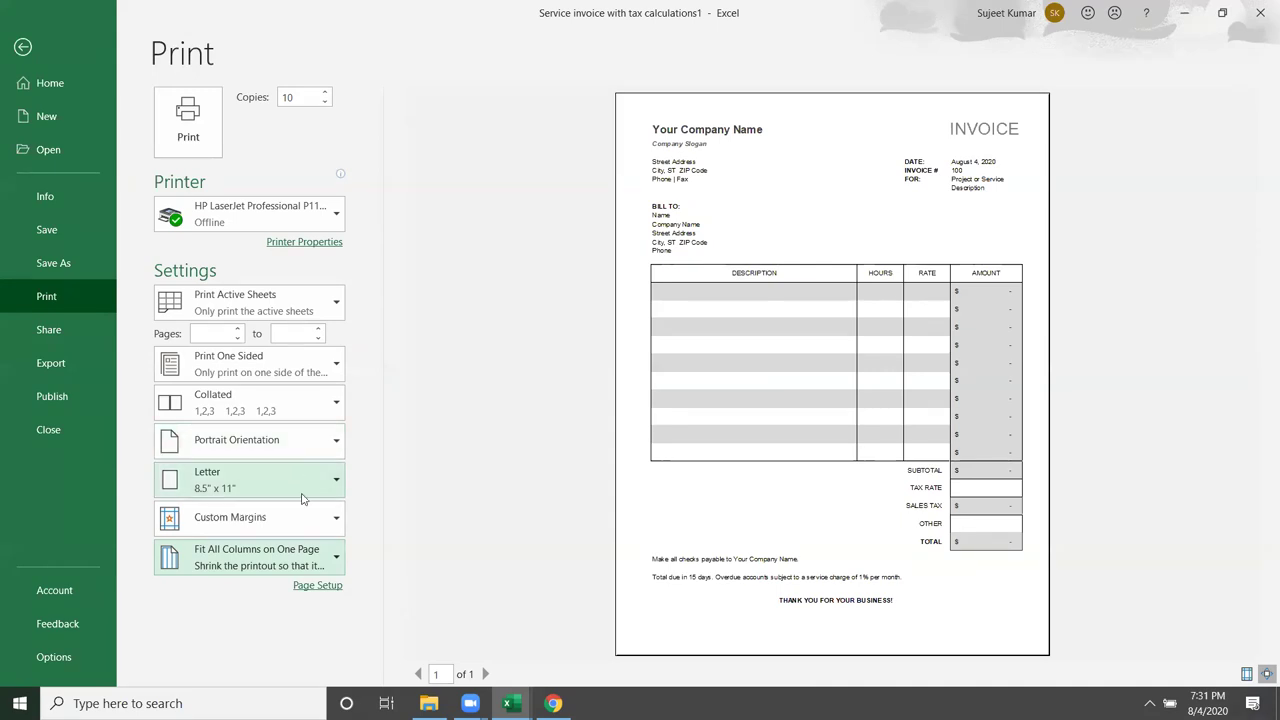
pyautogui.press('Escape')
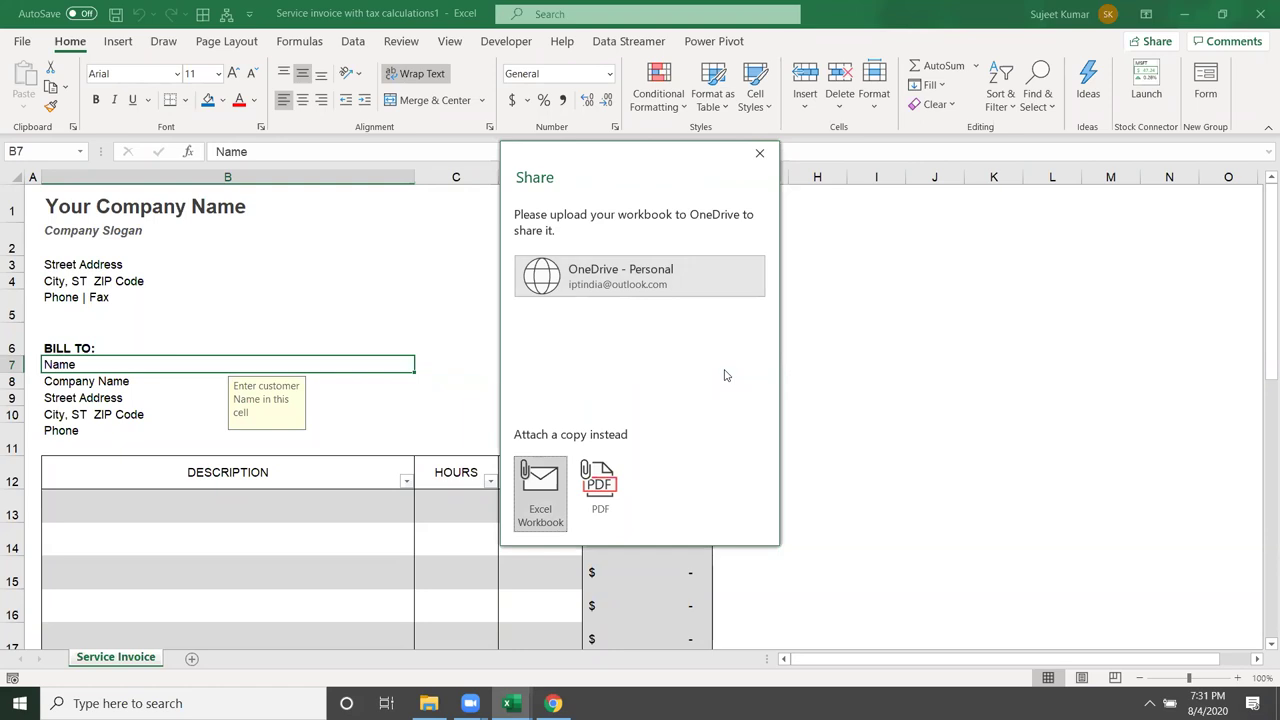
# Step: Close the Share pane and bring up the File backstage Home page
pyautogui.click(759, 153)
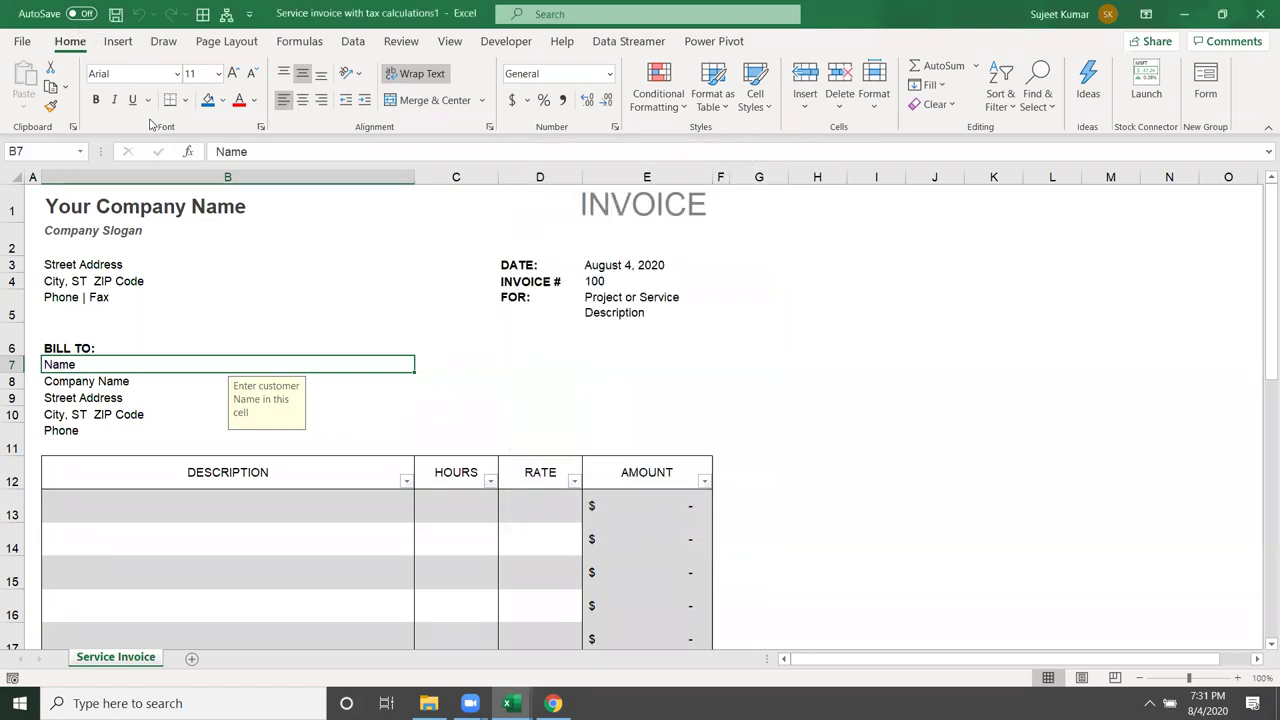
pyautogui.click(28, 44)
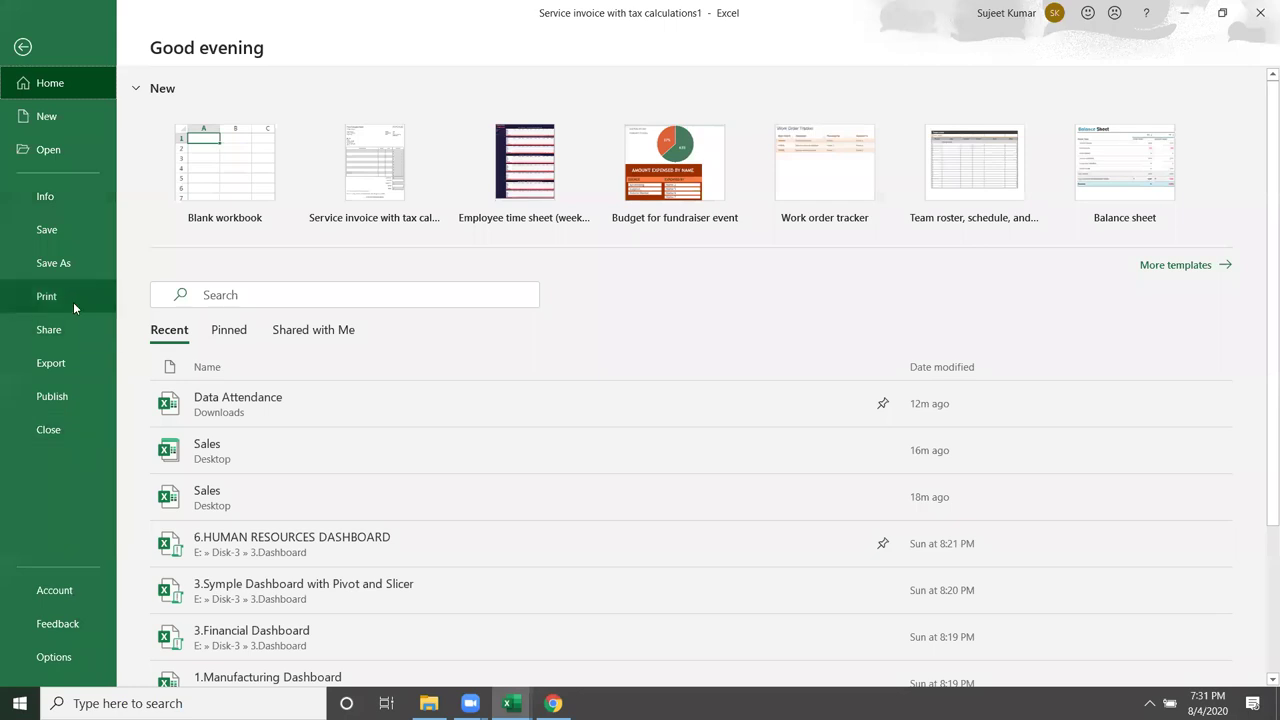
# Step: View Export's Change File Type options, then show the Publish to Power BI page
pyautogui.click(68, 349)
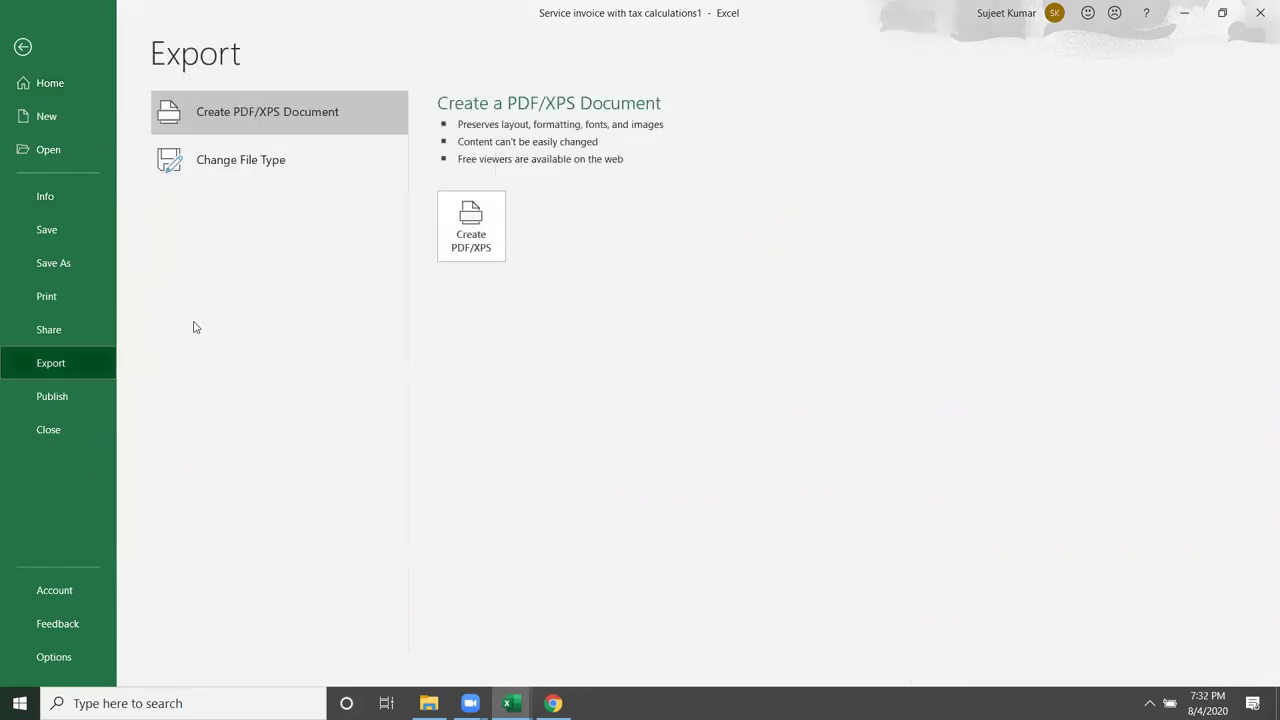
pyautogui.click(270, 172)
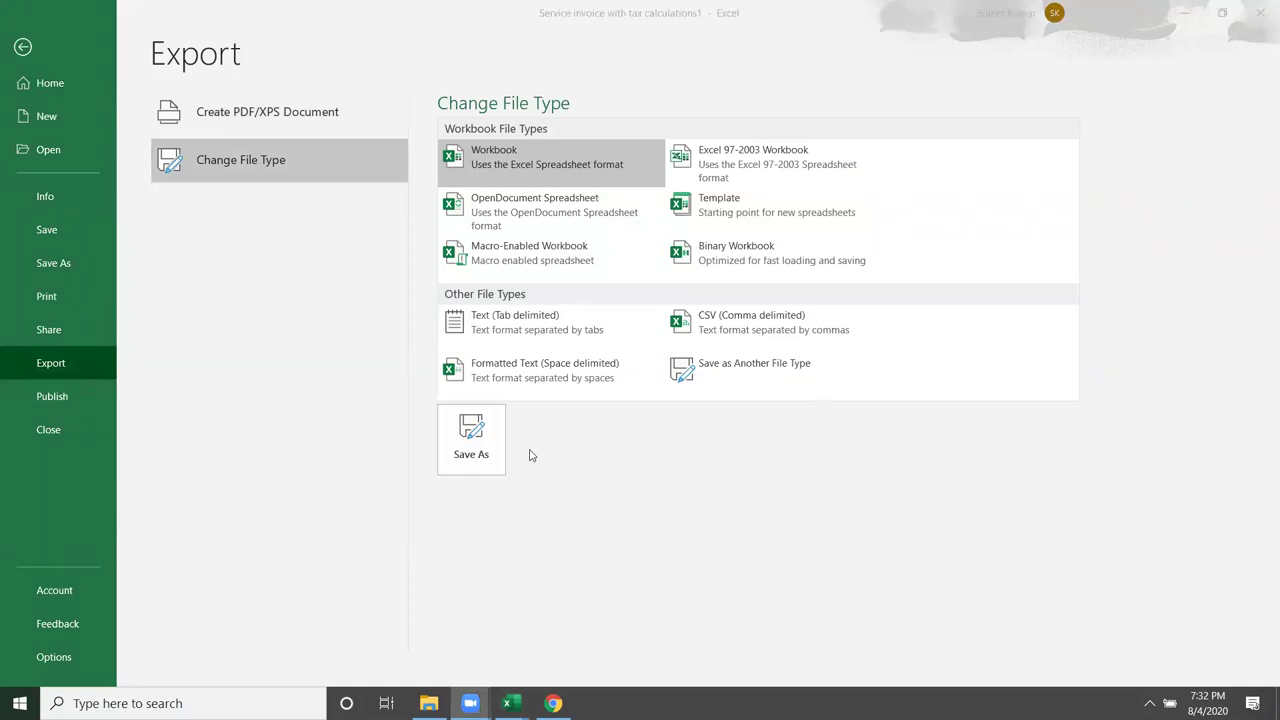
pyautogui.click(72, 396)
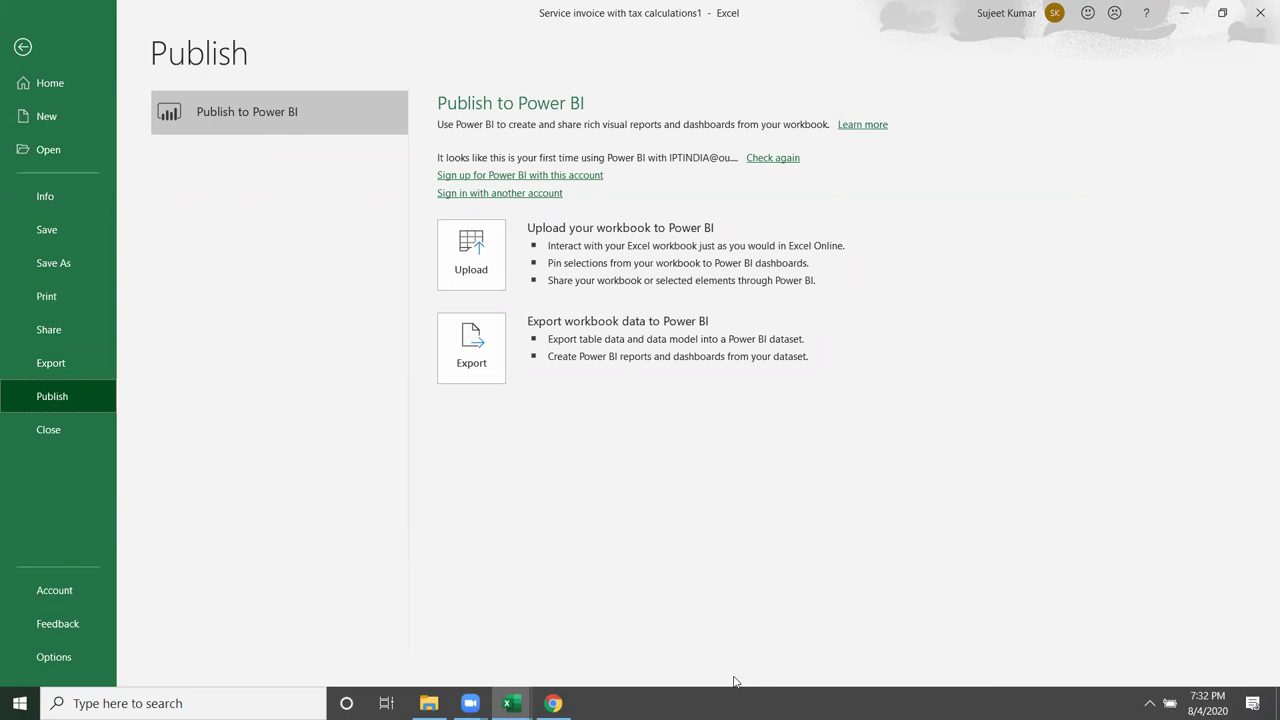
# Step: View Account information, check Update Options without changes, then view the Feedback page
pyautogui.click(103, 596)
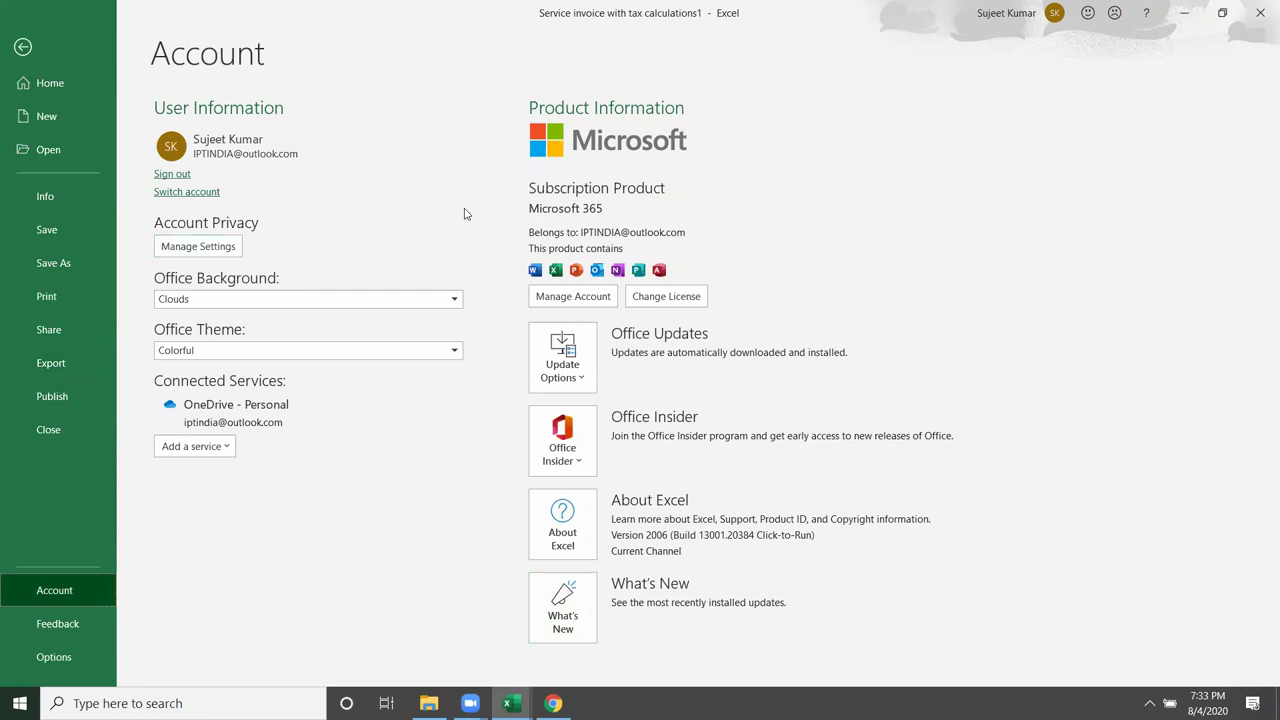
pyautogui.click(562, 370)
pyautogui.click(1117, 359)
pyautogui.click(103, 622)
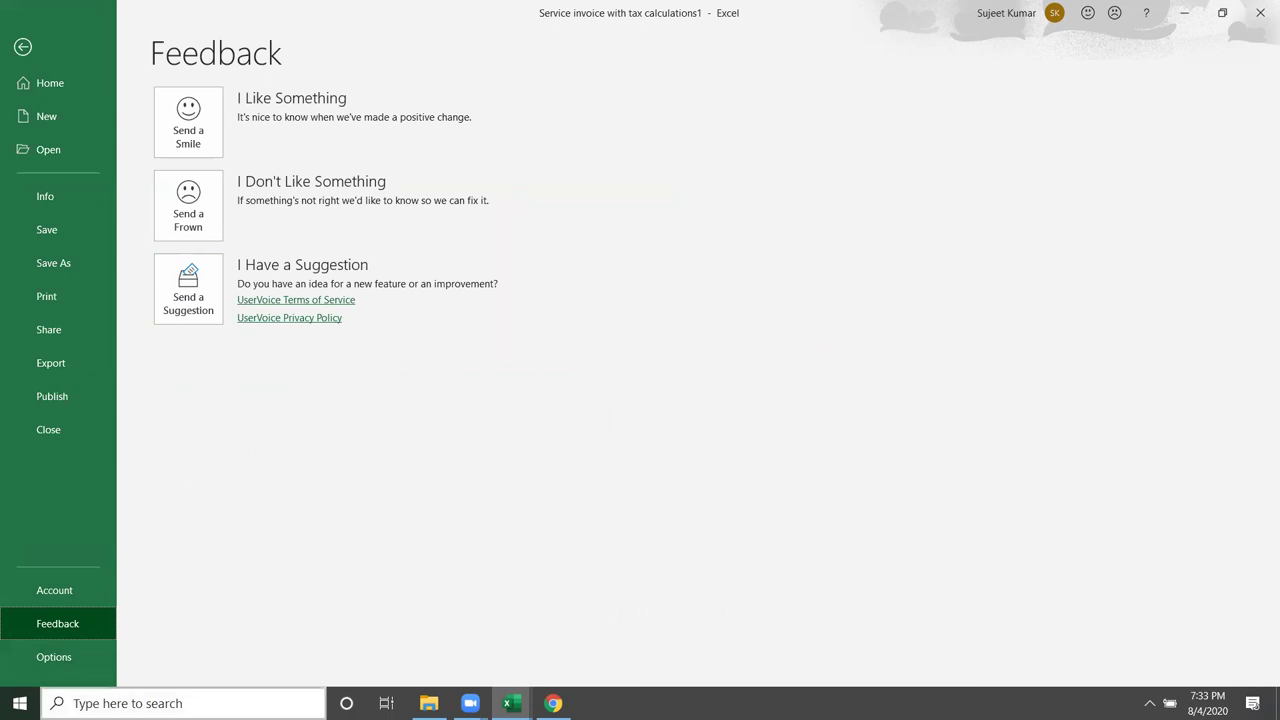
# Step: Open the Excel Options dialog and close it without changes
pyautogui.click(101, 662)
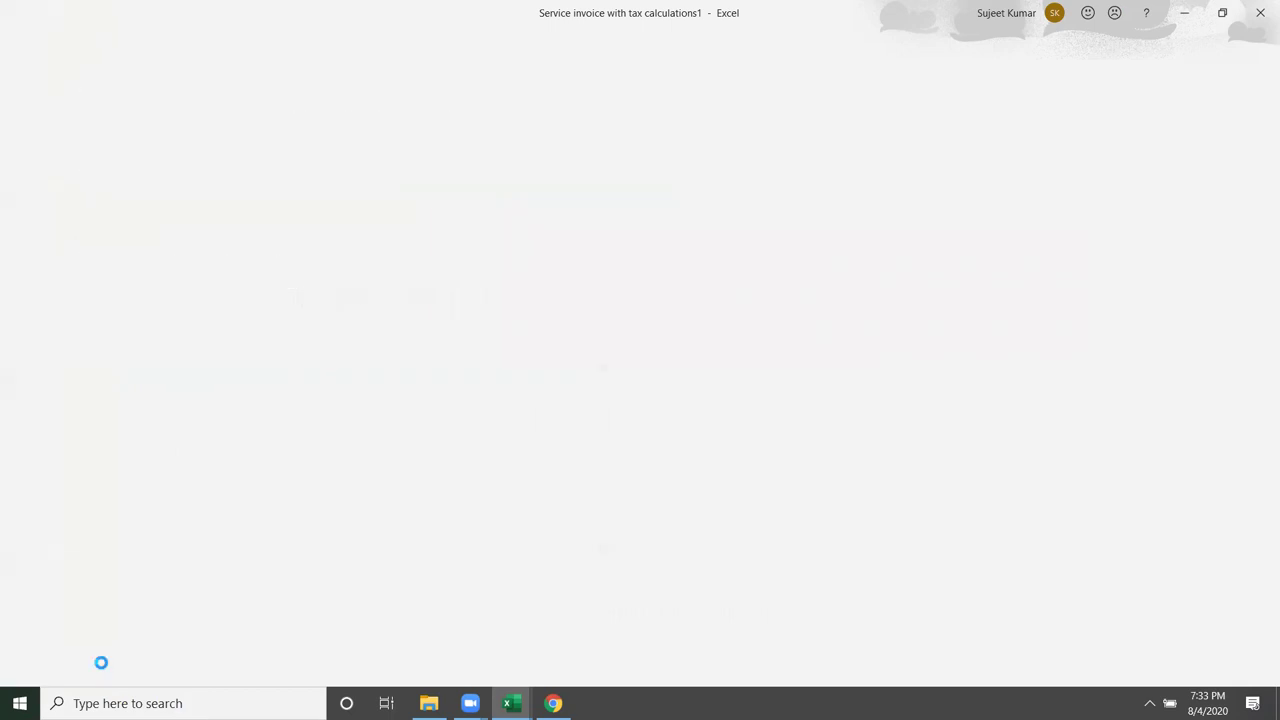
pyautogui.moveTo(545, 91); pyautogui.dragTo(782, 106)
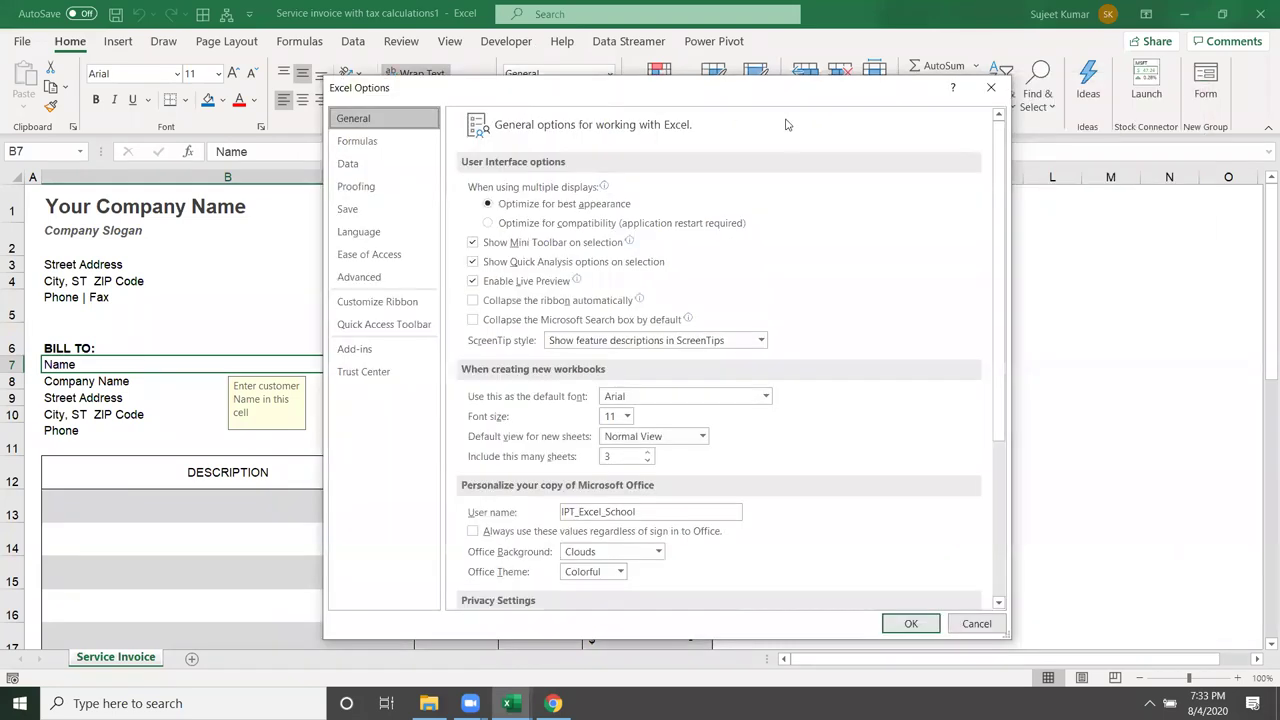
pyautogui.click(991, 85)
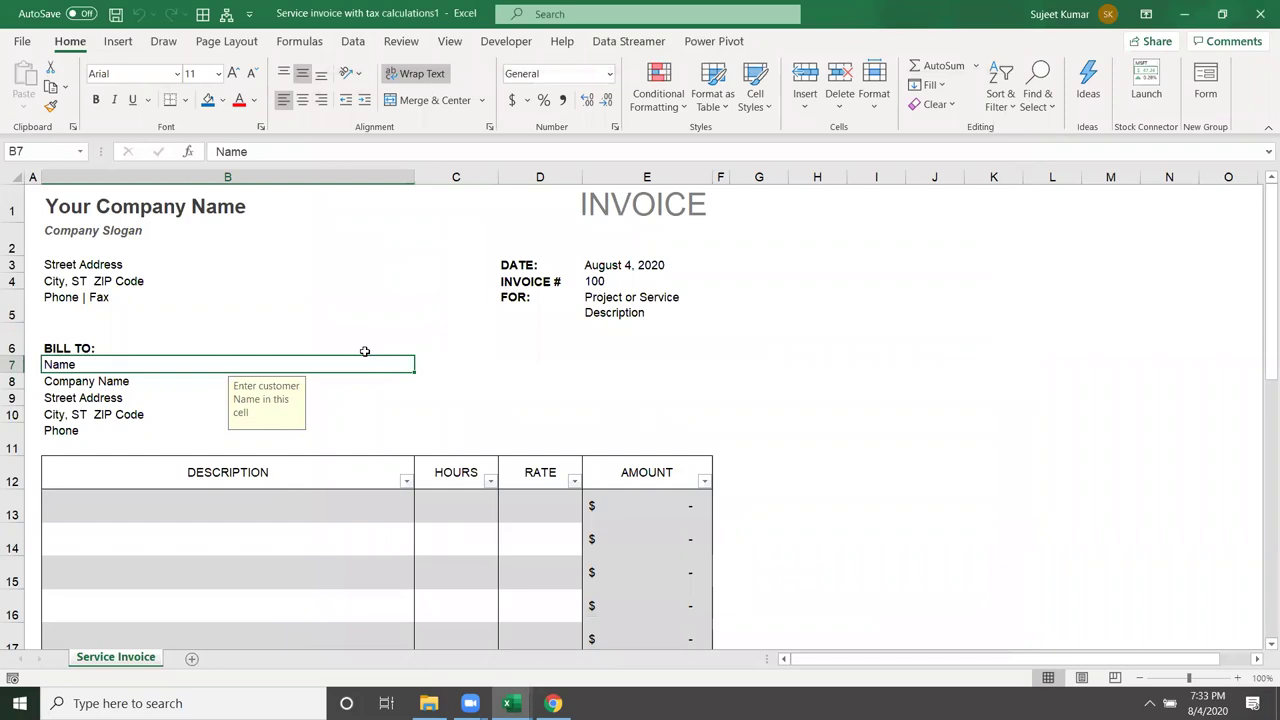
# Step: Select cell B6, then close the service invoice workbook with Don't Save
pyautogui.click(366, 350)
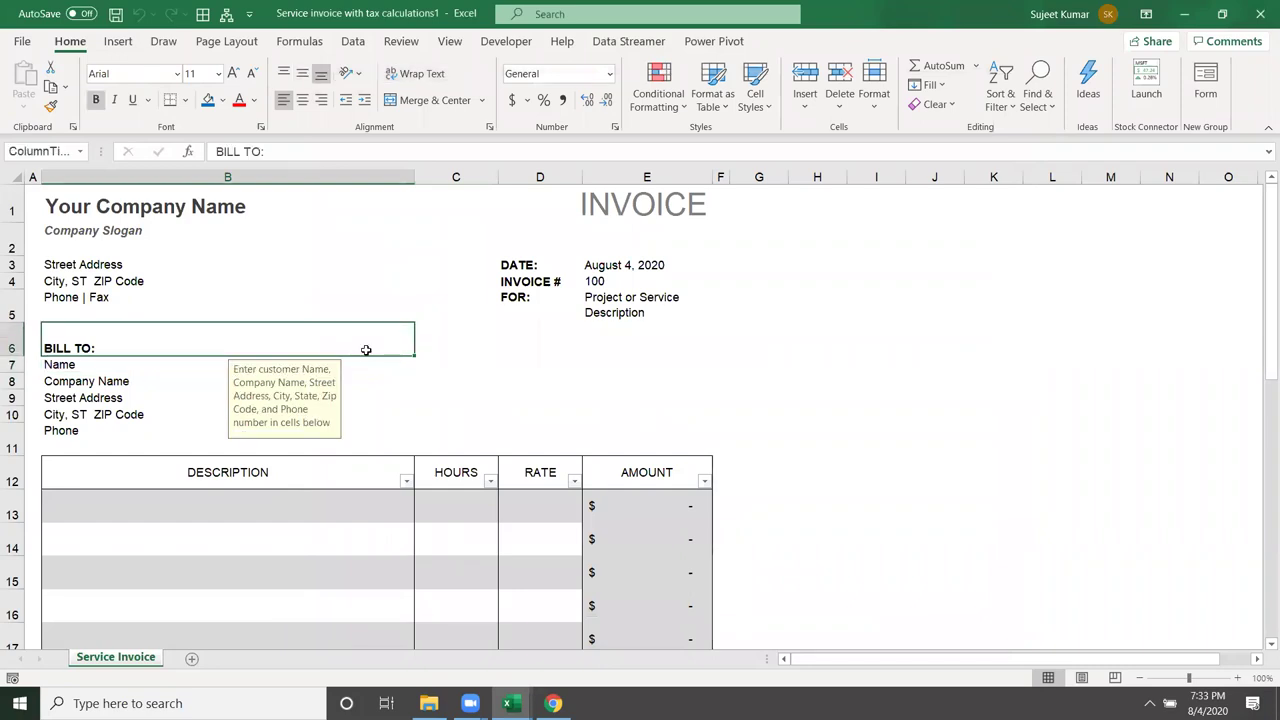
pyautogui.click(1260, 14)
pyautogui.click(701, 452)
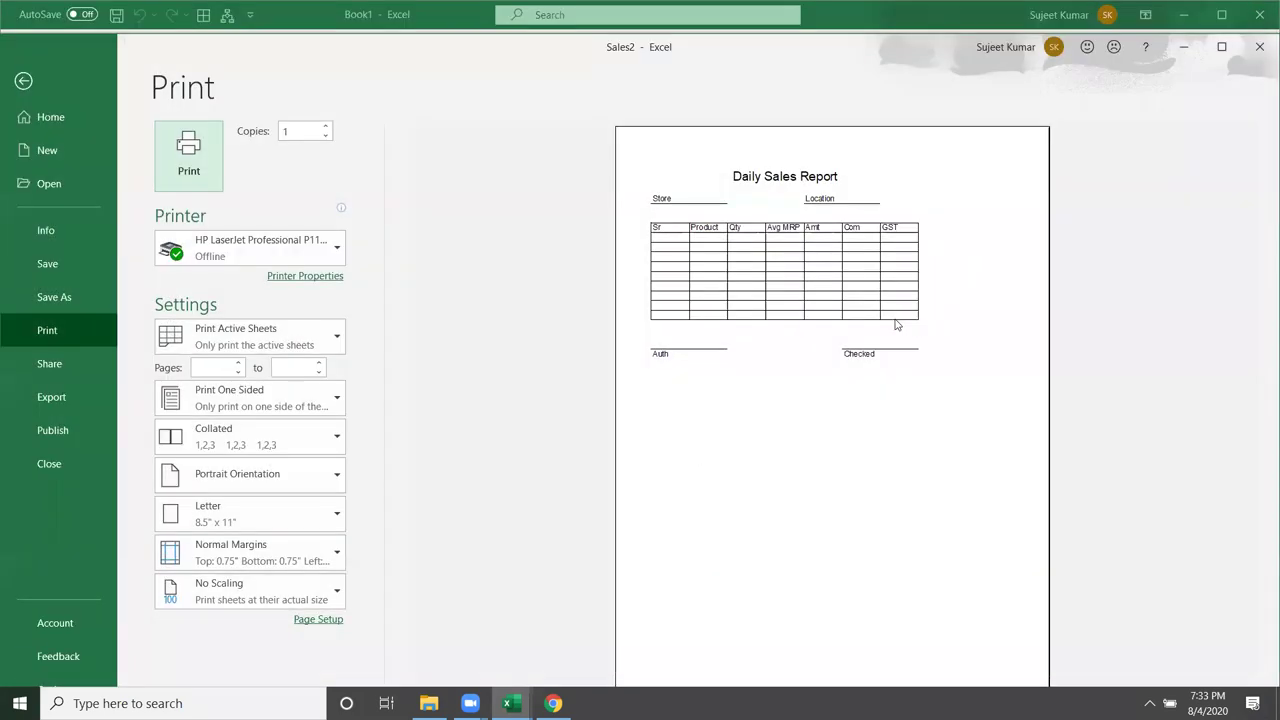
# Step: Leave Sales2's print view, close Sales2, and close Book1 with Don't Save
pyautogui.press('Escape')
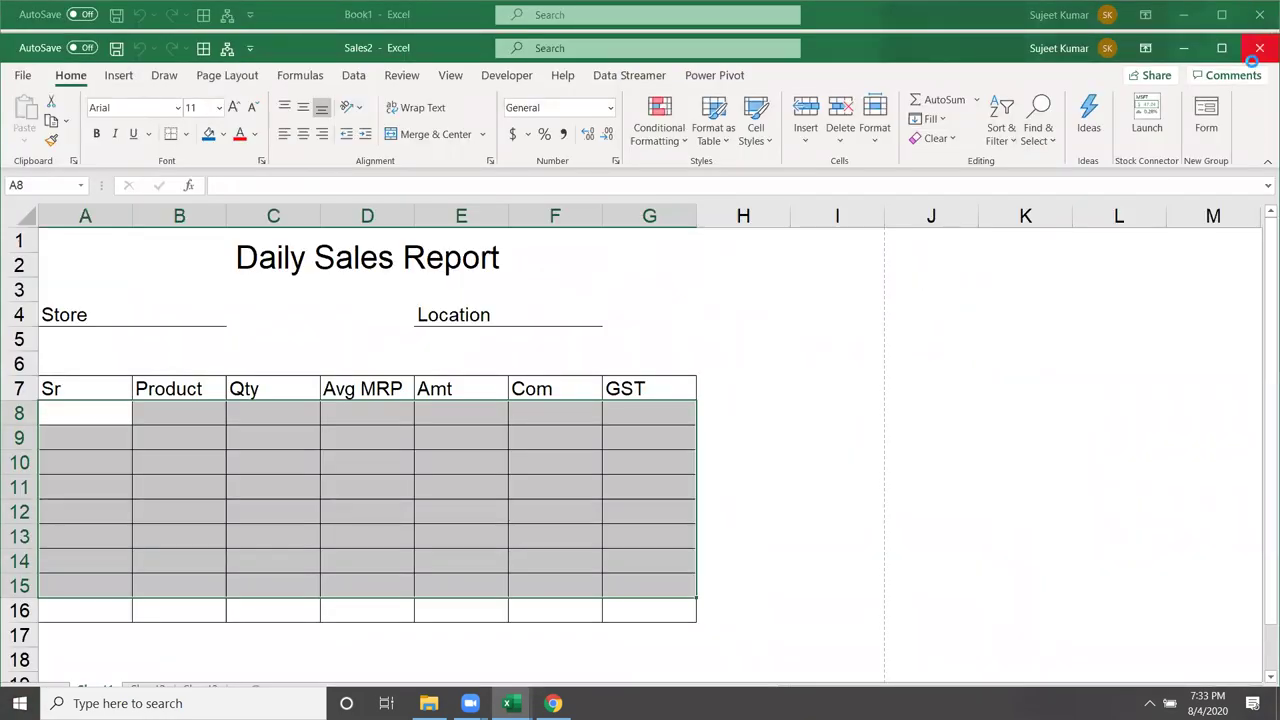
pyautogui.click(1260, 48)
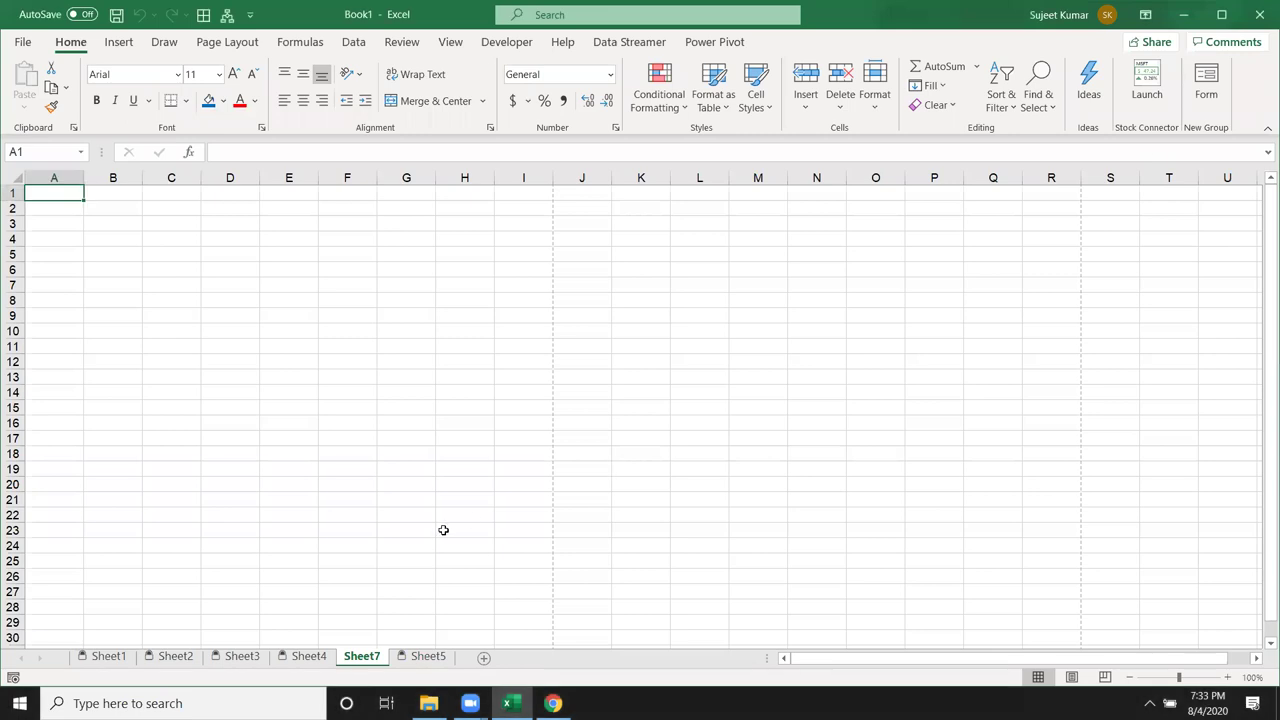
pyautogui.click(1260, 14)
pyautogui.click(708, 450)
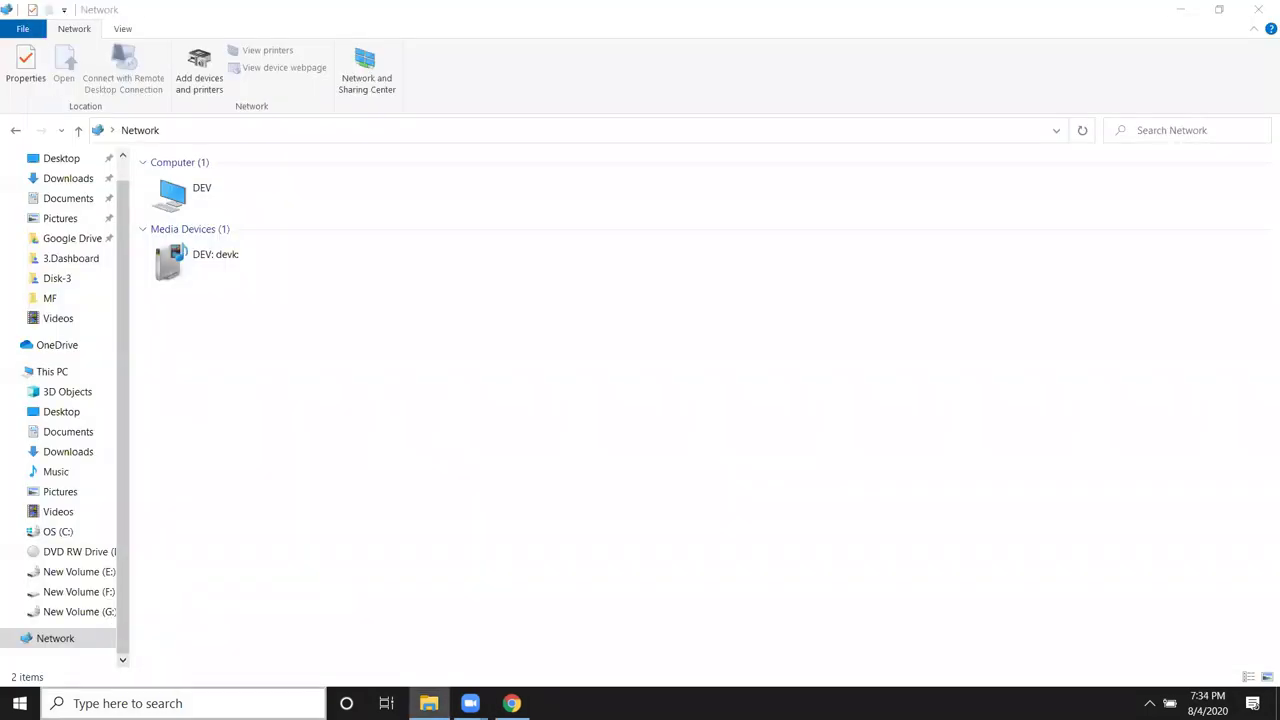
# Step: Search Windows for 'excel' and launch Microsoft Excel from the best match
pyautogui.click(183, 703)
pyautogui.write('excel')
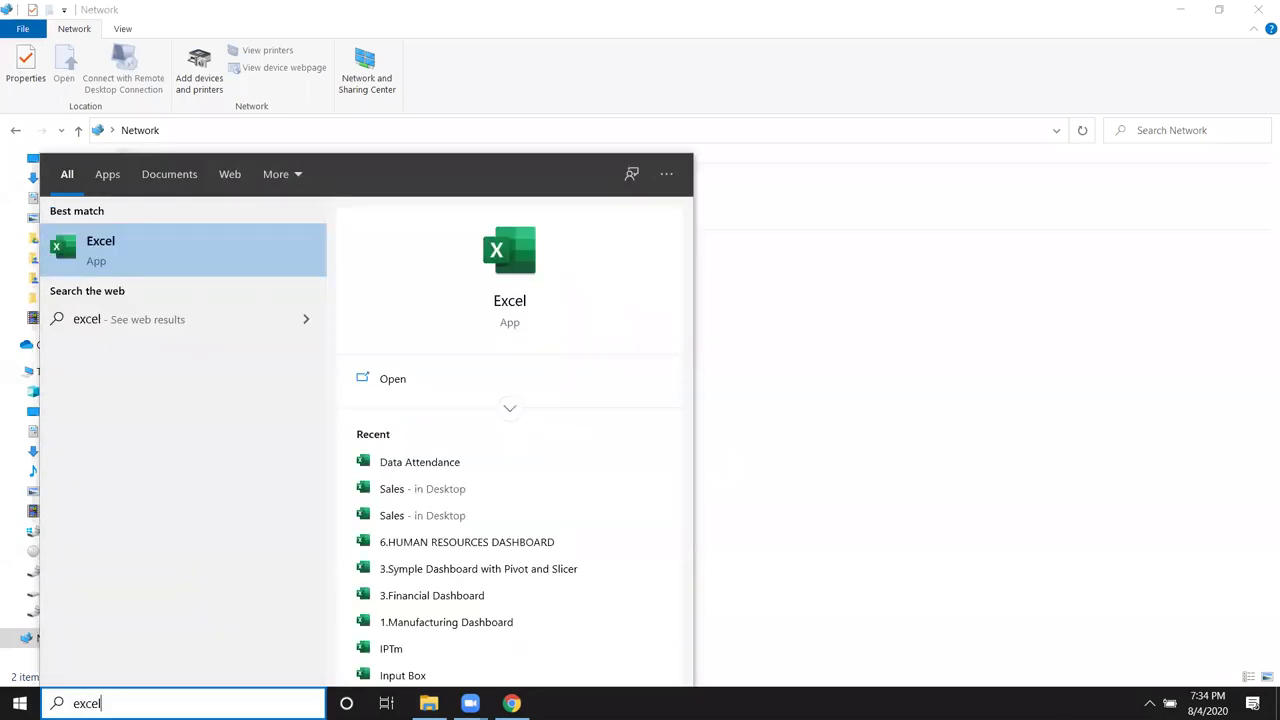
pyautogui.click(517, 305)
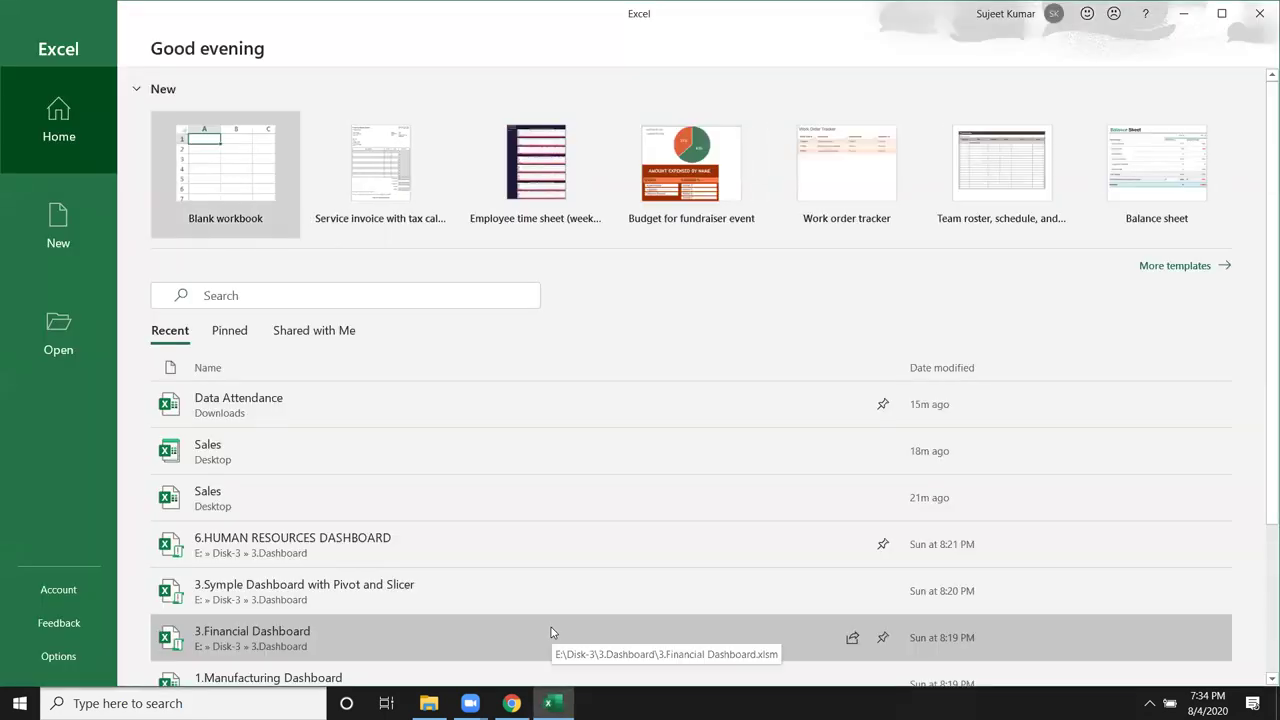
pyautogui.moveTo(553, 703)
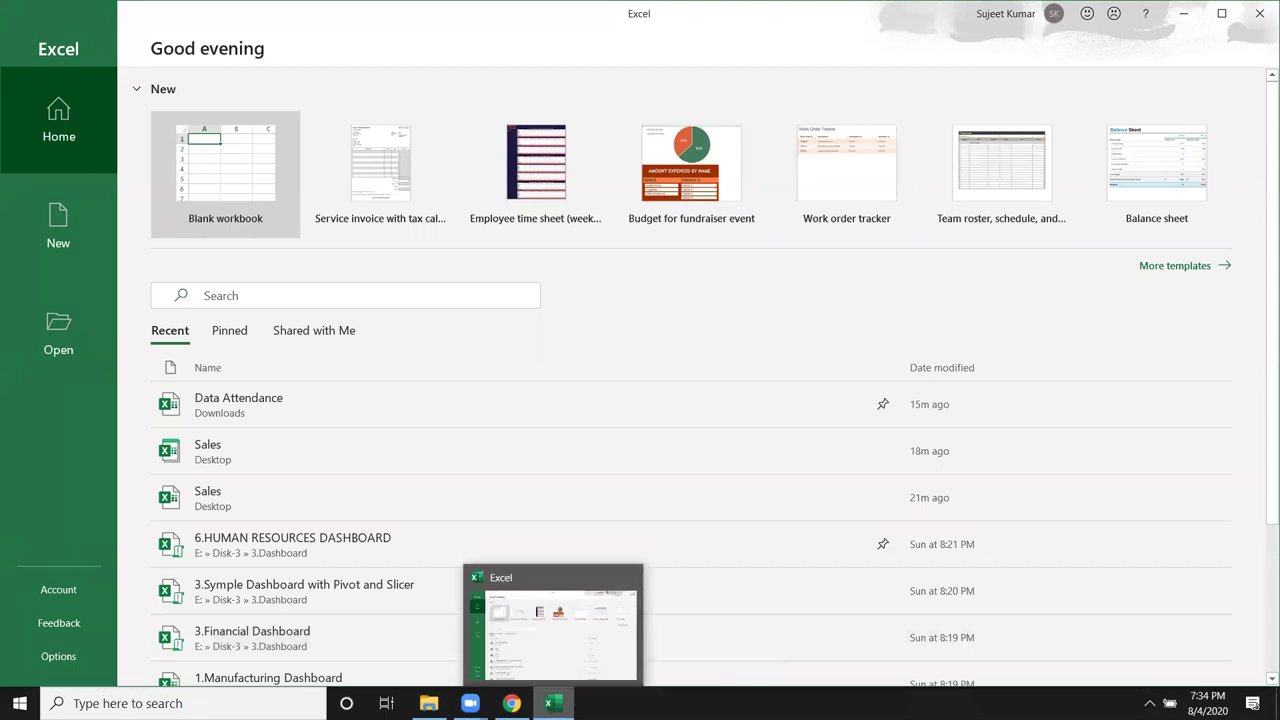
# Step: Create a blank workbook, inspect the Arial font and 3-sheet defaults in Options, then cancel
pyautogui.click(256, 161)
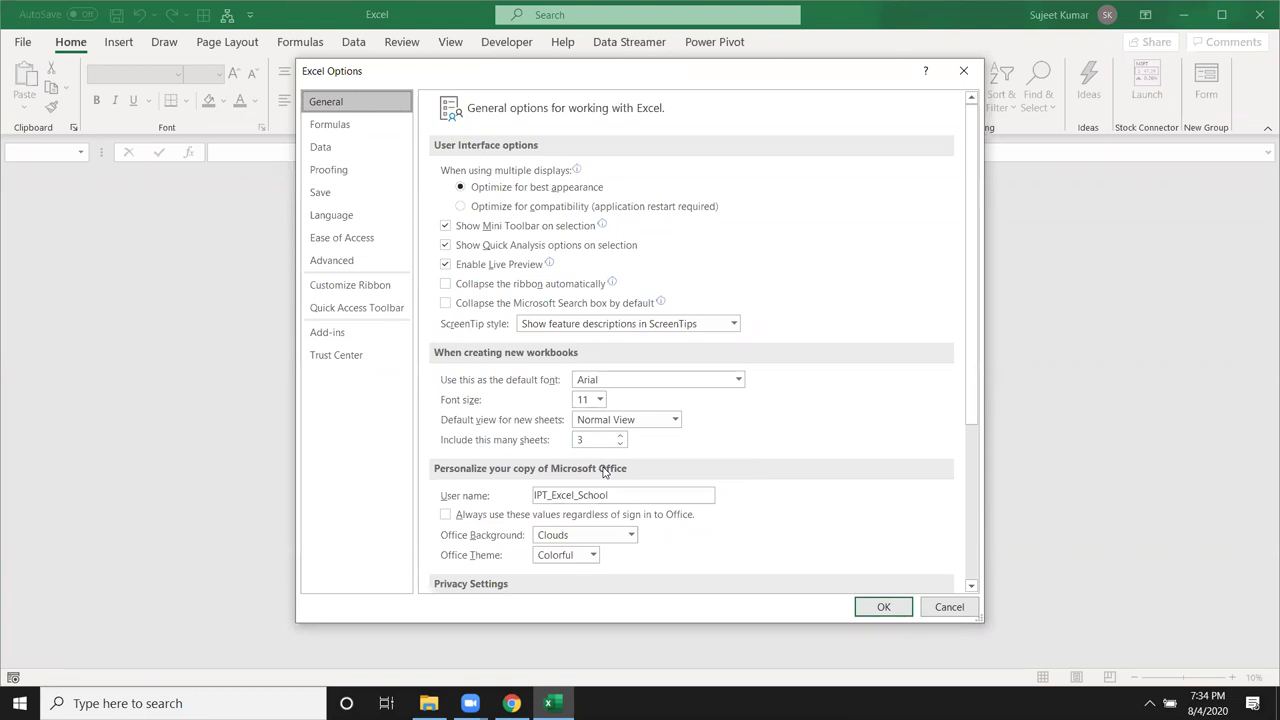
pyautogui.click(614, 379)
pyautogui.click(590, 379)
pyautogui.doubleClick(578, 379)
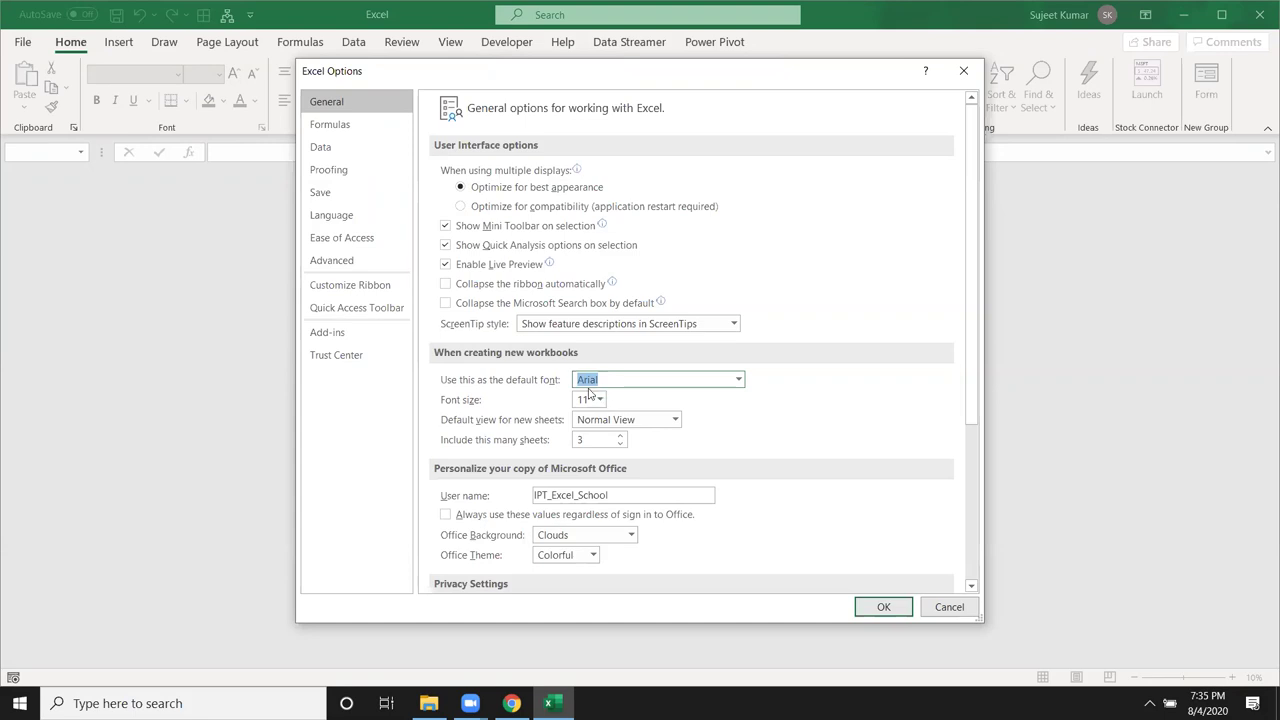
pyautogui.click(620, 381)
pyautogui.doubleClick(575, 380)
pyautogui.doubleClick(594, 438)
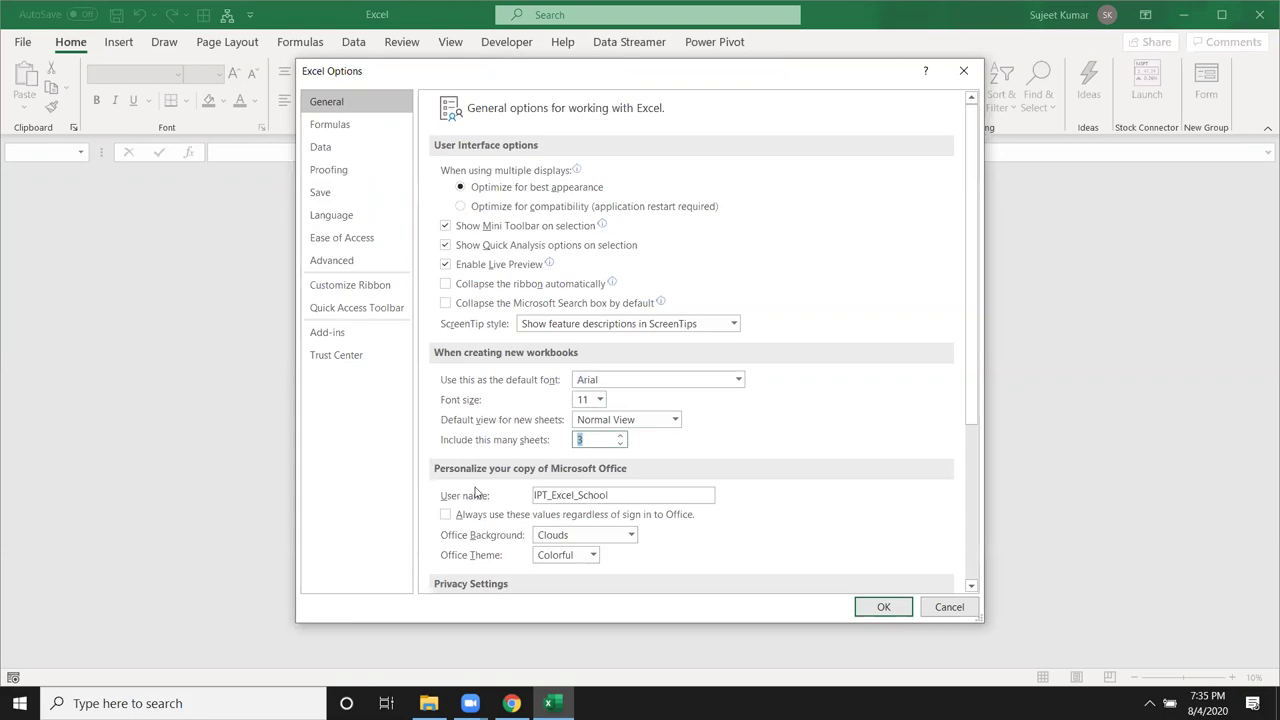
pyautogui.click(950, 607)
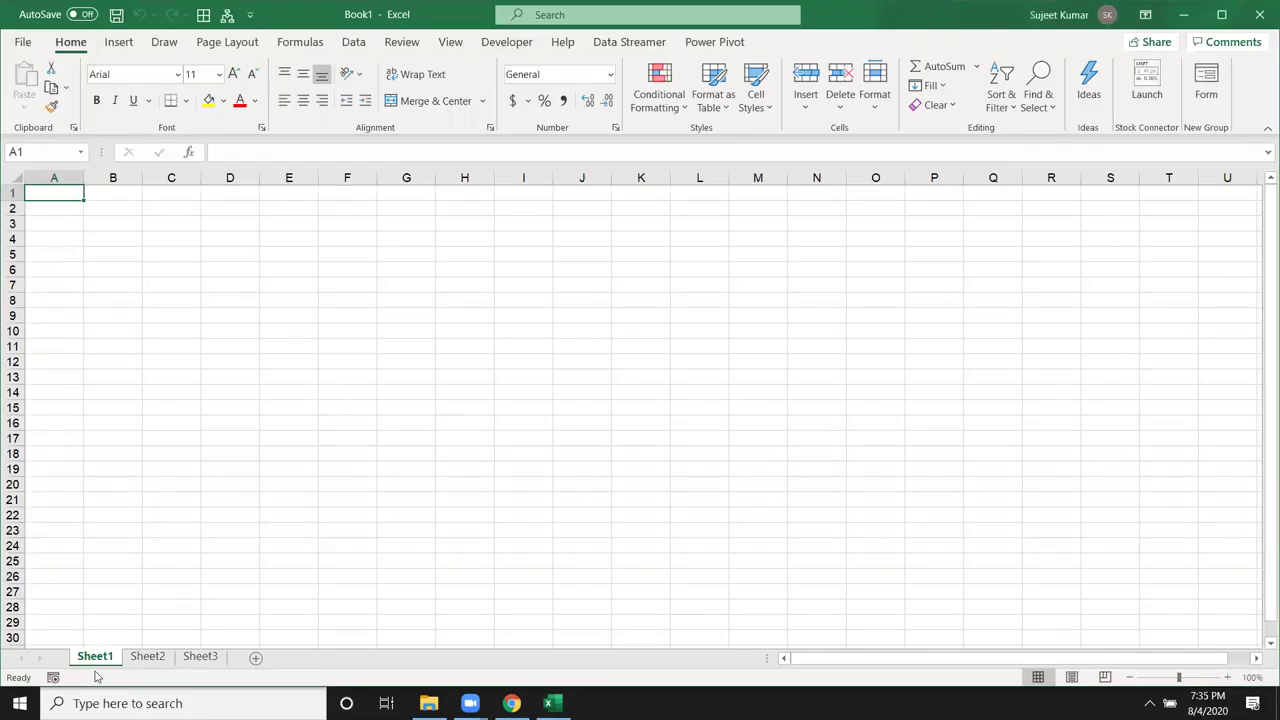
# Step: Switch to Sheet2, reopen Excel Options at General, and select the User name box
pyautogui.click(150, 658)
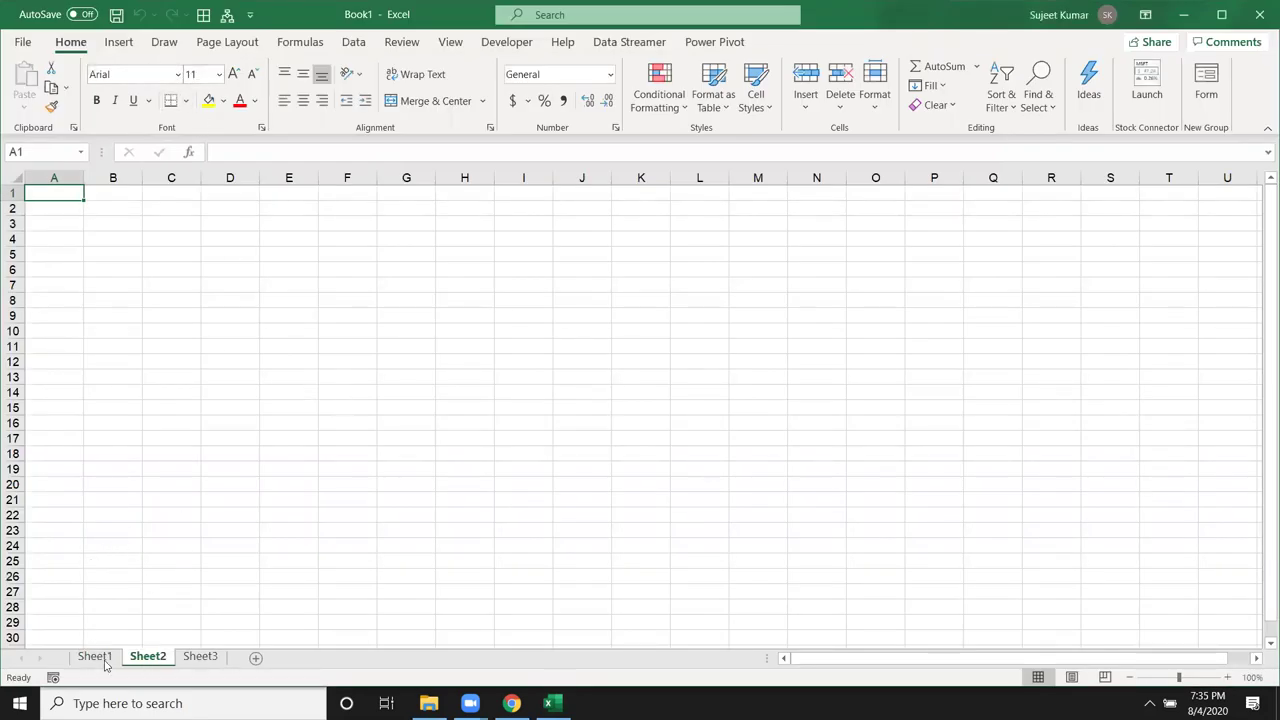
pyautogui.click(33, 42)
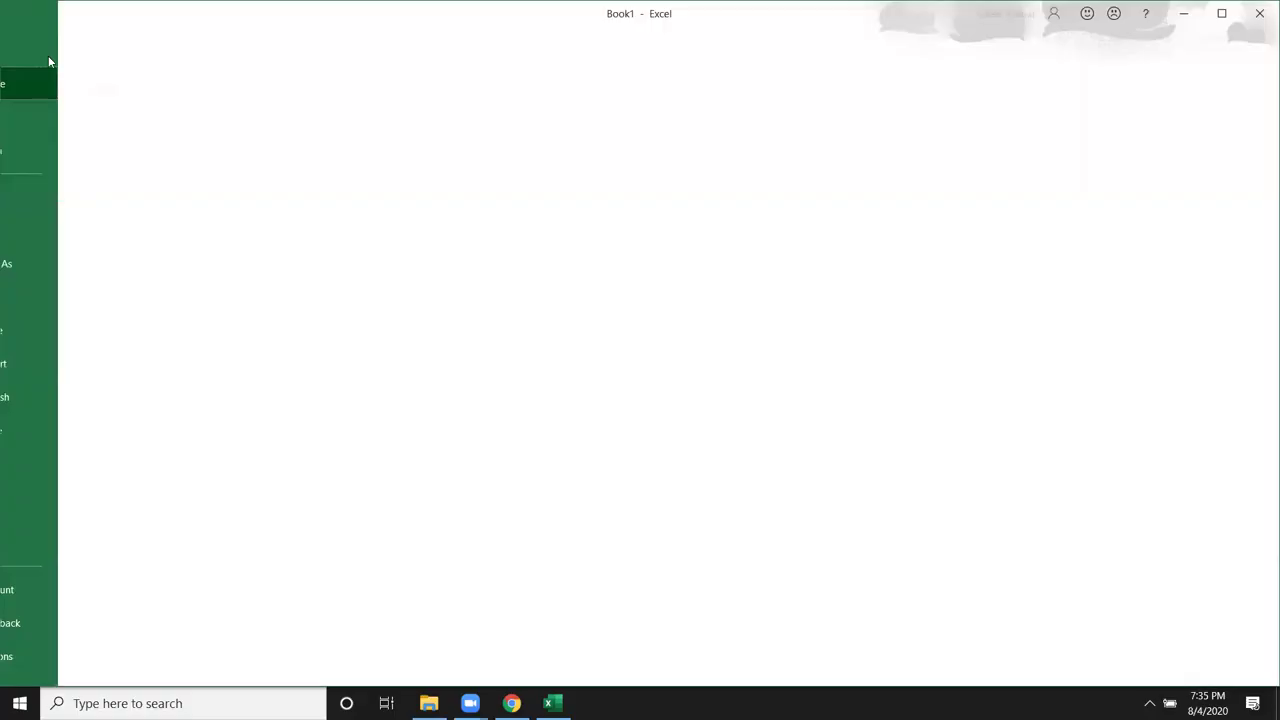
pyautogui.click(29, 656)
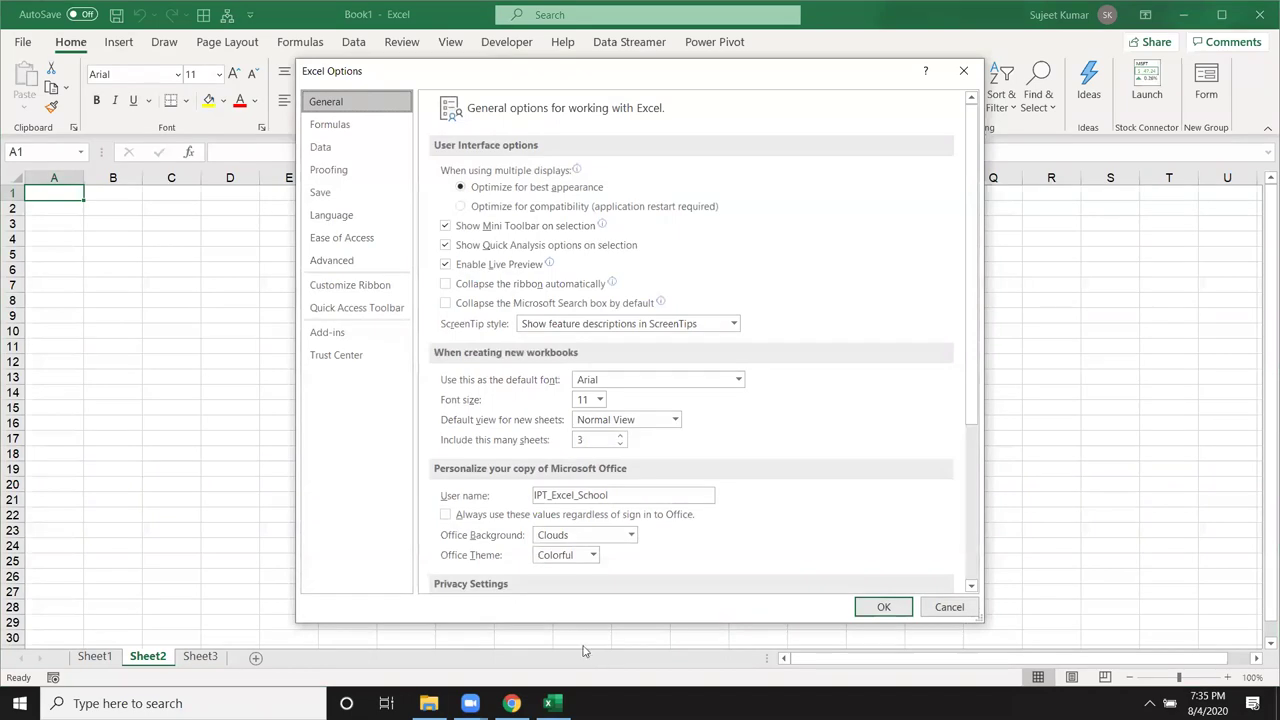
pyautogui.doubleClick(575, 495)
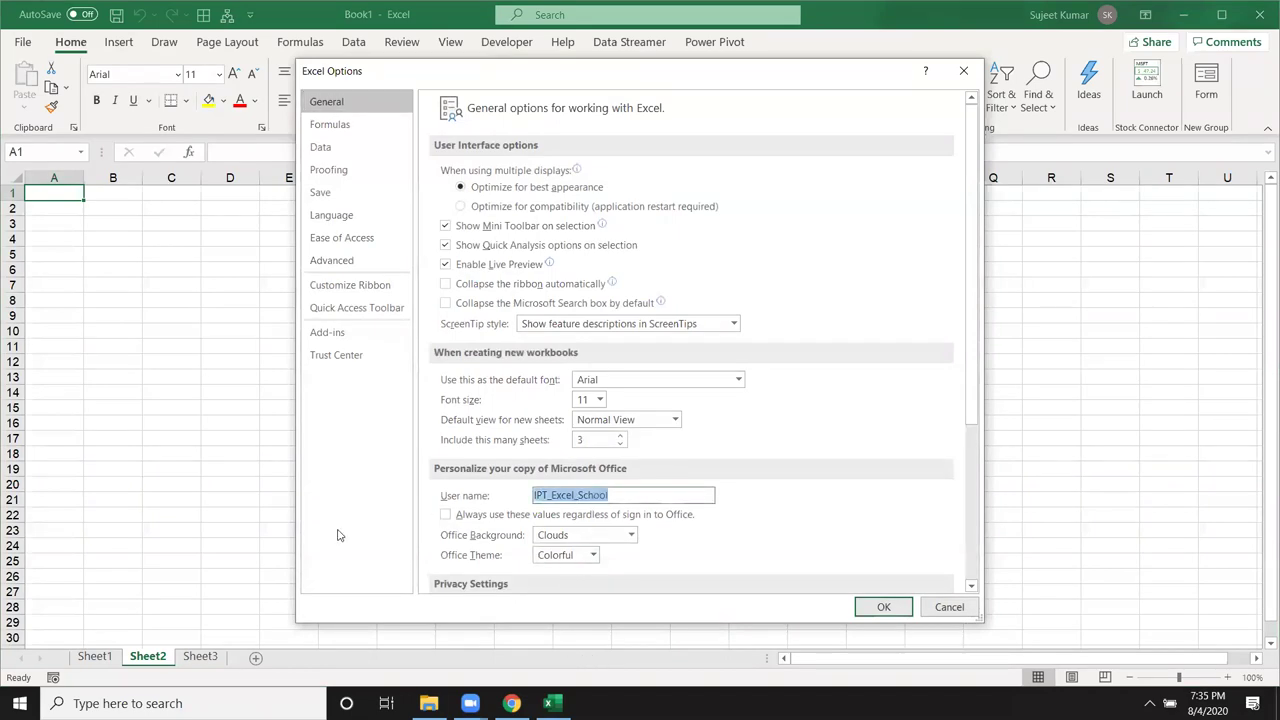